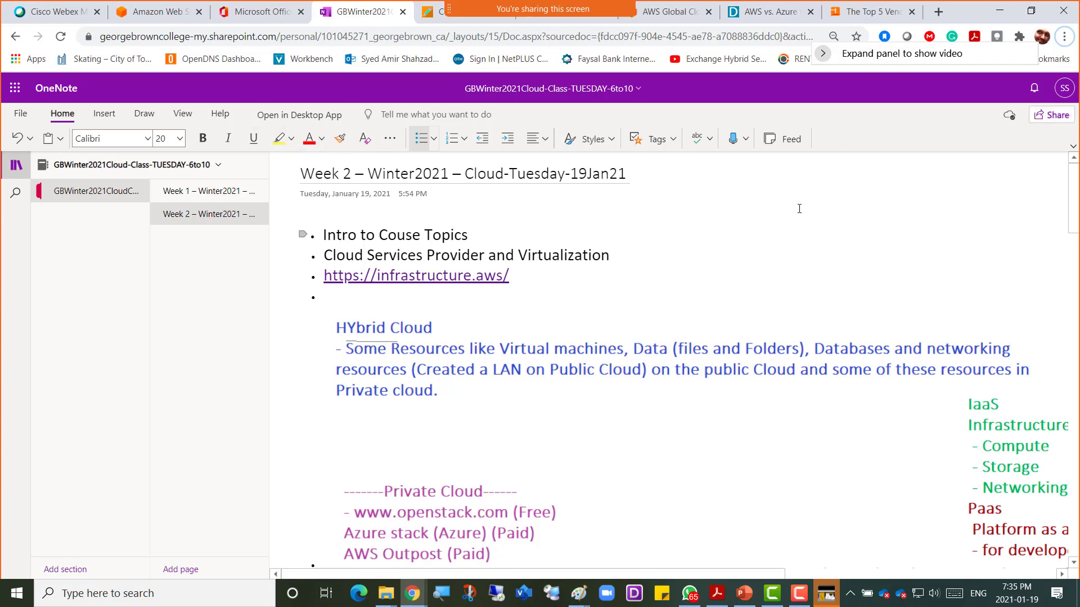
Step: Open Send link for the Week 2 page and add the first student by pasted ID
left_click(1051, 115)
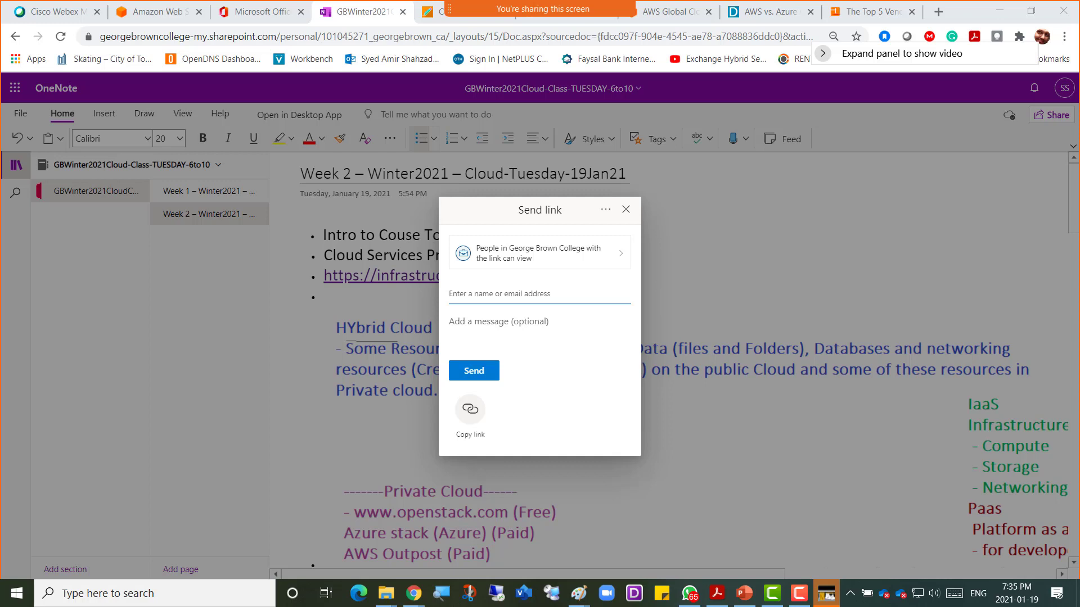
left_click(468, 289)
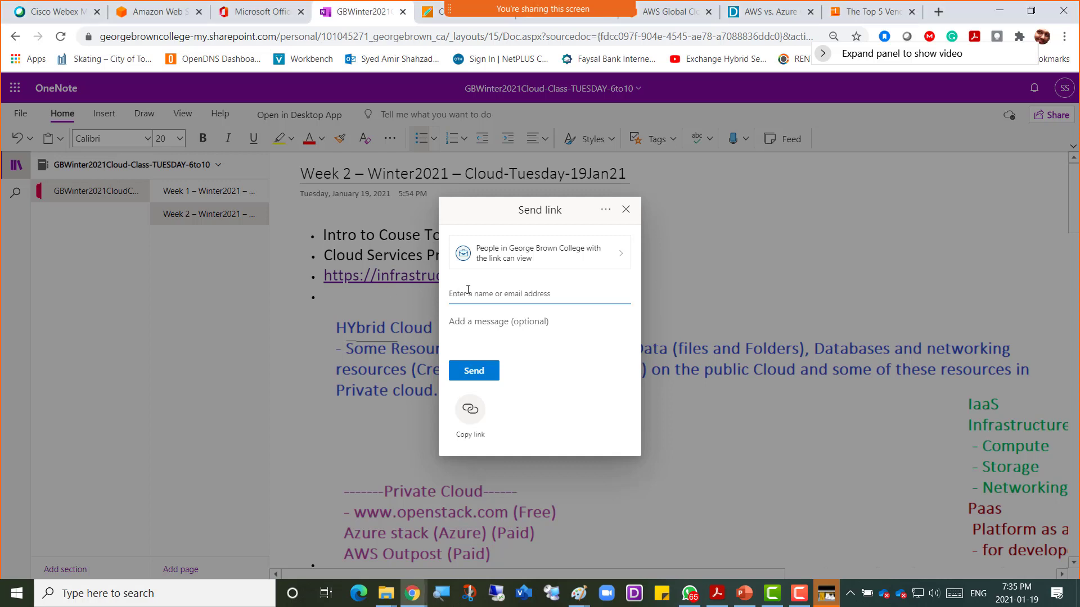
type("100903883")
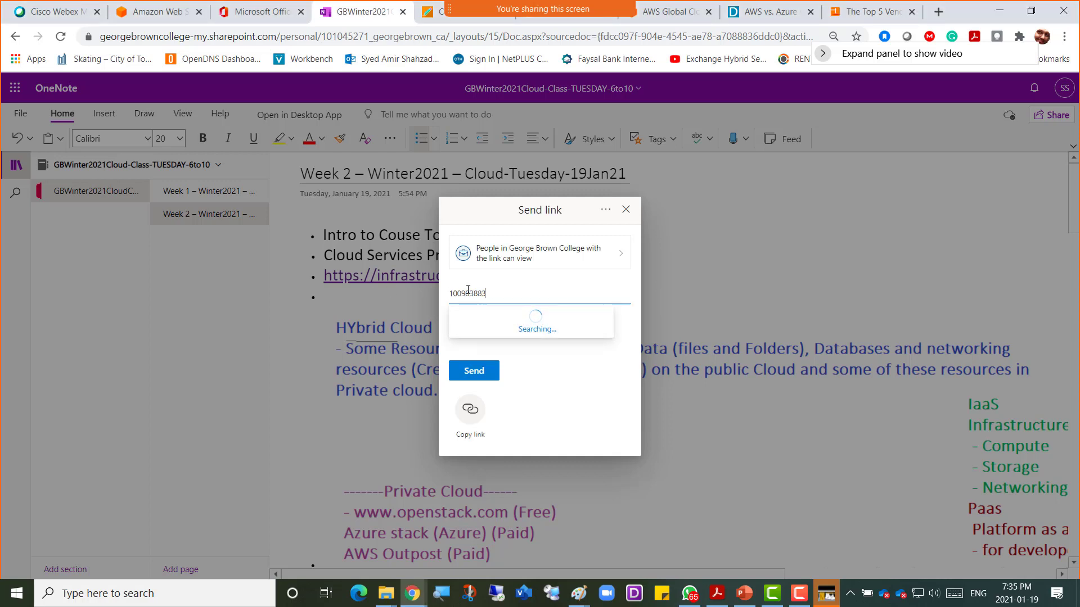
left_click(508, 326)
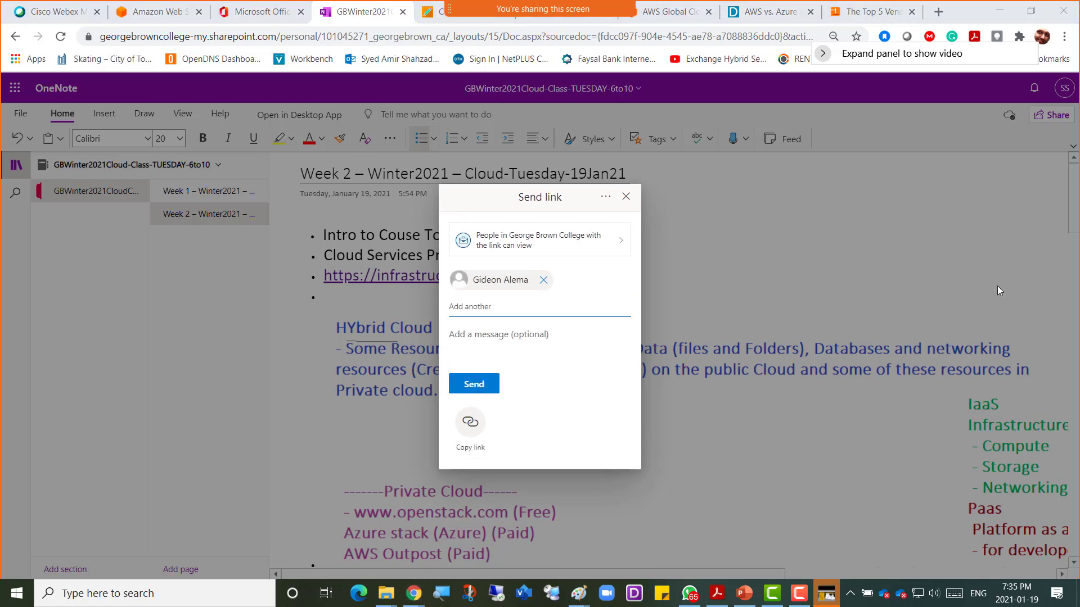
Step: Add three more students as recipients, two found by name and one by student ID
left_click(454, 309)
type("nirvana")
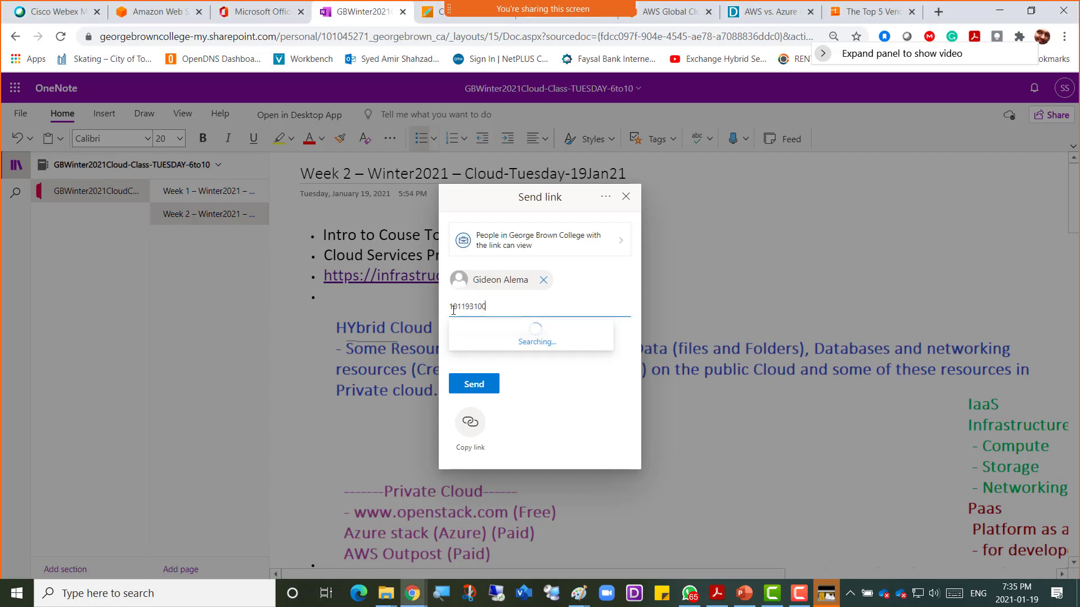
left_click(531, 336)
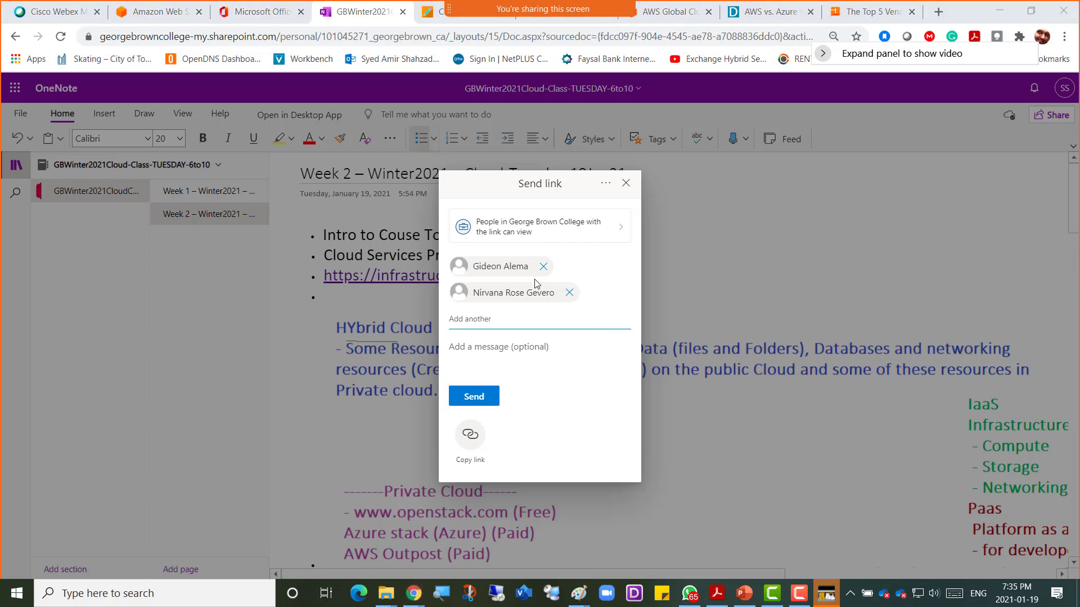
left_click(466, 320)
type("jacob")
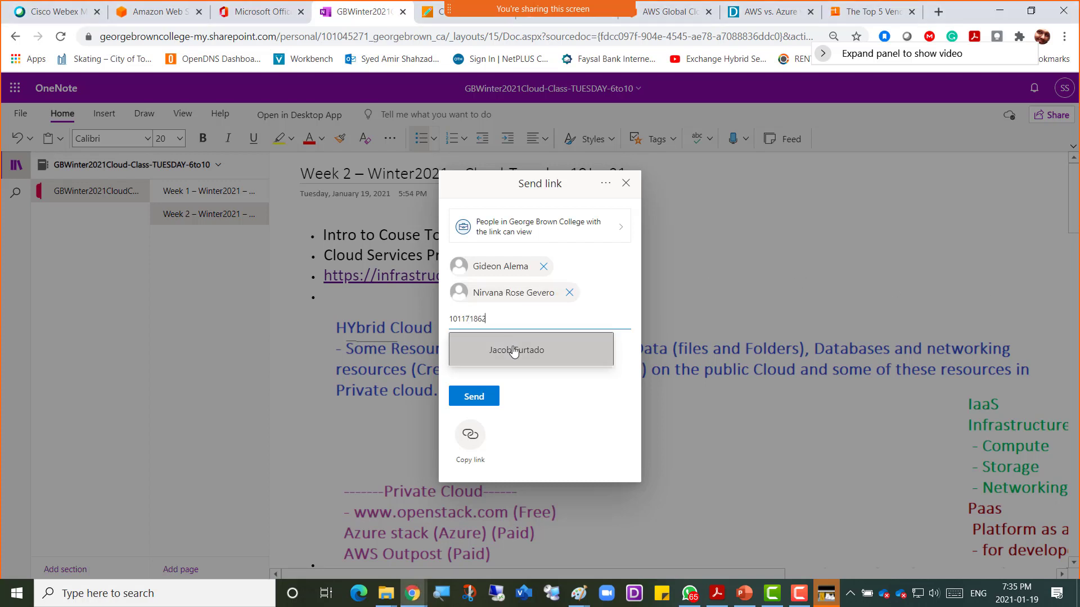
left_click(523, 354)
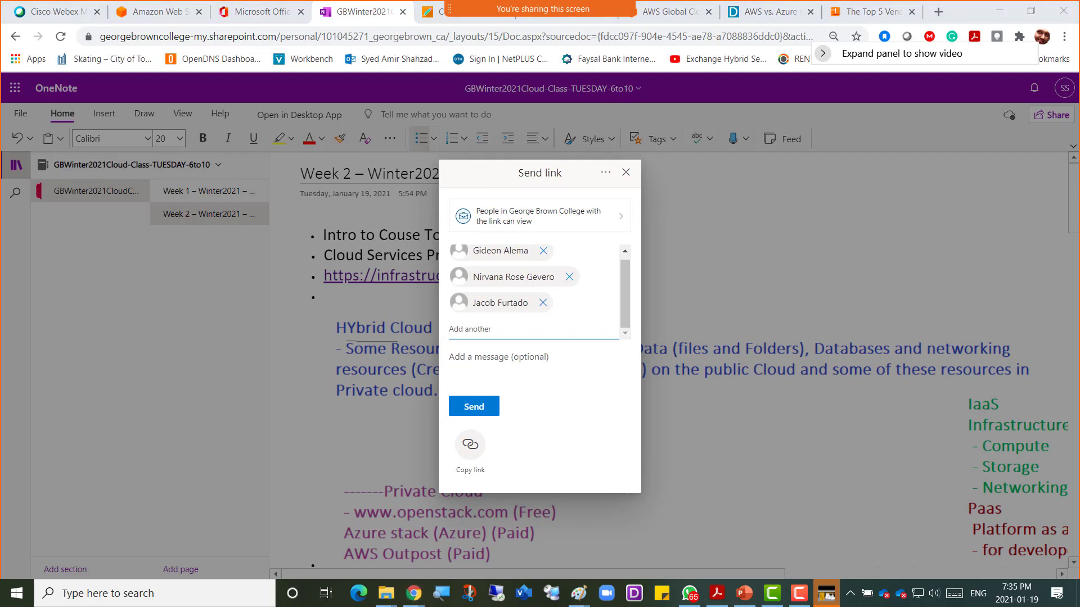
left_click(516, 325)
type("101194197")
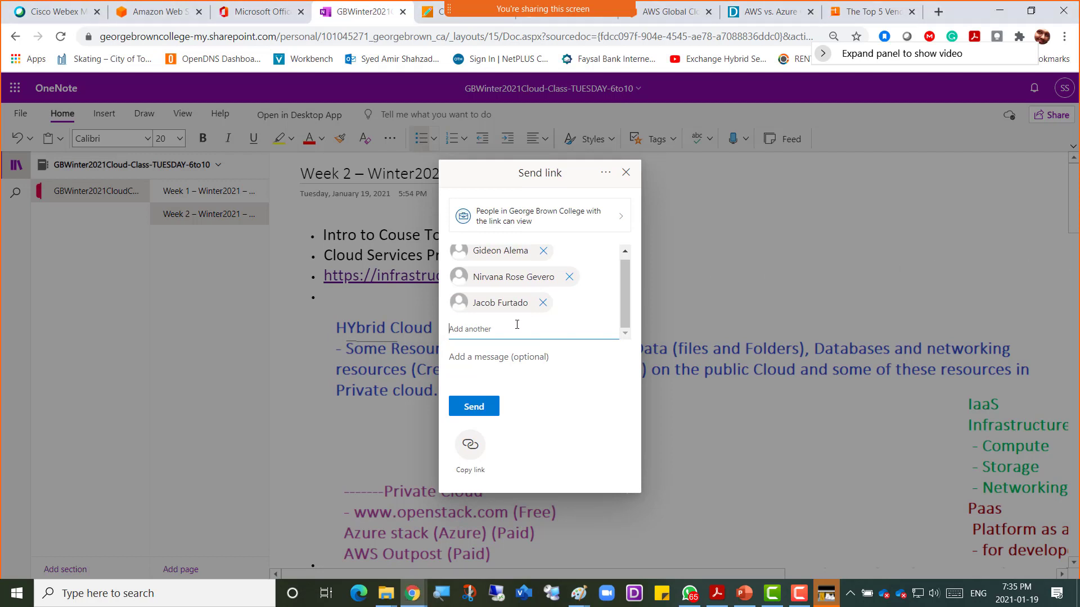
left_click(528, 355)
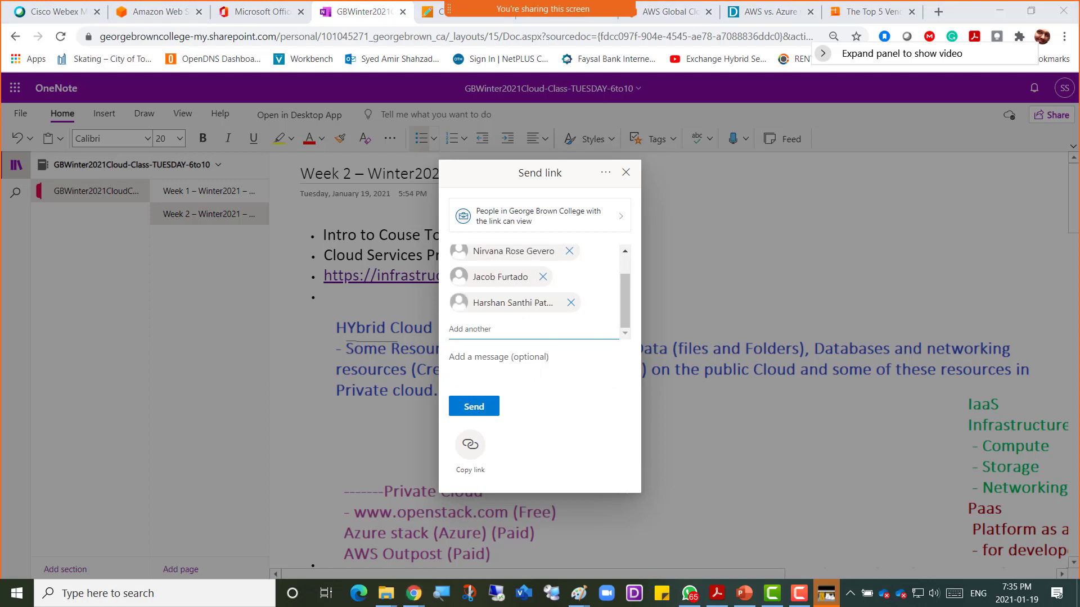
Step: Add four more students to the recipients, three by pasted ID and one by name
left_click(499, 324)
type("101243443")
left_click(530, 360)
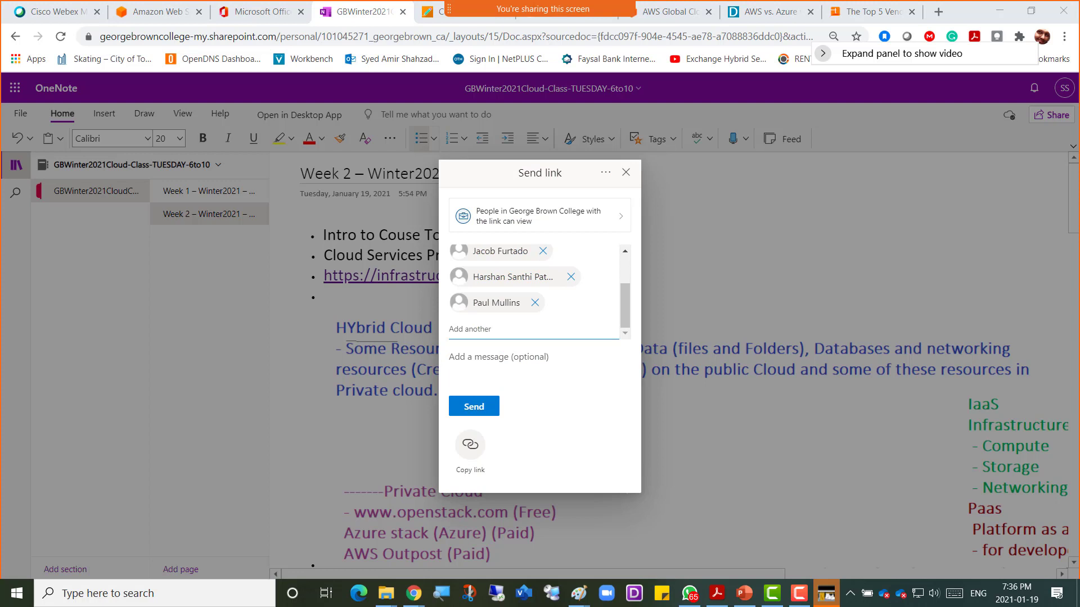
left_click(495, 333)
type("101188851")
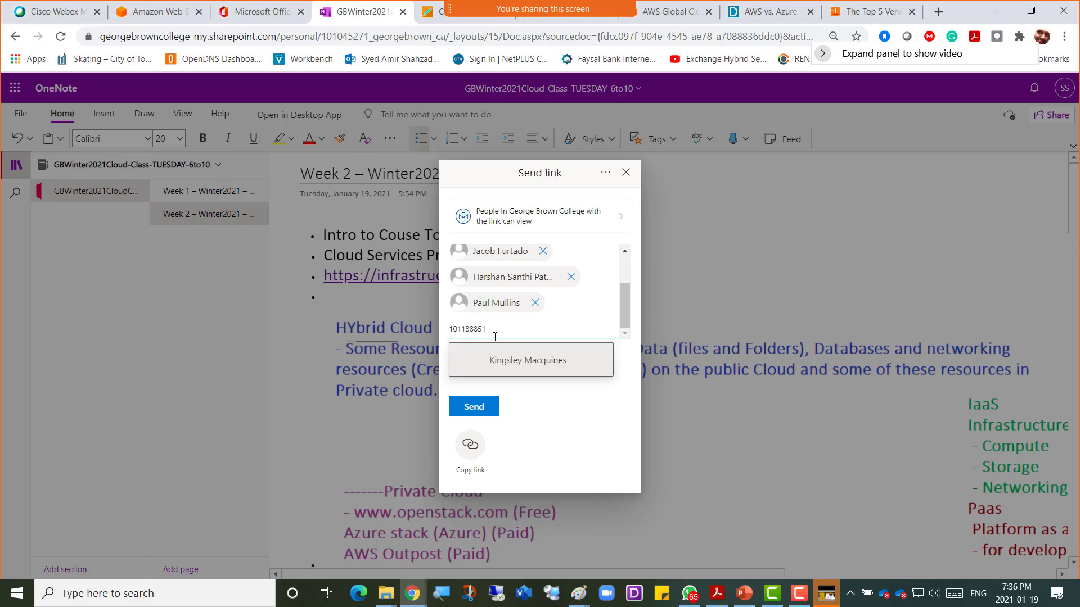
left_click(510, 355)
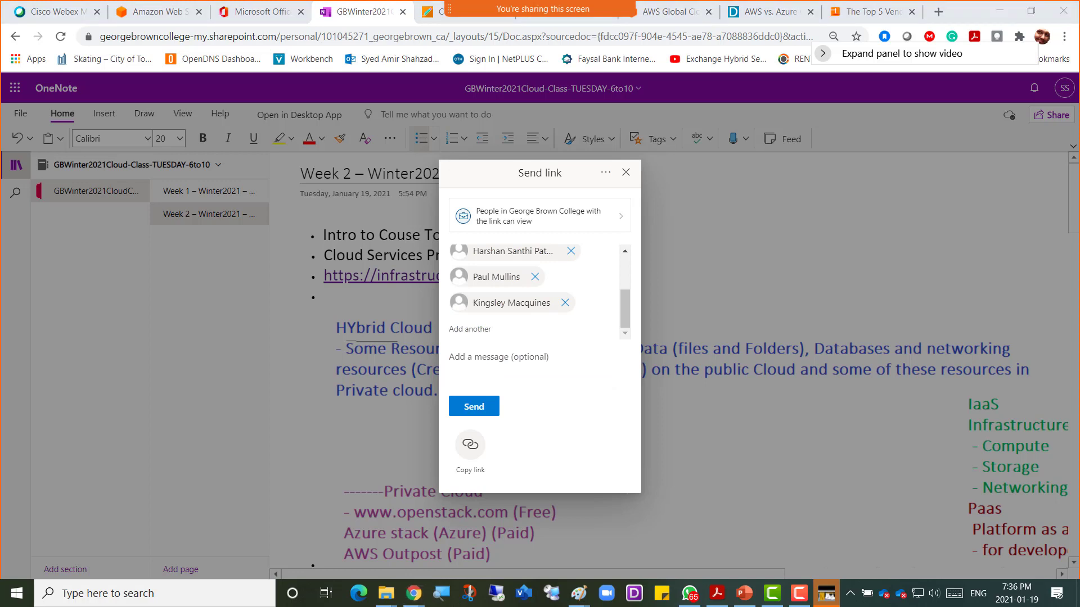
left_click(520, 320)
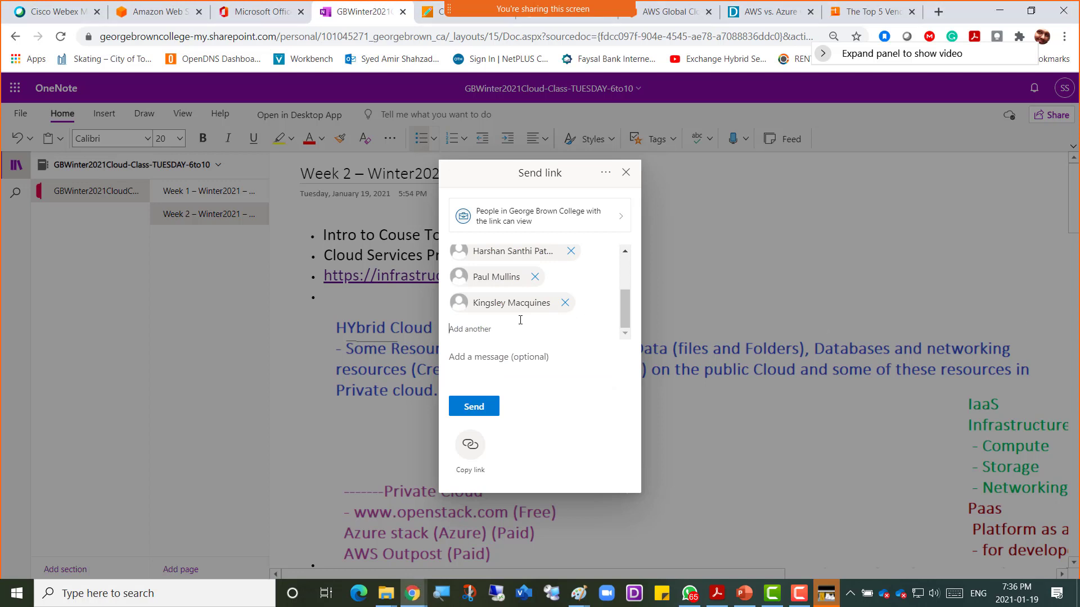
type("vincent")
left_click(529, 354)
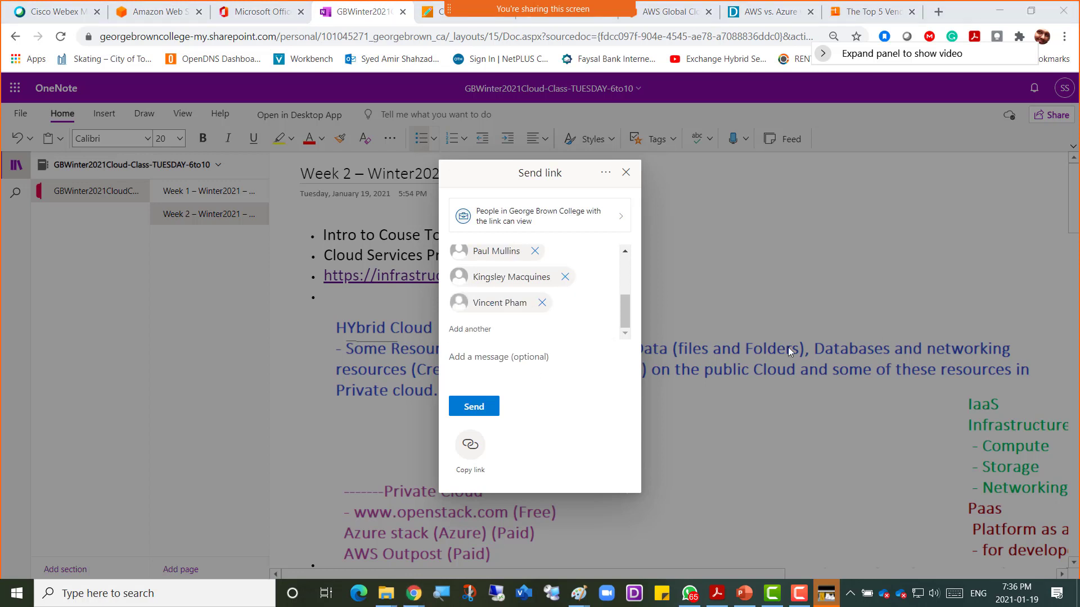
left_click(465, 331)
type("101121262")
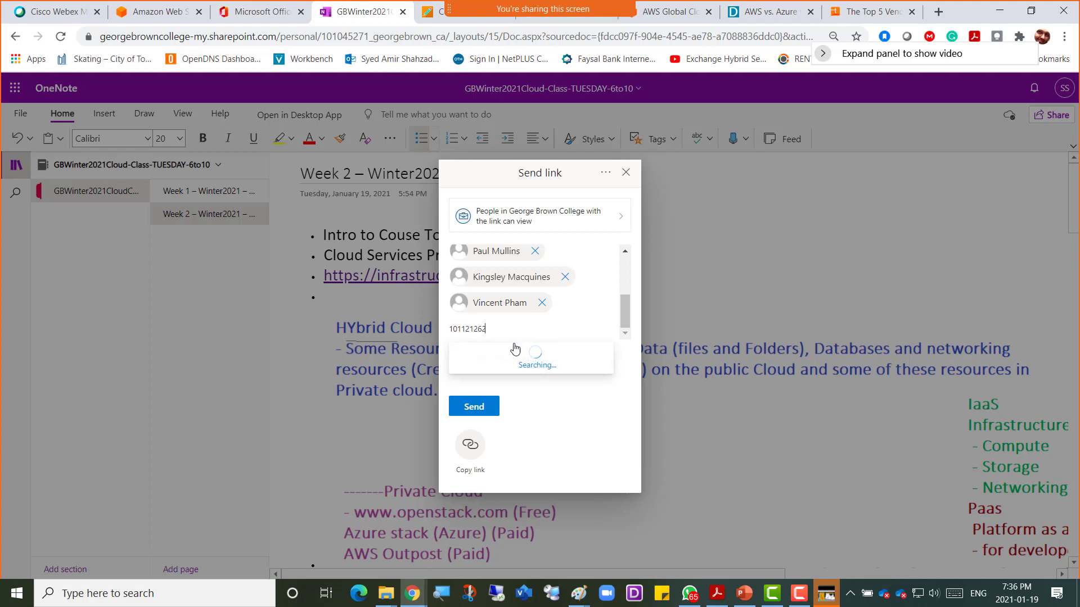
left_click(517, 361)
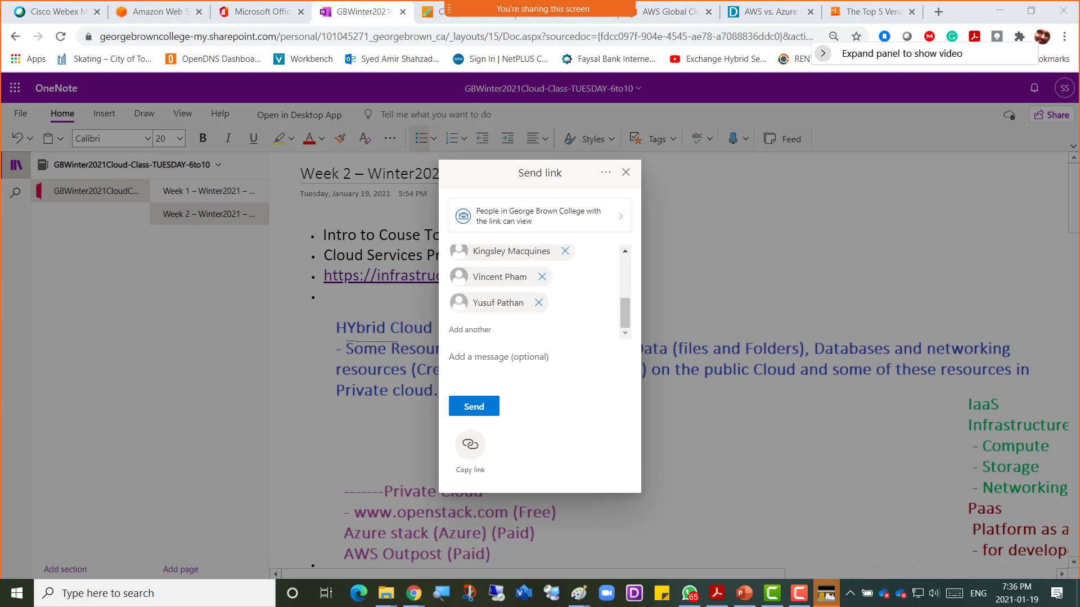
Step: Add five more students as recipients from pasted student IDs
left_click(472, 327)
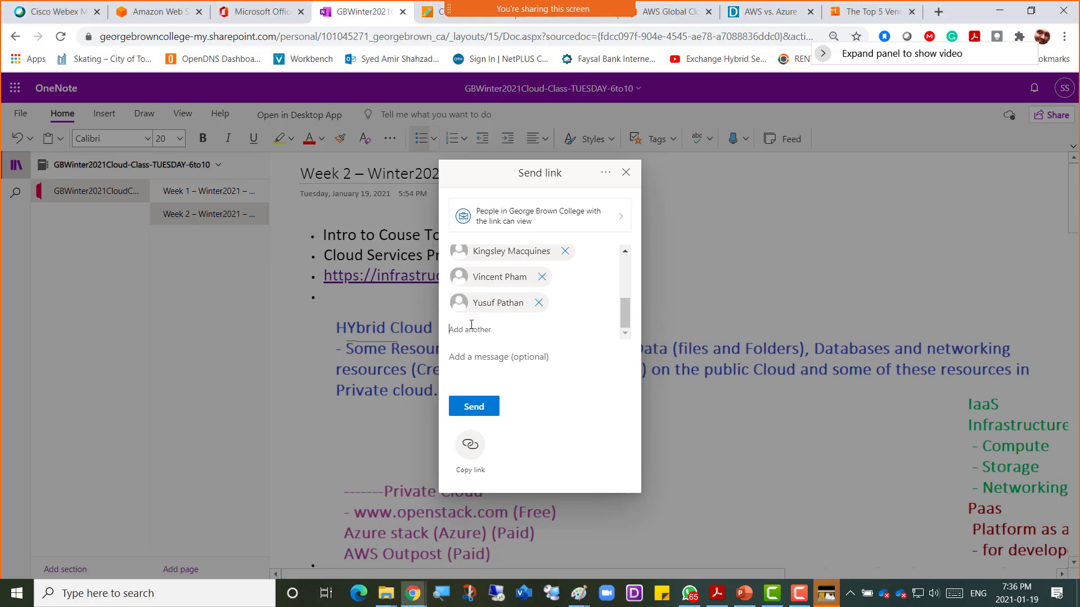
type("101178256")
left_click(513, 367)
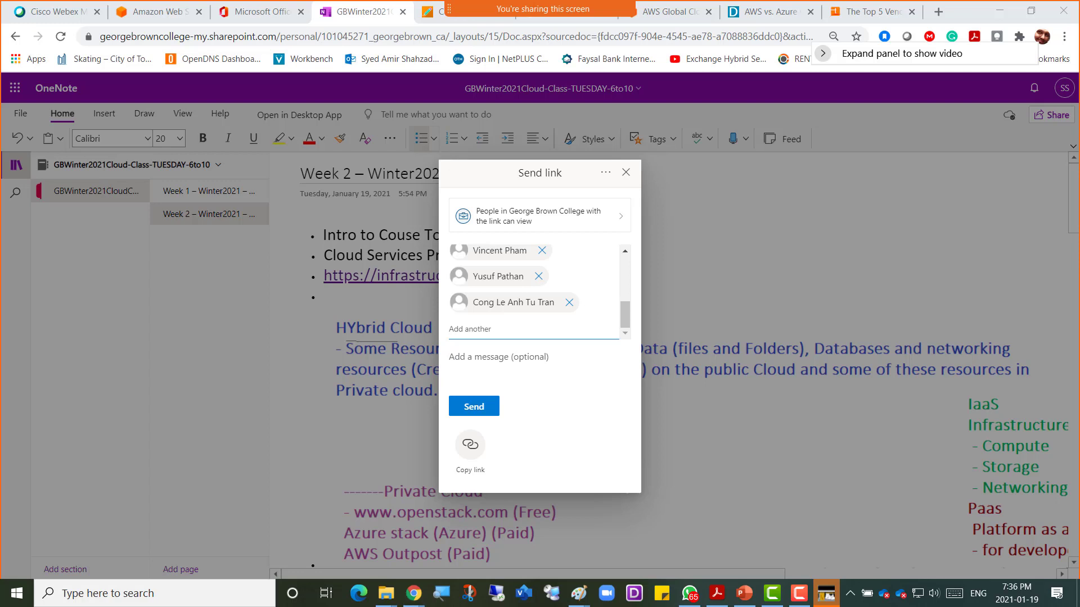
left_click(466, 329)
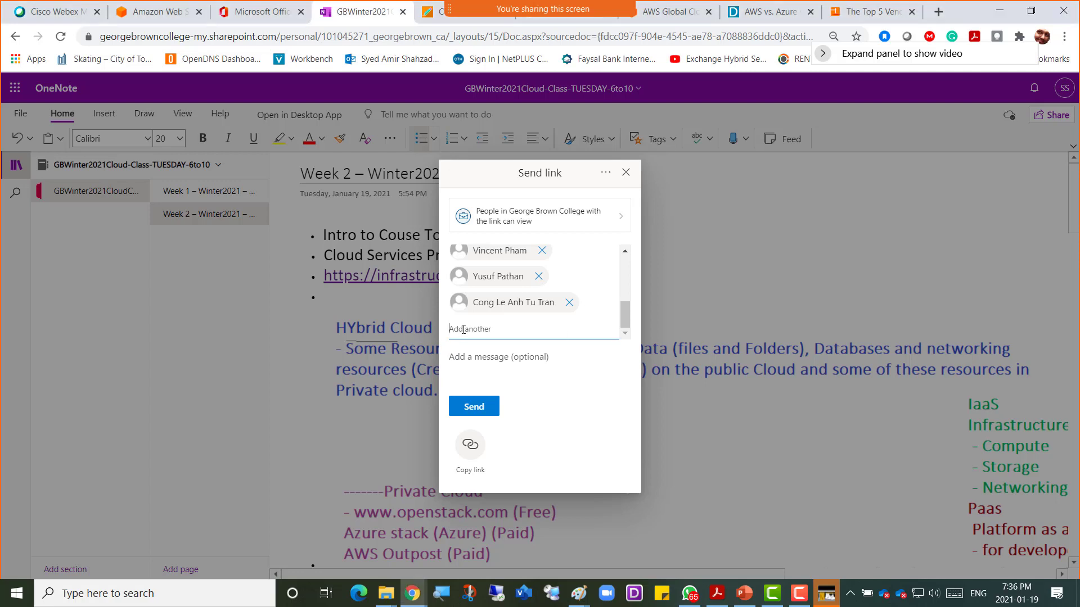
key("ctrl+v")
left_click(540, 357)
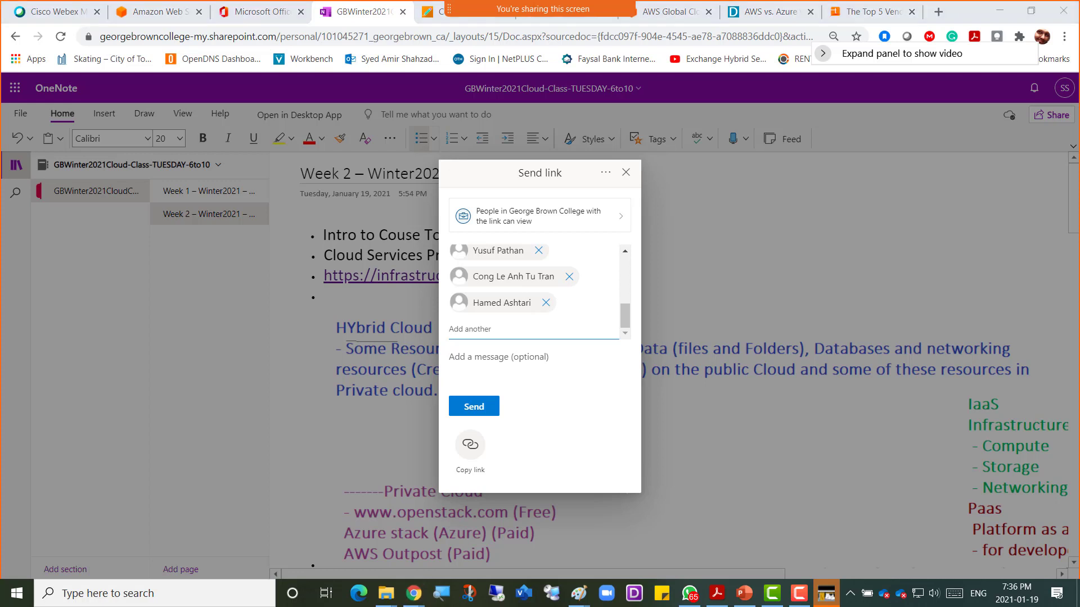
left_click(475, 329)
key("ctrl+v")
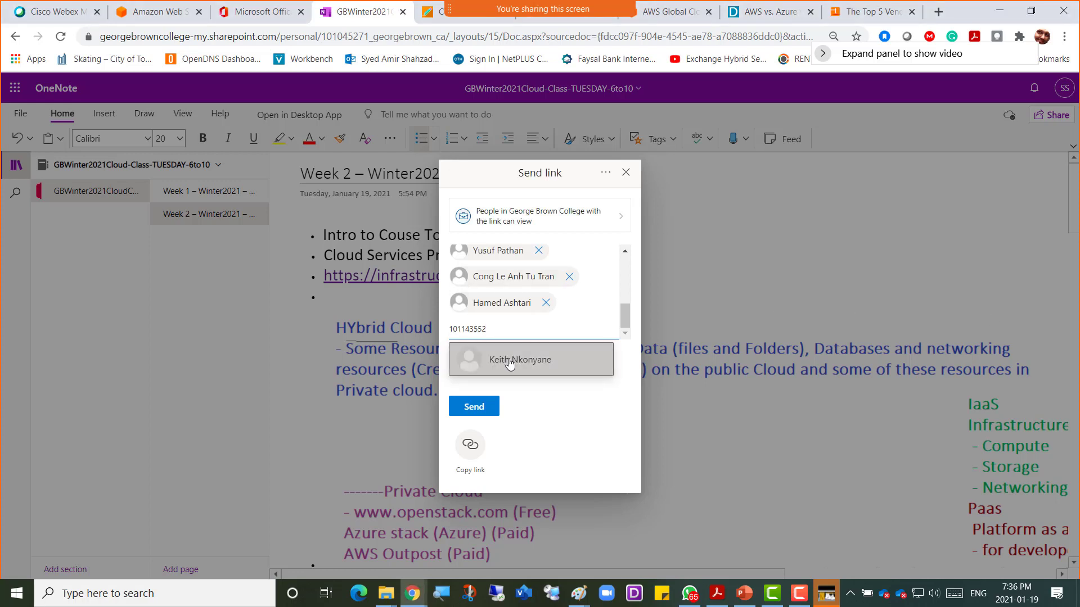
left_click(508, 365)
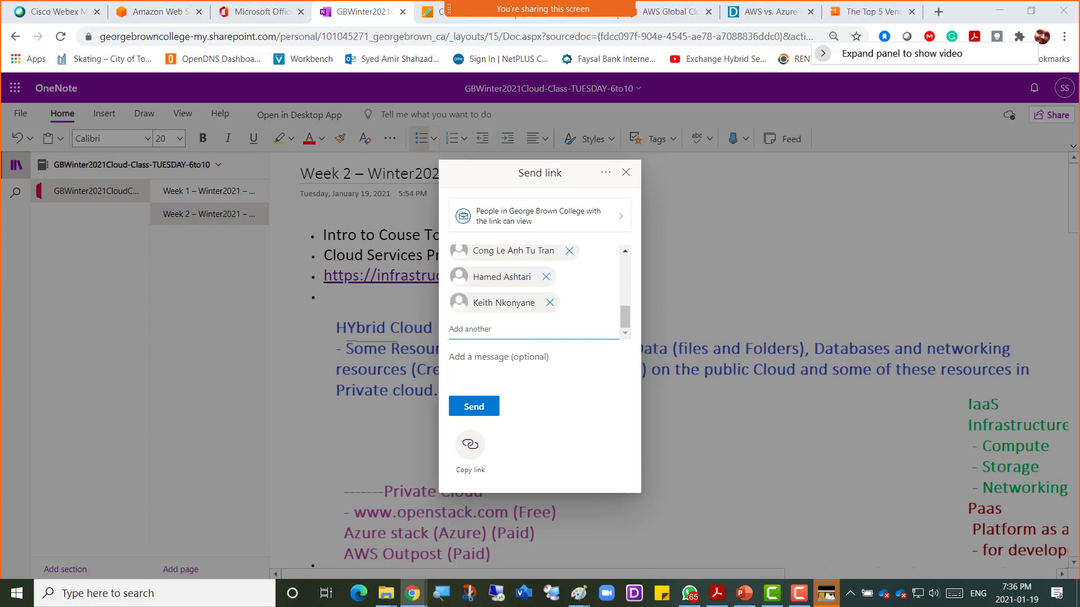
left_click(458, 328)
type("100956636")
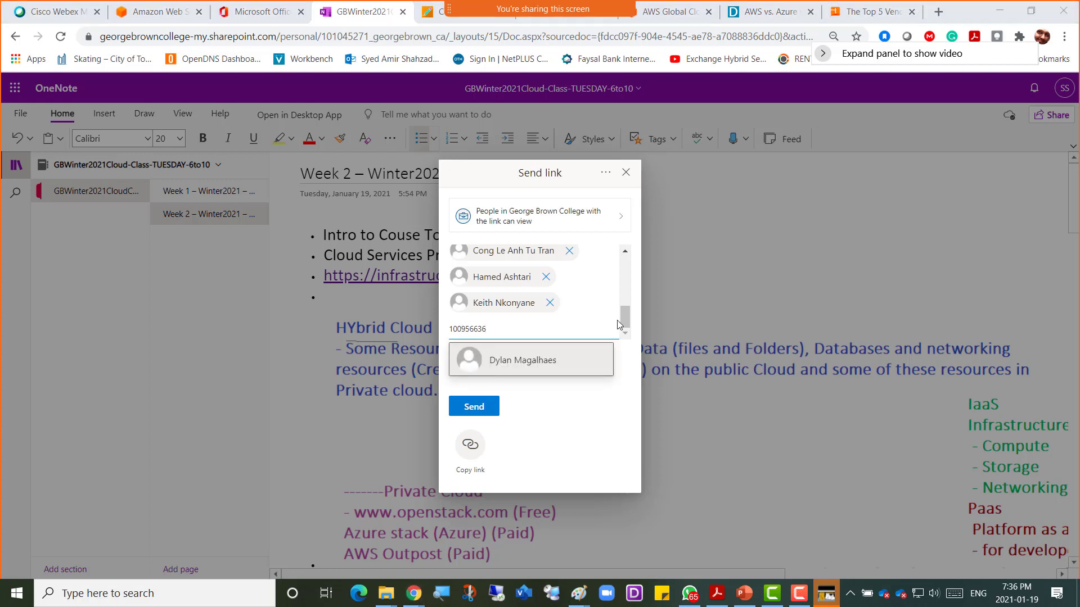
left_click(513, 363)
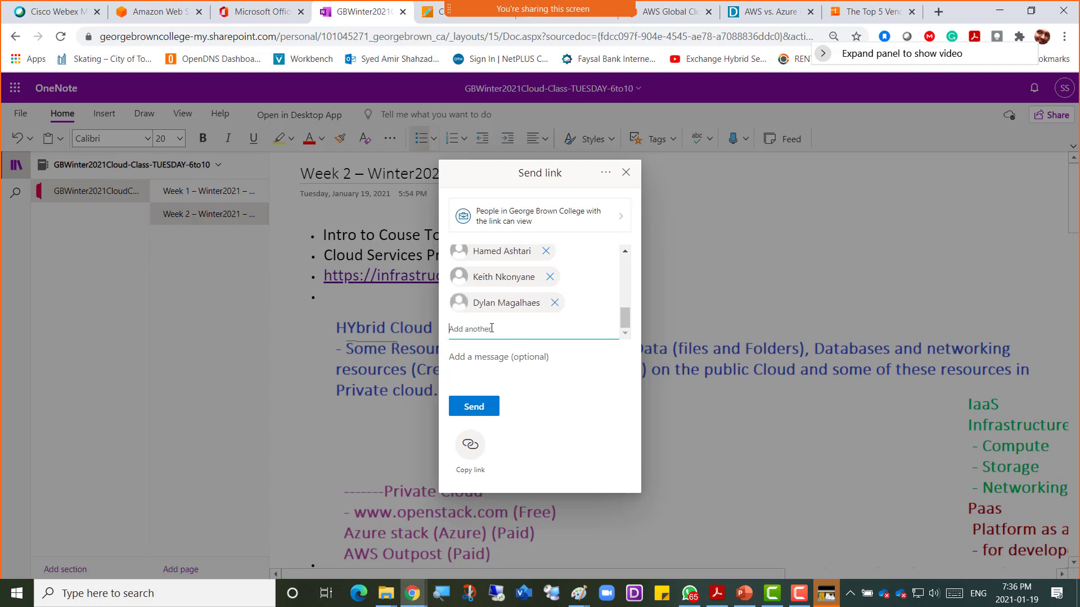
left_click(505, 361)
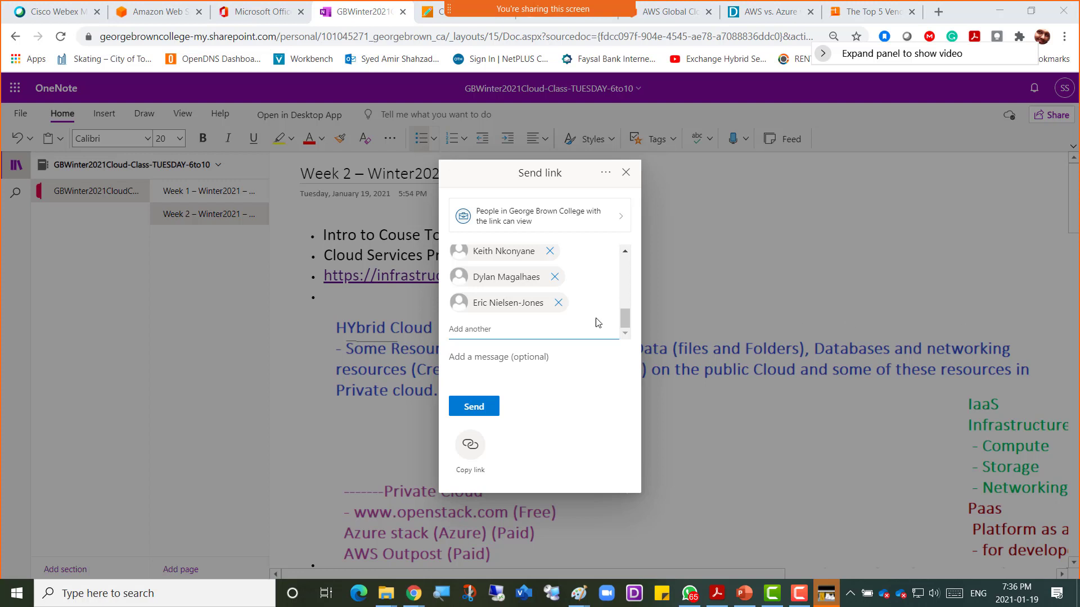
Step: Add four further students, three by pasted ID and one found by name
left_click(493, 326)
type("101196724")
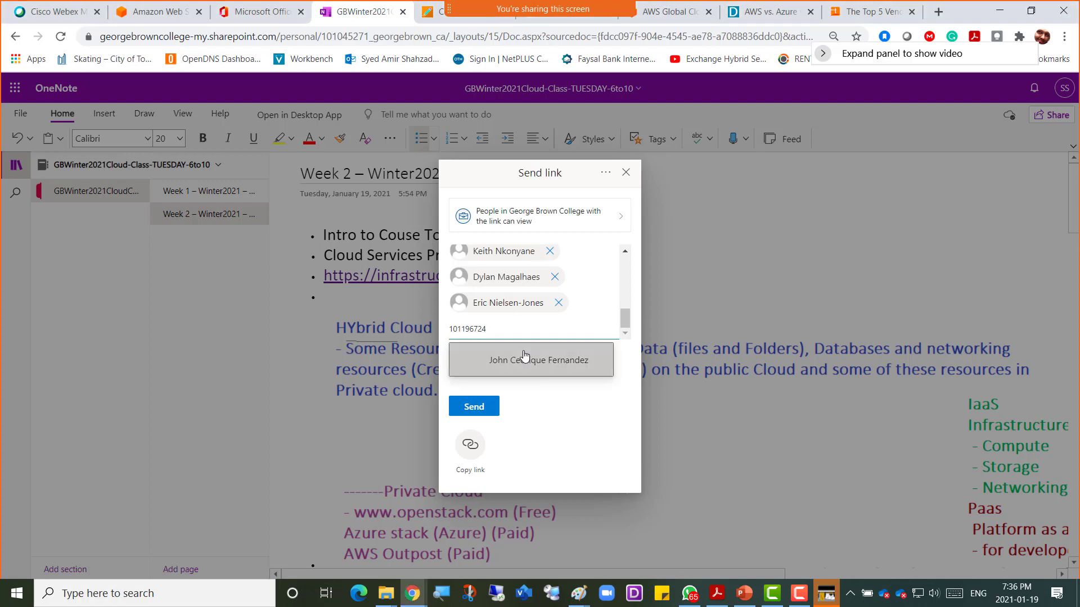
left_click(529, 360)
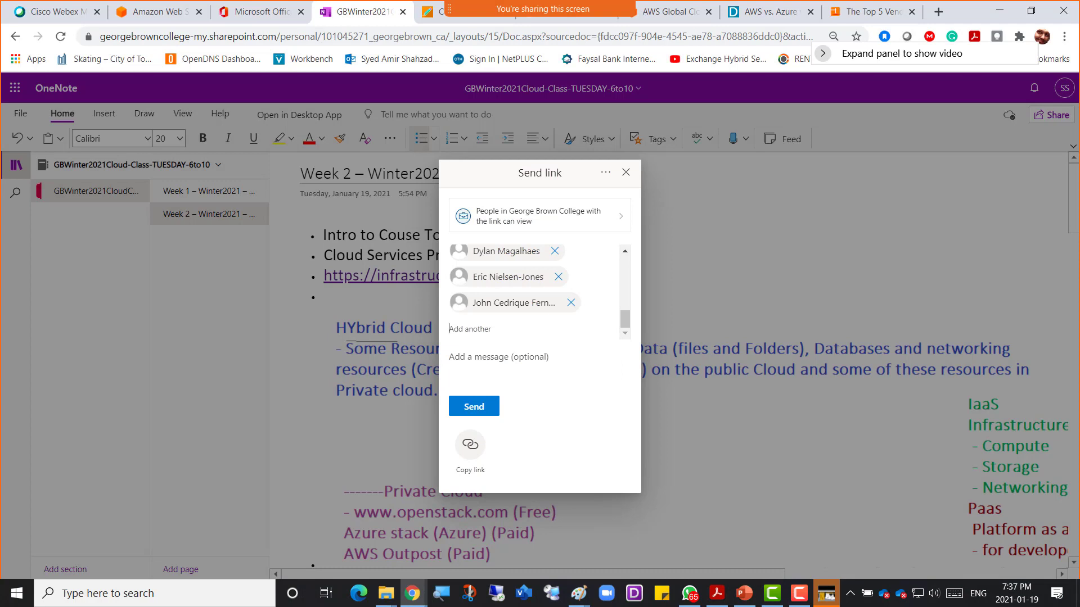
left_click(514, 331)
type("101021255")
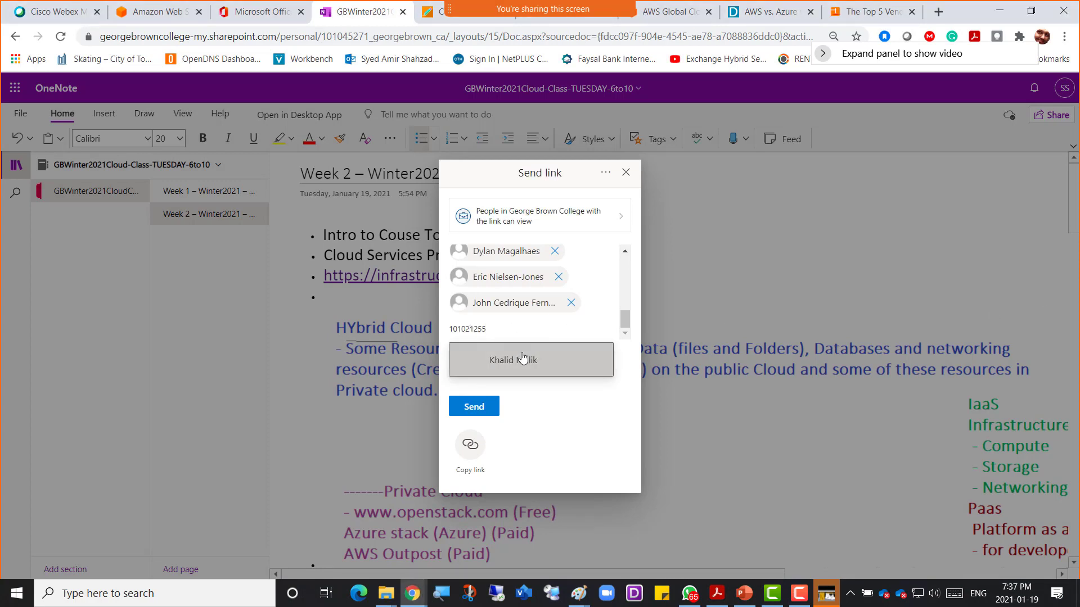
left_click(525, 358)
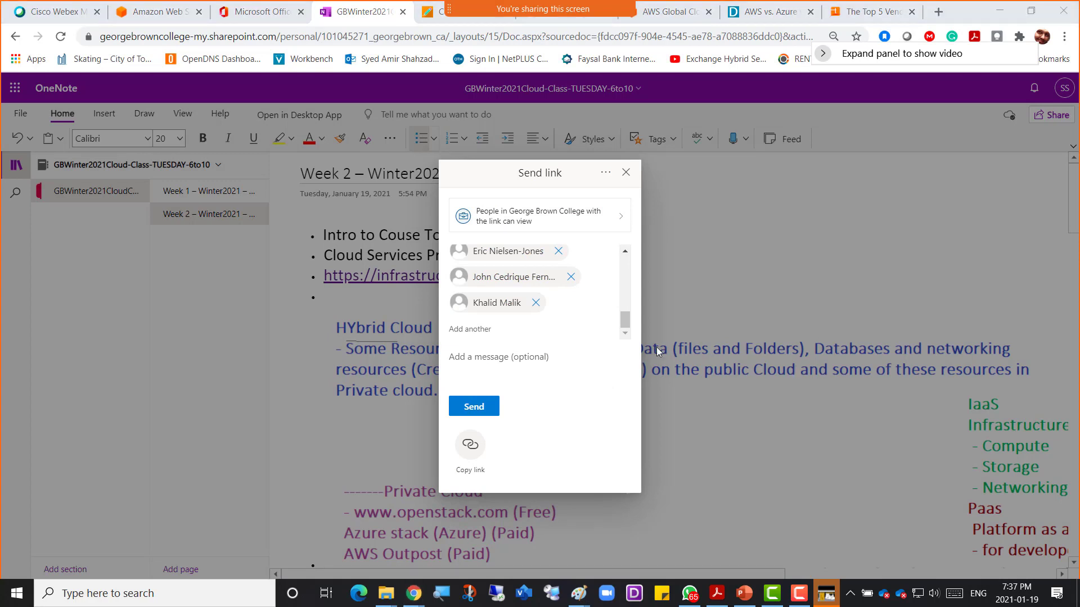
left_click(488, 324)
key("ctrl+v")
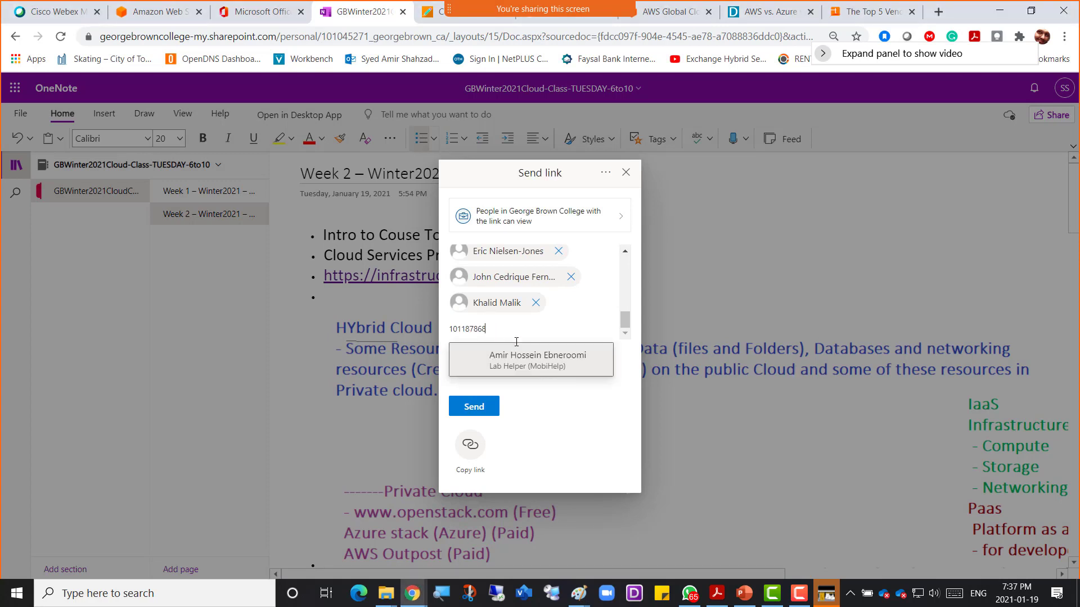
left_click(530, 365)
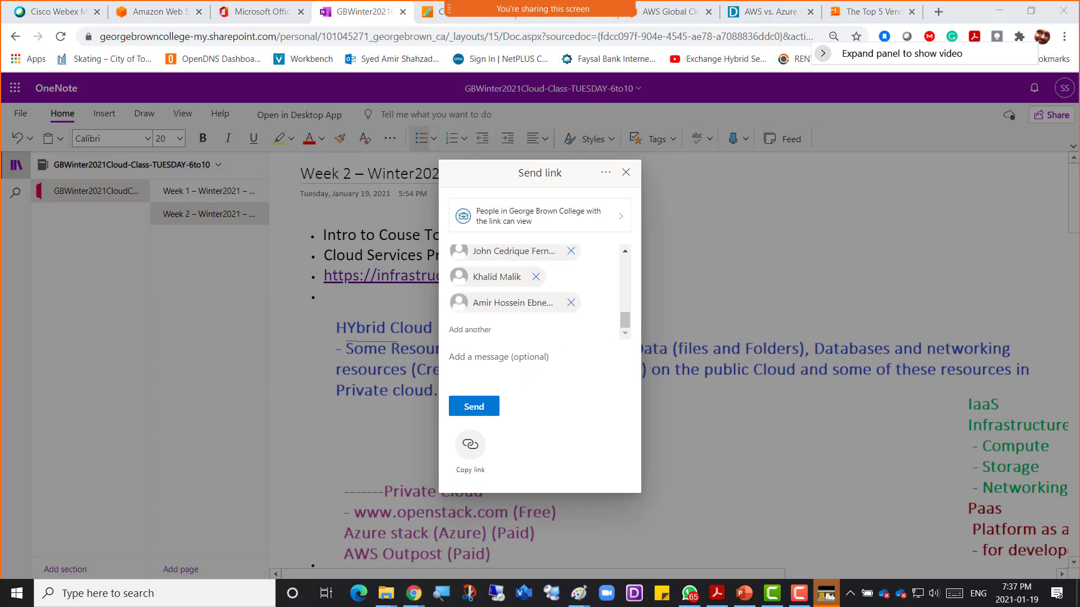
left_click(479, 329)
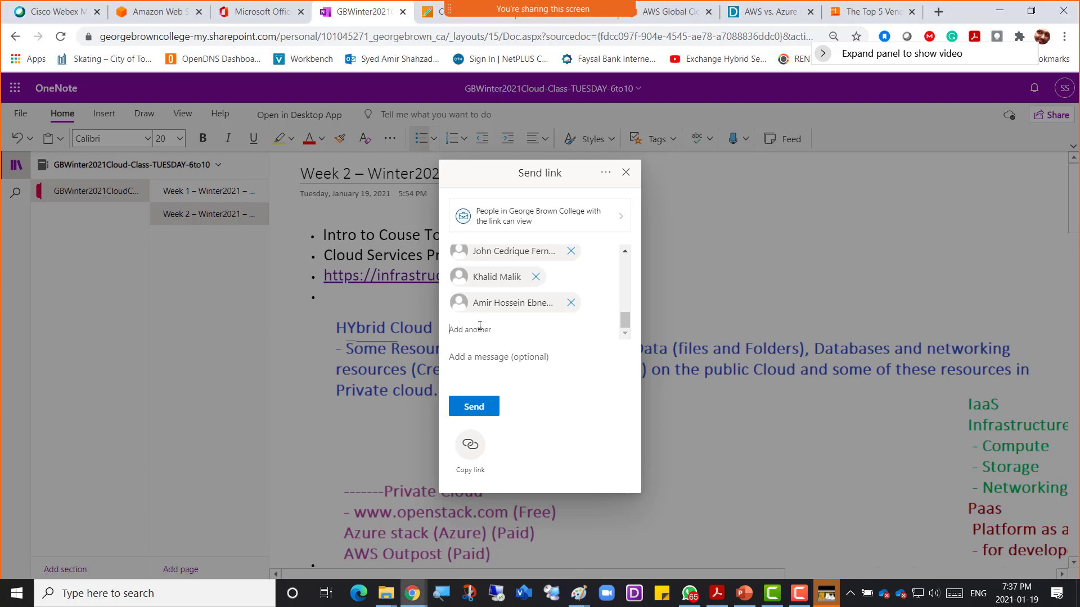
type("brady")
left_click(514, 361)
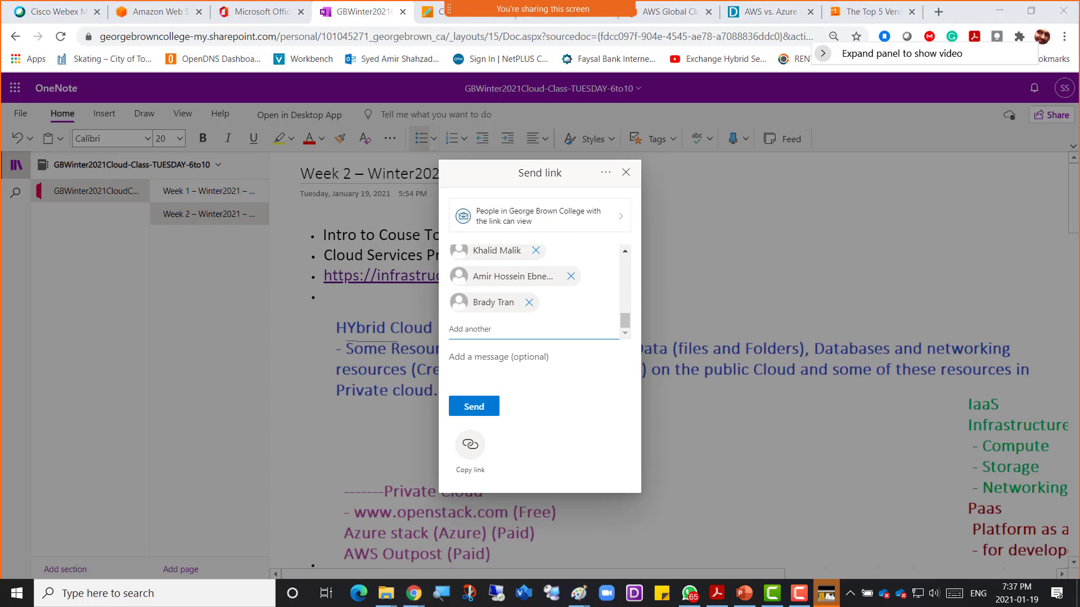
Step: Add the last three students, send the link, and close the Link sent confirmation
left_click(456, 322)
type("John")
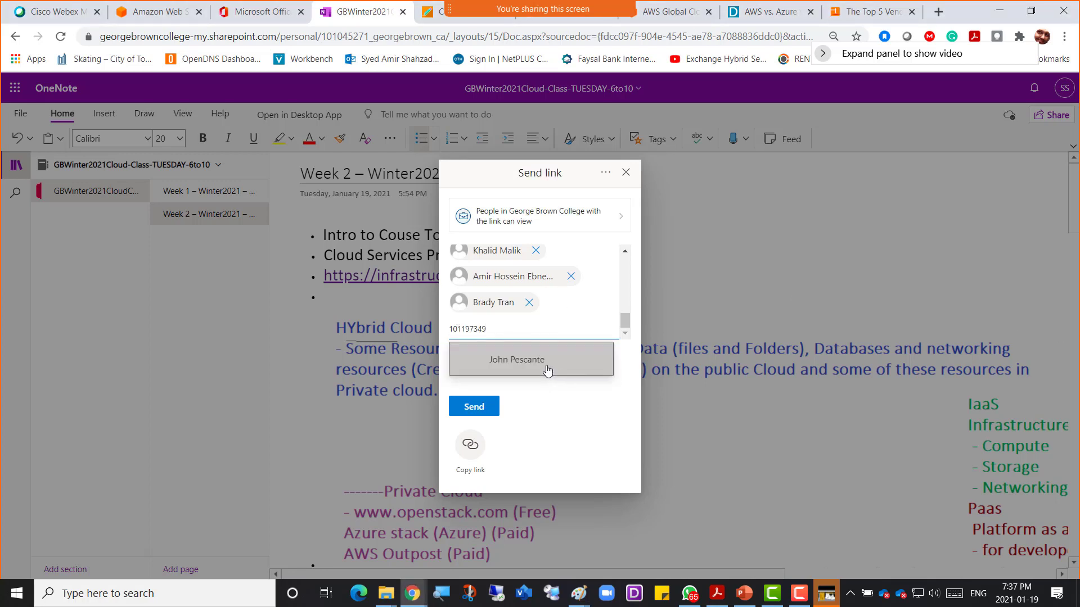
left_click(548, 367)
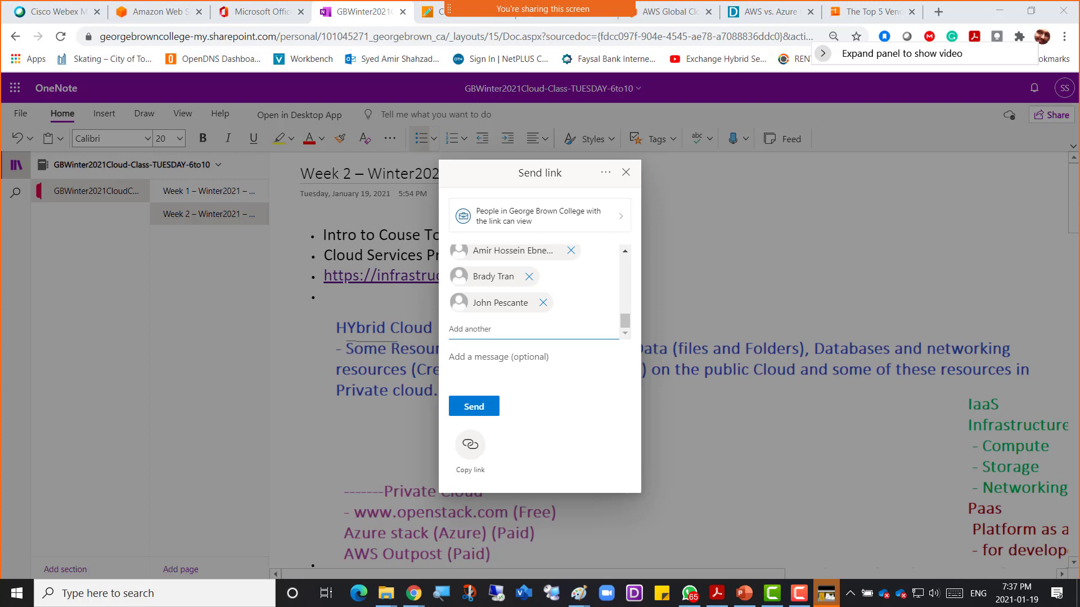
left_click(495, 326)
type("101193989")
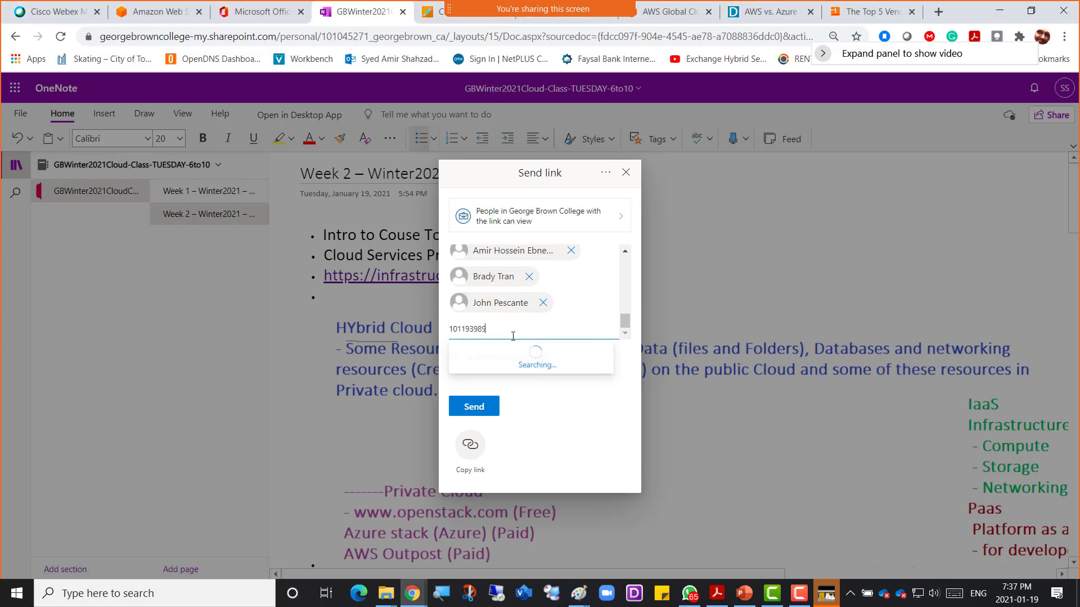
left_click(526, 361)
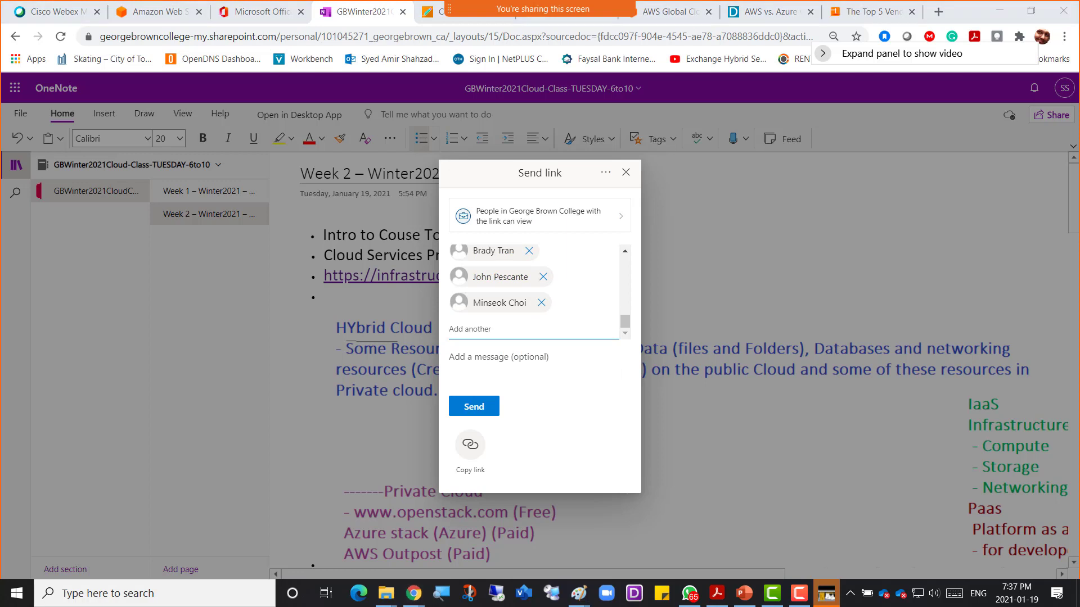
left_click(469, 330)
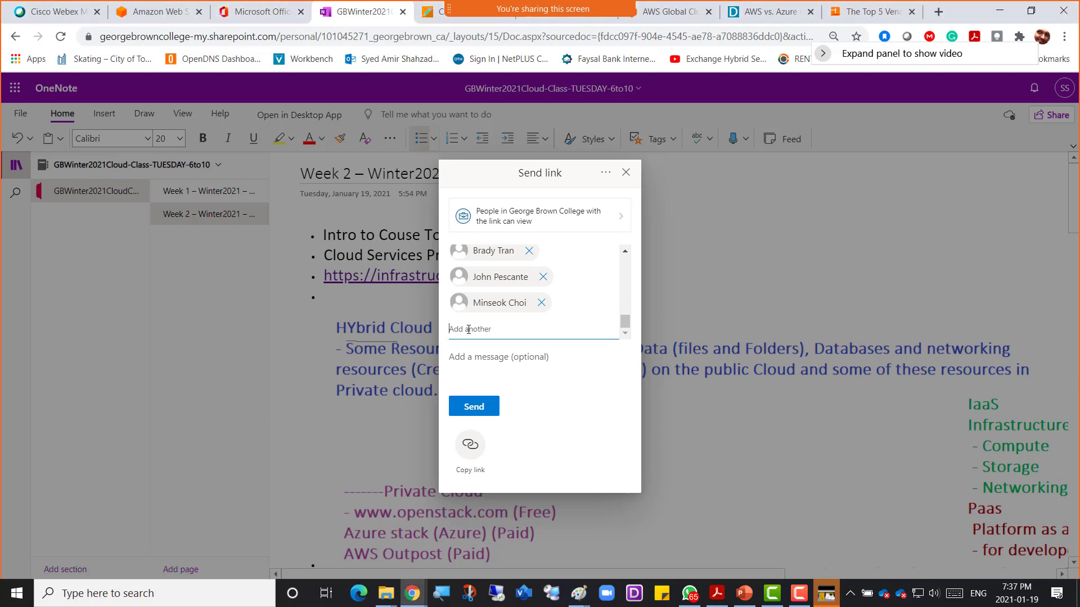
key("ctrl+v")
left_click(516, 361)
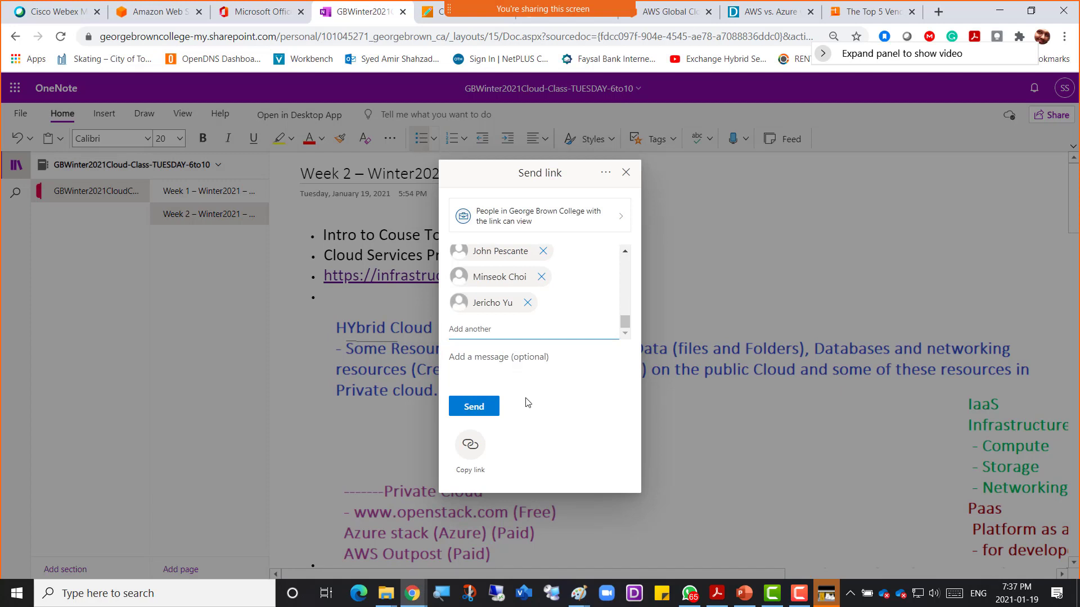
left_click(476, 407)
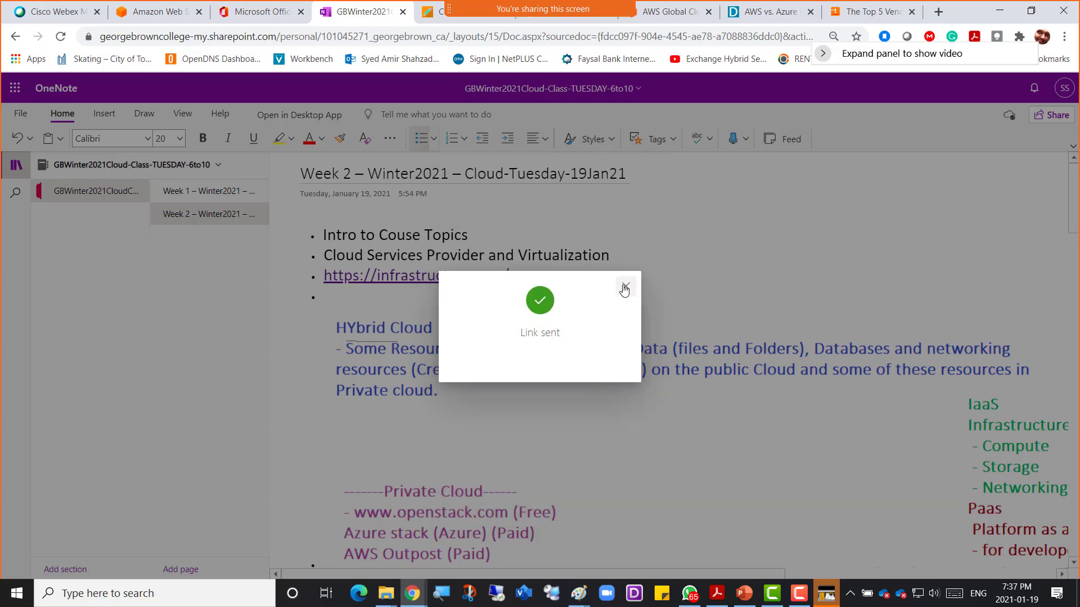
left_click(624, 288)
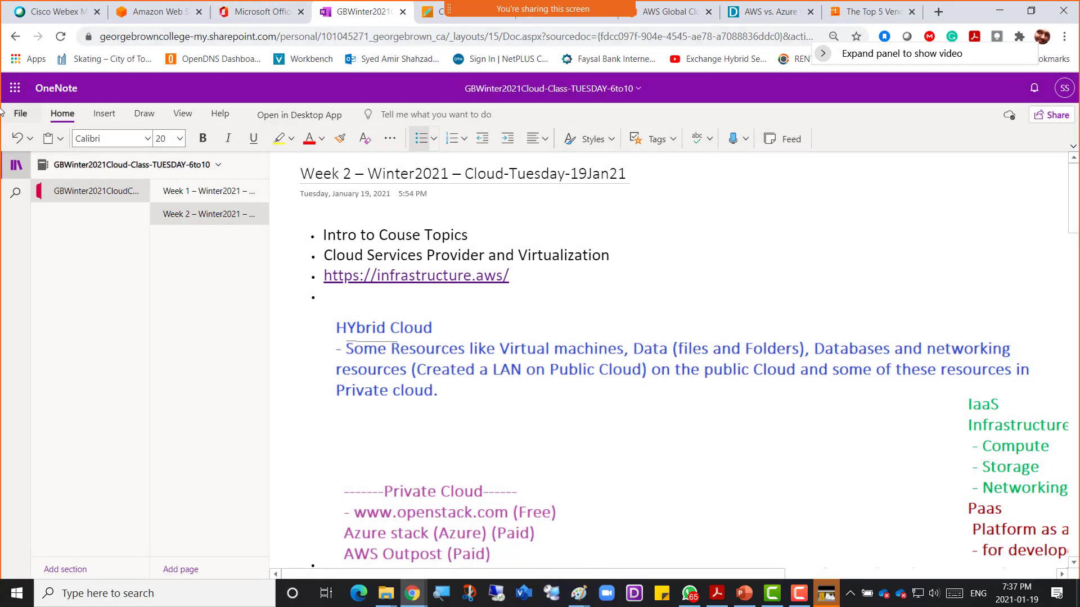
Step: Open the OneNote notebooks list from Office 365 in a new tab, then move the Week 2 notes tab after it
left_click(14, 88)
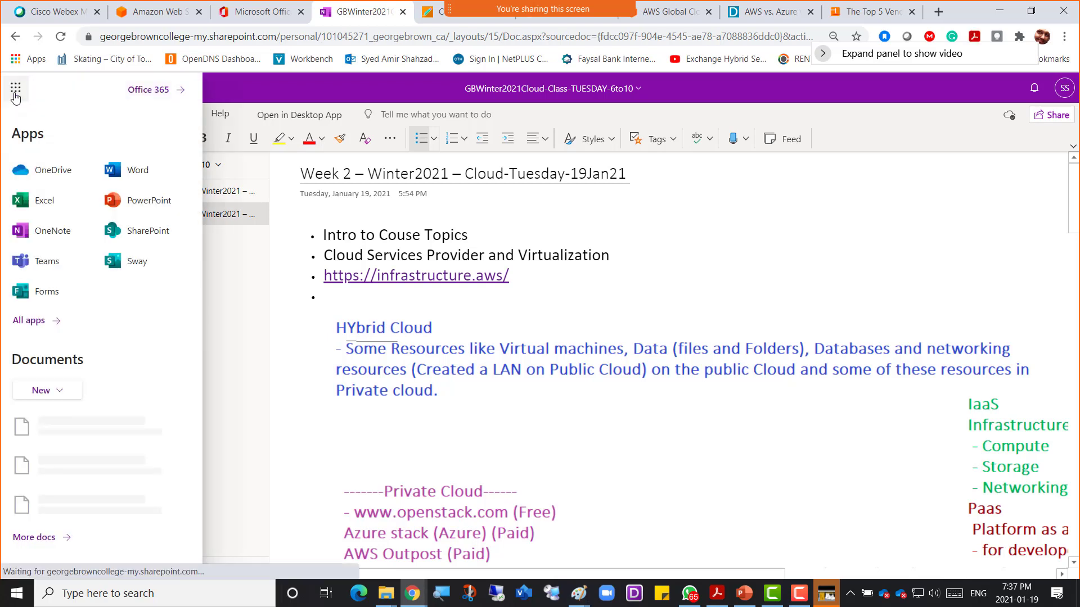
left_click(147, 90)
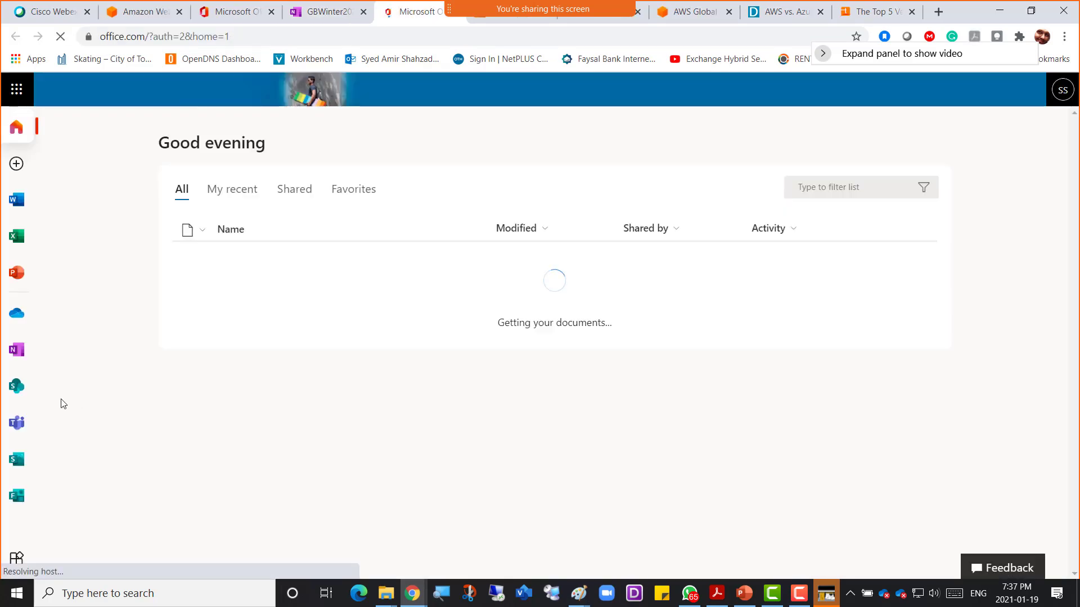
left_click(17, 351)
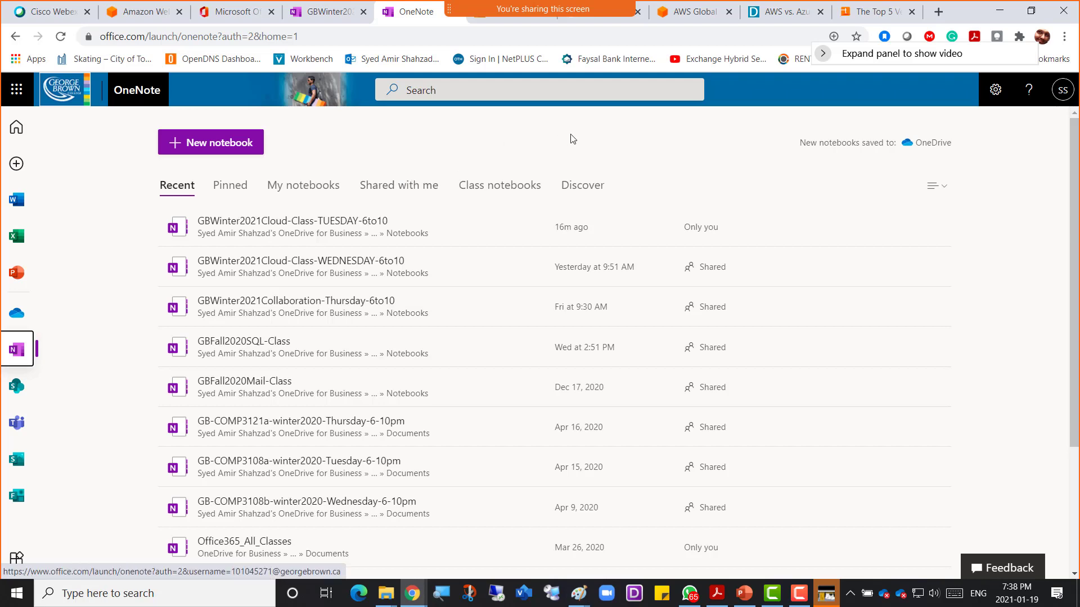
left_click(338, 13)
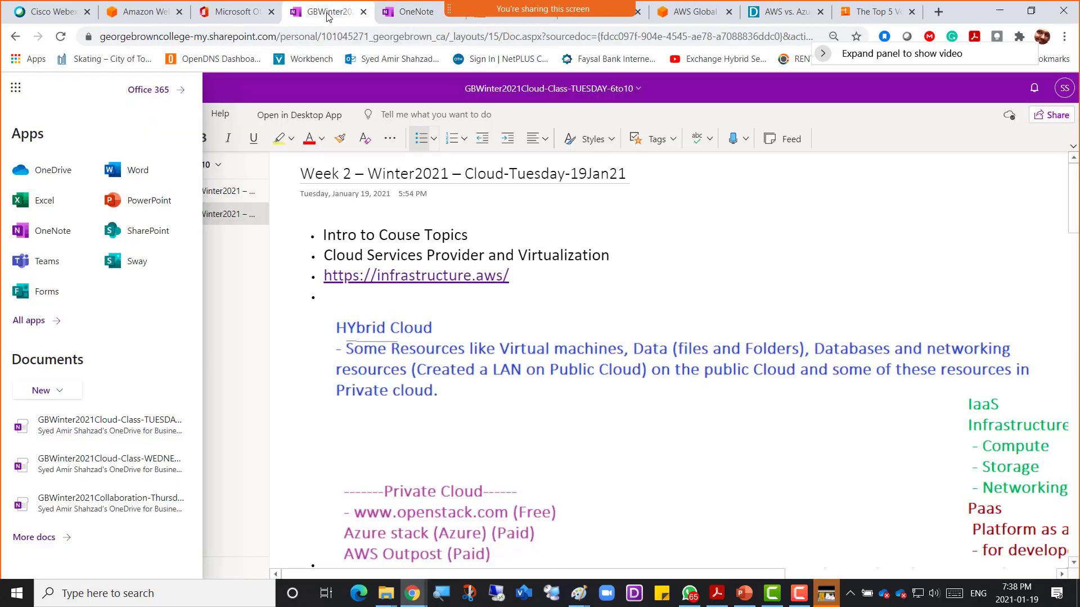
left_click_drag(332, 16, 383, 18)
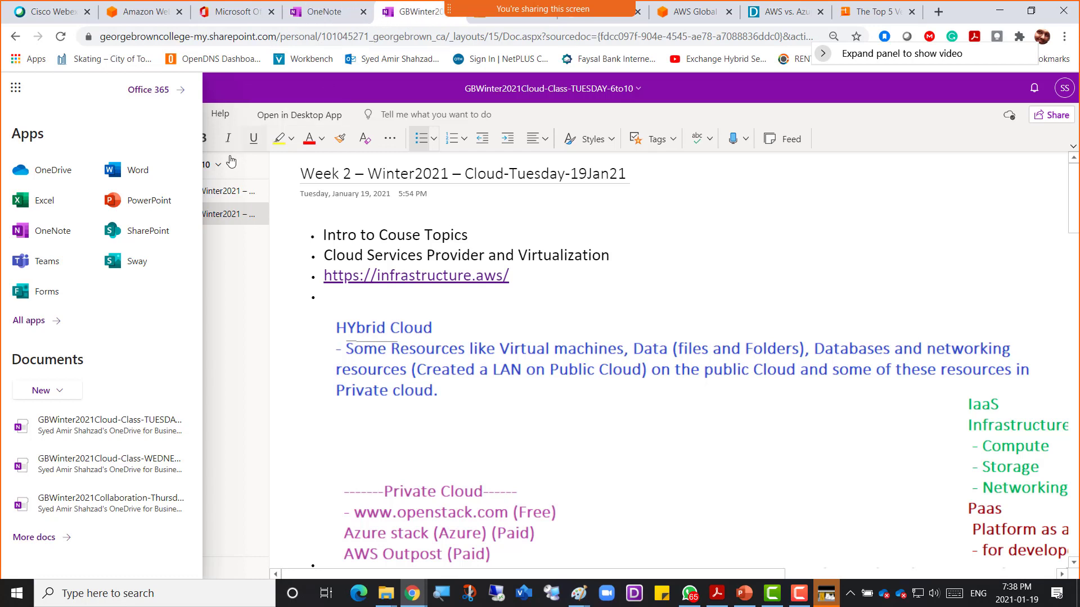
Step: Close the app launcher, scroll to the AWS/Azure/Google comparison table, and bring up the Alt+Tab switcher
left_click(251, 89)
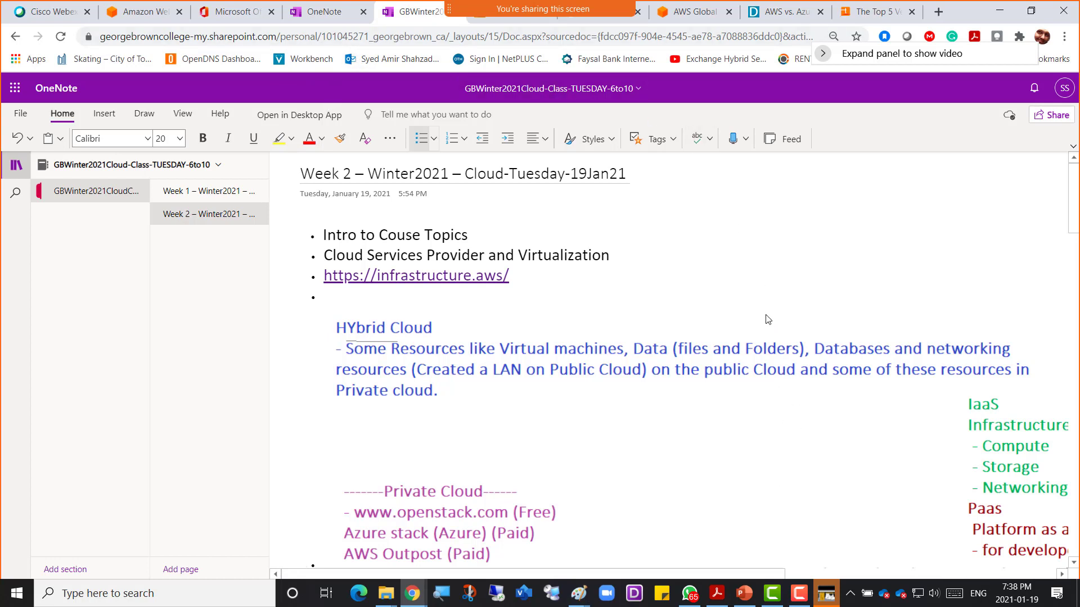
scroll(433, 430, "down", 15)
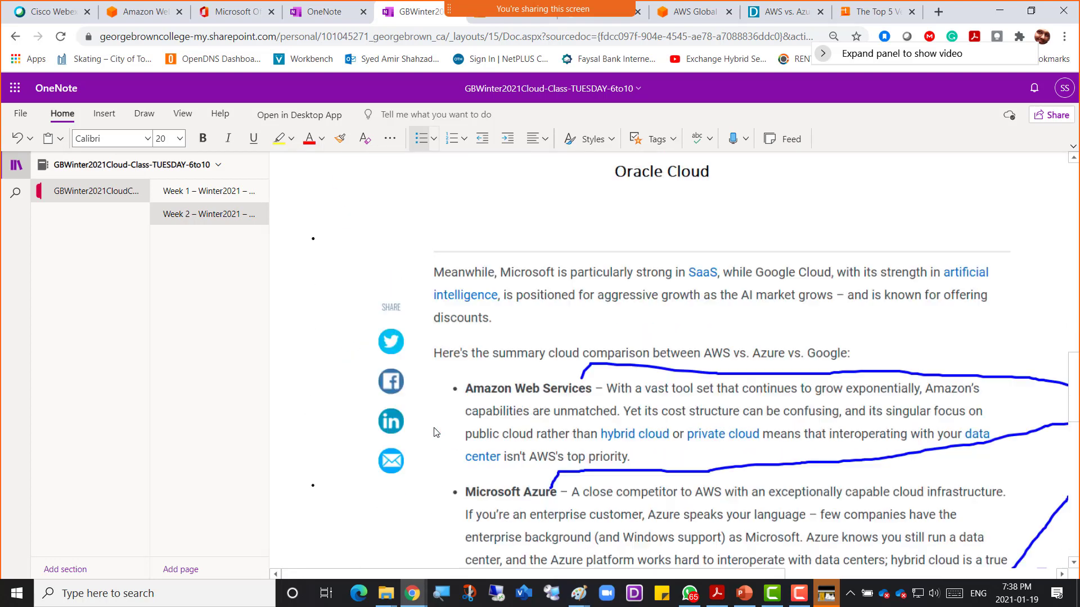
scroll(433, 432, "down", 7)
scroll(433, 432, "down", 1)
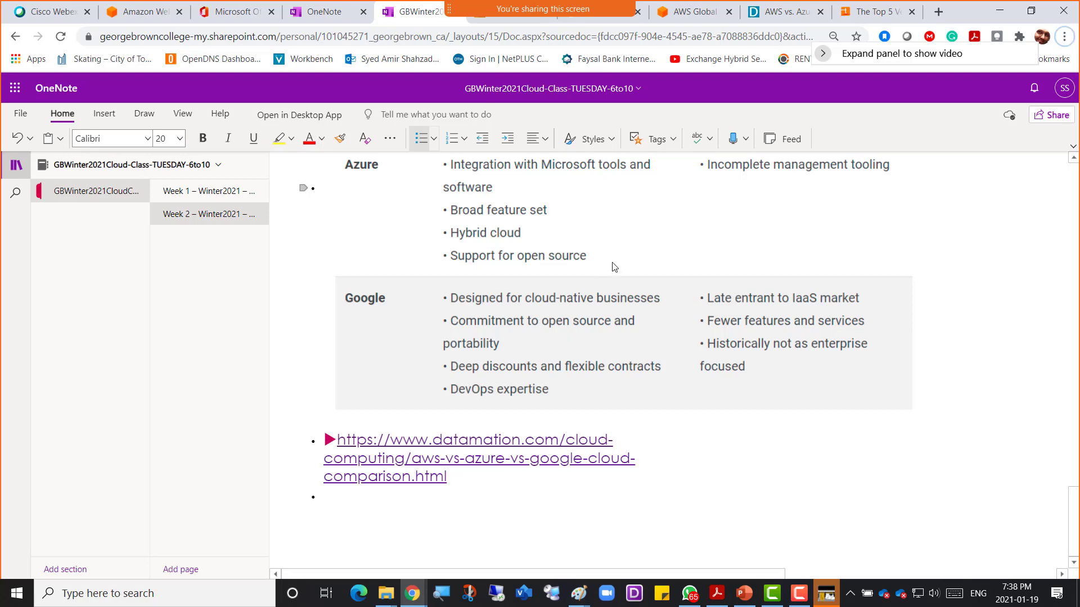
key("alt+Tab")
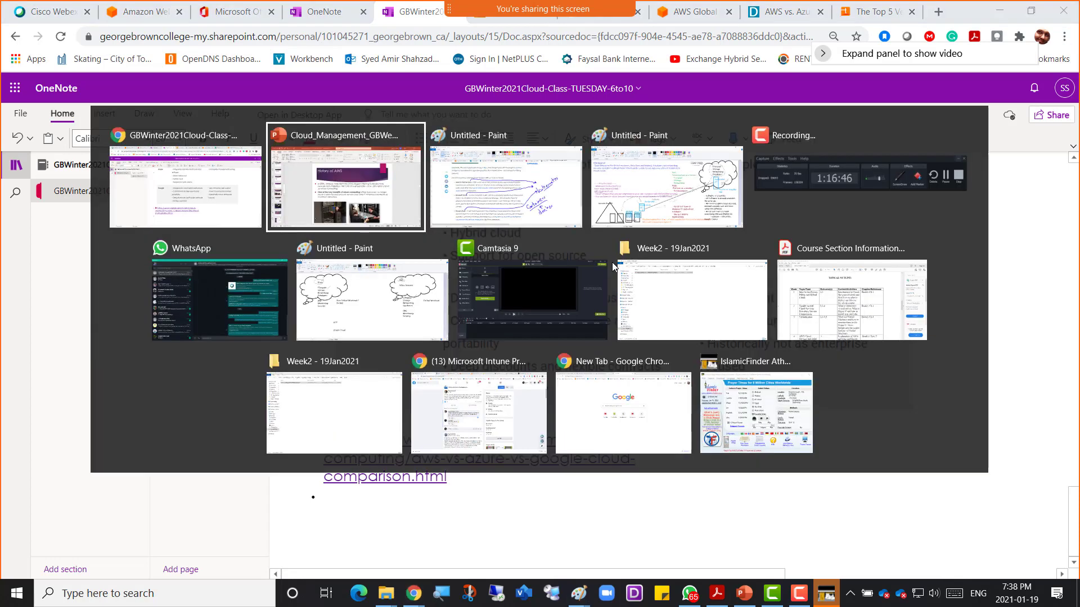
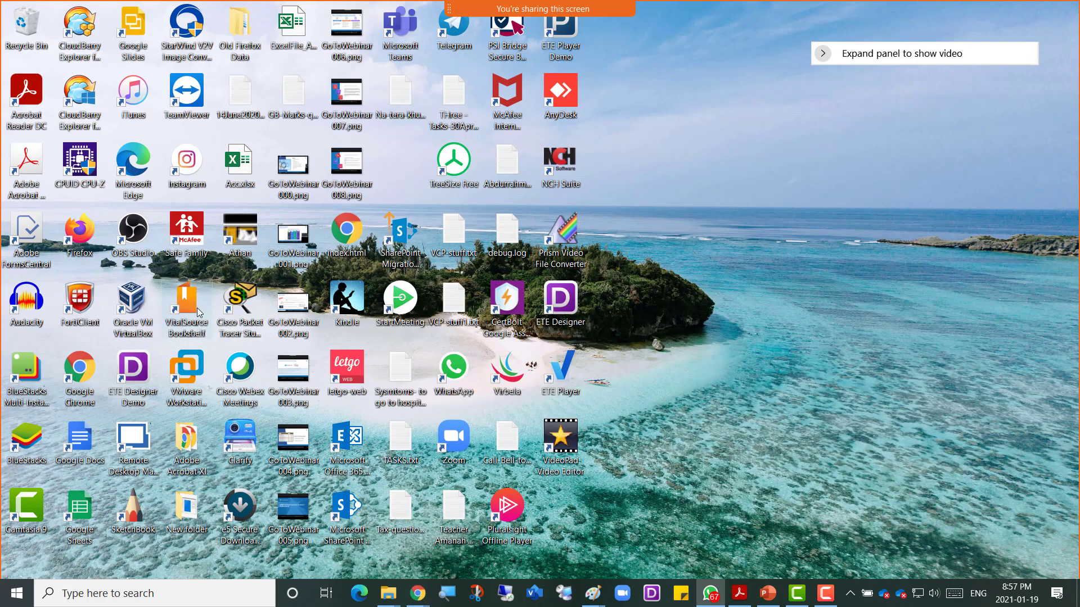
Step: Launch VMware Workstation Pro from its desktop shortcut, opening the Windows 10 x64-CAO-App-Testing summary
left_click(193, 369)
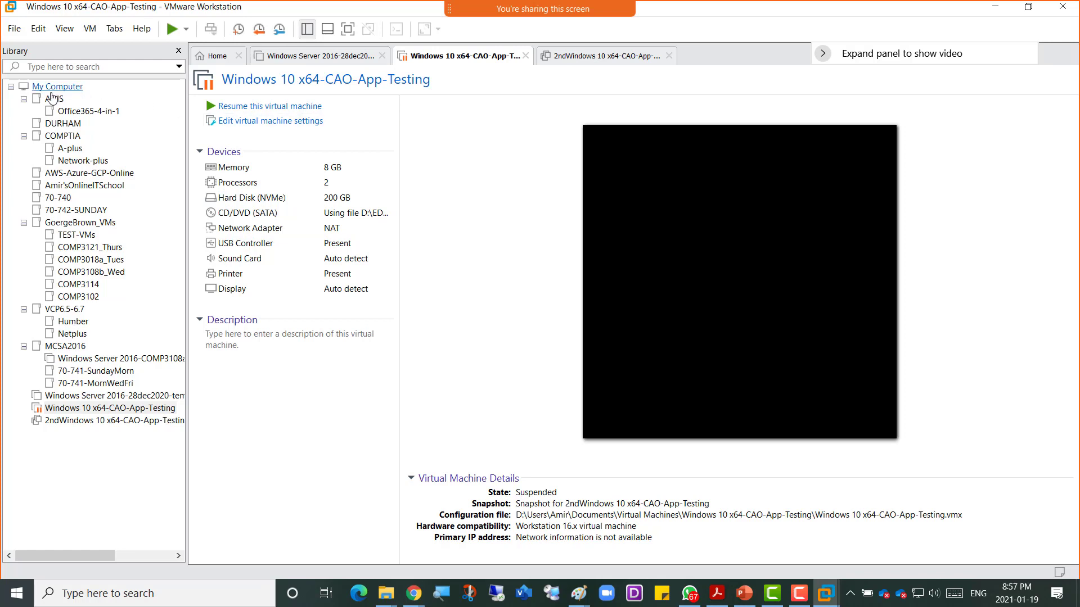
Step: Collapse the AOIS, COMPTIA, GoergeBrown_VMs, VCP6.5-6.7 and MCSA2016 library groups
left_click(23, 99)
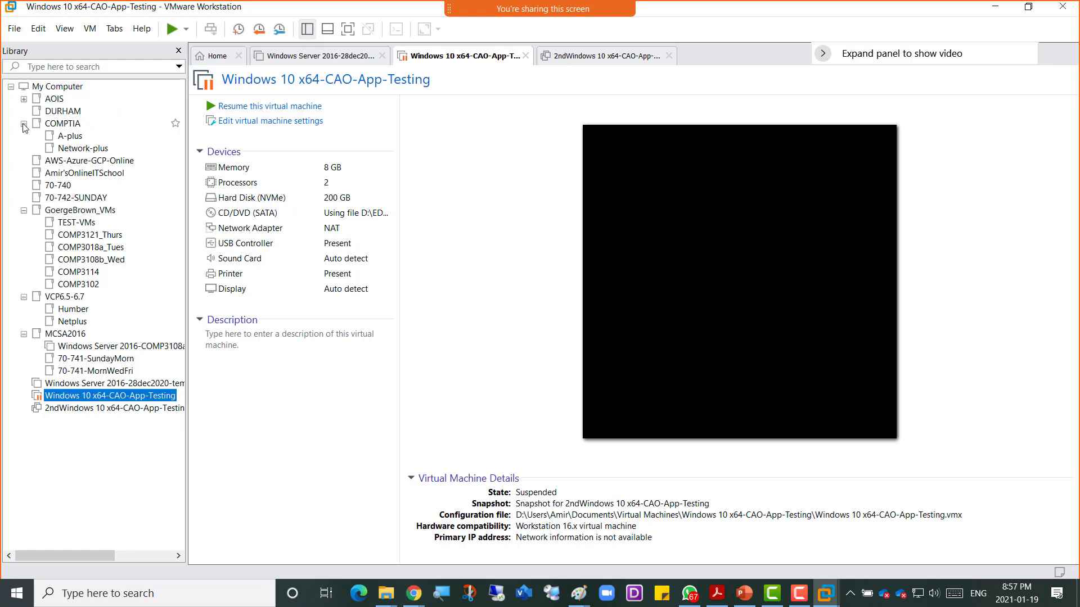
left_click(23, 123)
left_click(24, 185)
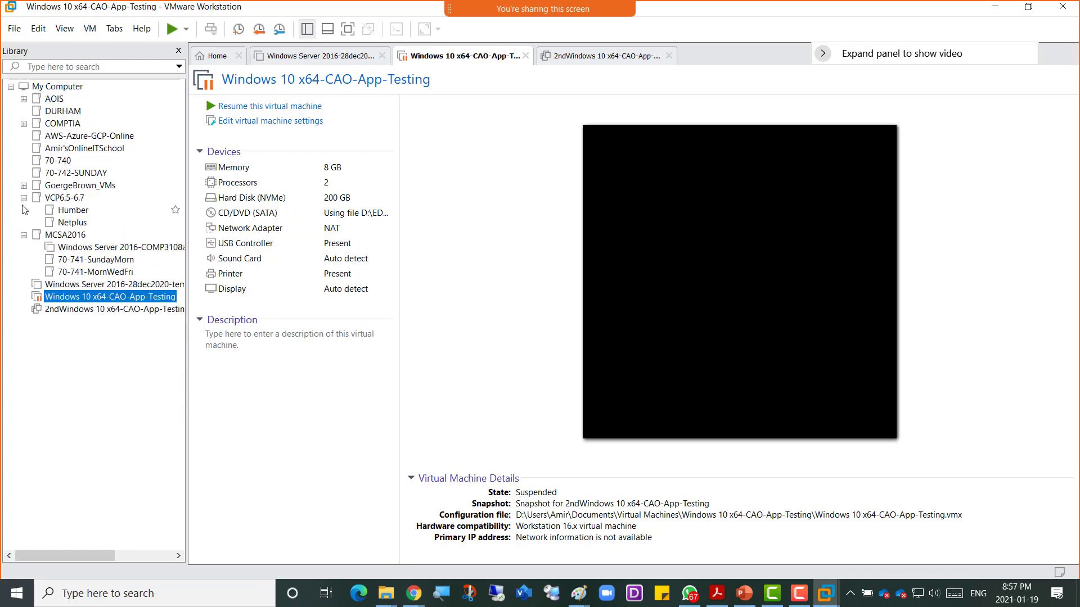
left_click(24, 198)
left_click(25, 210)
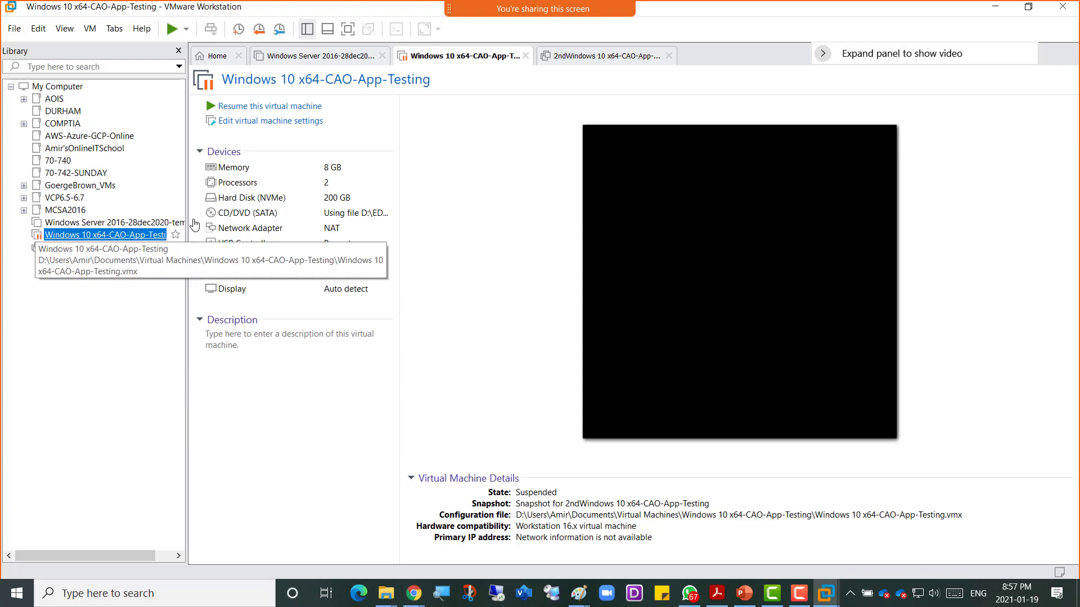
Step: Look at the Windows Server 2016 tab's summary, then go back to the Home page
left_click(223, 61)
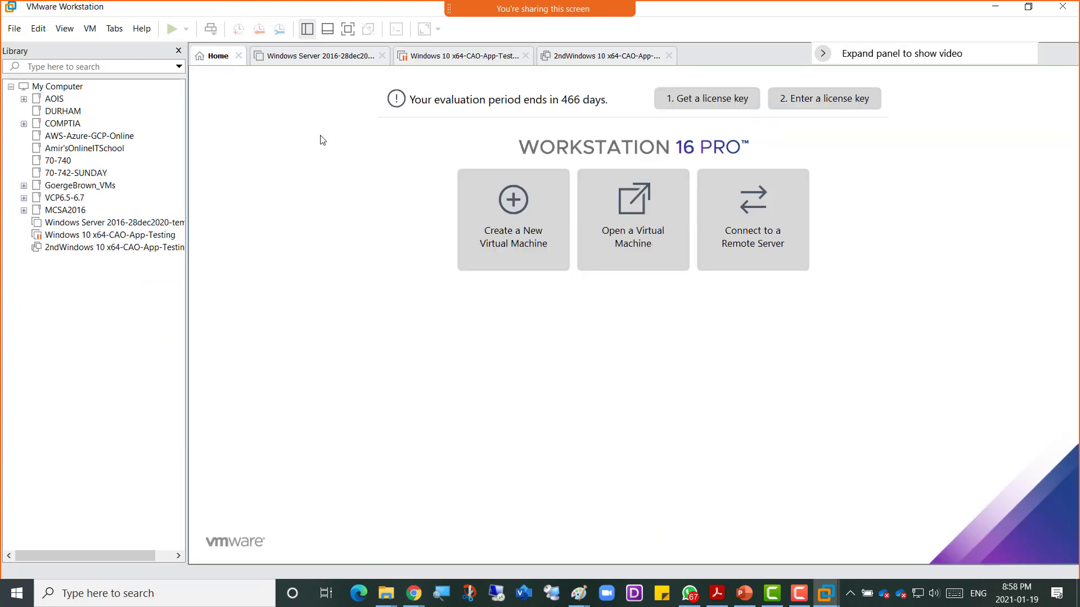
left_click(313, 58)
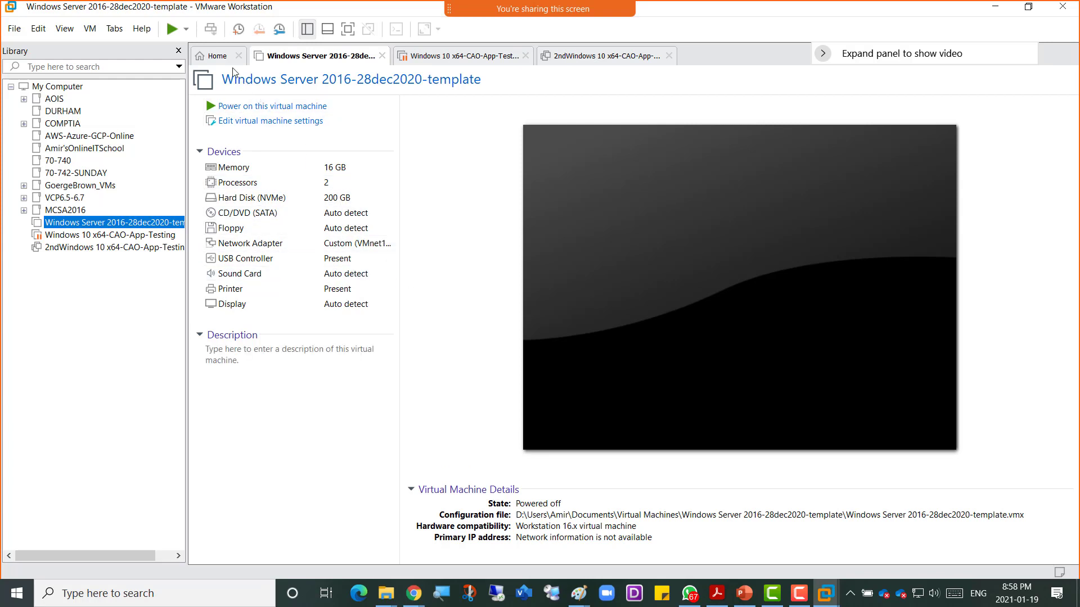
left_click(217, 58)
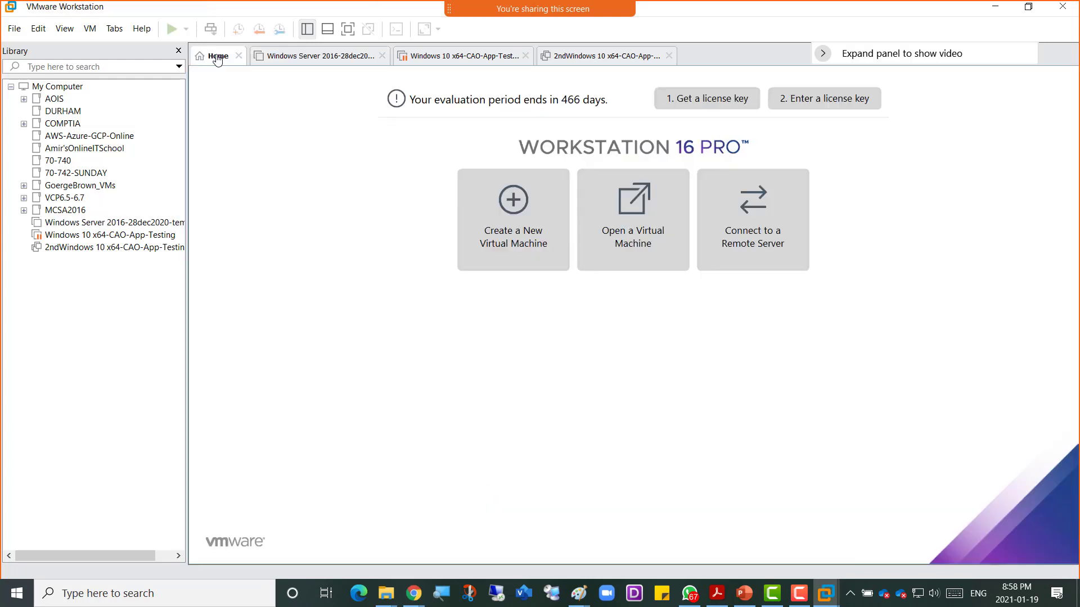
Step: Start a Typical new VM with the OS installed later and Windows Server 2016 as guest version
left_click(510, 238)
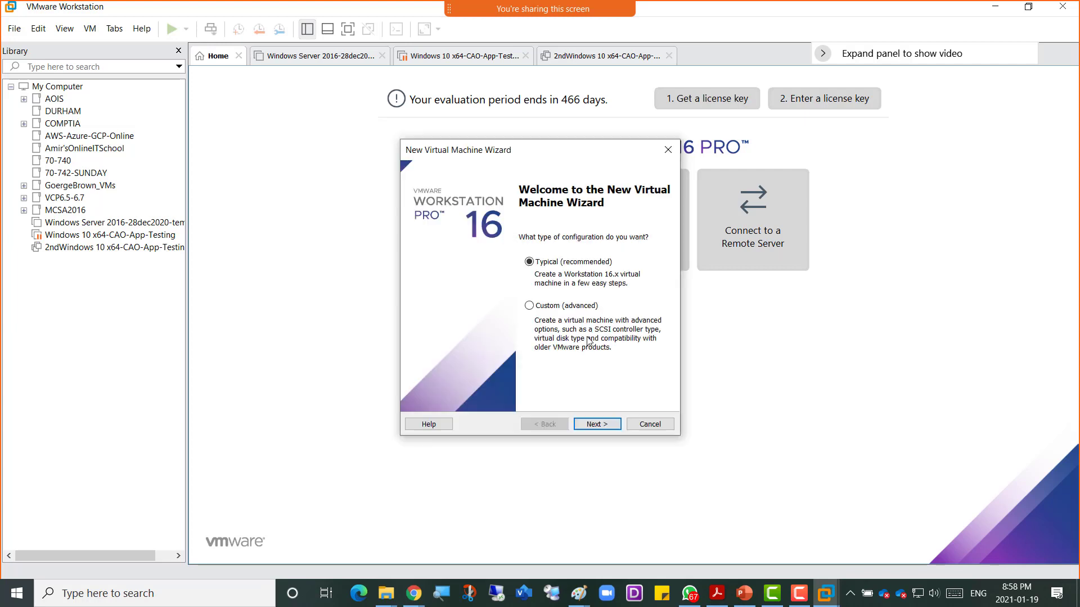
left_click(594, 425)
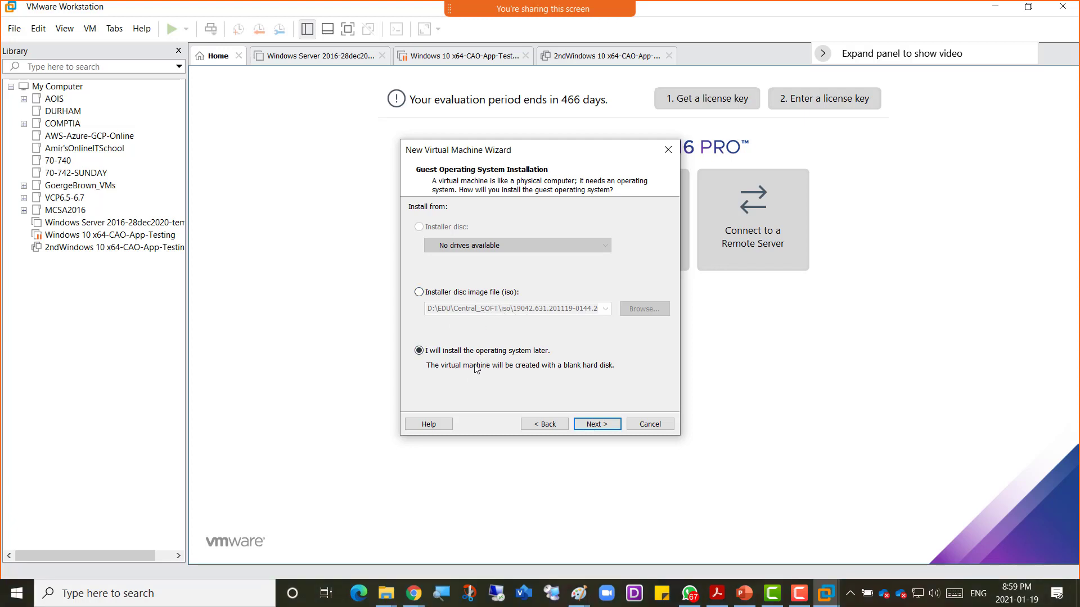
left_click(591, 426)
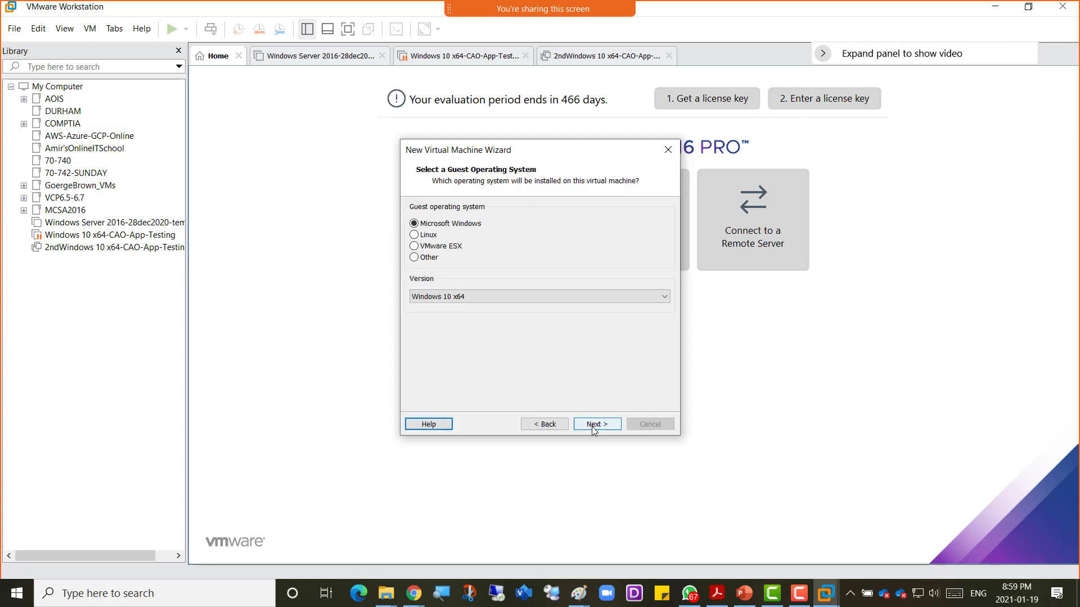
left_click(460, 300)
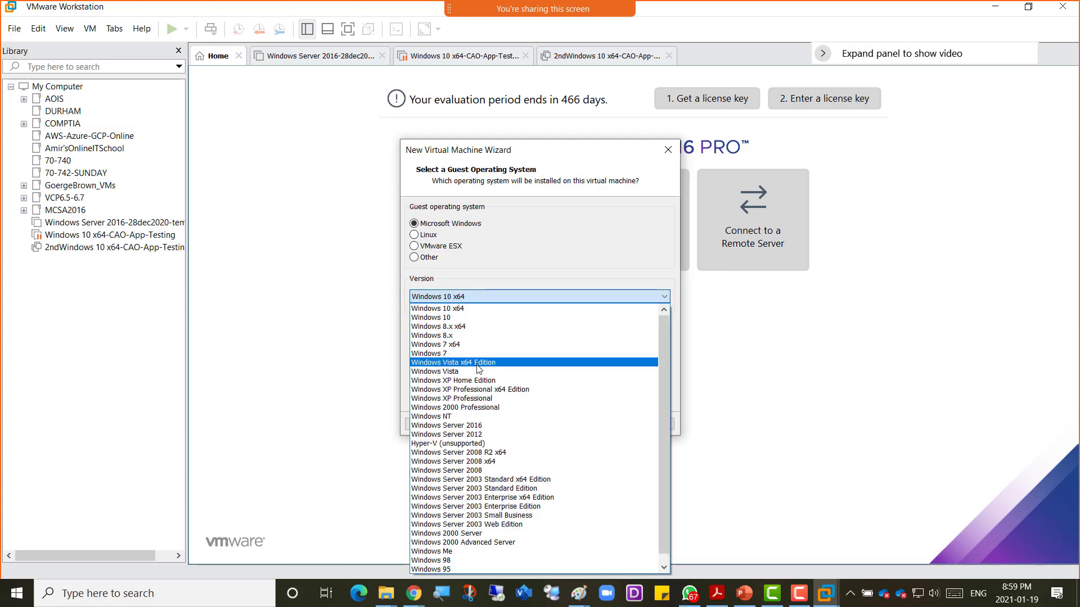
left_click(490, 425)
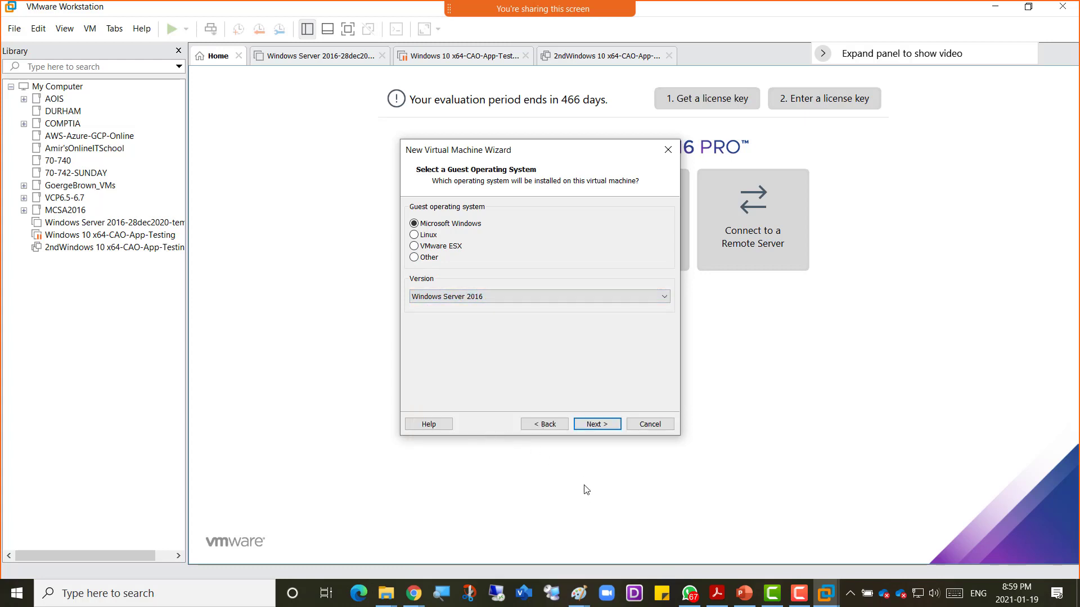
left_click(597, 424)
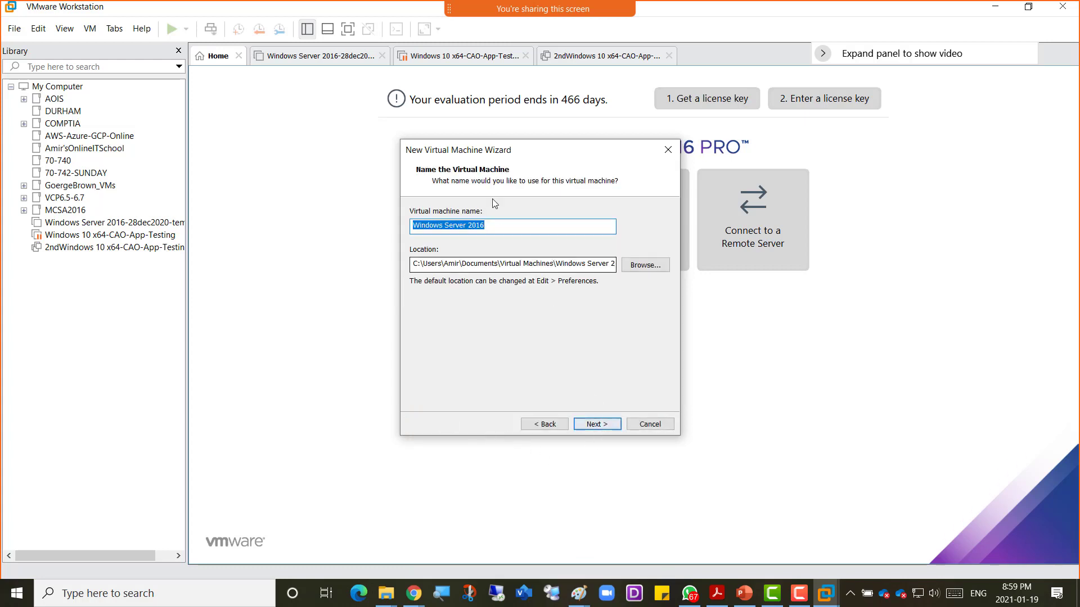
Step: Append -GB-19Jan2021-Hyper-V to the VM name and check drive free space in File Explorer
left_click(502, 227)
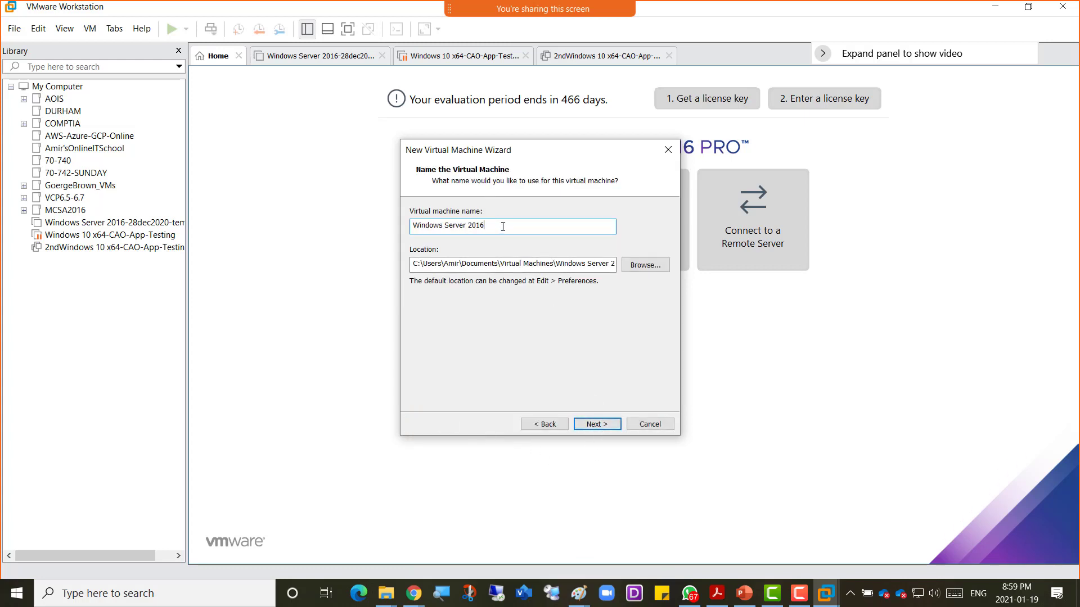
type("-GB-19Jan2021-Hyper-V")
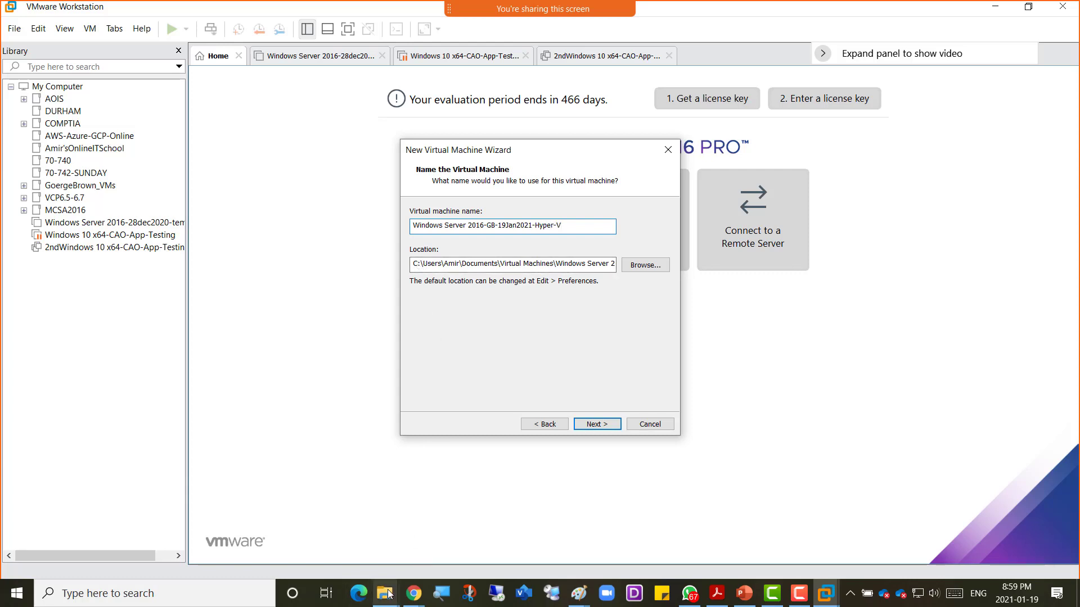
mouse_move(388, 590)
left_click(361, 539)
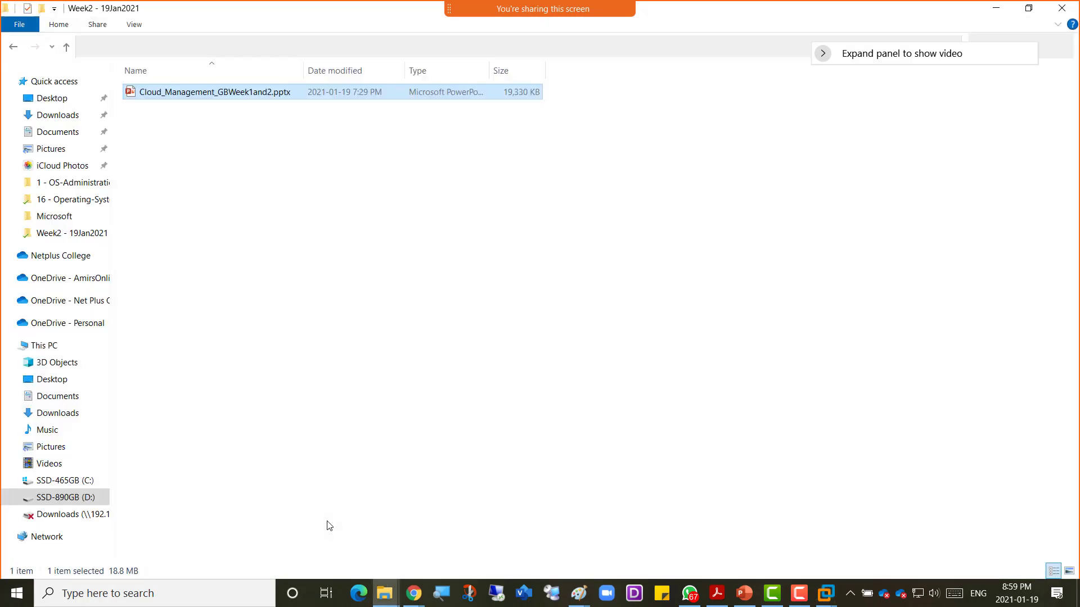
left_click(49, 347)
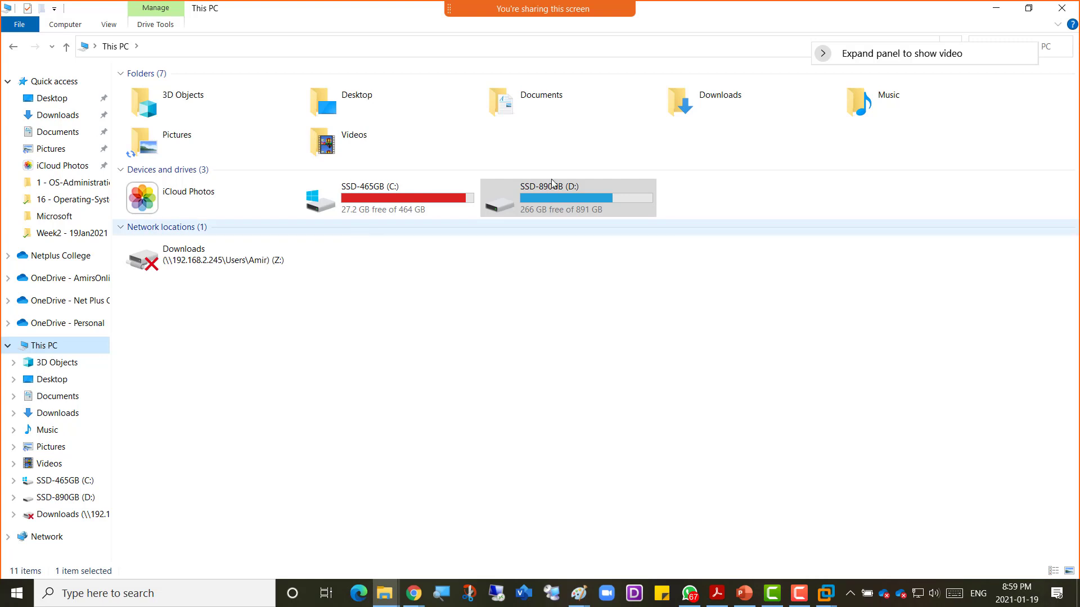
left_click(1062, 8)
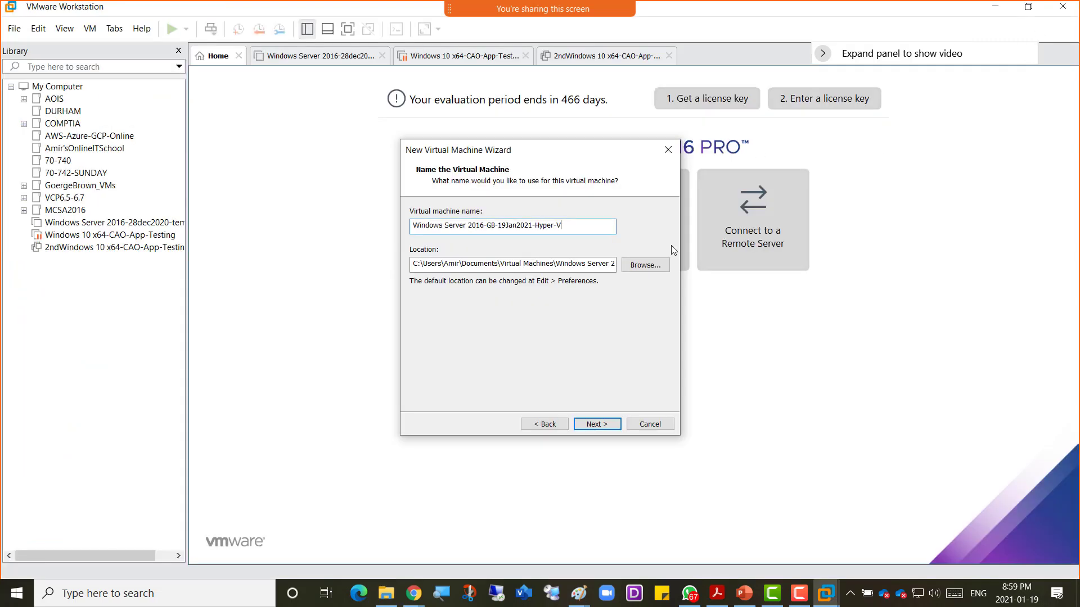
Step: Change the VM's storage location from drive C to drive D and continue
left_click(418, 263)
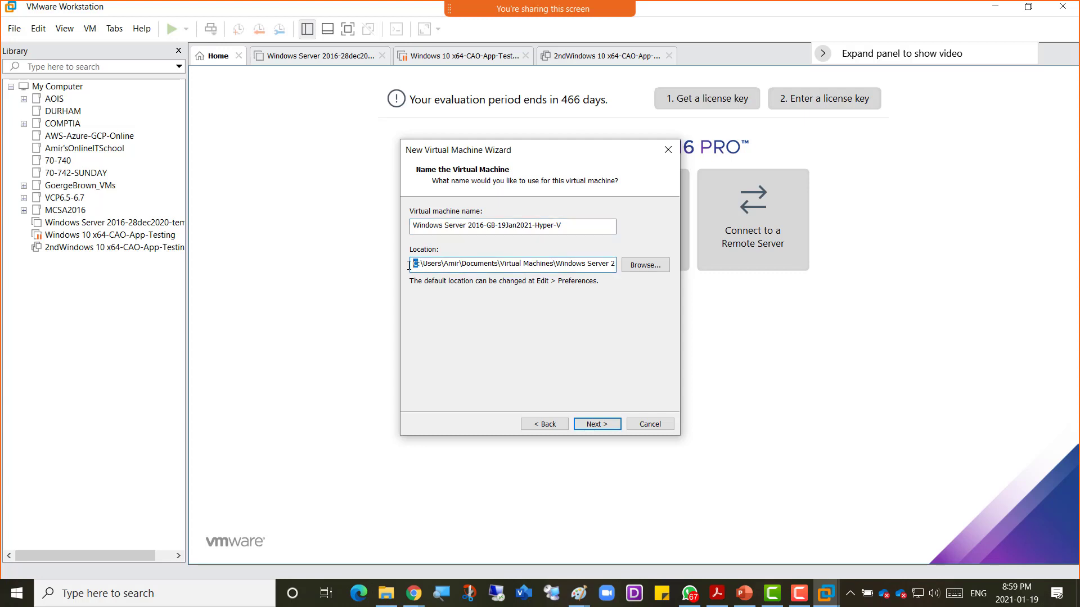
key("BackSpace")
type("d")
left_click(607, 424)
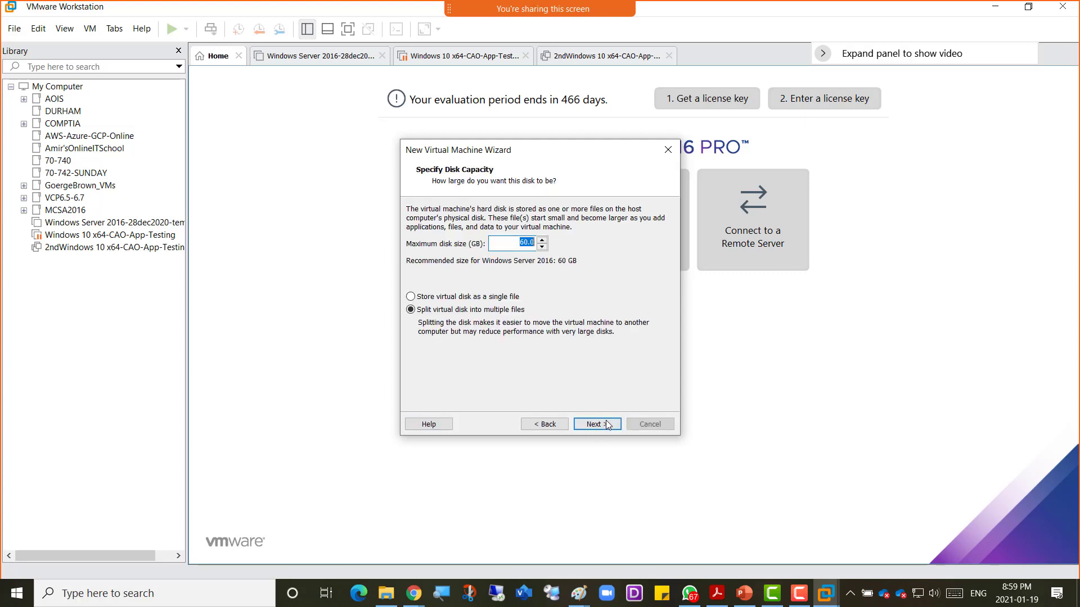
Step: Give the virtual disk 200 GB capacity, stored as a single file
type("200")
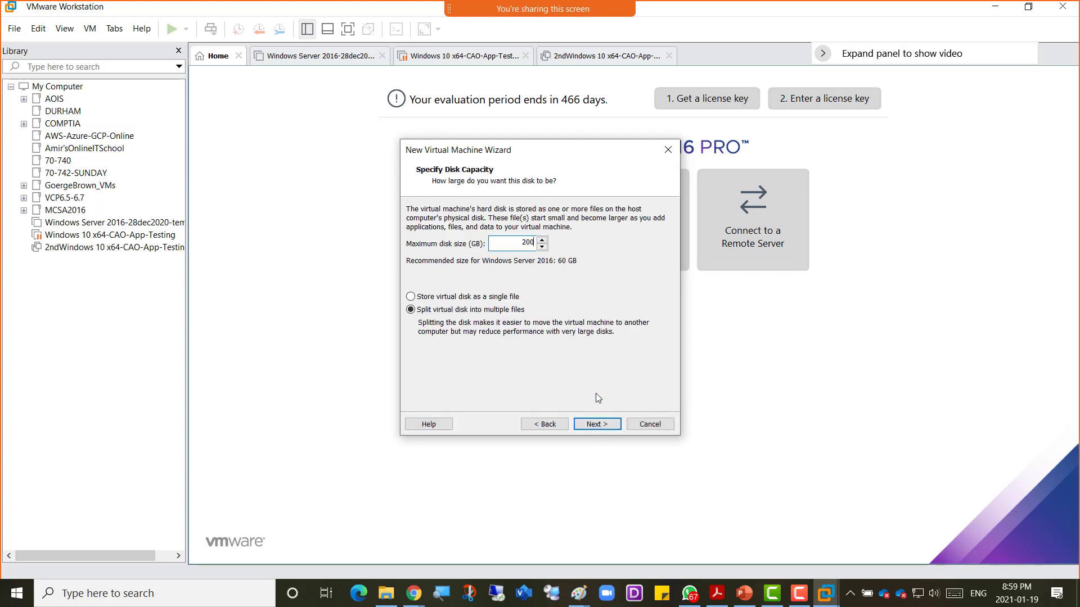
left_click(497, 298)
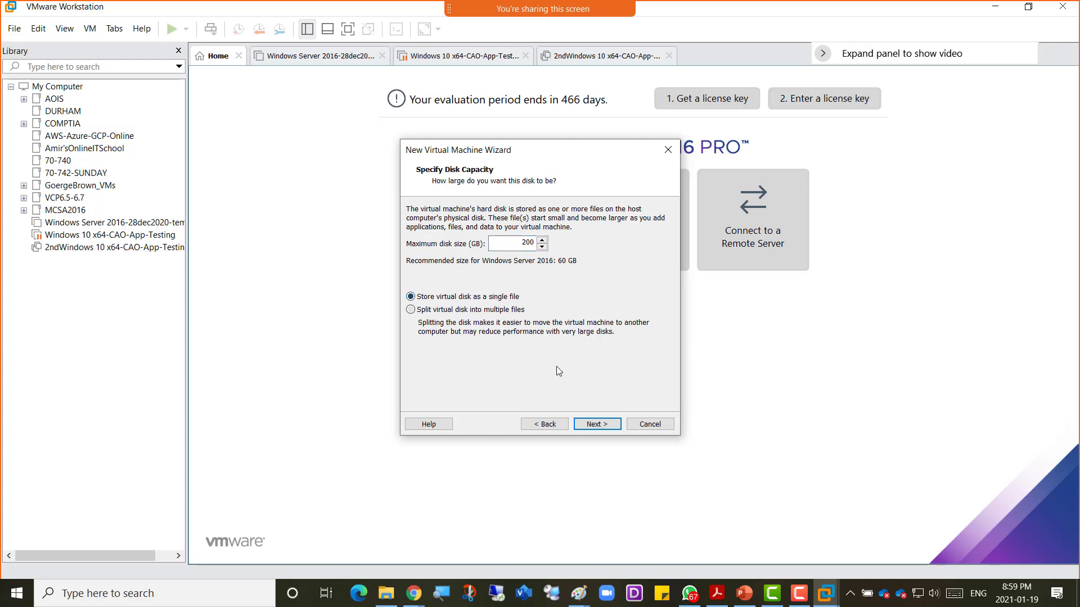
left_click(584, 423)
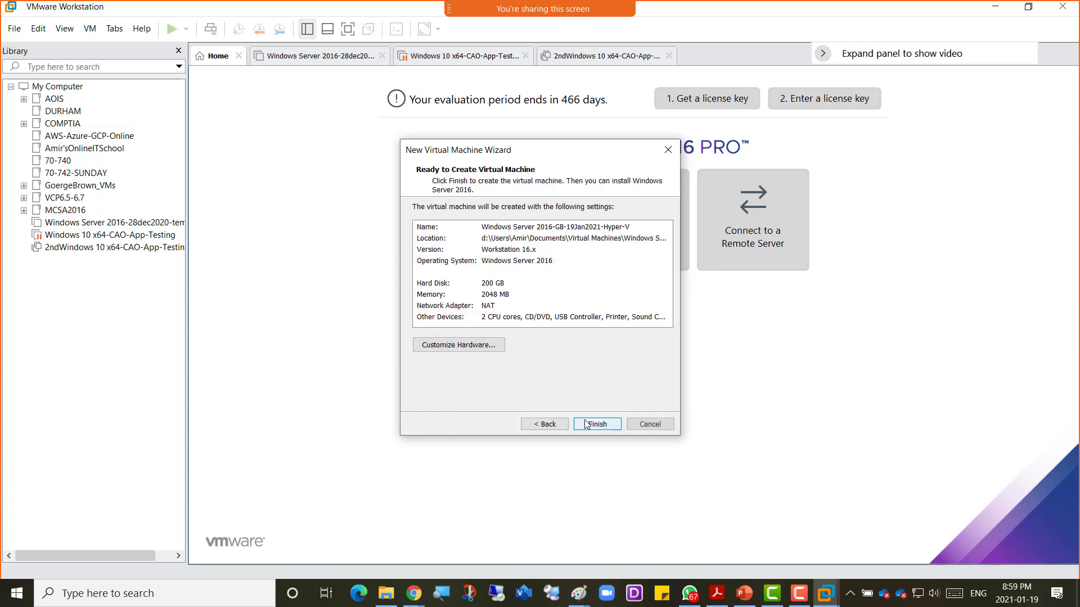
Step: Set the VM's memory to 16 GB in hardware customization and finish the wizard
left_click(459, 346)
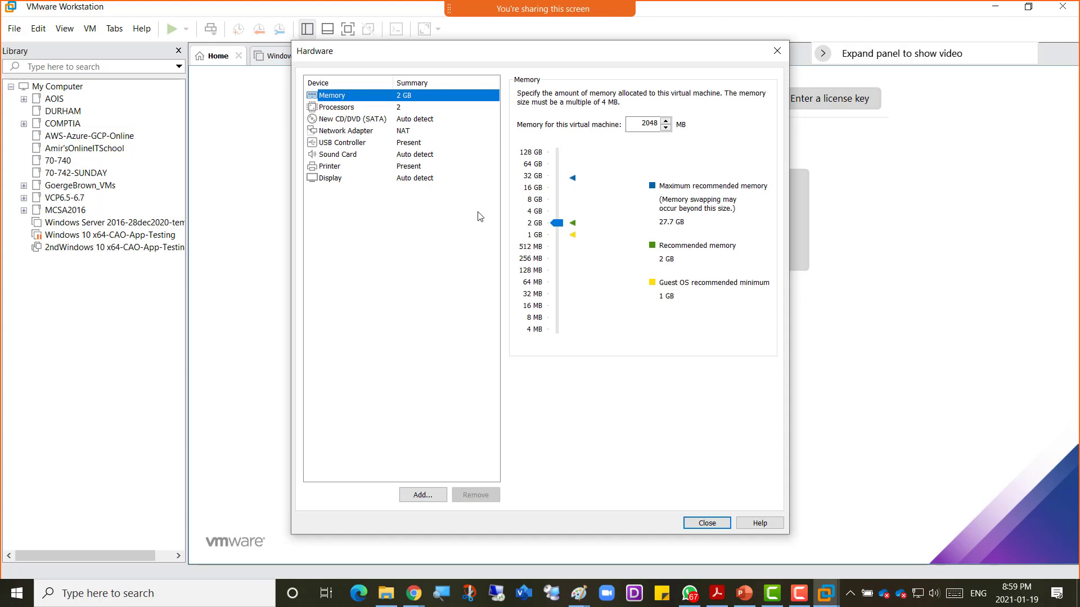
left_click(540, 189)
left_click(707, 523)
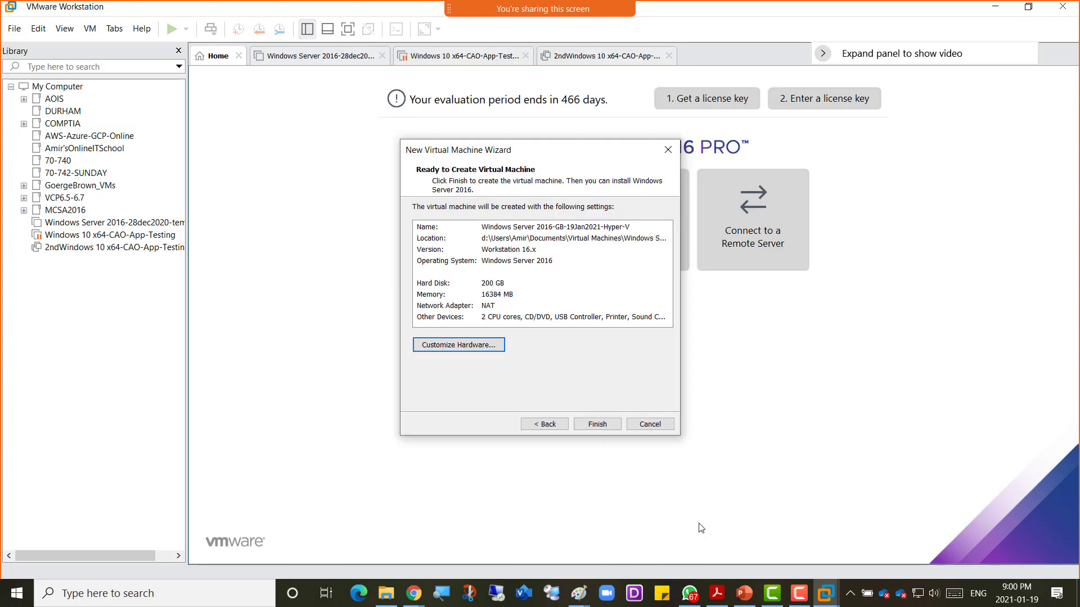
left_click(595, 430)
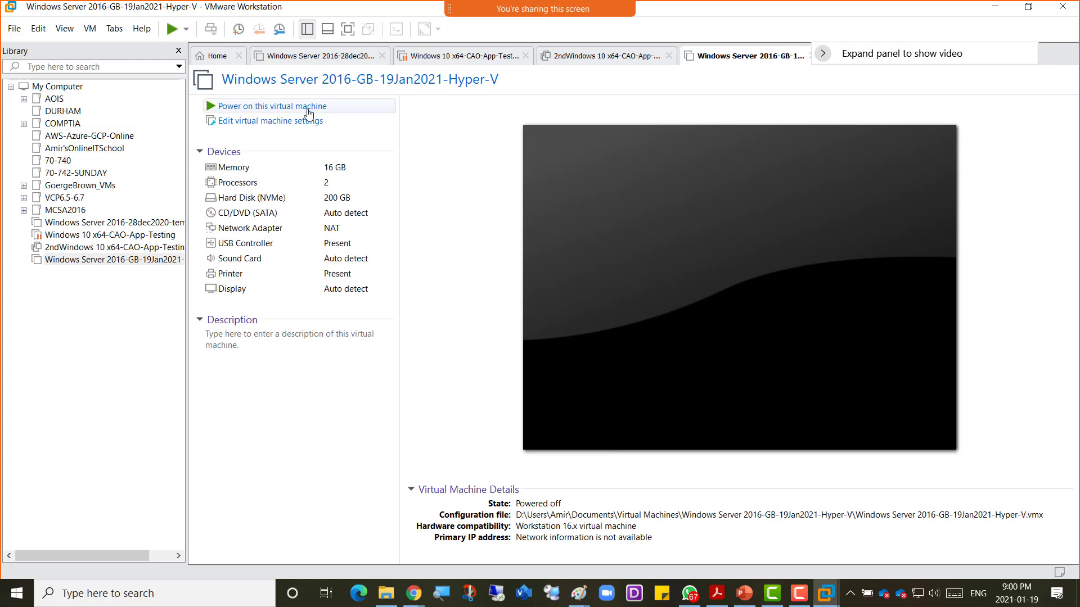
Step: Power on the new VM without reconnecting the sata0:1 device, then launch Microsoft Edge
left_click(306, 109)
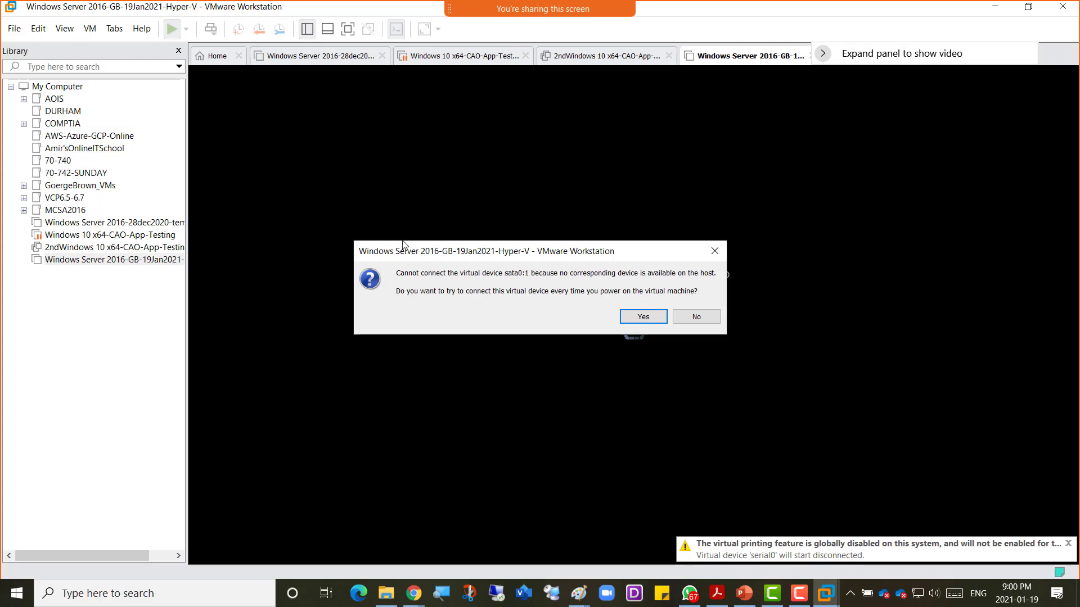
left_click(715, 322)
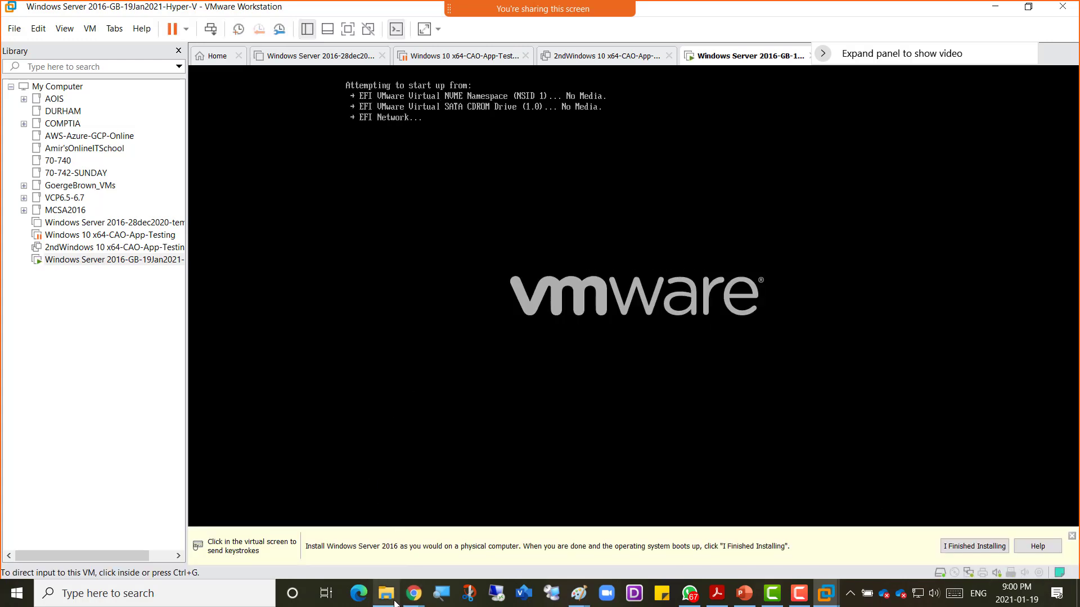
mouse_move(388, 599)
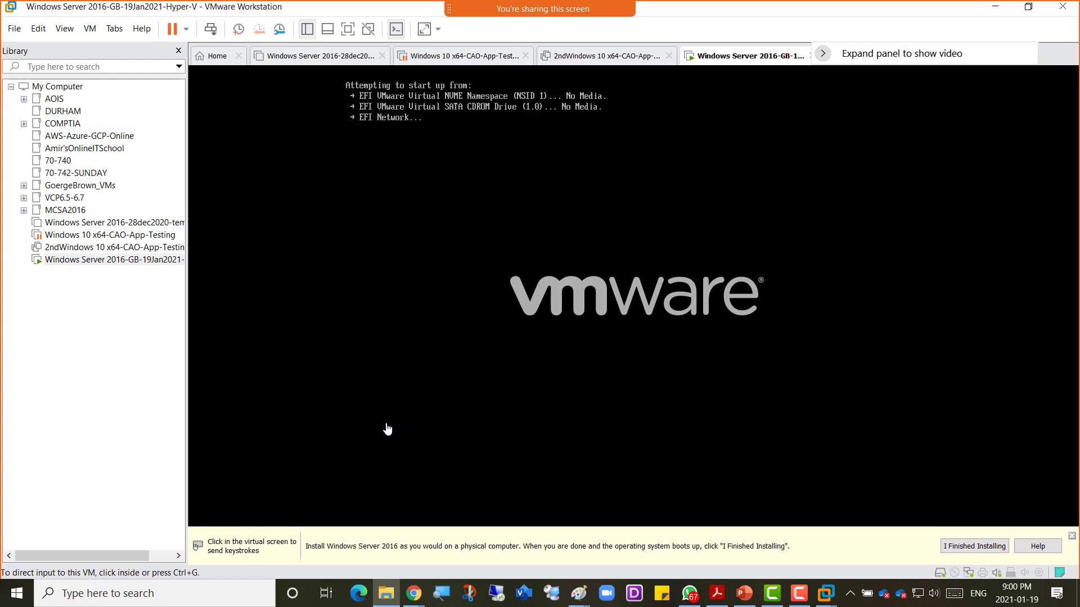
left_click(367, 598)
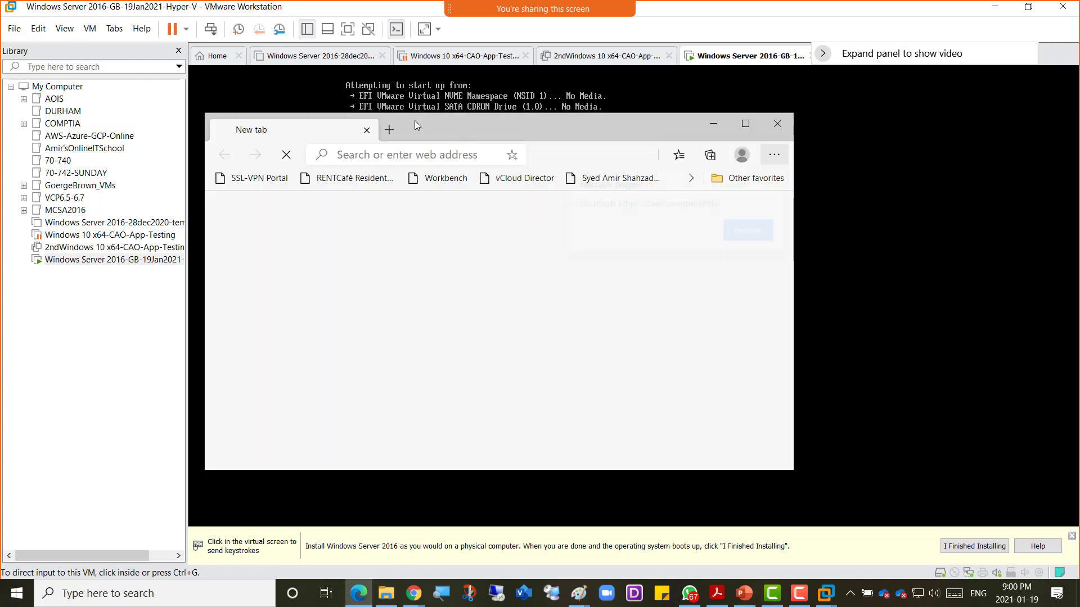
Step: Restore Edge's previous tabs, shrink its window and drag it aside to reveal the EFI Boot Manager
left_click(768, 239)
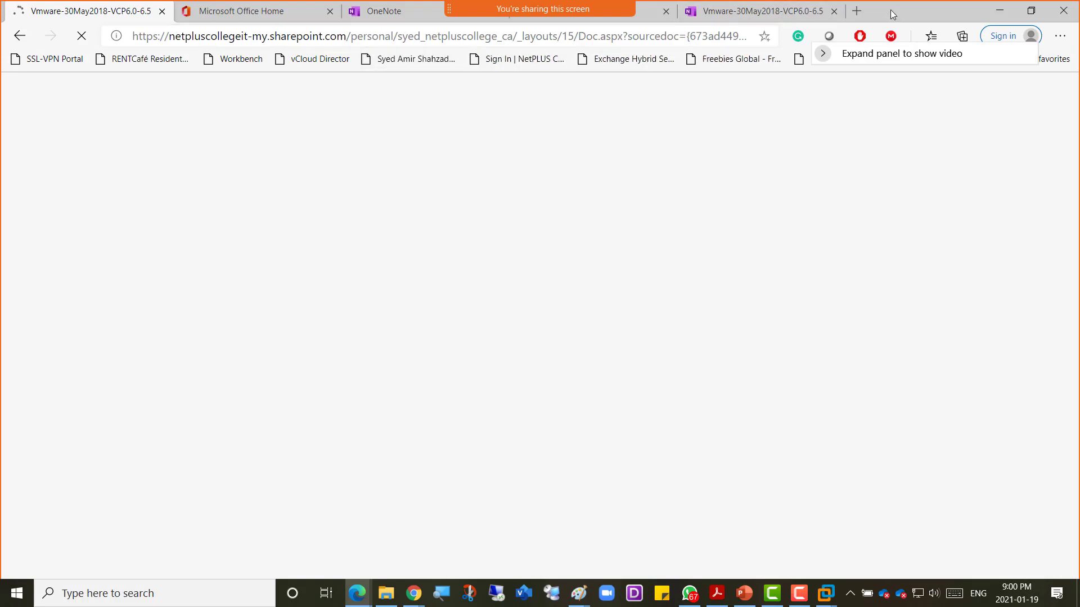
double_click(892, 11)
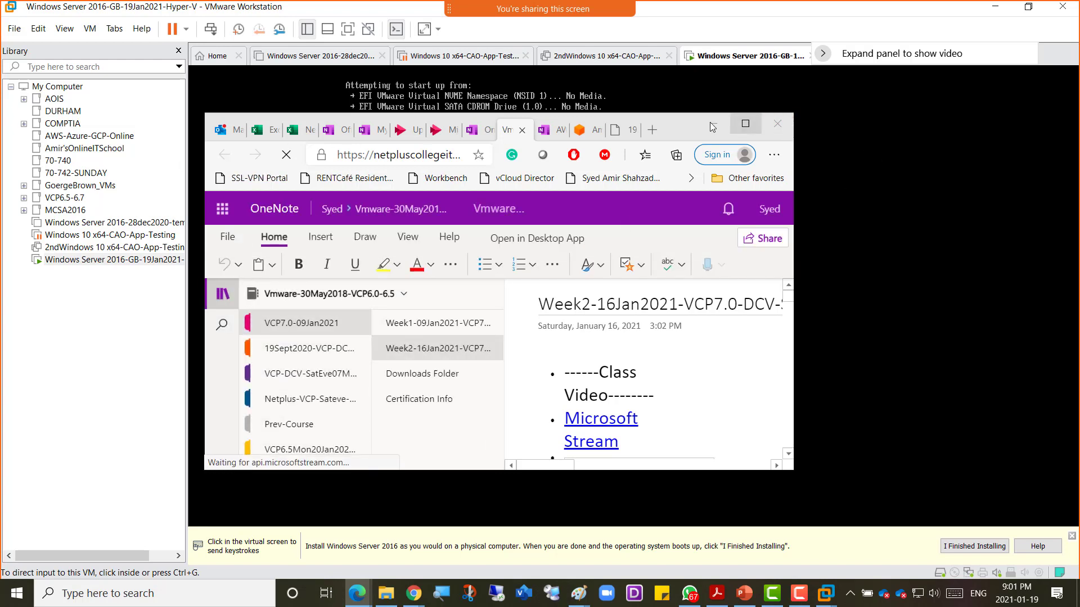
left_click_drag(680, 123, 1079, 127)
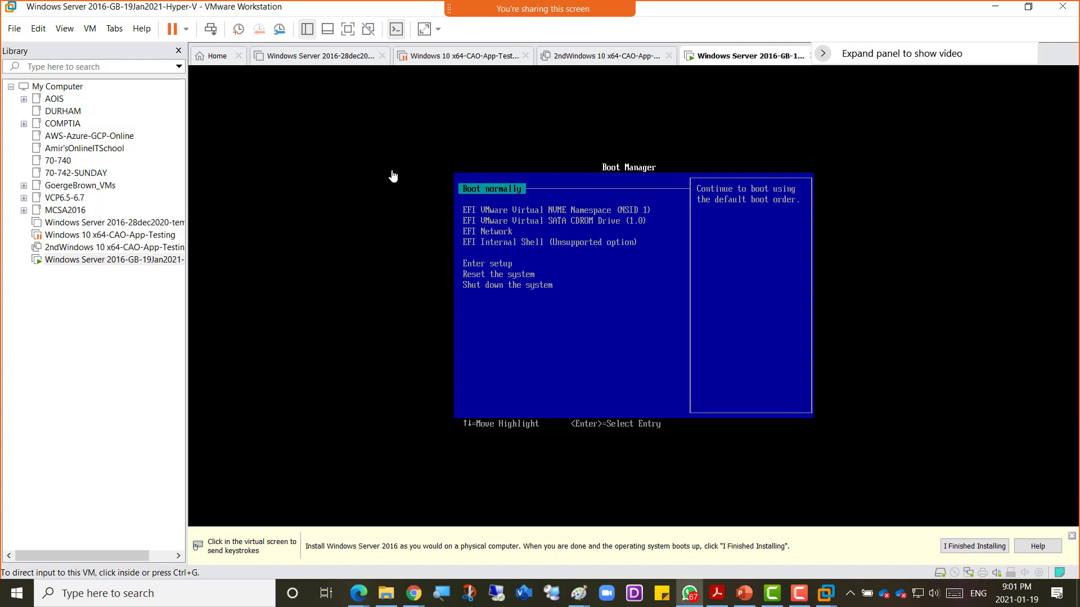
Step: Shut down the Windows Server 2016 guest from its tab's Power menu
right_click(713, 57)
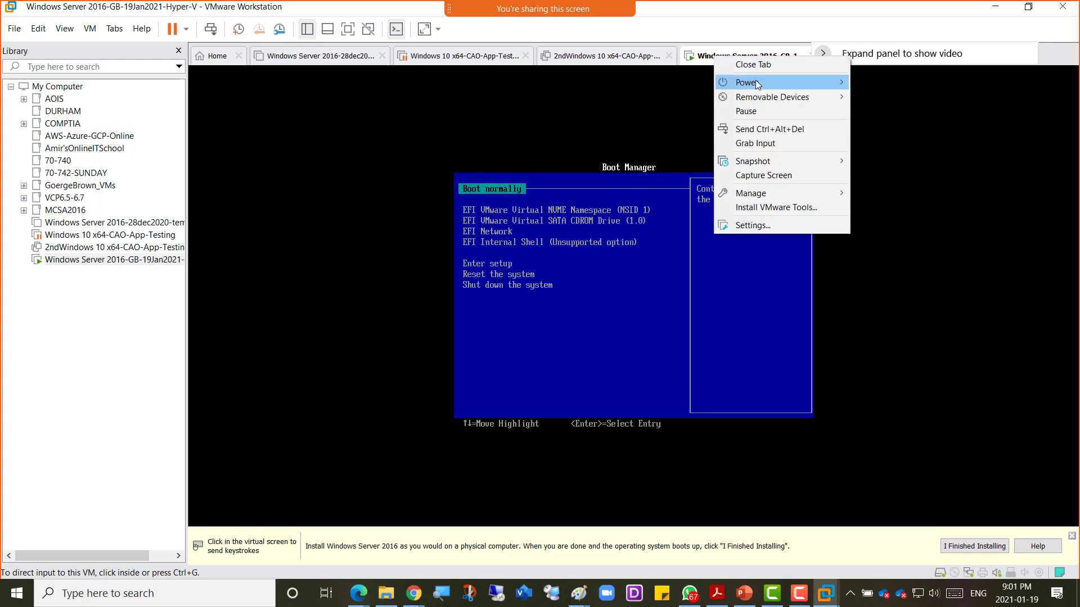
mouse_move(755, 81)
left_click(897, 96)
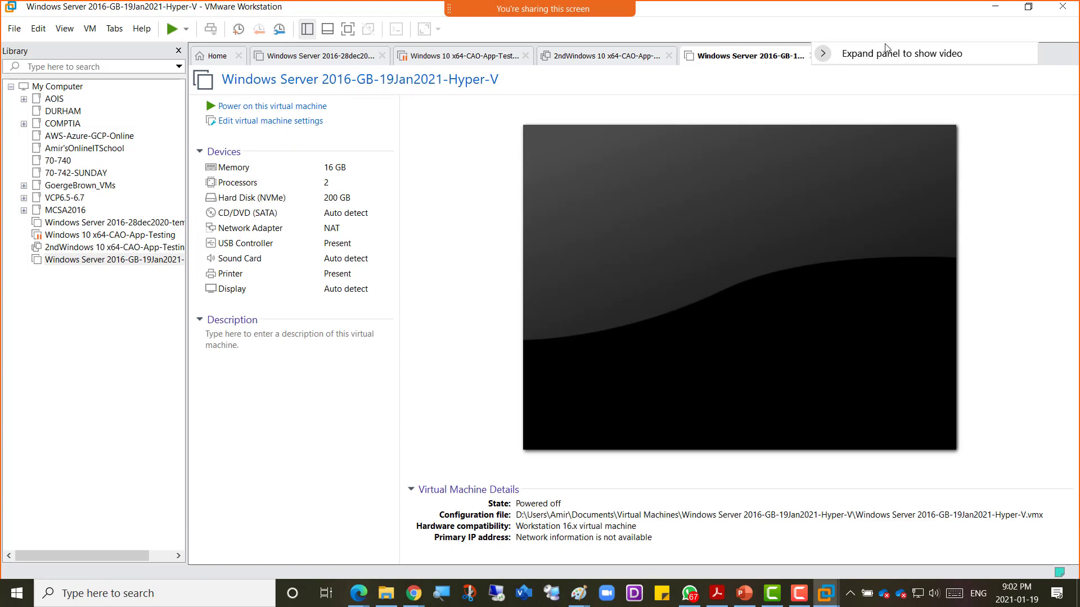
left_click_drag(879, 47, 903, 7)
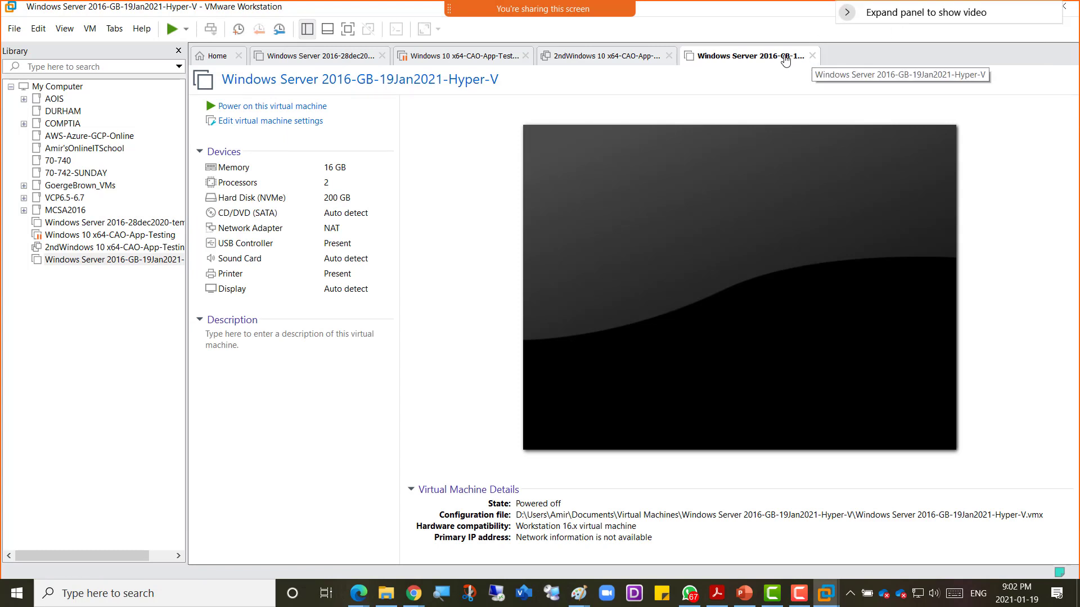
Step: Delete the powered-off VM from disk, confirm, and bring the class notebook forward
right_click(788, 59)
mouse_move(828, 192)
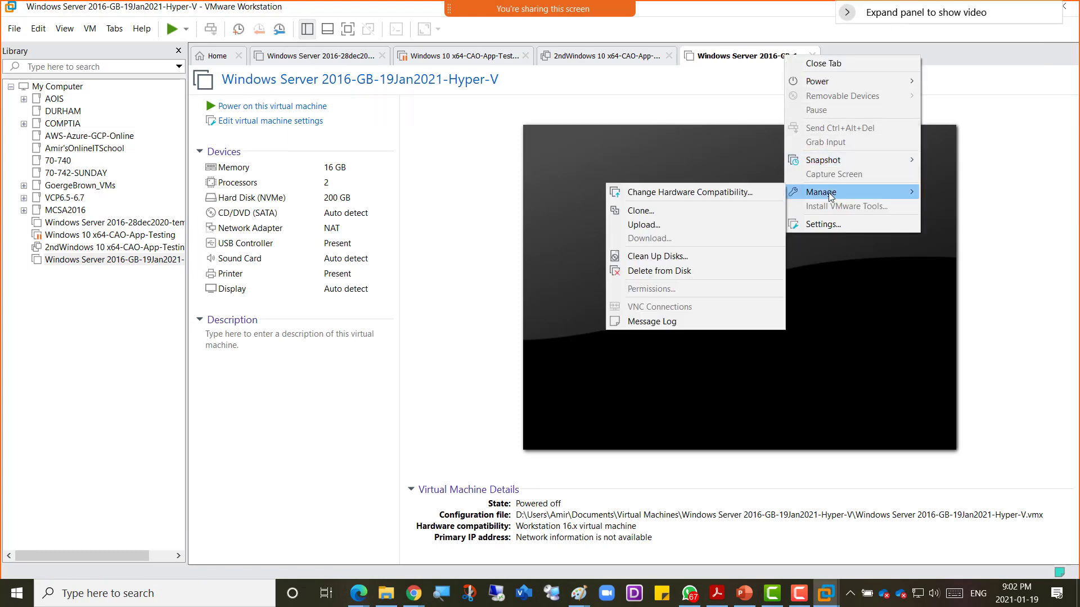
left_click(678, 271)
left_click(583, 334)
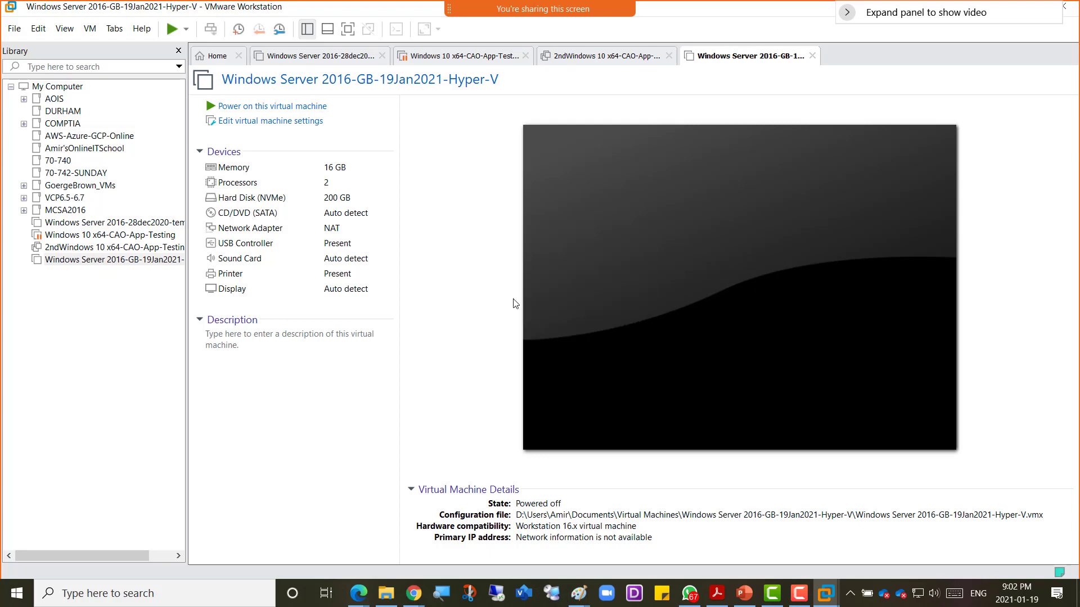
mouse_move(418, 601)
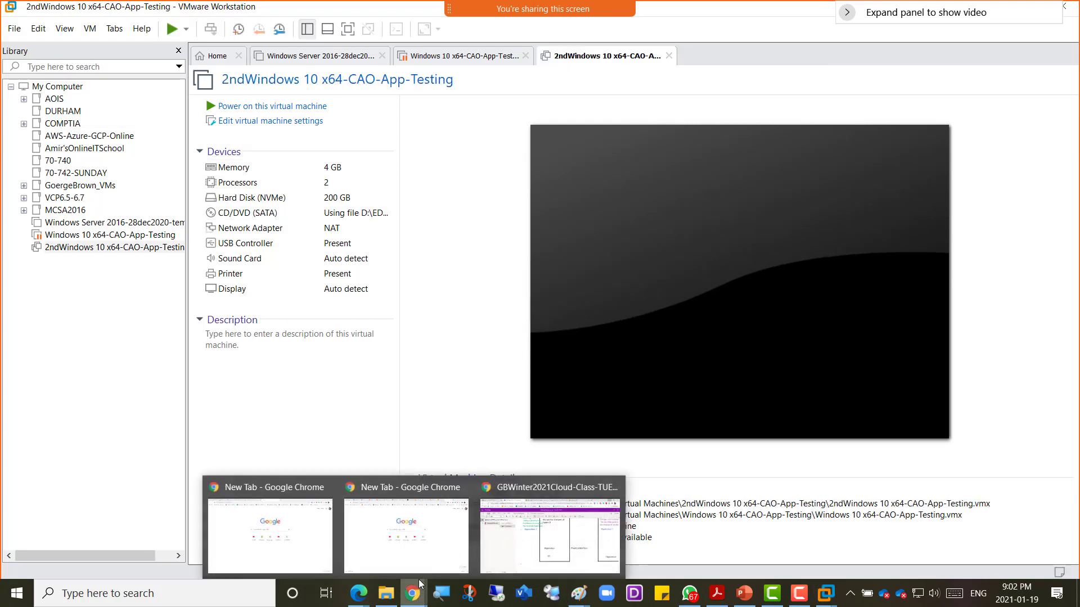
left_click(511, 529)
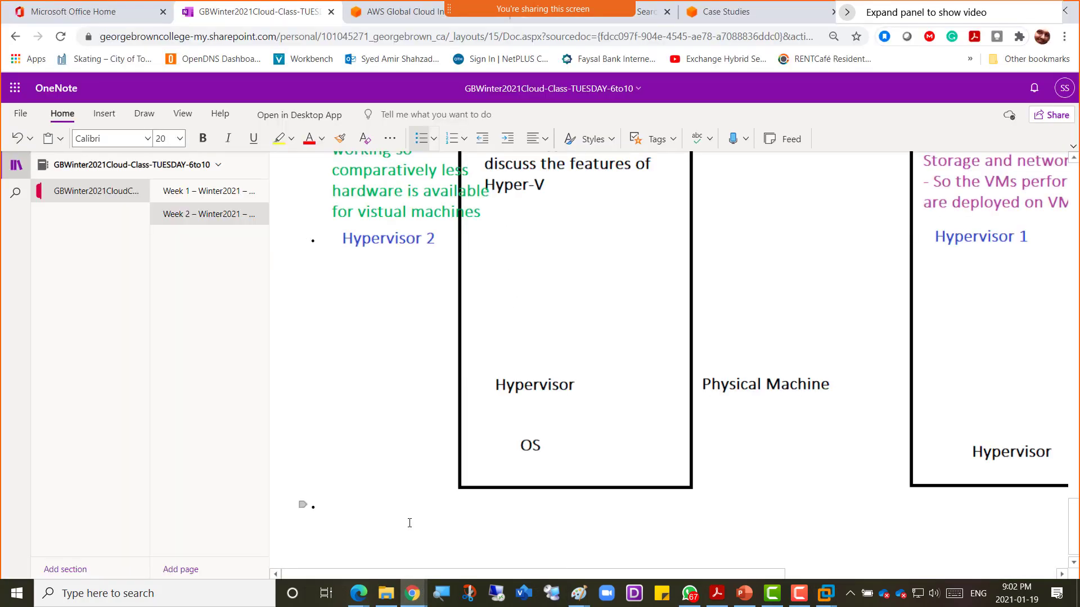
Step: Paste the Windows Server 2019 download link into the Week 2 bullet, glance at AWS Case Studies, return
type("Windows Server 2019 Download Link https://www.microsoft.com/en-in/evalcenter/evaluate-windows-server-2019")
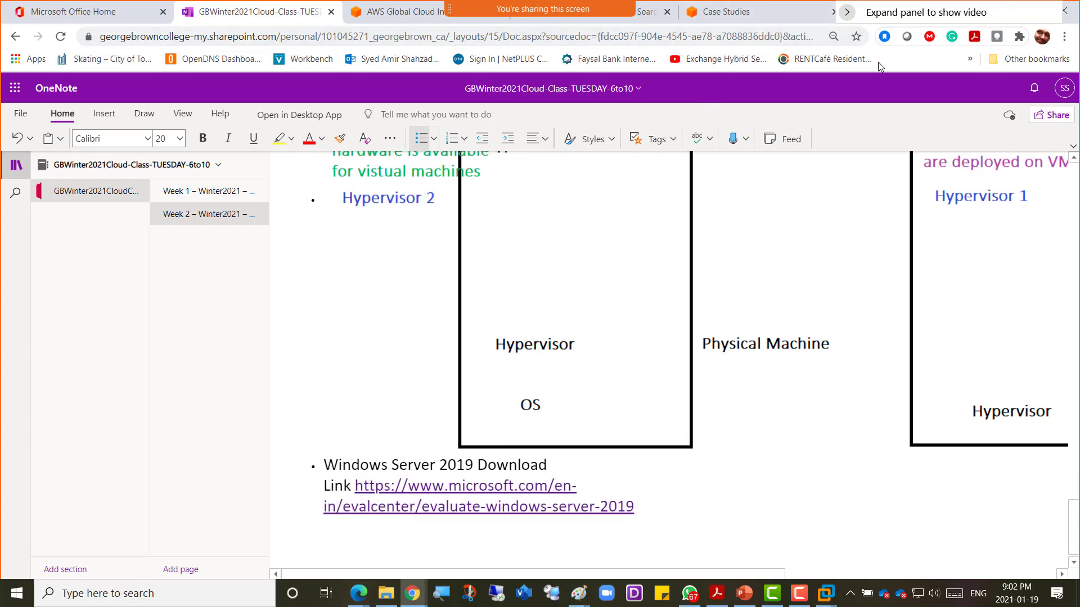
left_click(768, 26)
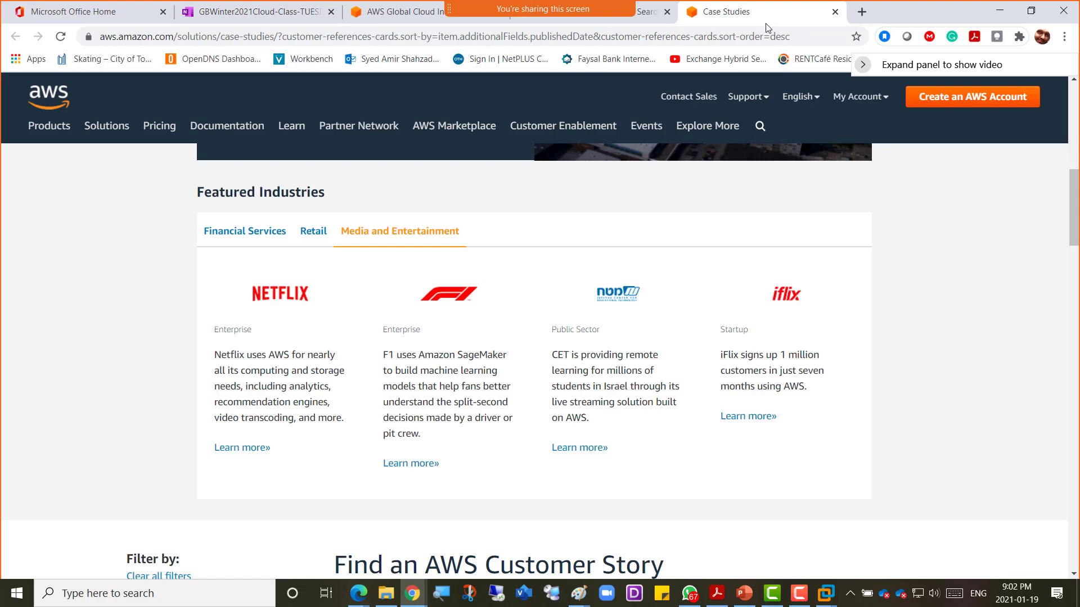
left_click(717, 37)
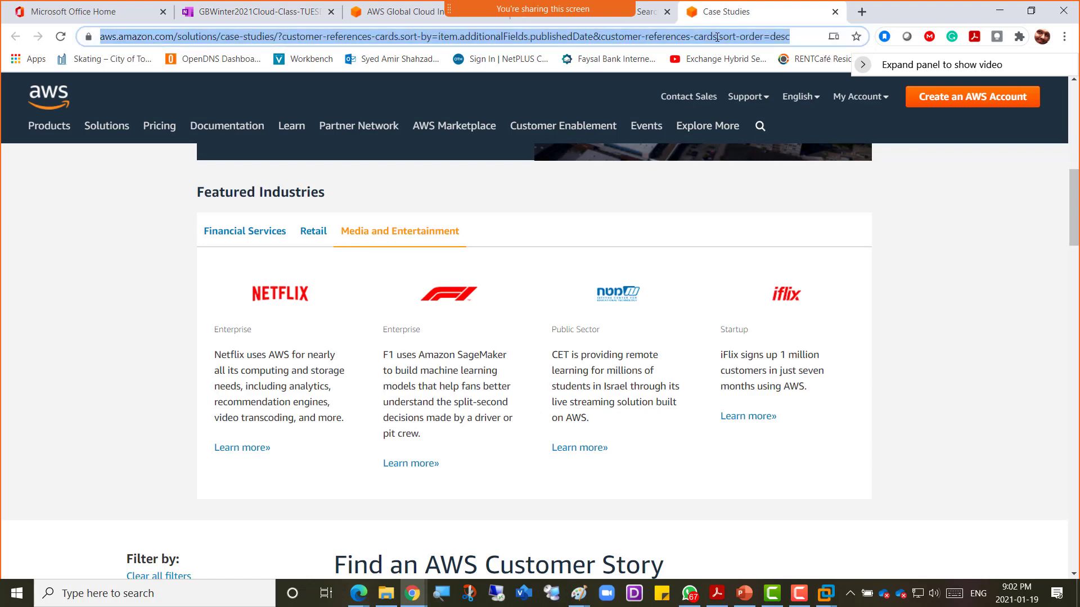
key("alt+Tab")
key("alt+Tab")
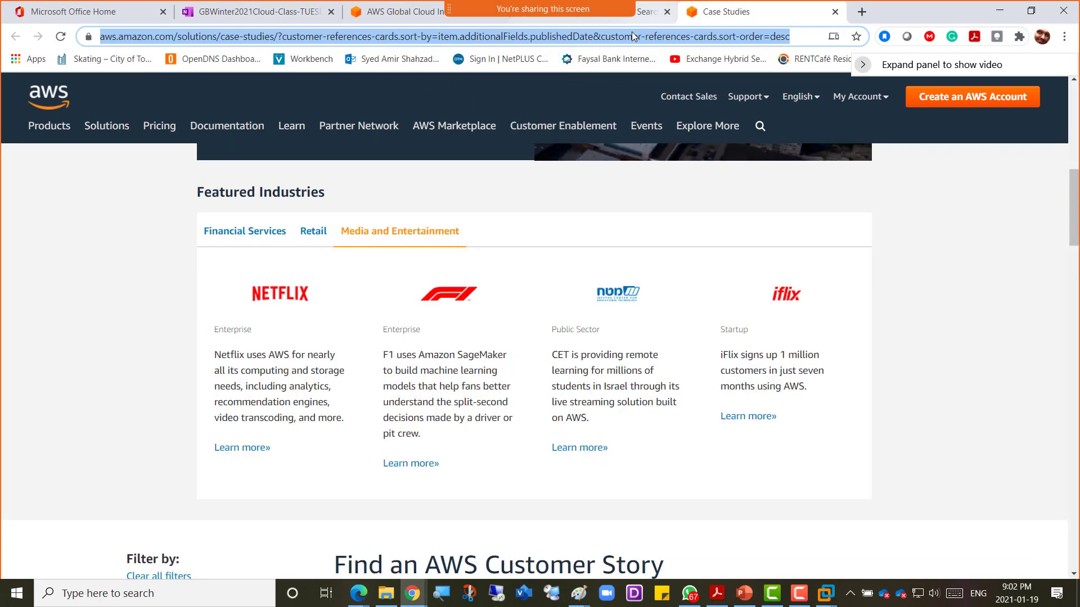
left_click(266, 17)
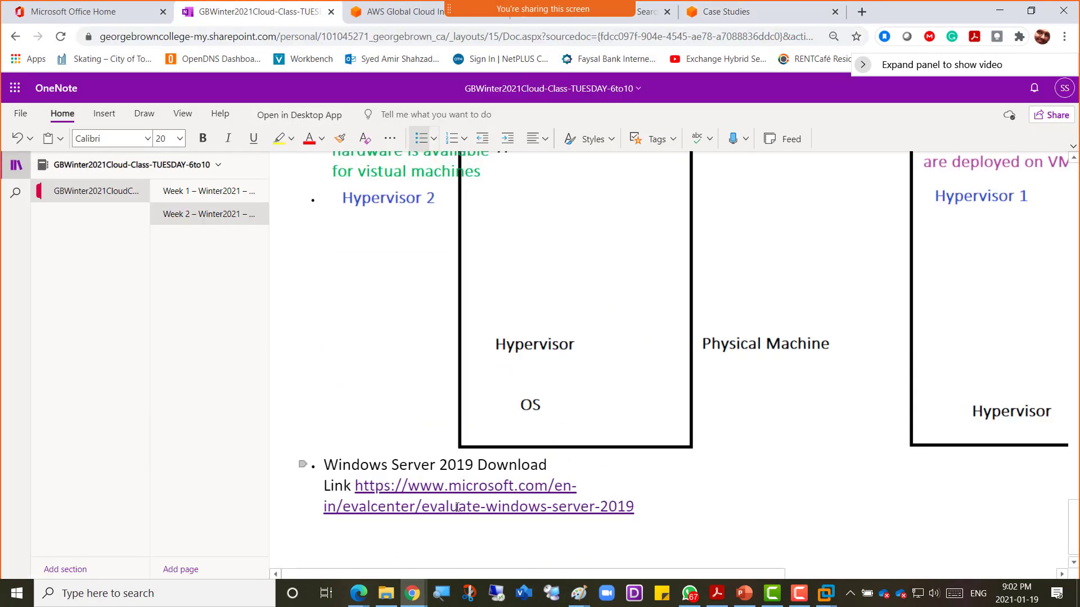
Step: Open the Windows Server 2019 download page and choose the ISO option to reach registration
left_click(462, 494)
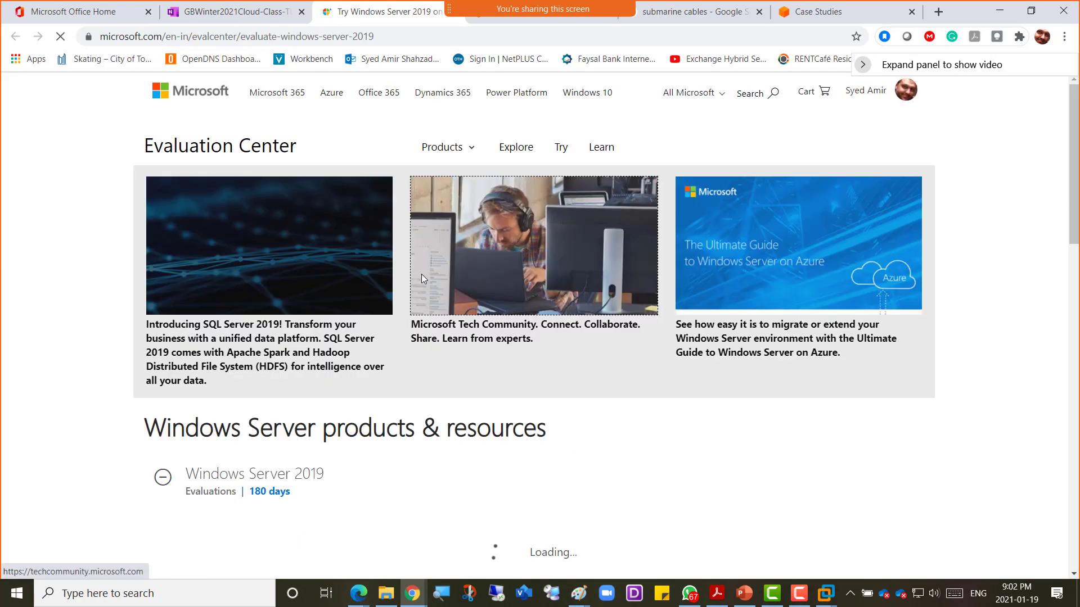
scroll(388, 325, "up", 1)
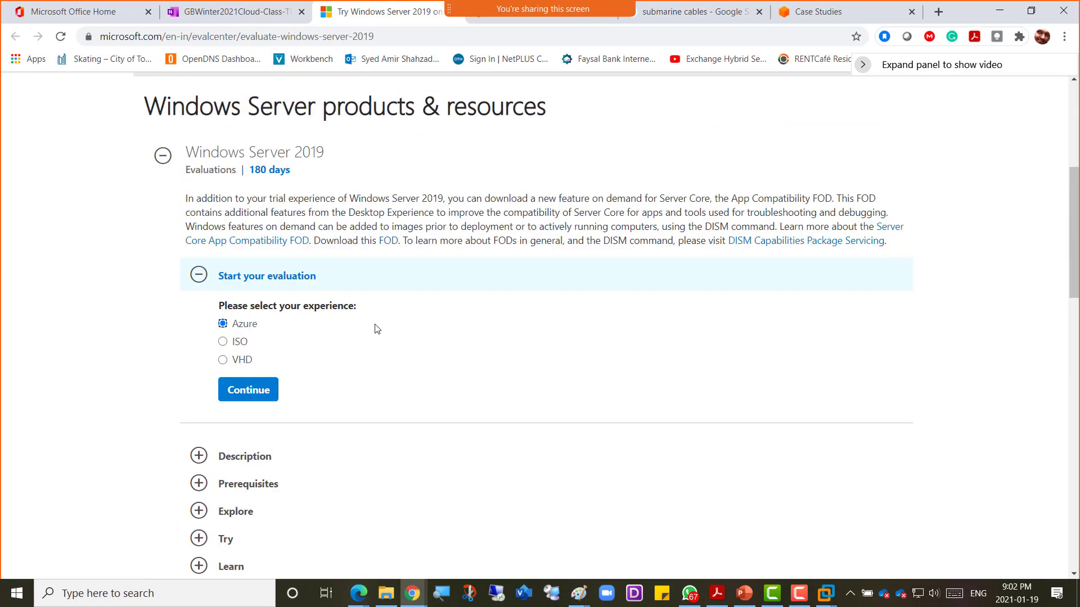
left_click(235, 342)
left_click(252, 391)
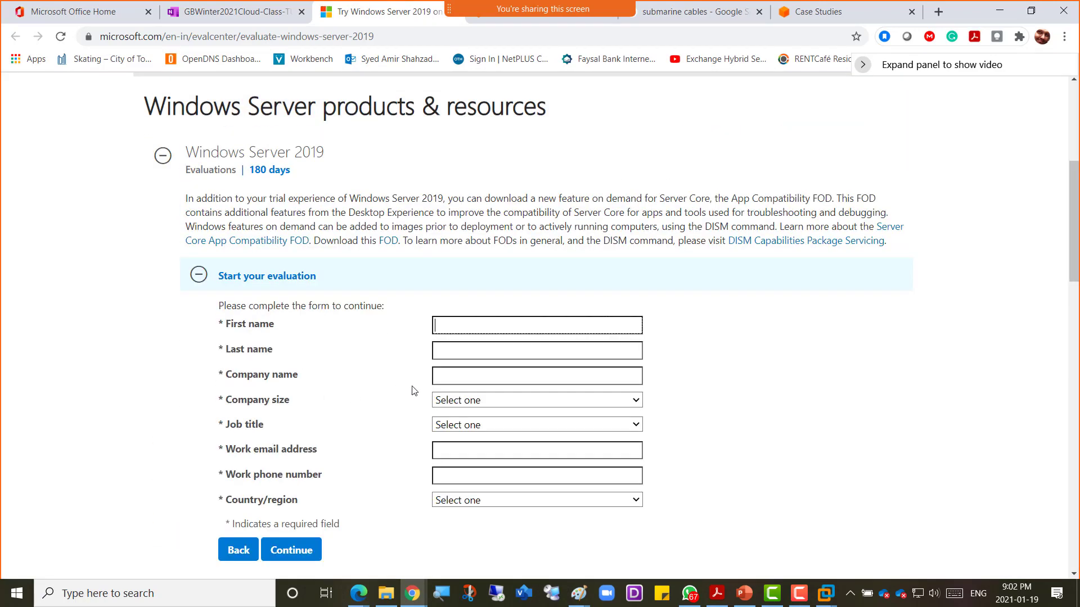
Step: Enter first and last name, company GB, company size 2-4 and job title Business Executive
left_click(485, 324)
key("Tab")
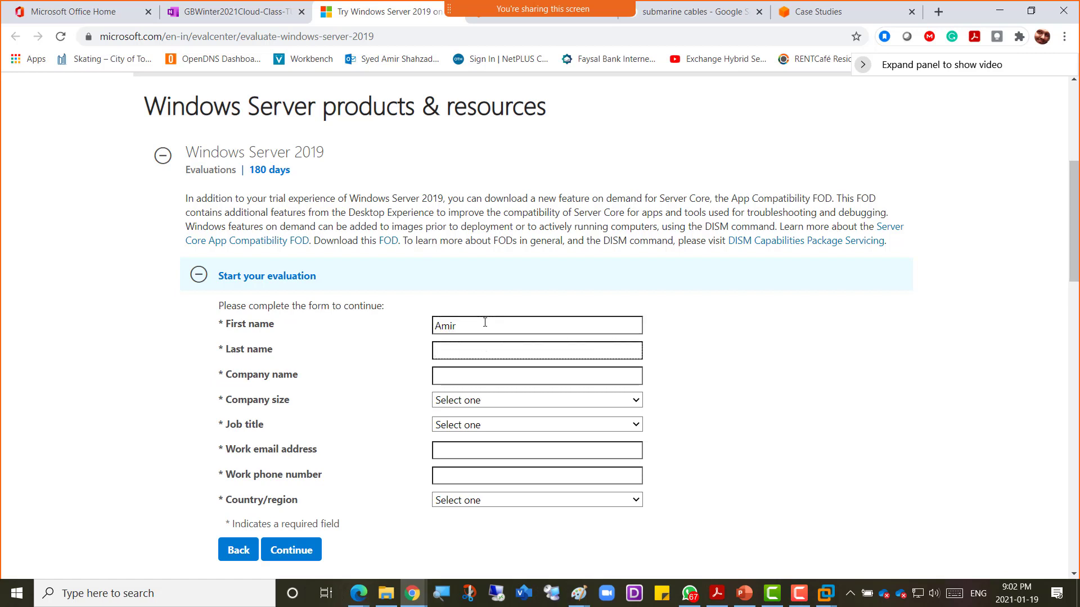
key("Tab")
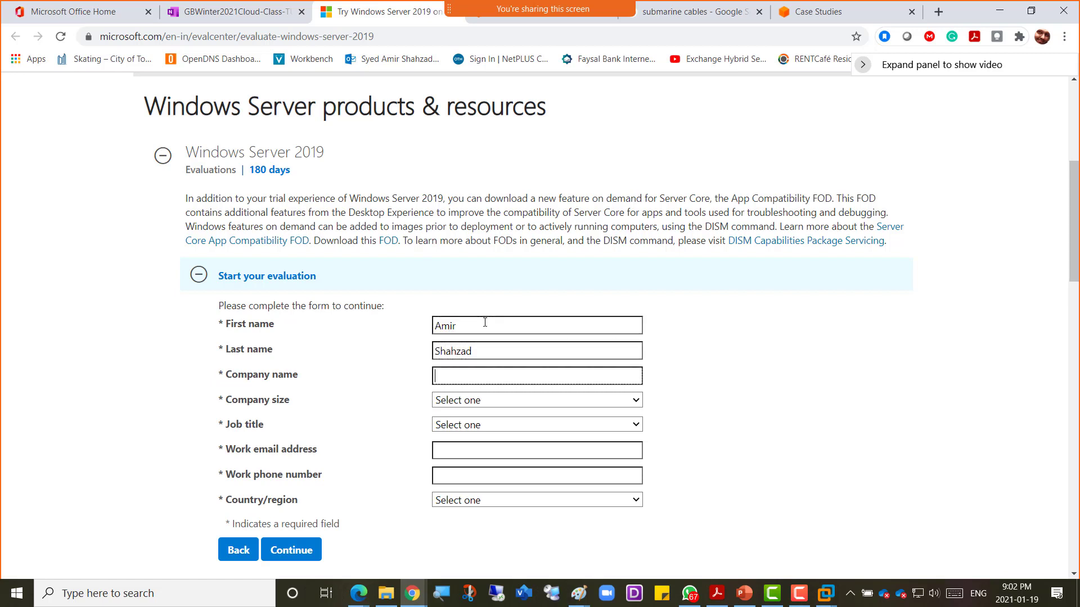
type("GB")
key("Tab")
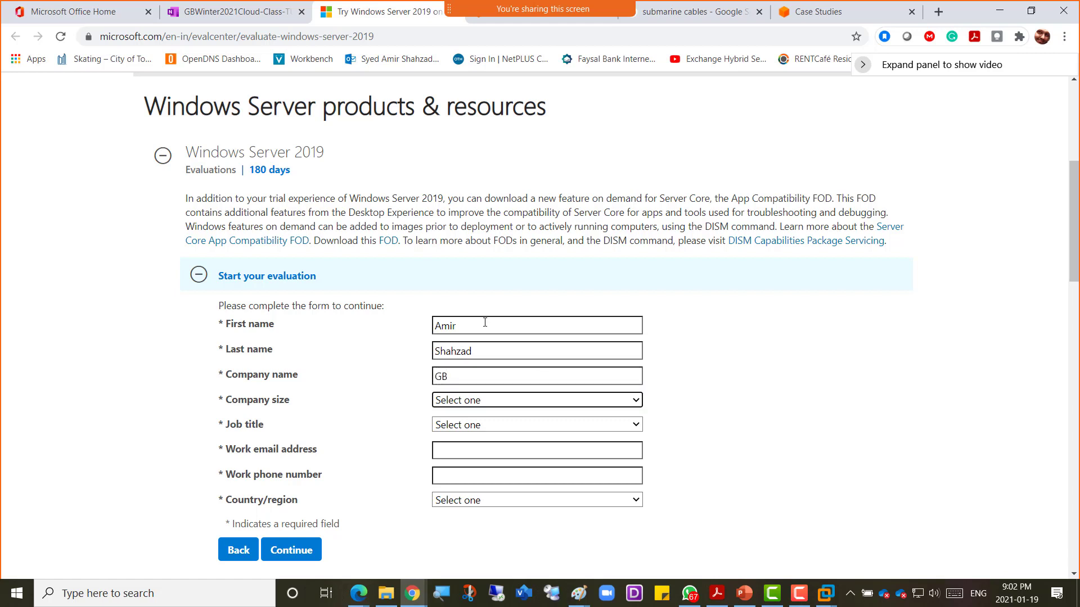
key("Down")
key("Down")
key("Tab")
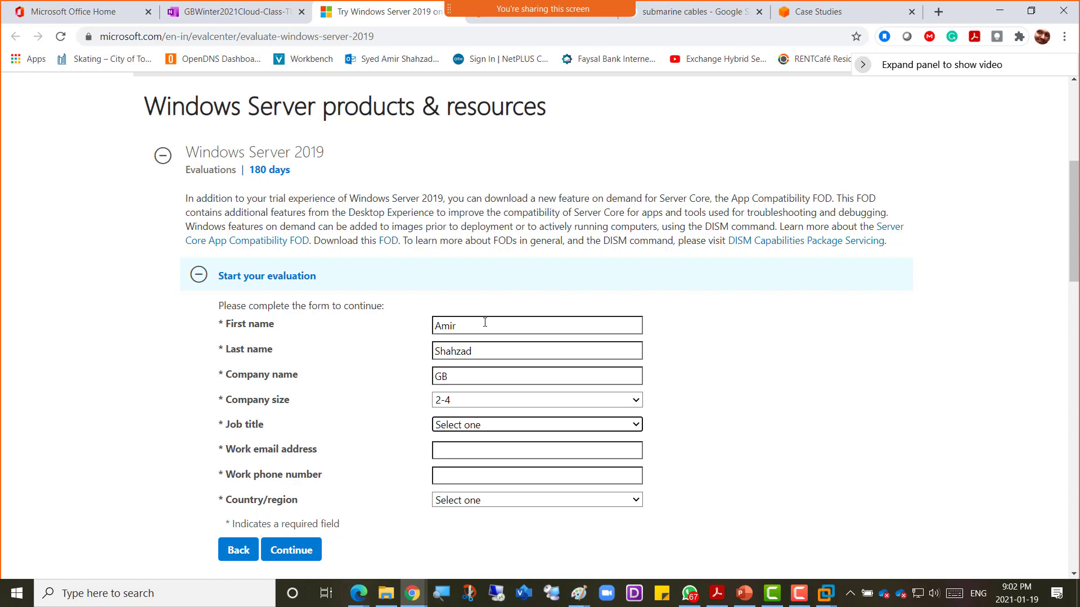
key("Down")
key("Down")
key("Down")
key("Down")
key("Tab")
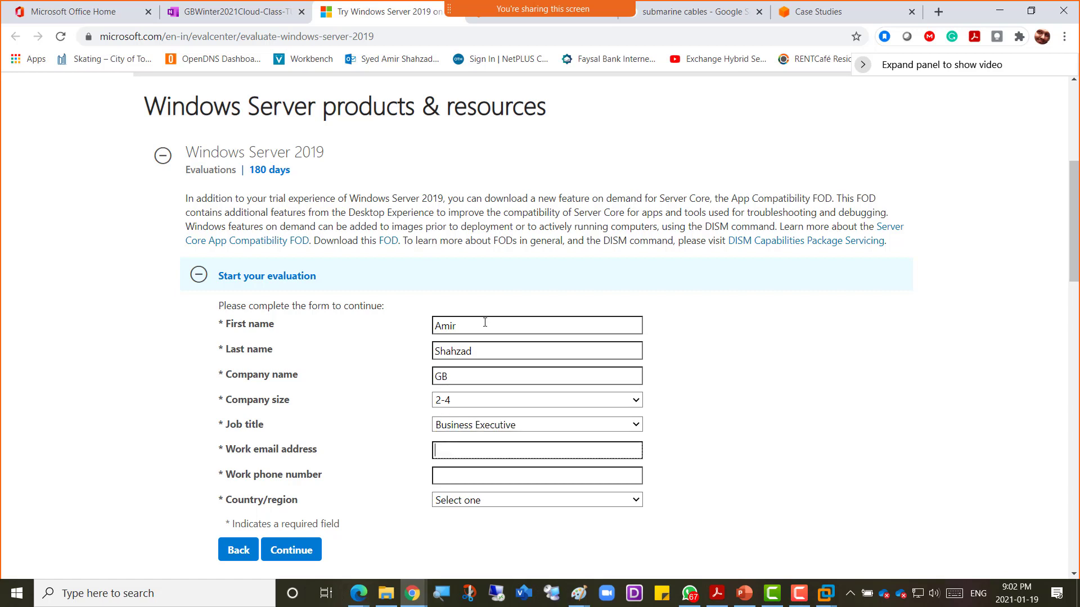
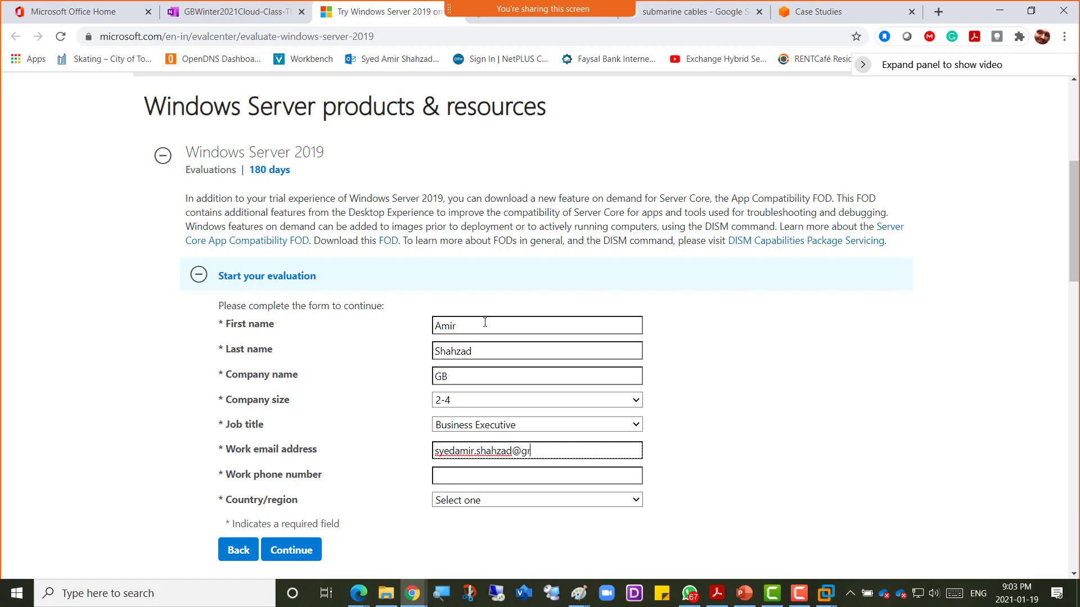
Step: Fill in the work e-mail address and work phone number
key("Tab")
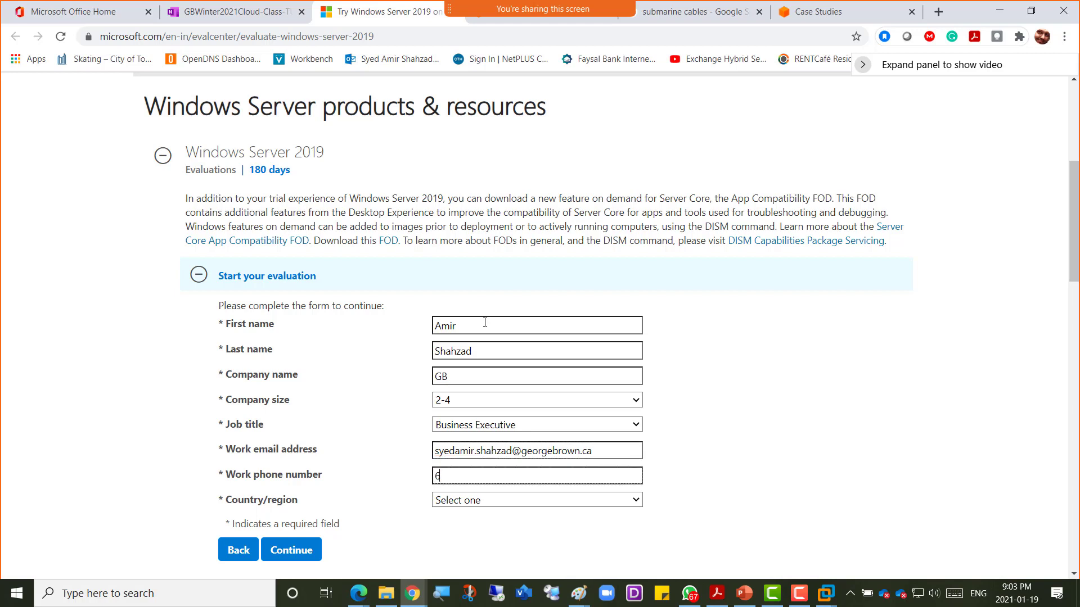
Step: Set country/region to Canada and submit the registration form
key("Tab")
key("c")
key("Down")
key("Down")
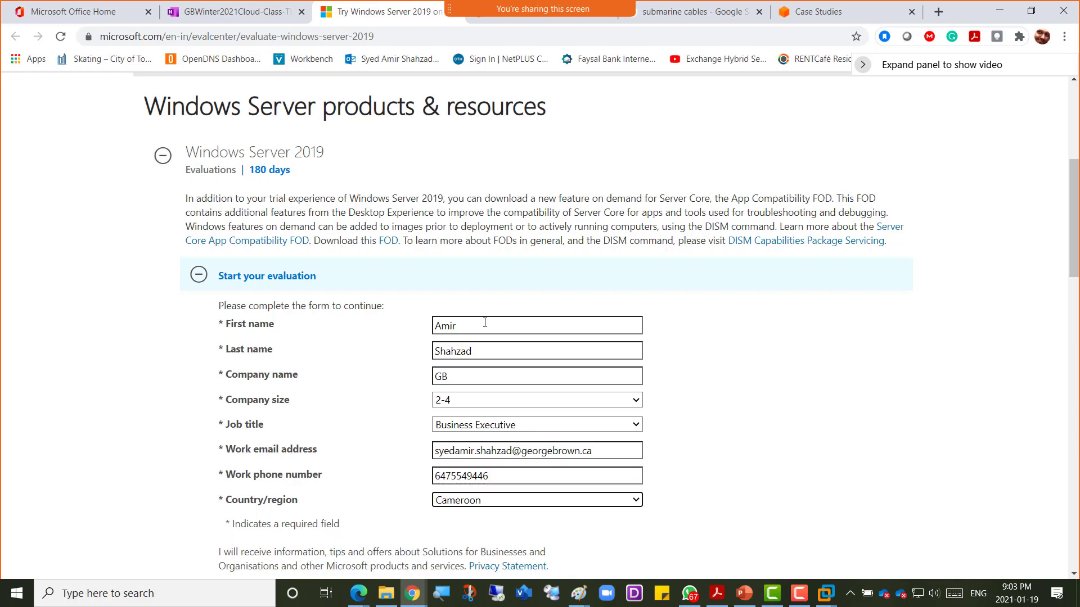
key("Down")
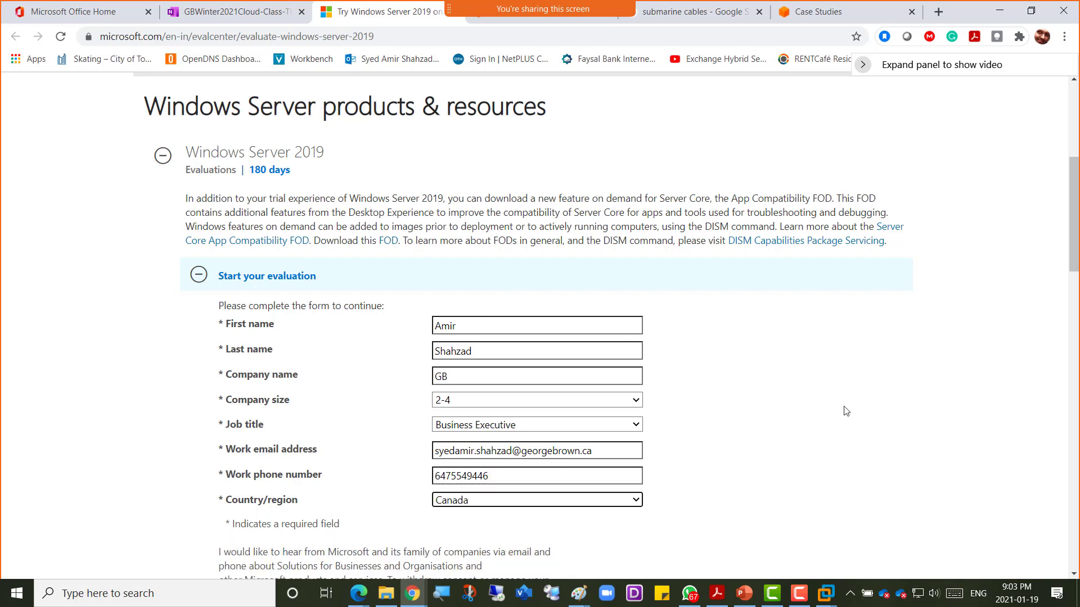
left_click(847, 411)
scroll(847, 411, "down", 4)
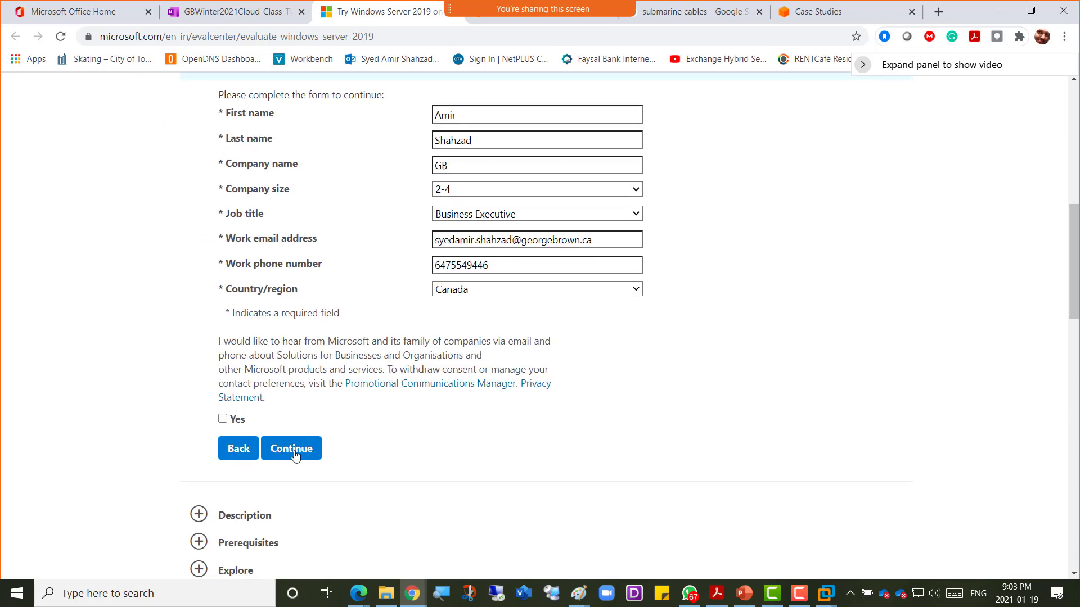
left_click(293, 450)
scroll(366, 217, "up", 1)
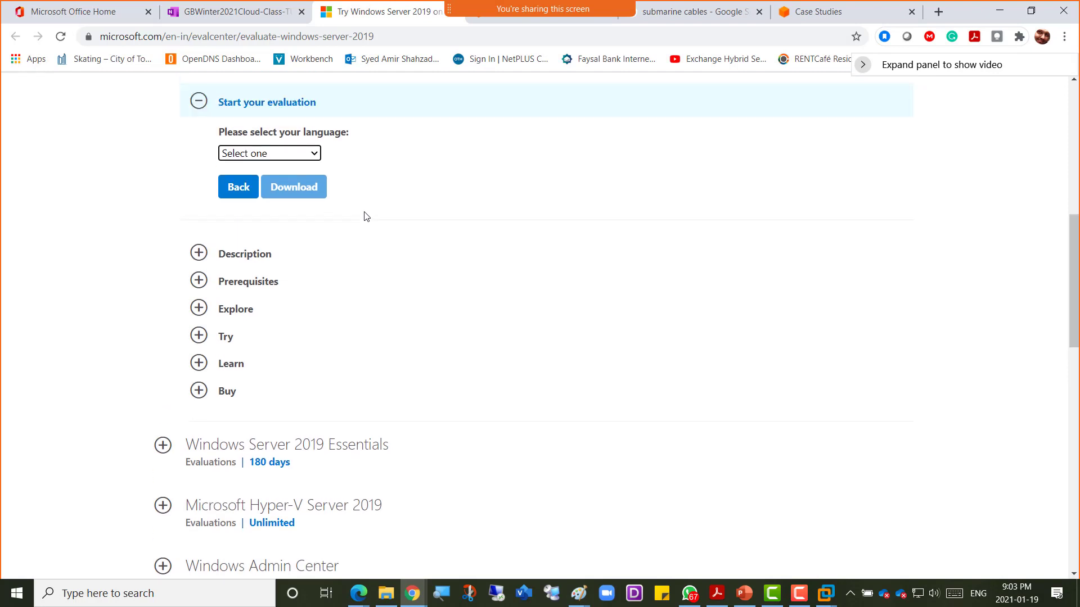
Step: Request the English Windows Server 2019 ISO and point its save location to D:\EDU\Central_SOFT\iso
left_click(307, 191)
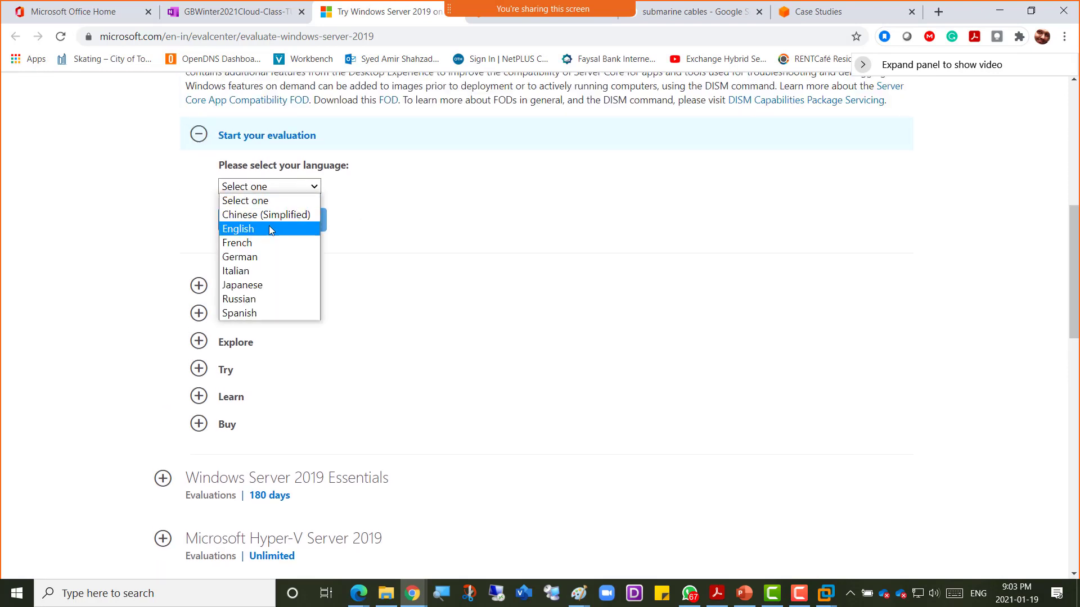
left_click(270, 226)
left_click(294, 220)
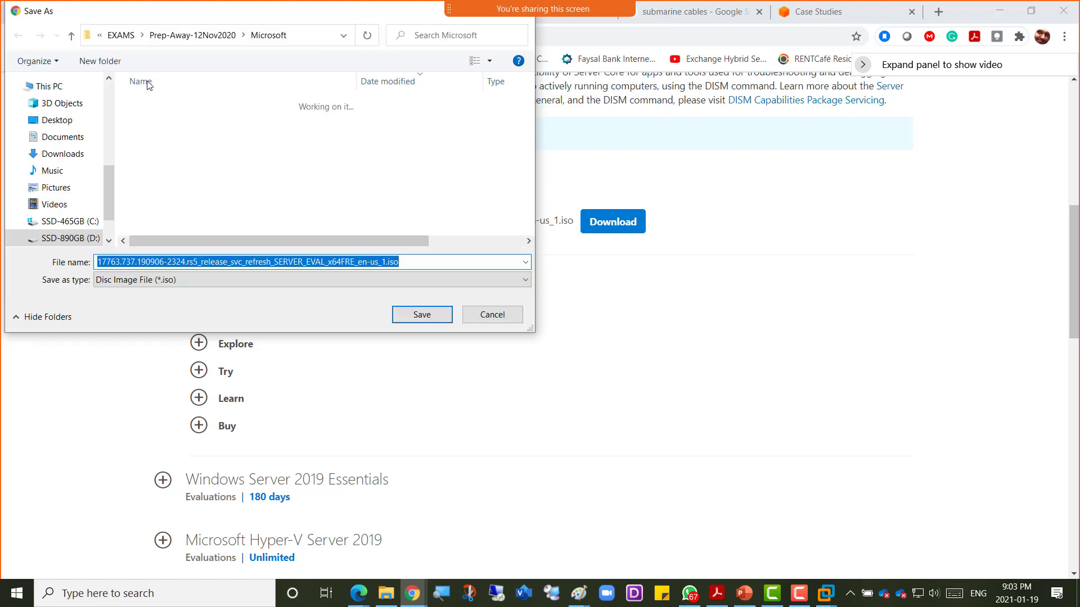
left_click(74, 239)
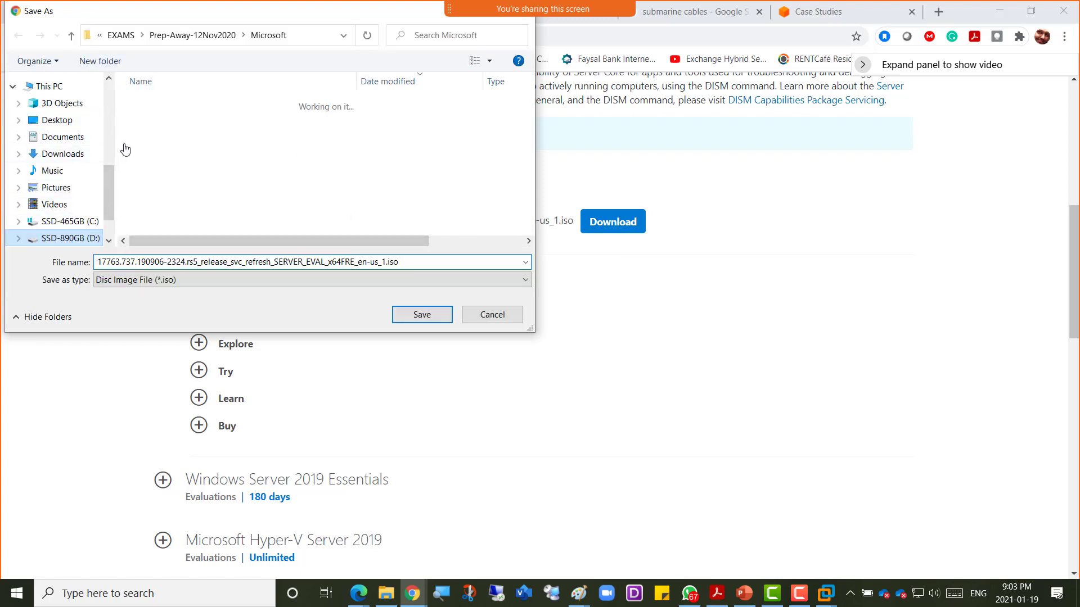
left_click(149, 116)
double_click(149, 116)
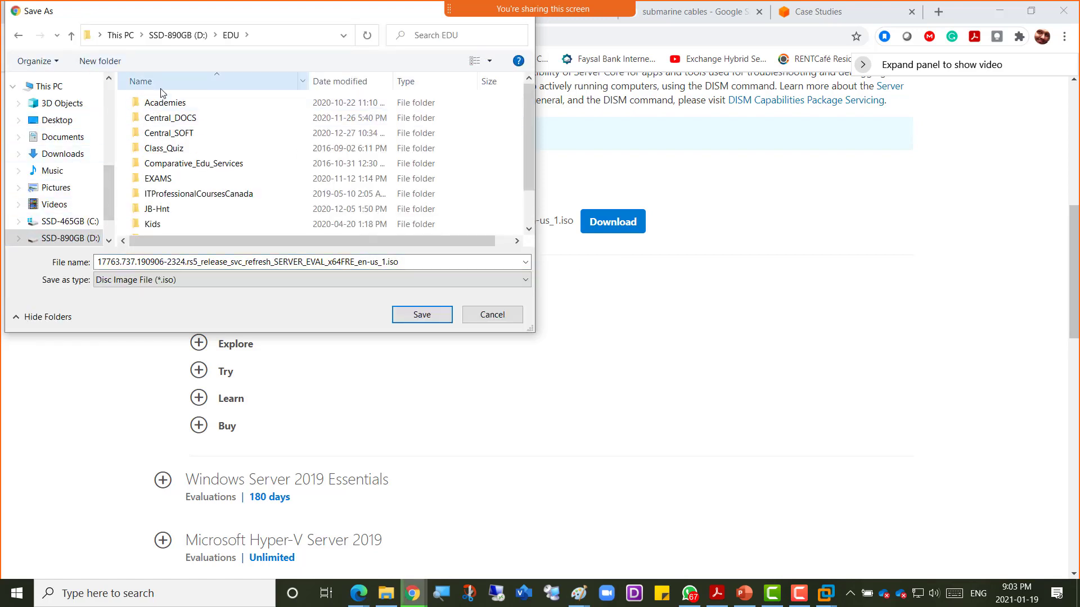
double_click(168, 133)
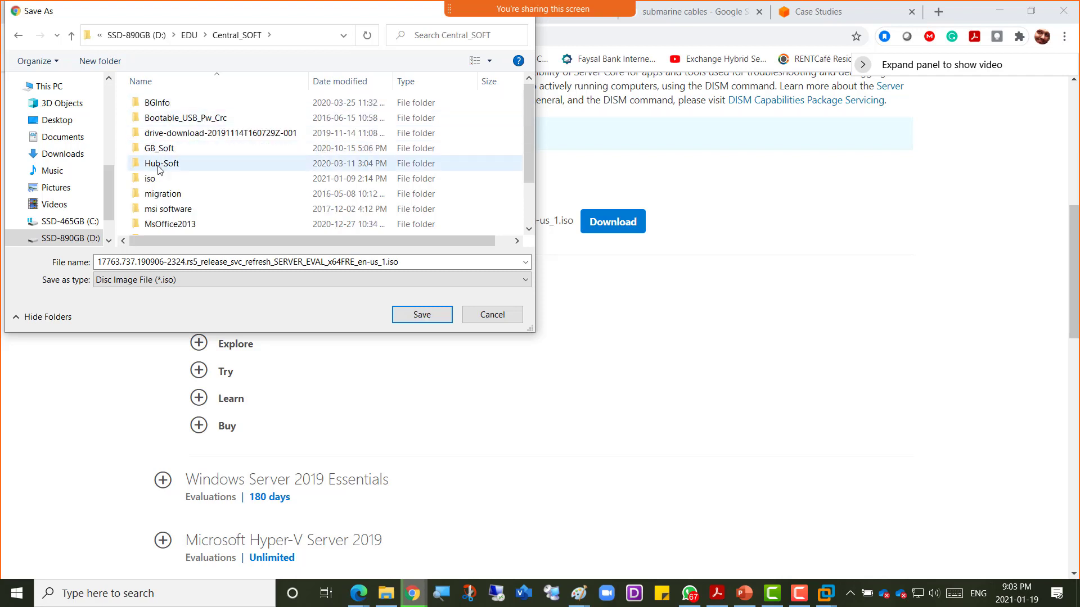
double_click(149, 178)
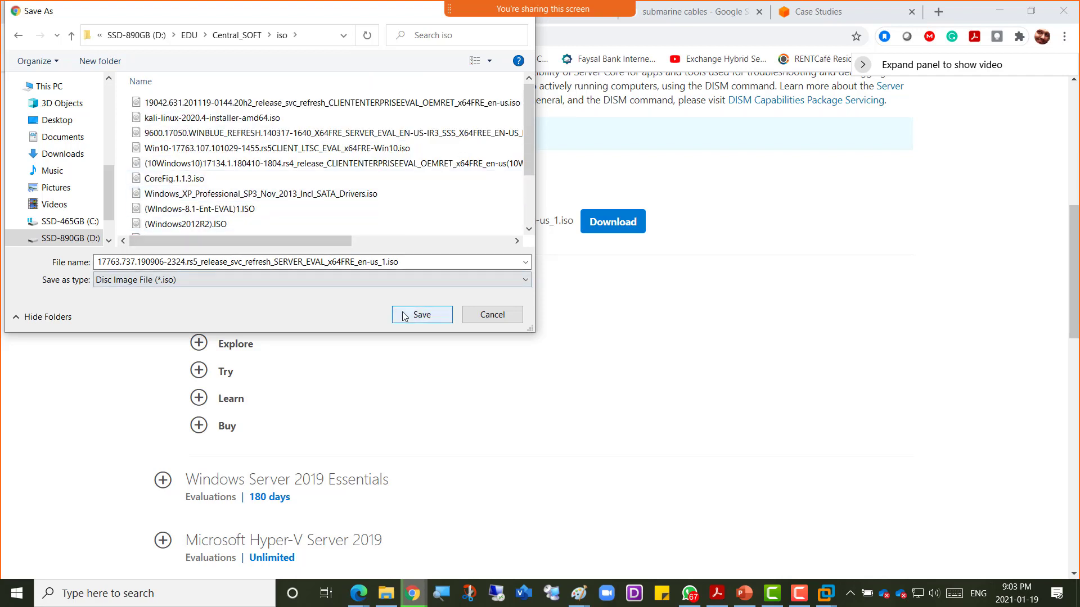
Step: Prefix the ISO file name with (Win2019)
double_click(99, 262)
double_click(99, 262)
left_click(99, 261)
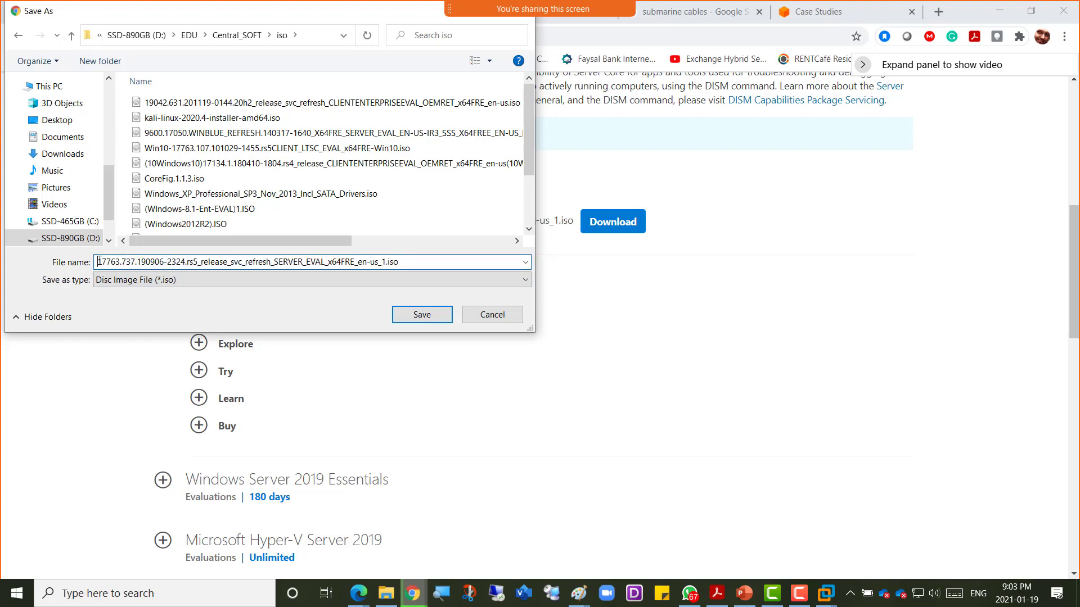
type("(W")
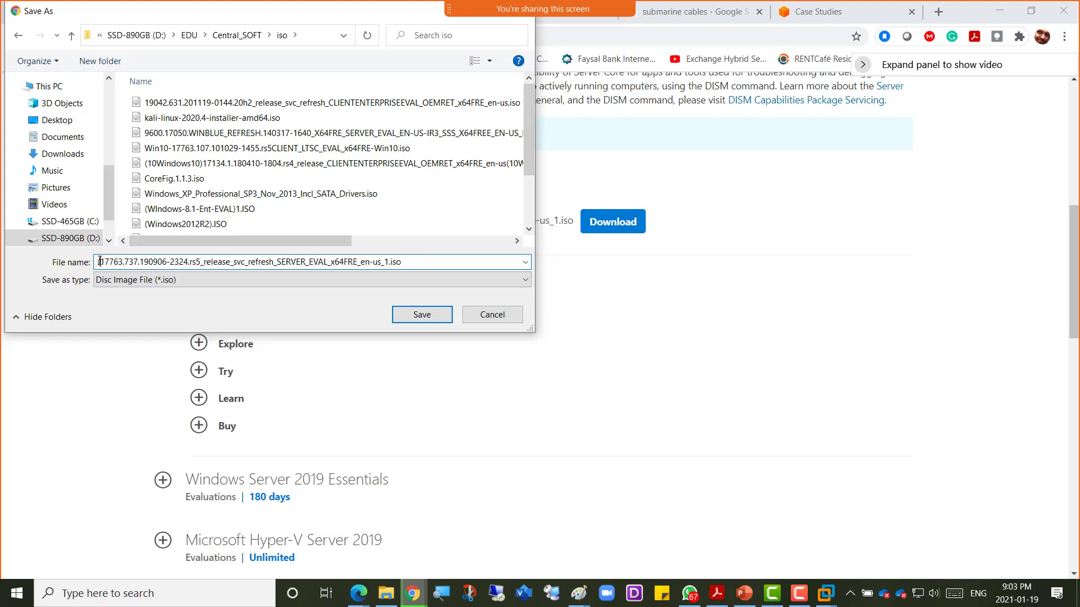
type("in2019)")
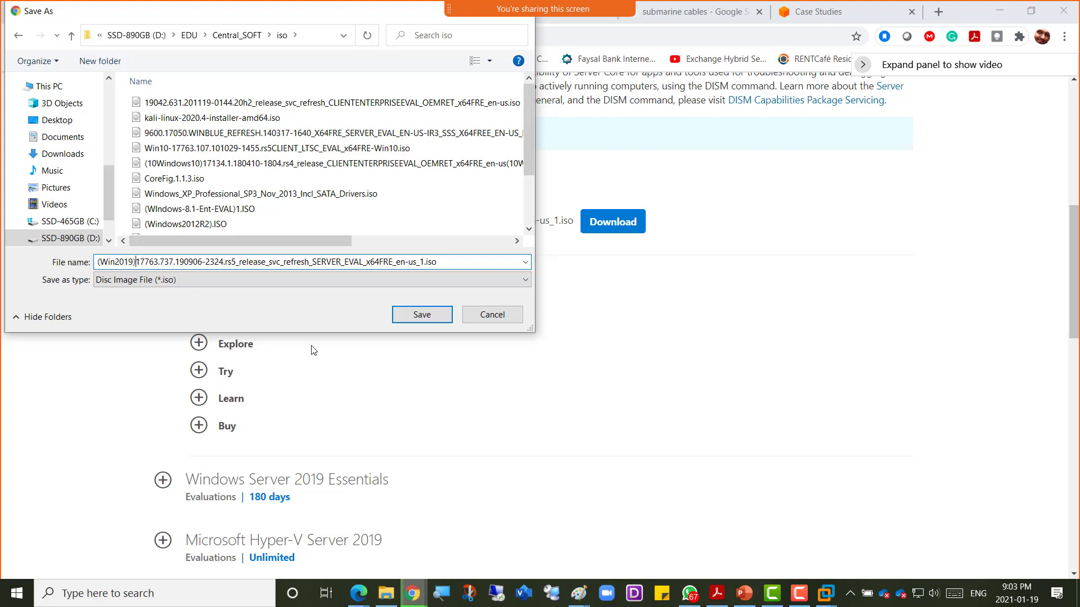
Step: Save the (Win2019) ISO into the iso folder, then switch to the Paint Hypervisor 1 vs 2 sketch
left_click(420, 314)
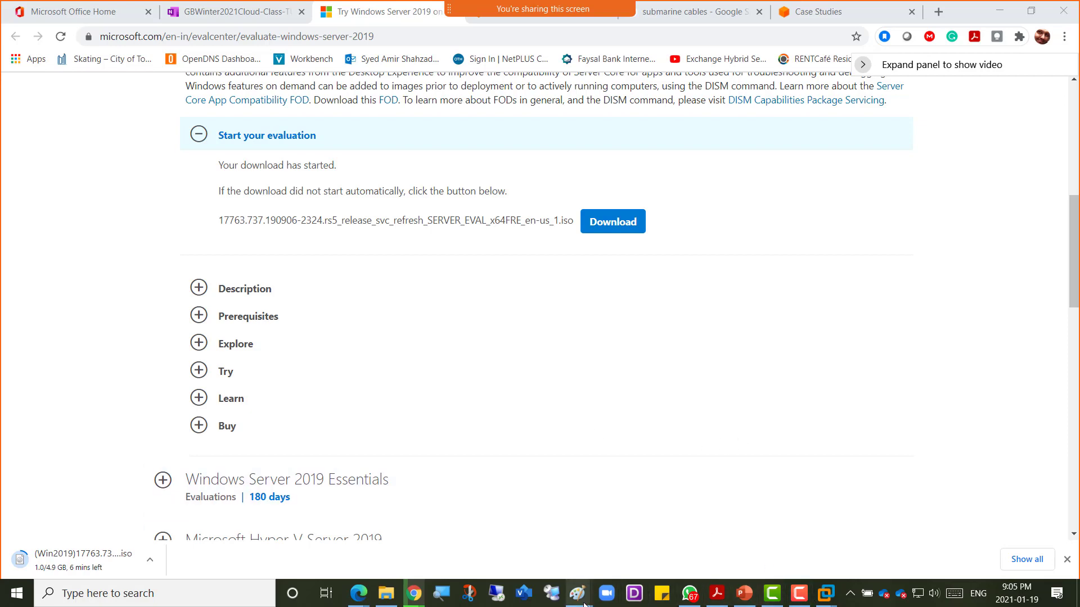
mouse_move(582, 601)
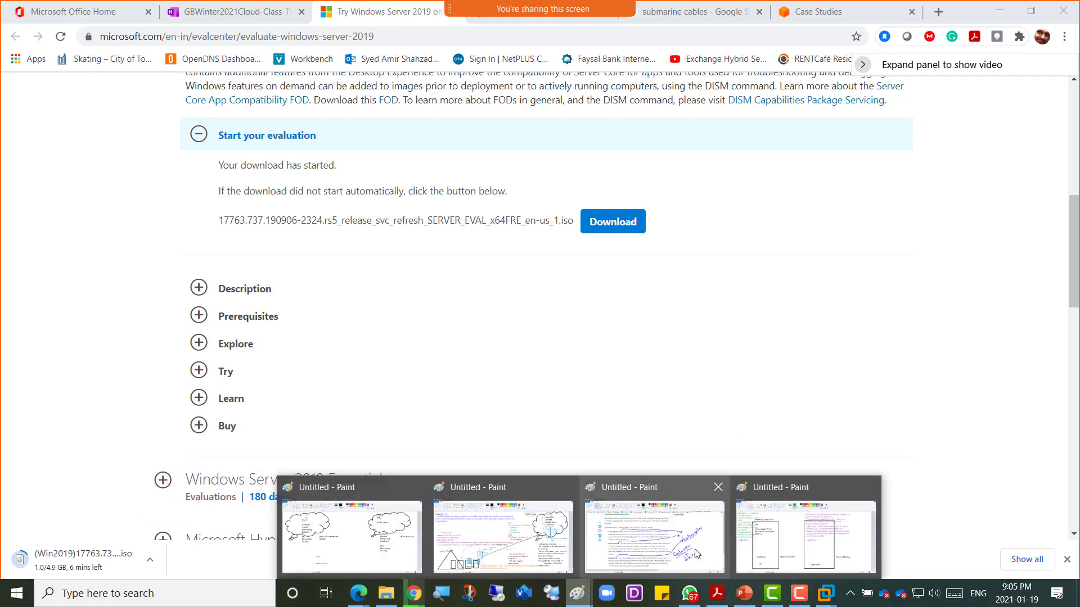
left_click(806, 534)
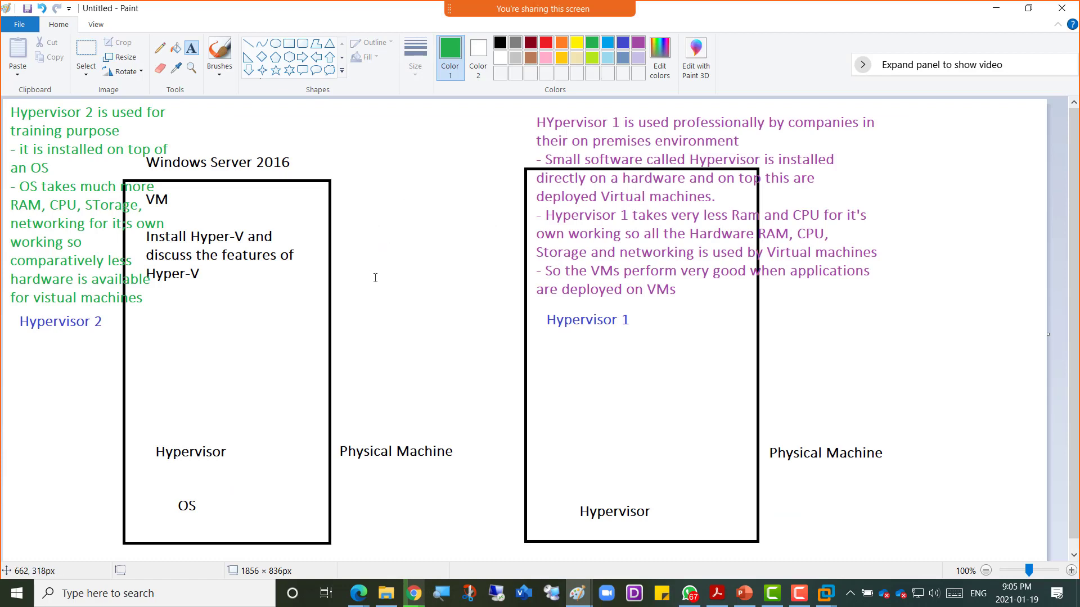
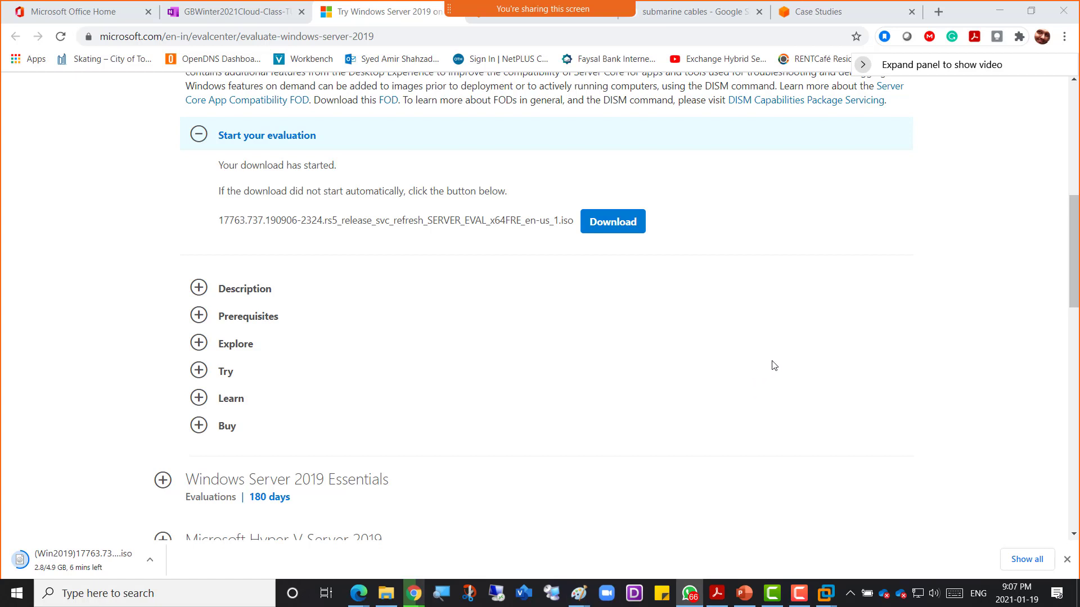
Step: Open a new blank Paint window and draw a tall rectangle on the left of the canvas
key("XF86MonBrightnessDown")
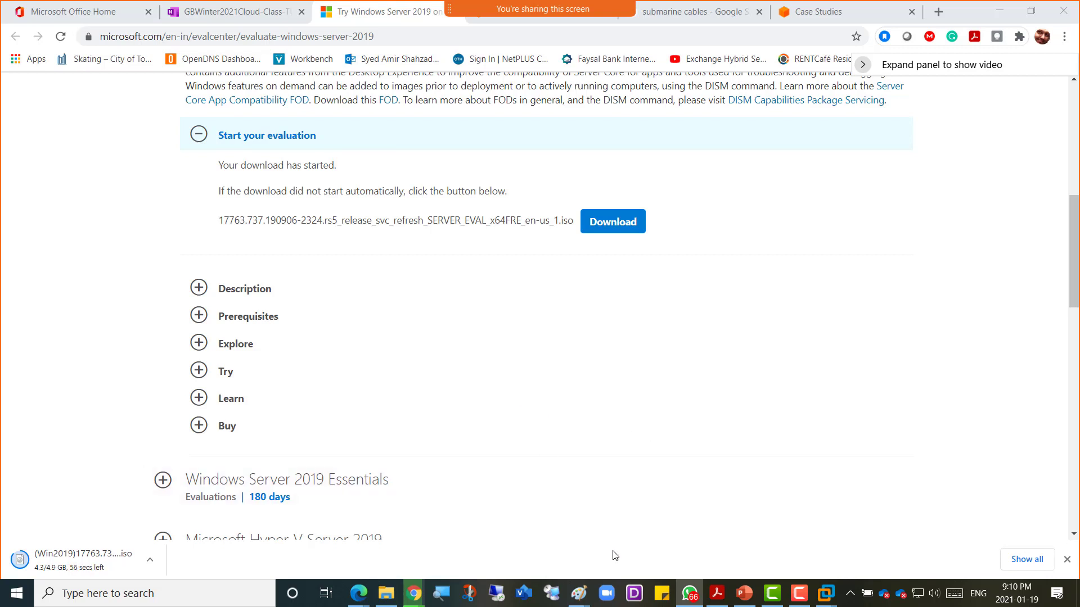
mouse_move(578, 593)
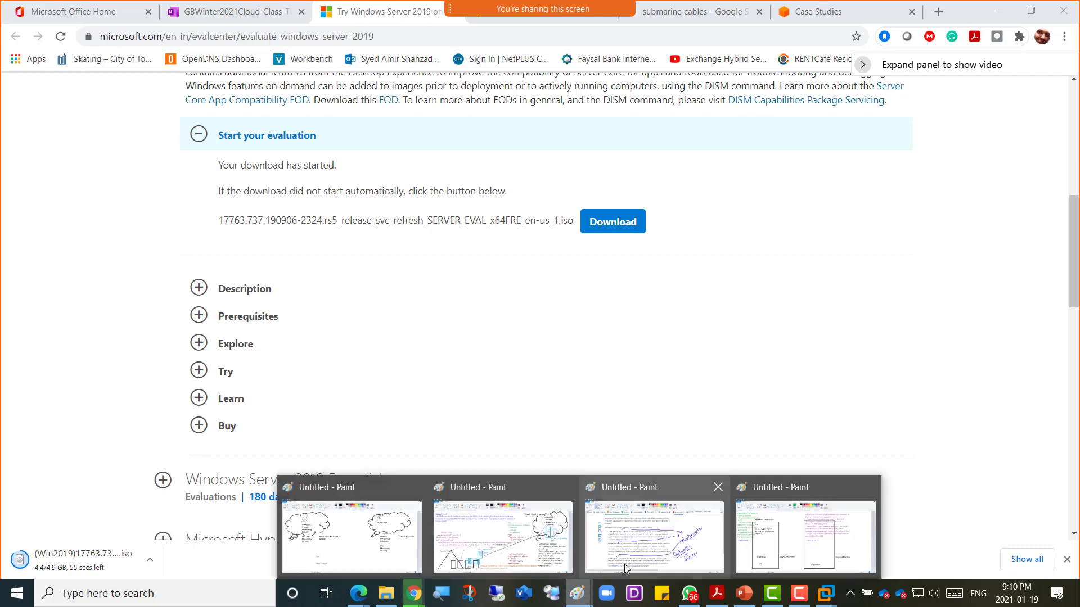
left_click(786, 560)
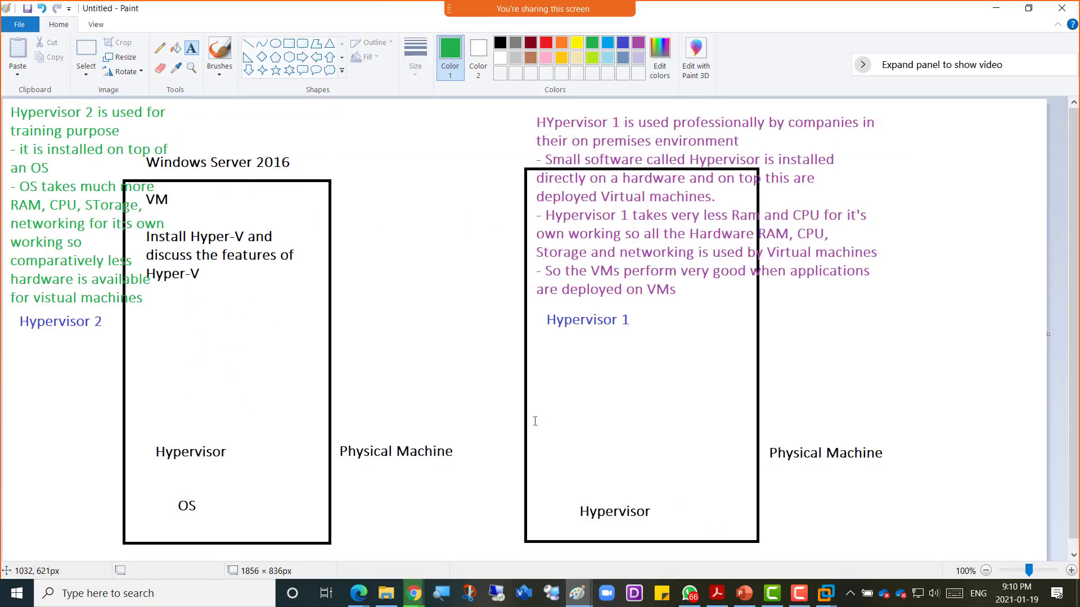
right_click(581, 597)
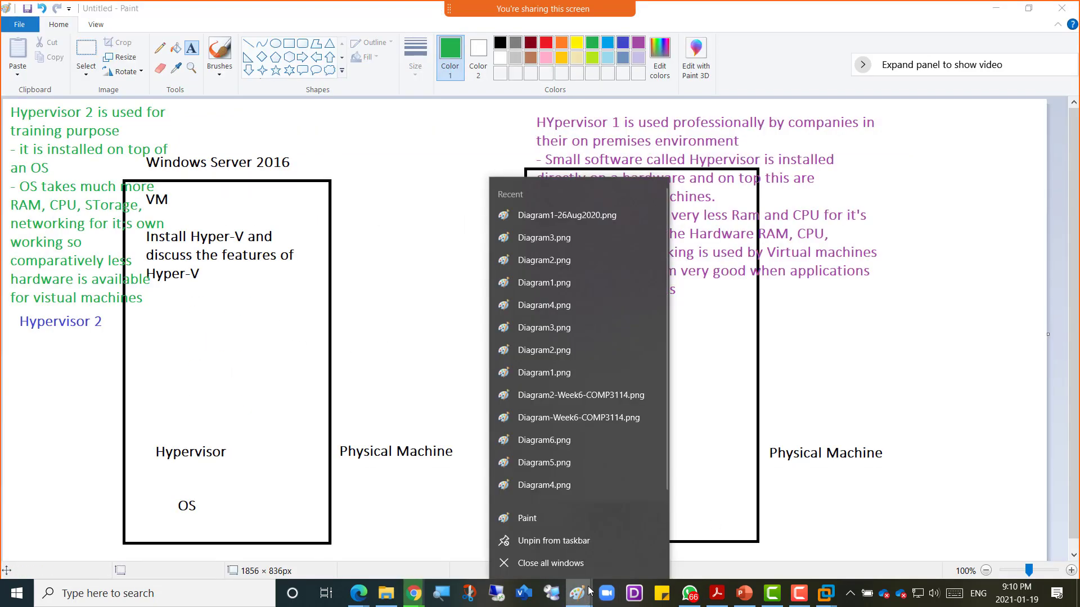
left_click(552, 524)
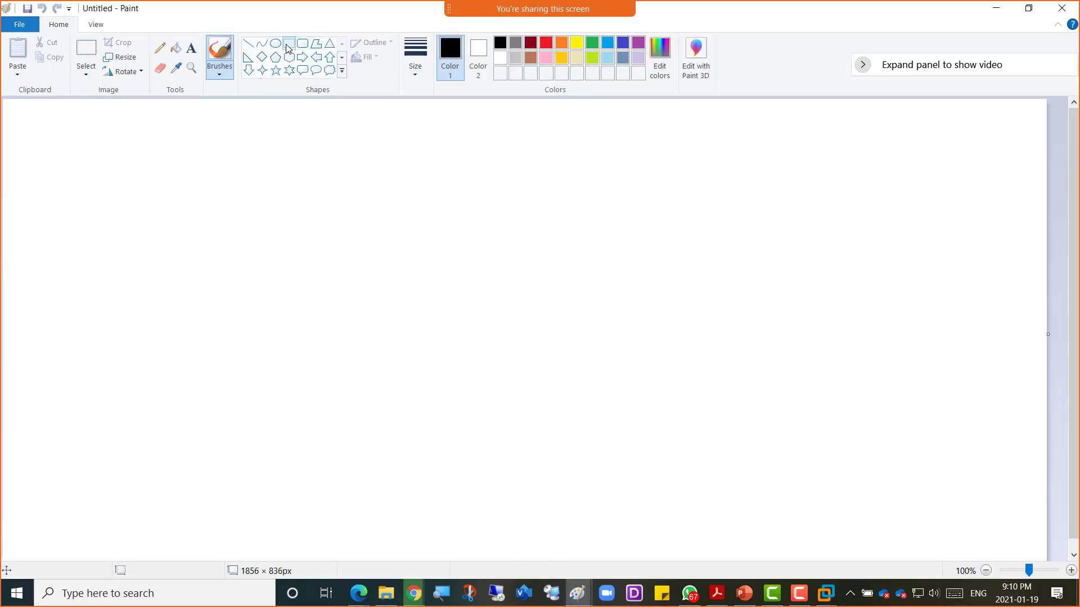
left_click(289, 43)
left_click_drag(192, 161, 399, 514)
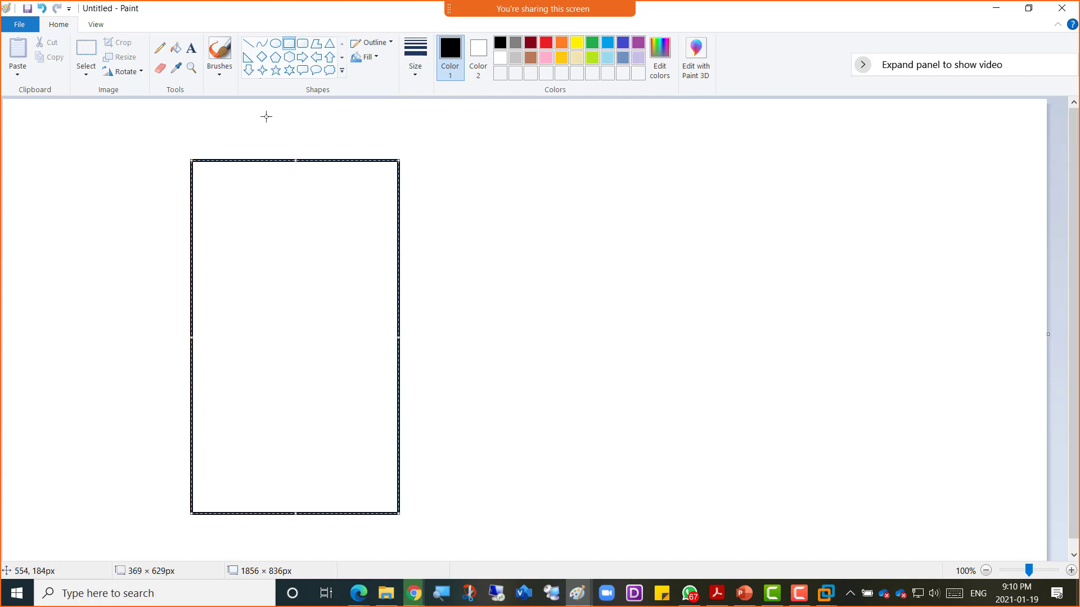
Step: Write 'Processor need sto have the Virtualization option enabled' and 'HYper-V' inside the rectangle
left_click(192, 54)
left_click(244, 231)
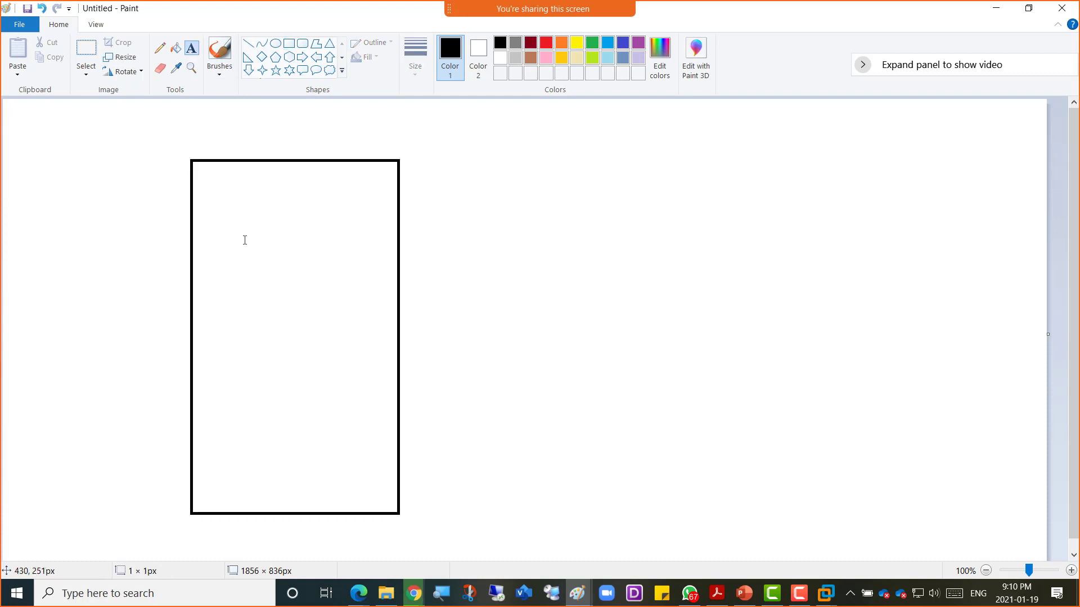
type("Proc")
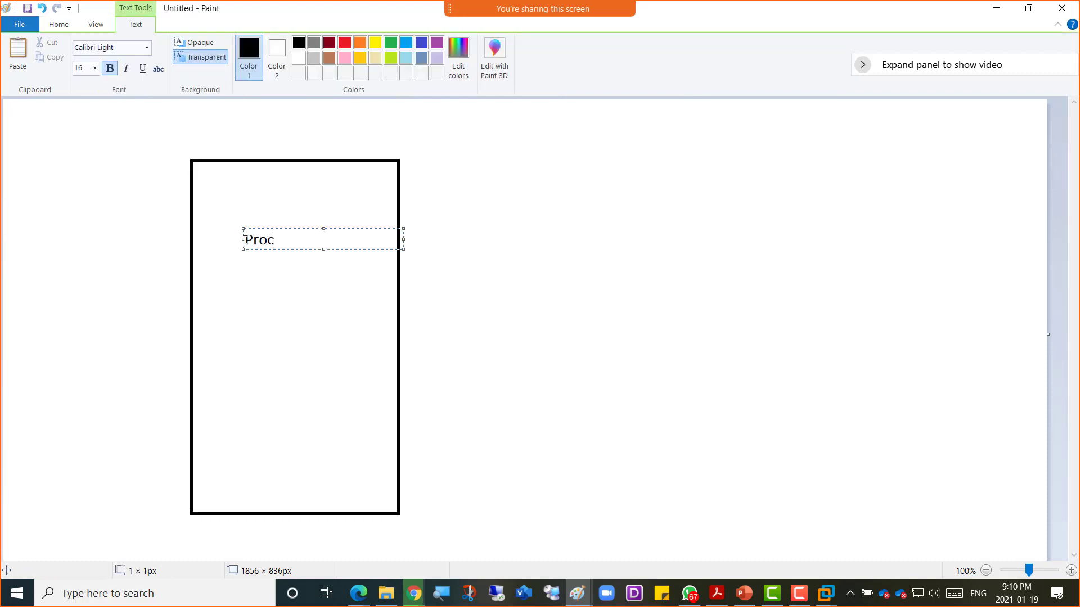
type("essor need sto have the ")
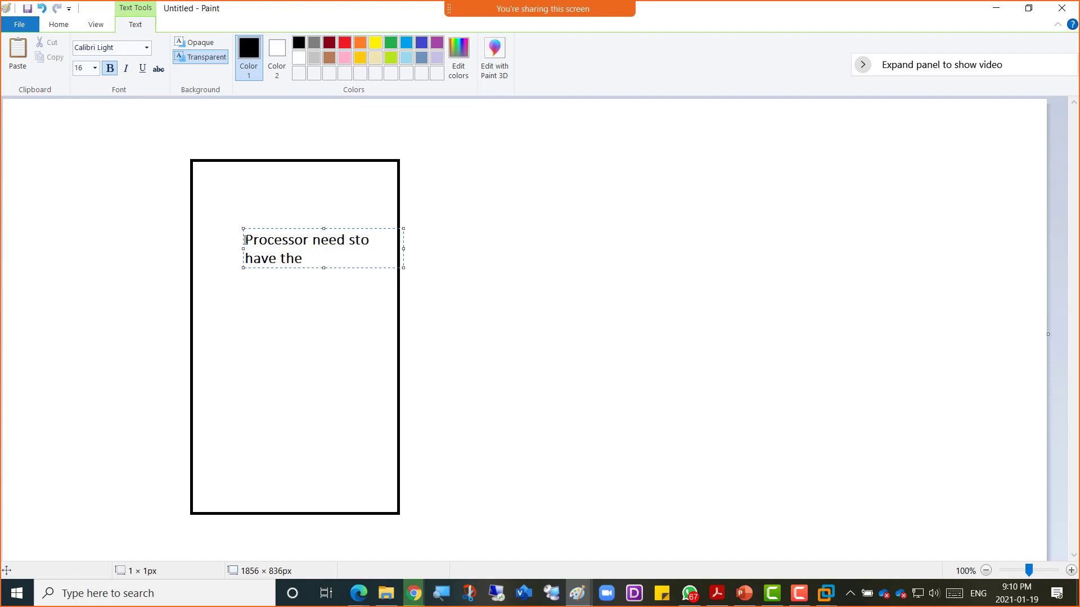
type("Virtualization o")
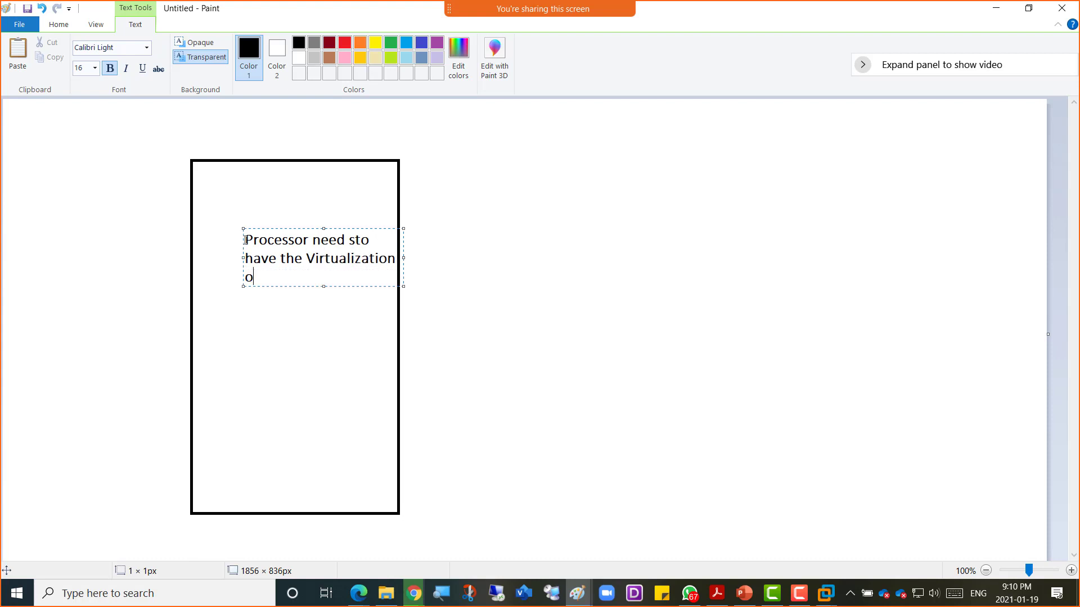
key("BackSpace")
type("ption en")
key("BackSpace")
key("BackSpace")
key("BackSpace")
key("BackSpace")
key("BackSpace")
key("BackSpace")
key("BackSpace")
key("BackSpace")
type("option enabled")
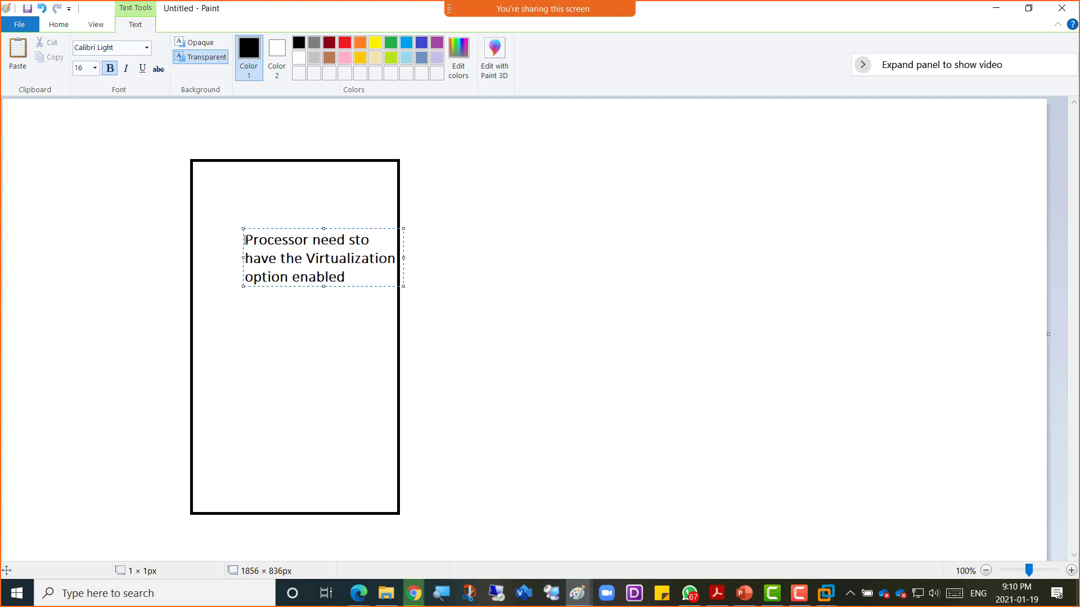
key("Return")
key("Return")
key("Return")
type("HYper-V")
key("alt+Tab")
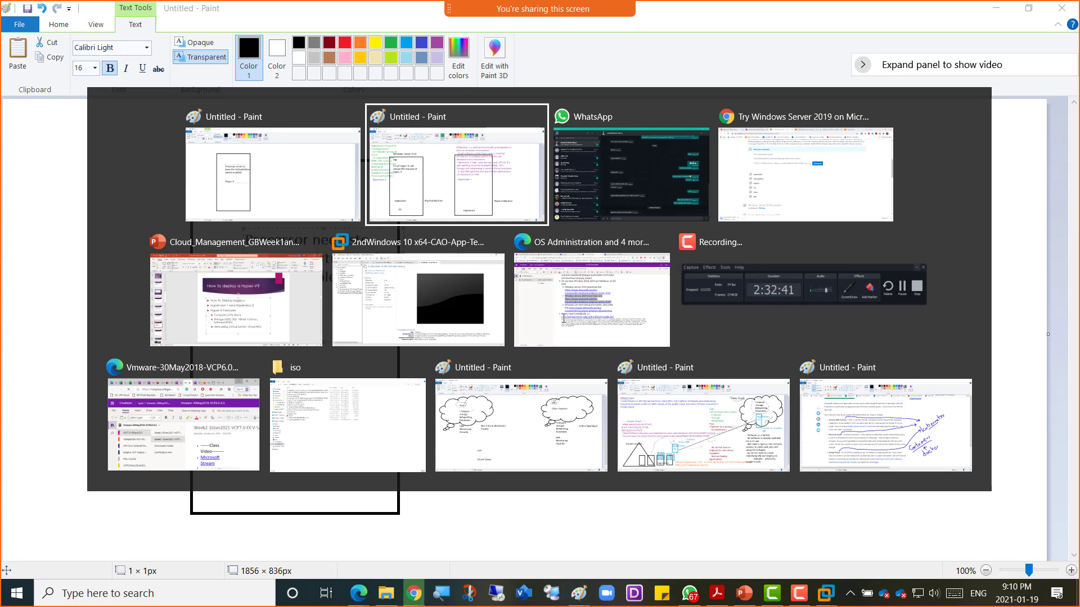
Step: Once the Windows Server 2019 ISO download finishes in Chrome, show the file in its folder
key("Tab")
key("Tab")
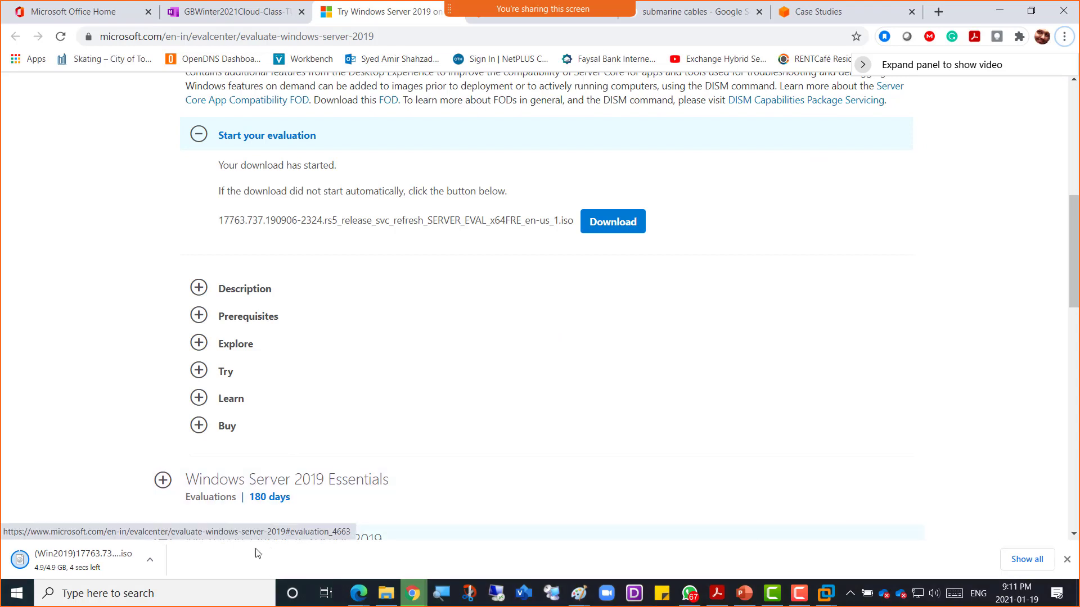
left_click(151, 560)
left_click(182, 513)
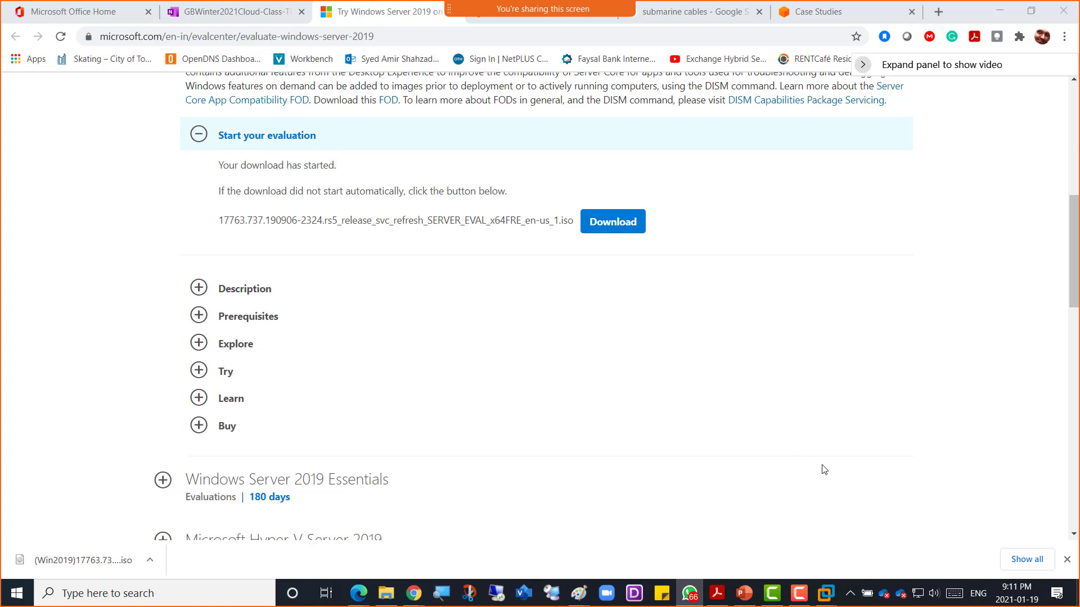
Step: Start a typical new virtual machine that installs from the Win2019 ISO disc image
mouse_move(826, 590)
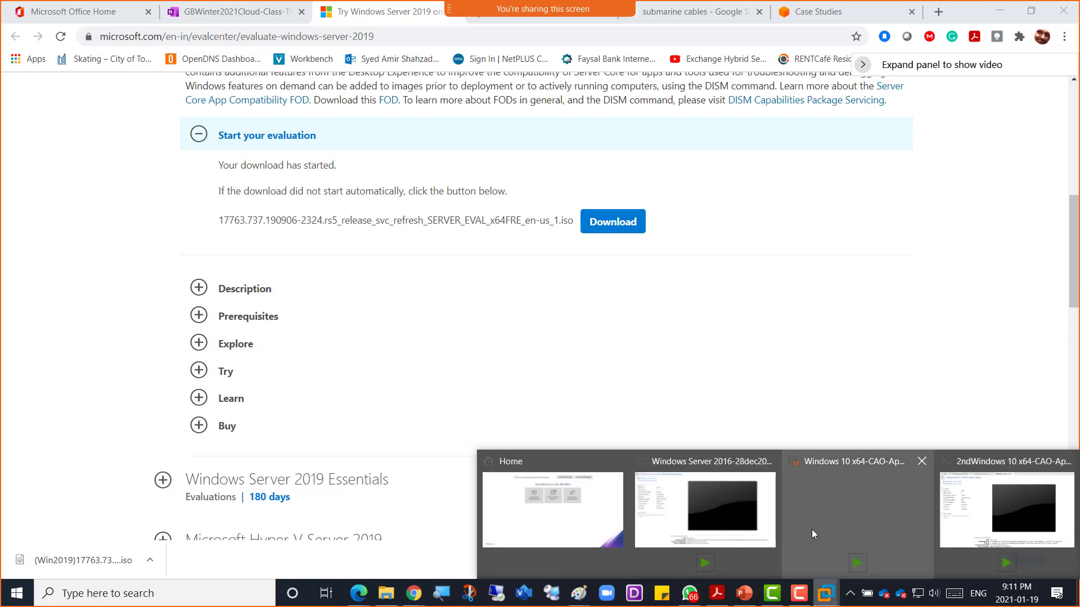
left_click(762, 506)
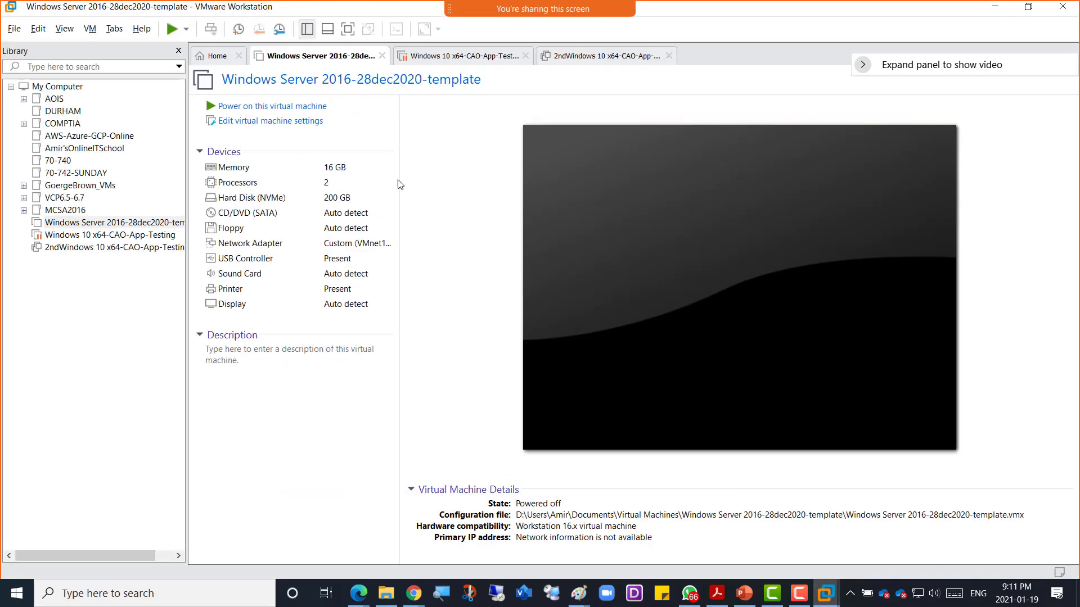
left_click(217, 56)
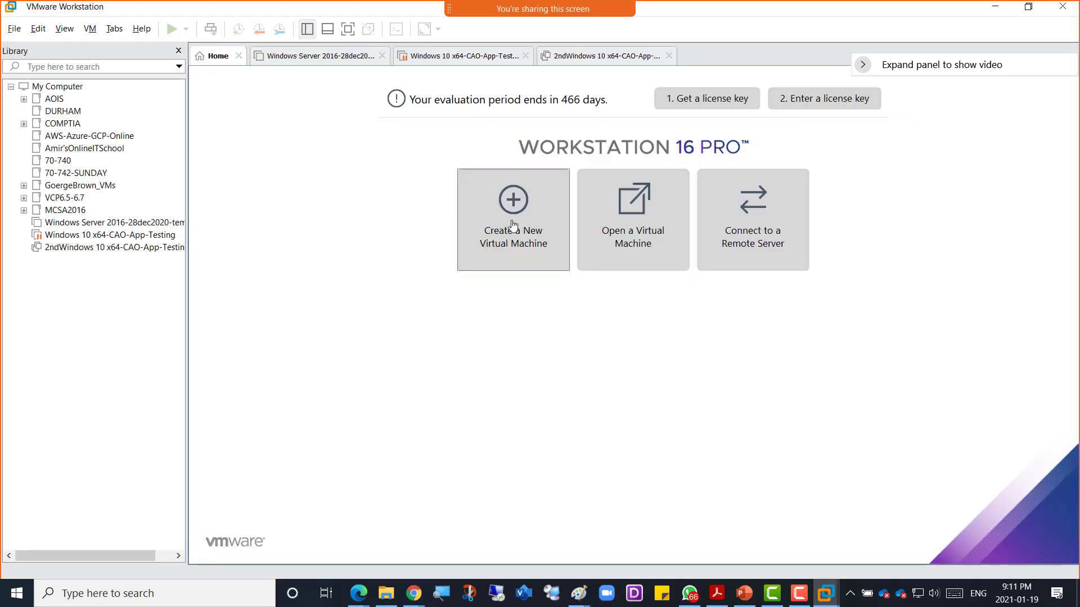
key("ctrl+n")
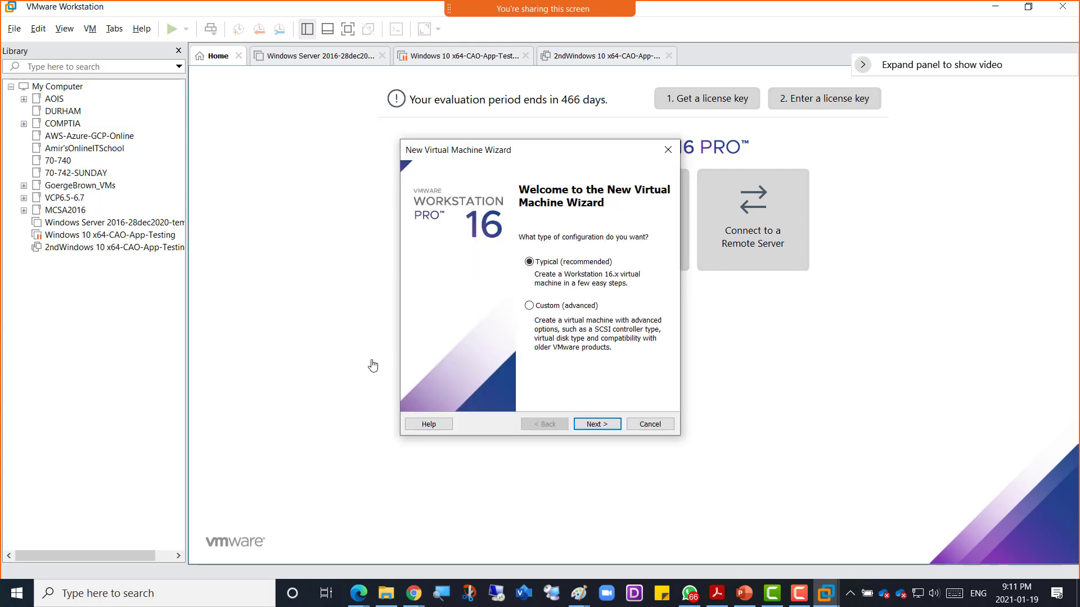
left_click(594, 425)
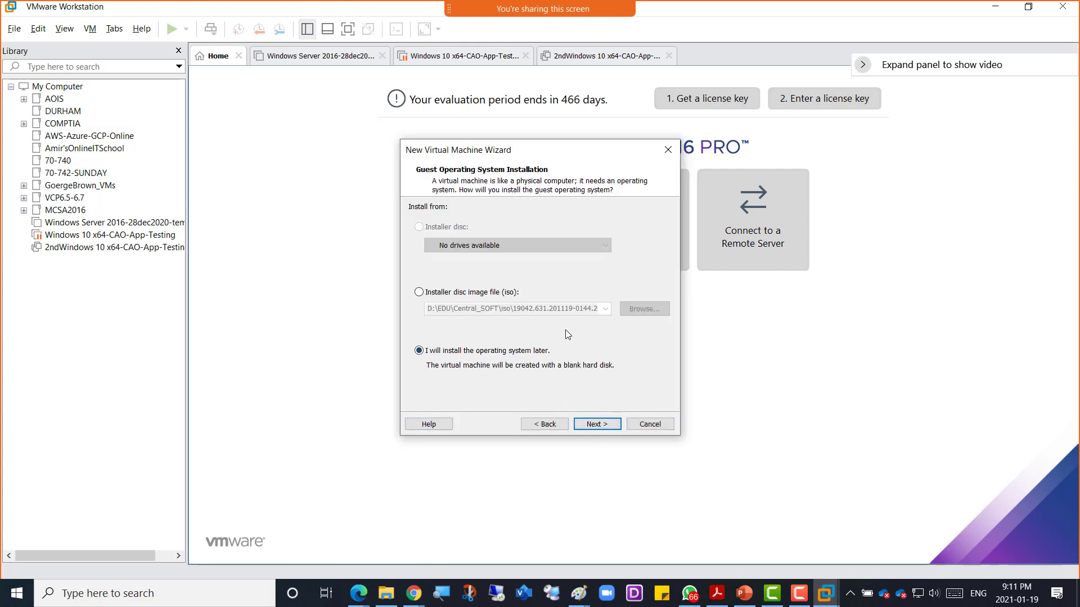
left_click(465, 294)
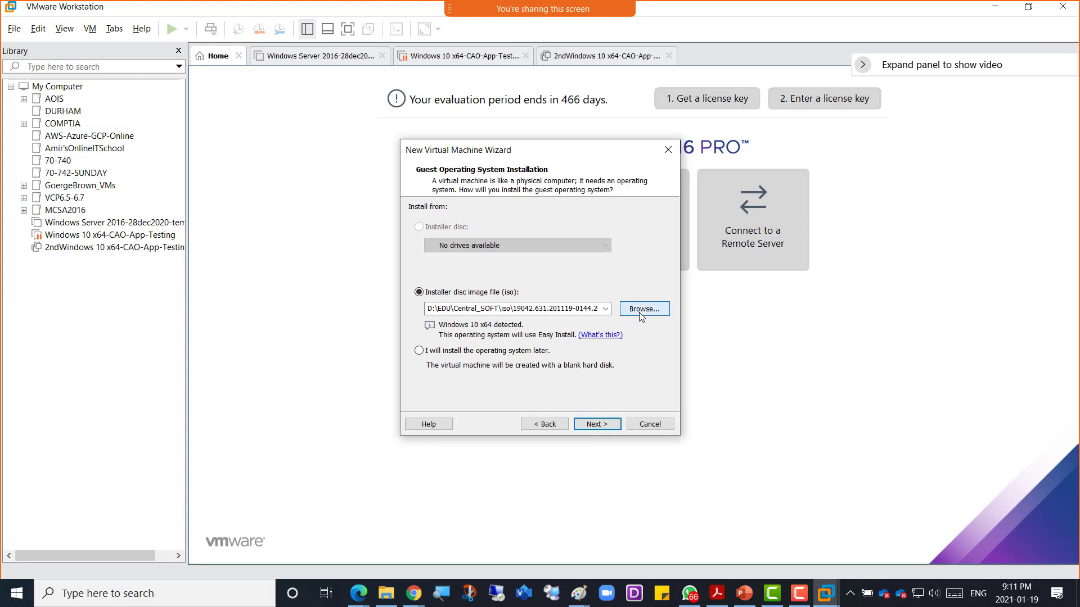
left_click(641, 315)
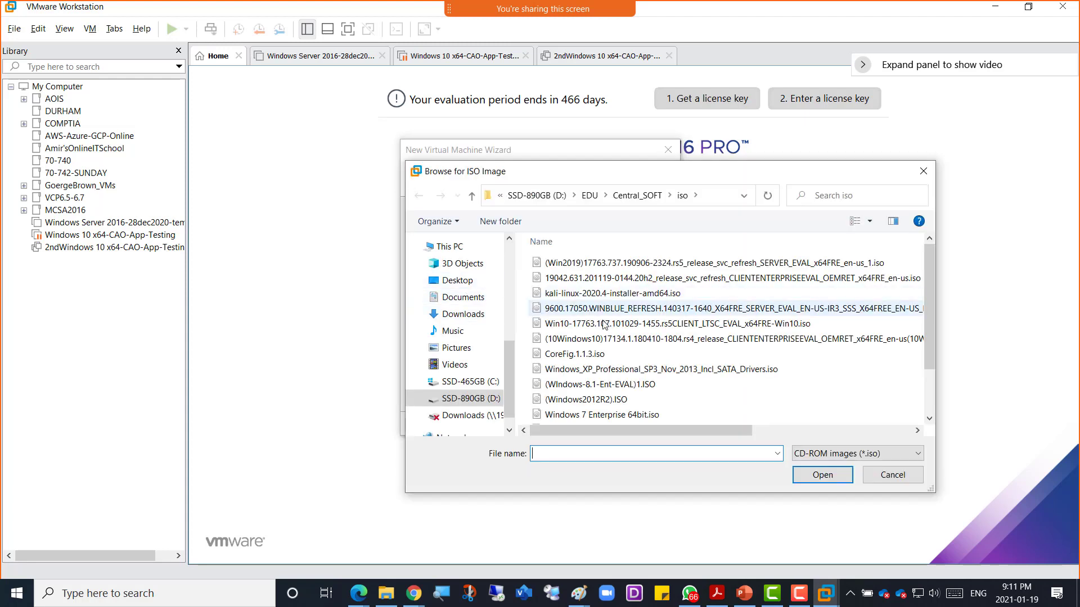
double_click(618, 265)
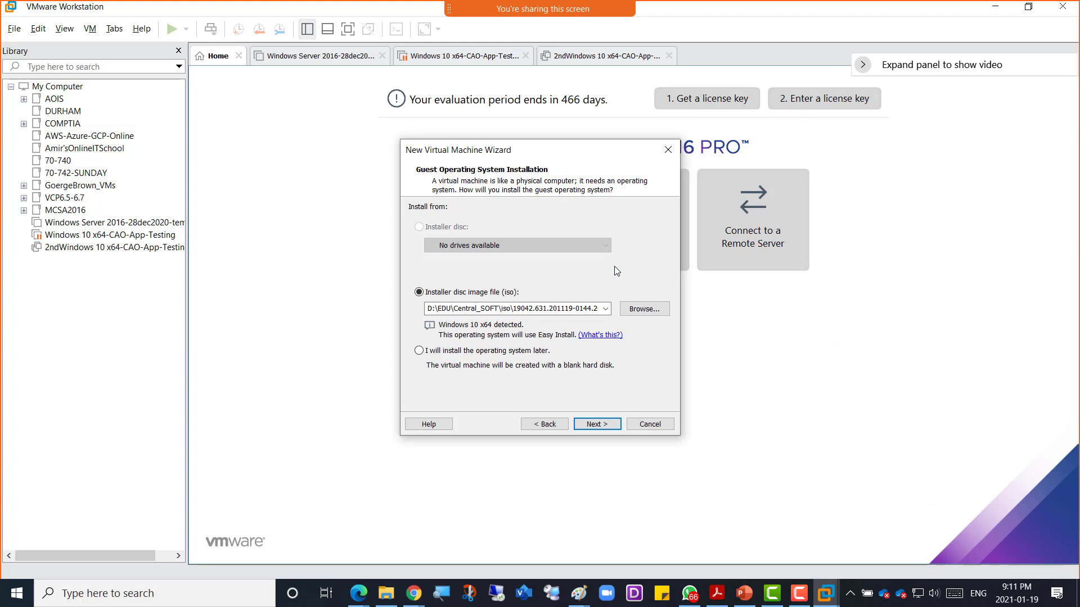
left_click(598, 425)
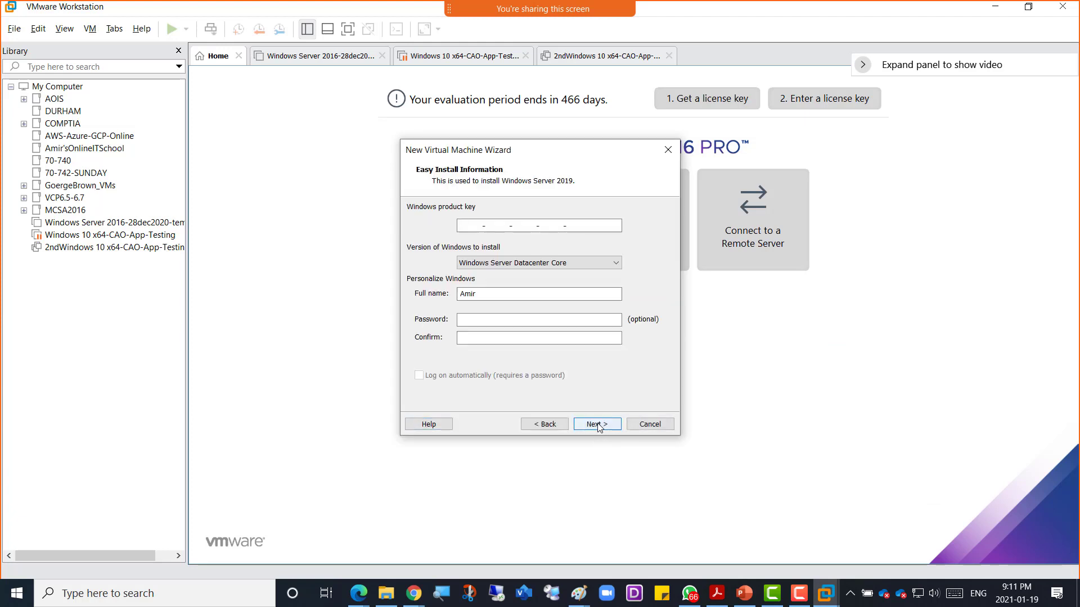
Step: Keep the Windows Server Datacenter Core edition, skip the product key, and append '-' to the VM name
left_click(542, 263)
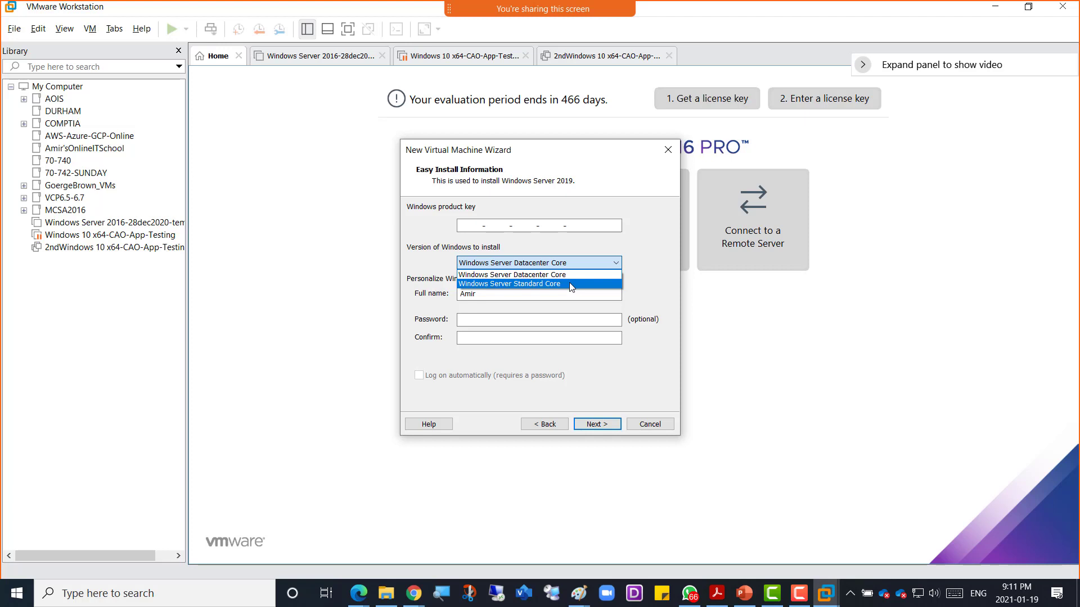
left_click(643, 169)
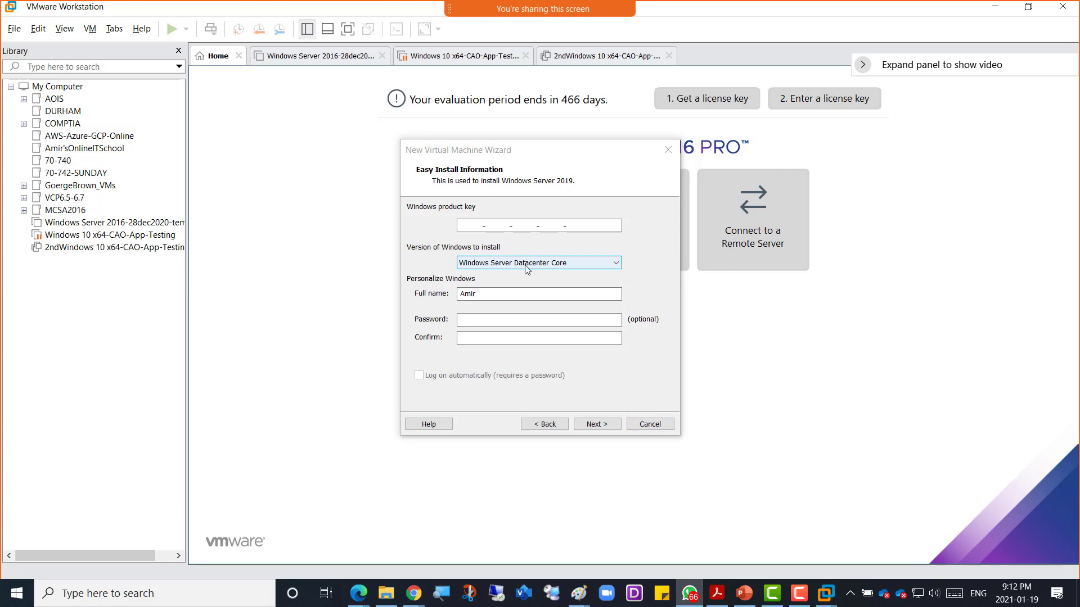
left_click(609, 426)
left_click(566, 325)
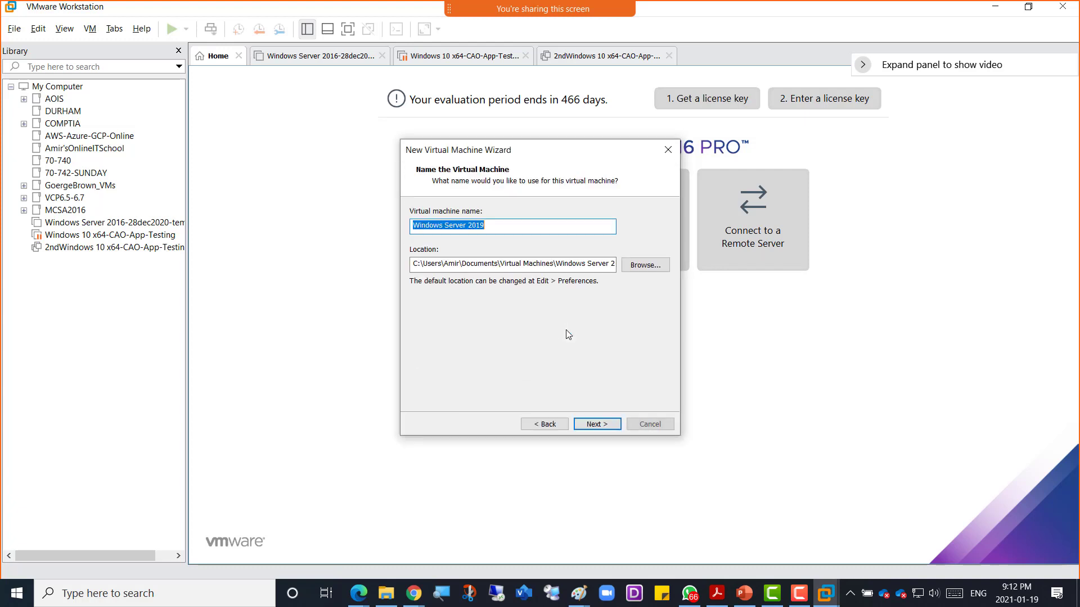
left_click(491, 224)
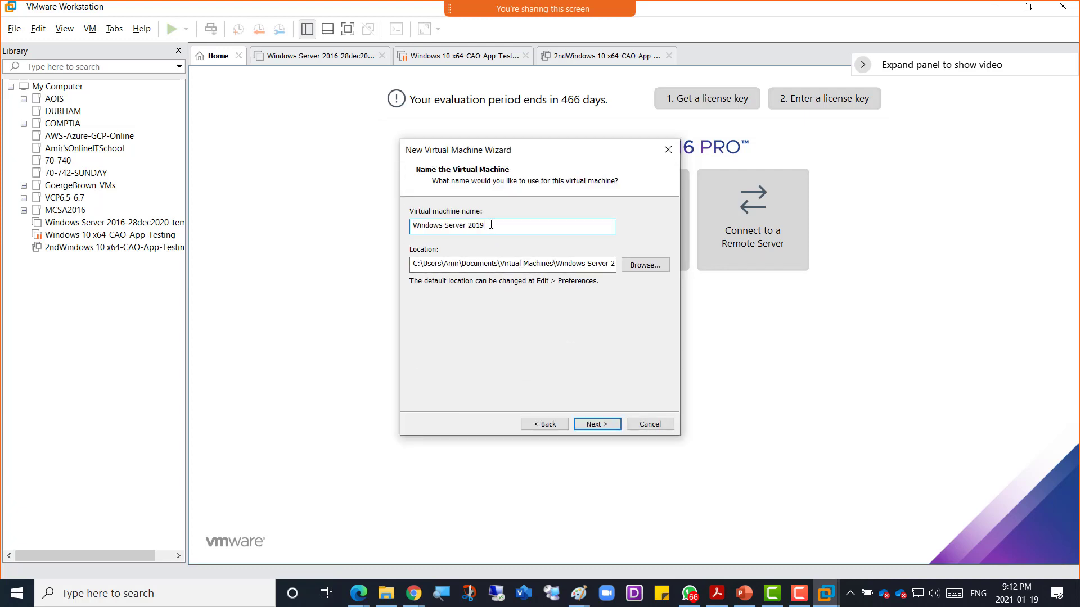
type("-")
Step: Switch back to Chrome and scroll the Windows Server 2019 evaluation page down to the ISO link section
key("alt+Tab")
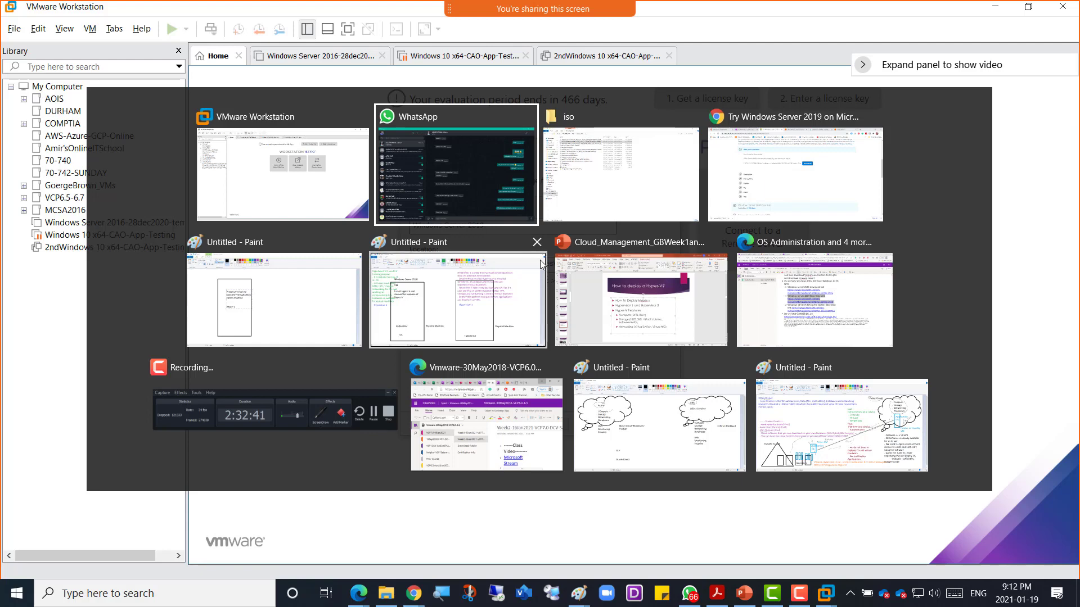
key("alt+Tab")
key("alt+Tab")
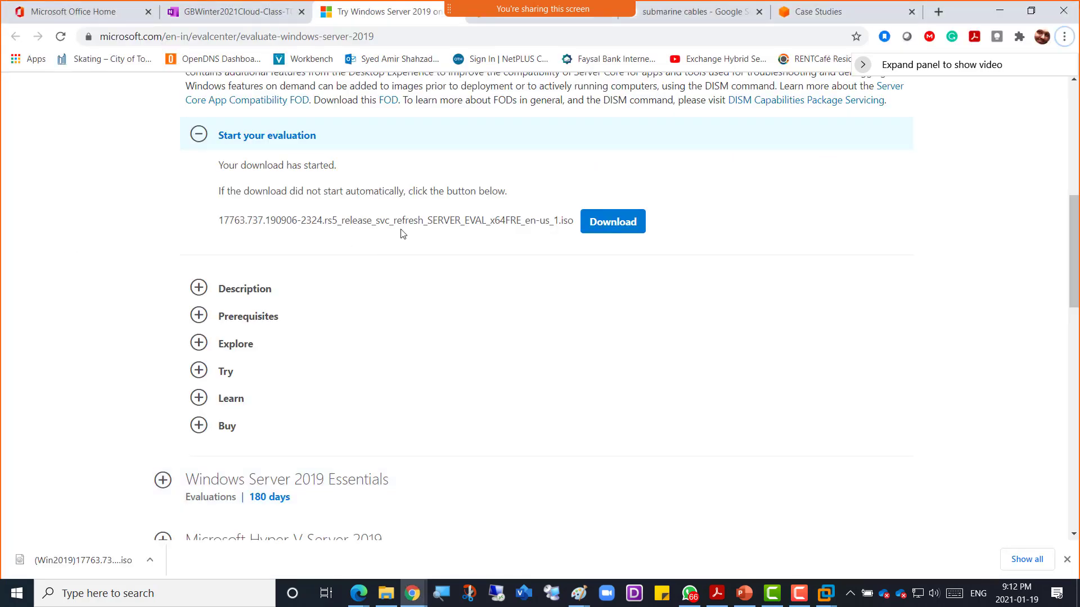
scroll(311, 254, "up", 3)
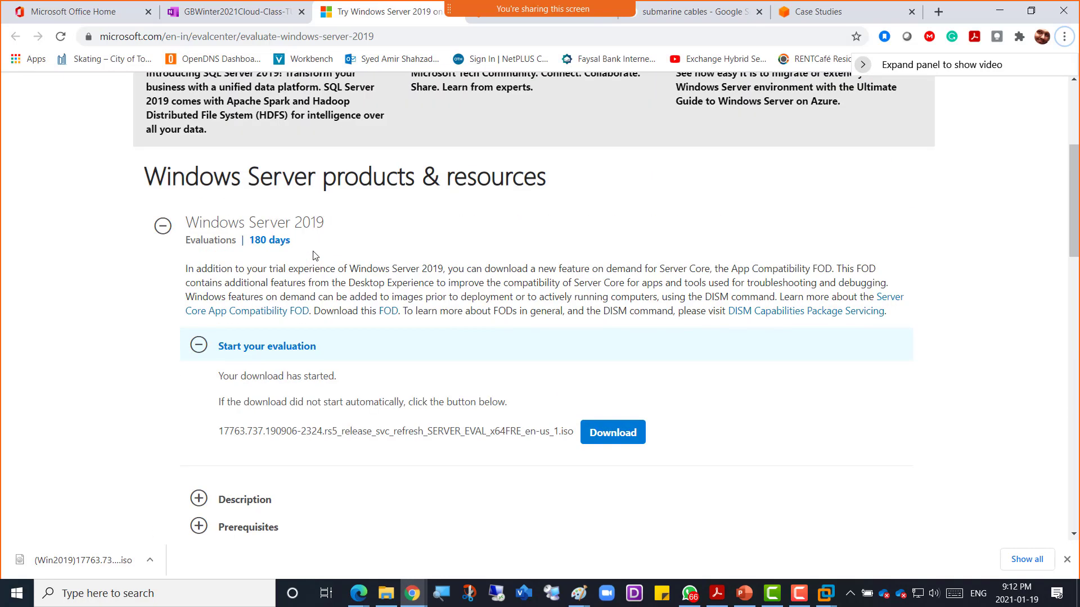
scroll(311, 265, "up", 3)
scroll(311, 264, "down", 3)
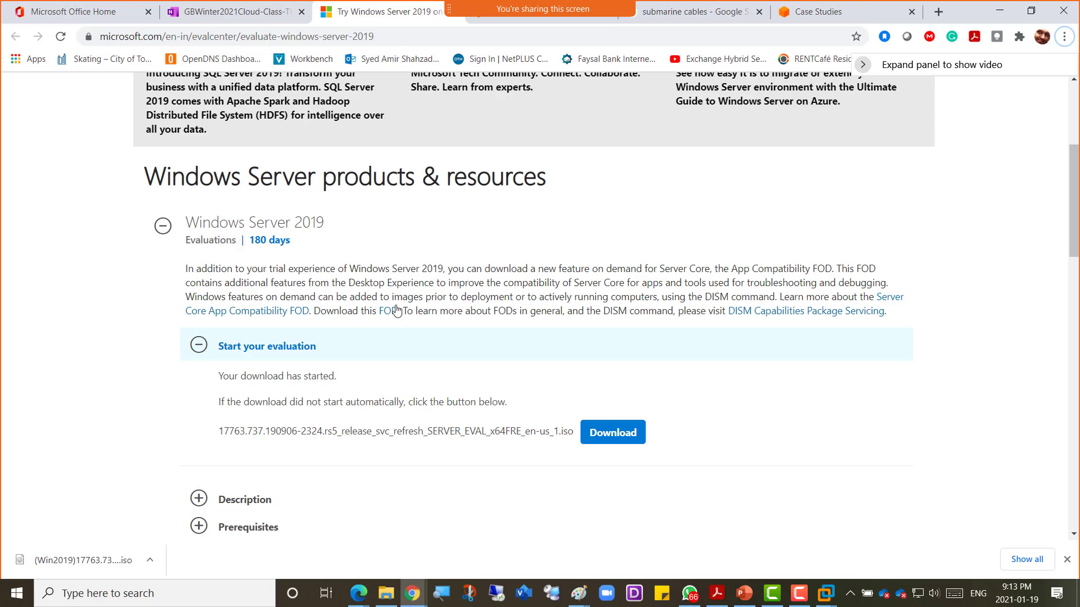
scroll(366, 340, "down", 3)
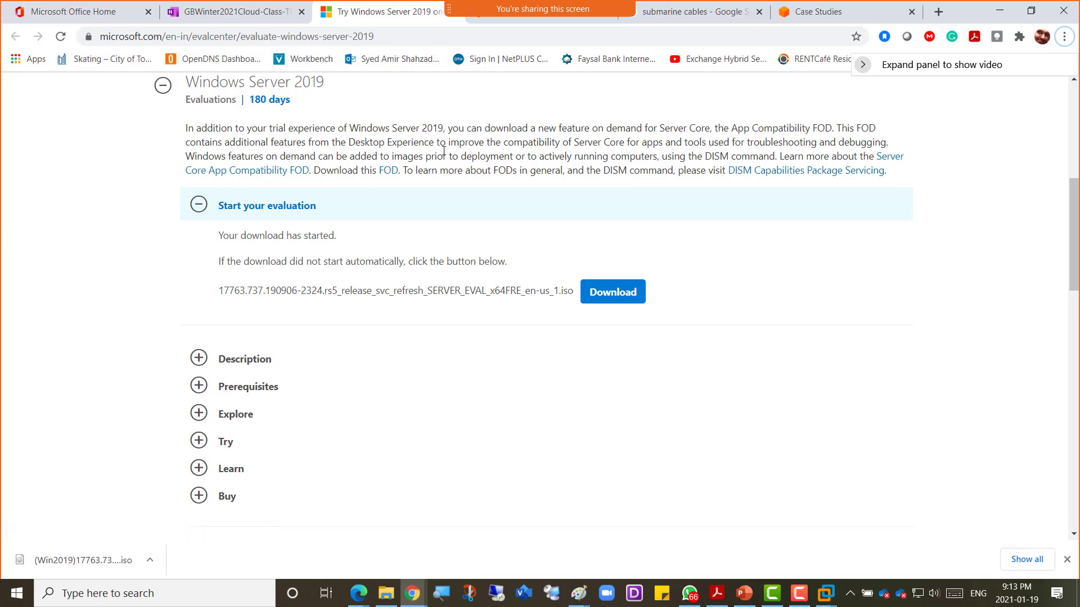
Step: Name the VM 'Windows Server 2019-Hyper-V-GB' and move its storage location to drive D
key("alt+Tab")
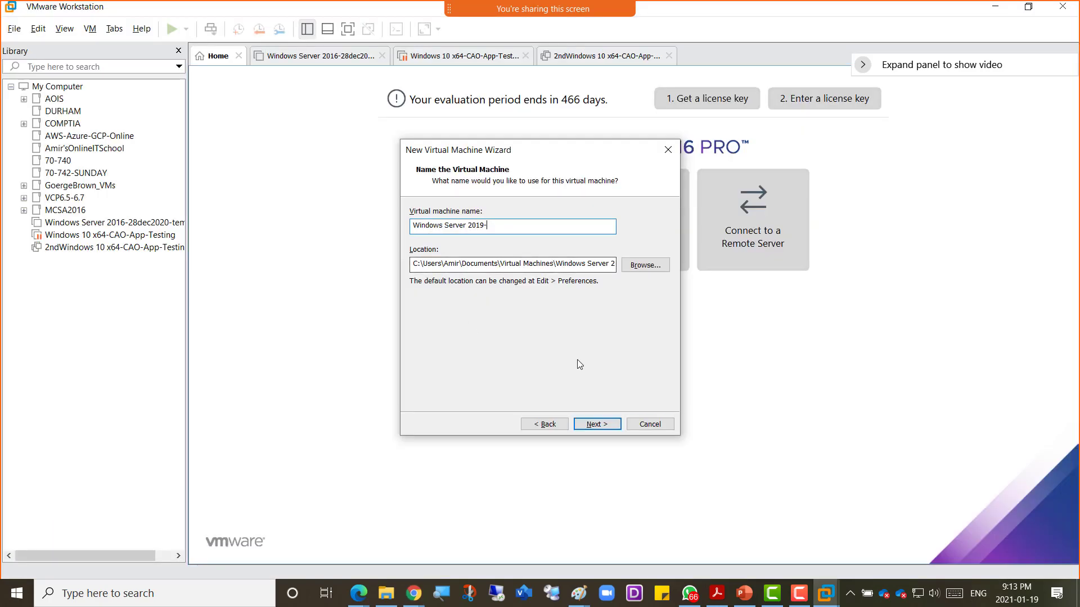
left_click_drag(411, 264, 416, 264)
type("d")
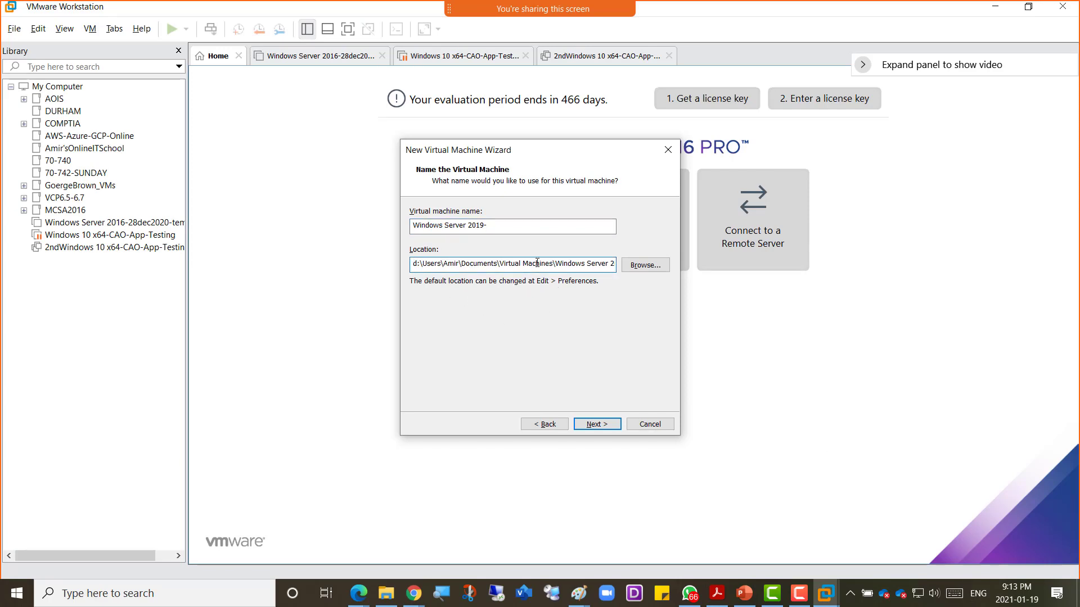
left_click(503, 225)
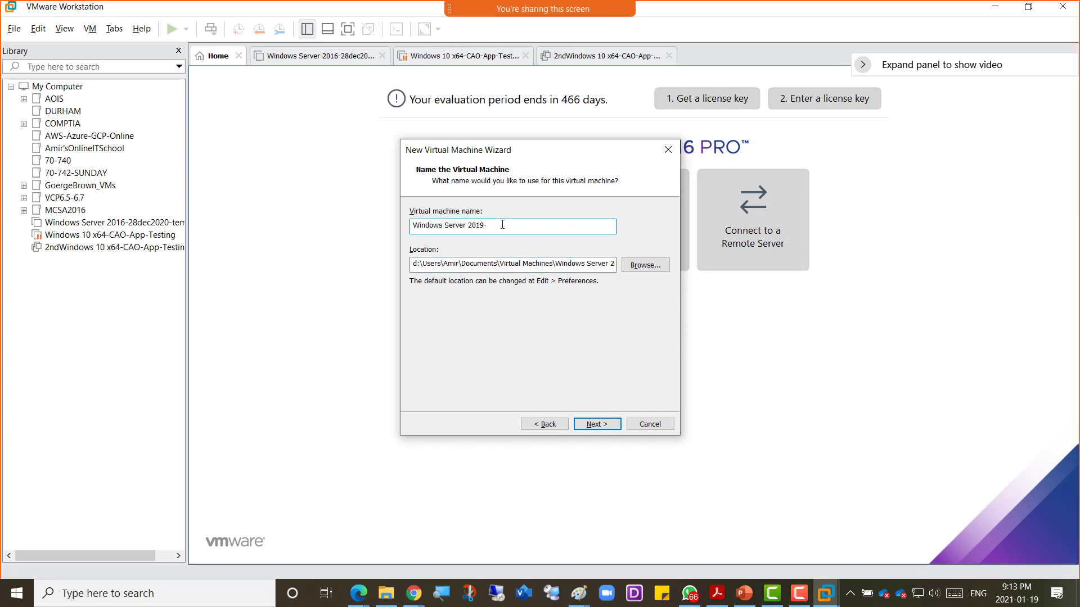
type("Hyper-")
key("BackSpace")
key("BackSpace")
key("BackSpace")
type("er-V-GB")
left_click(593, 426)
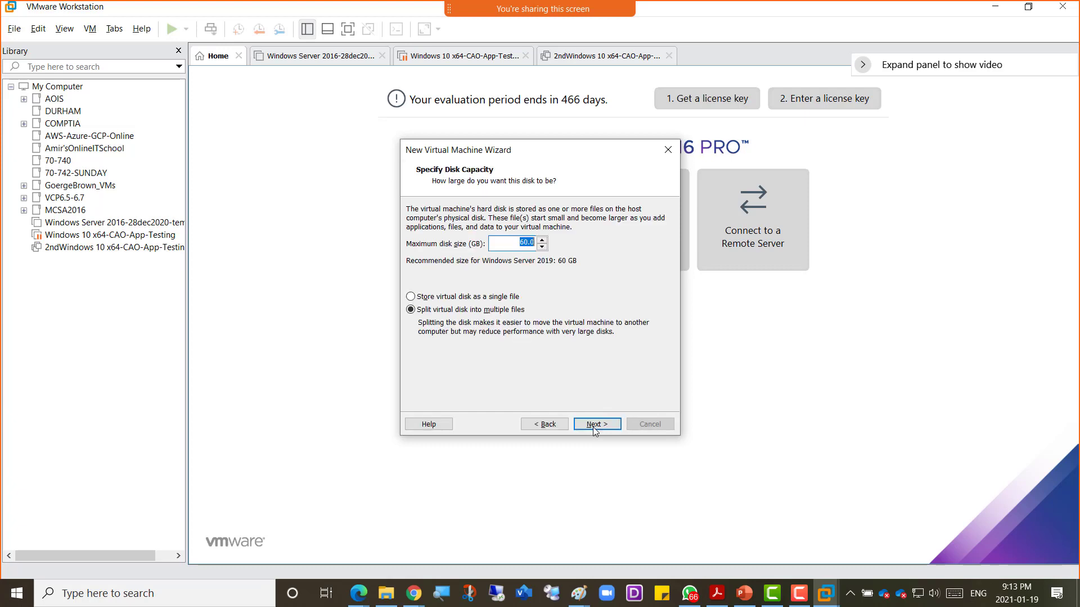
Step: Give the VM a 200 GB single-file disk and 16 GB memory, then finish creating it
type("200")
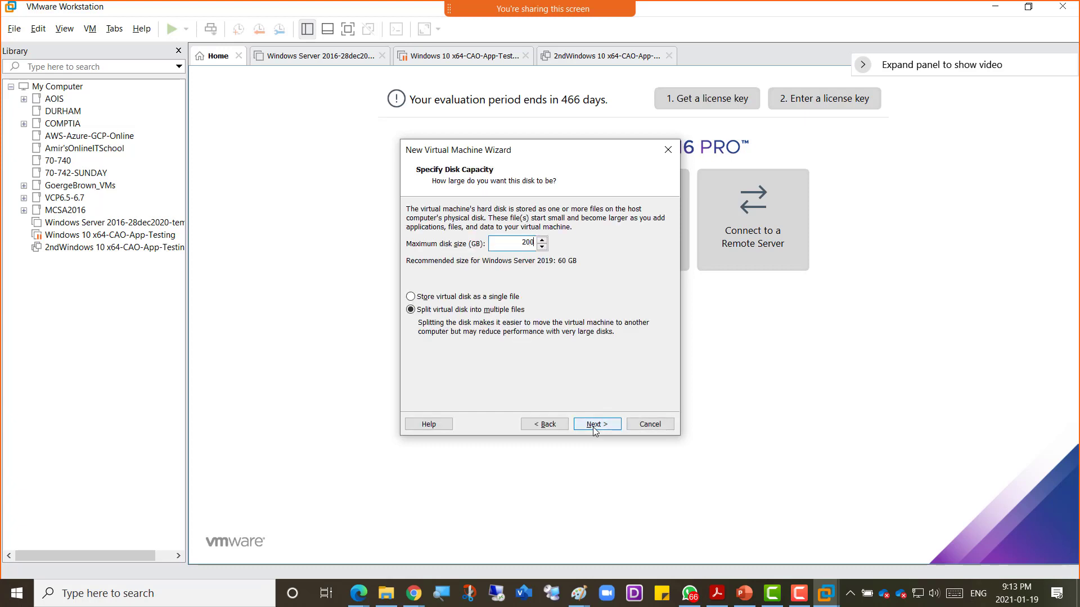
left_click(509, 298)
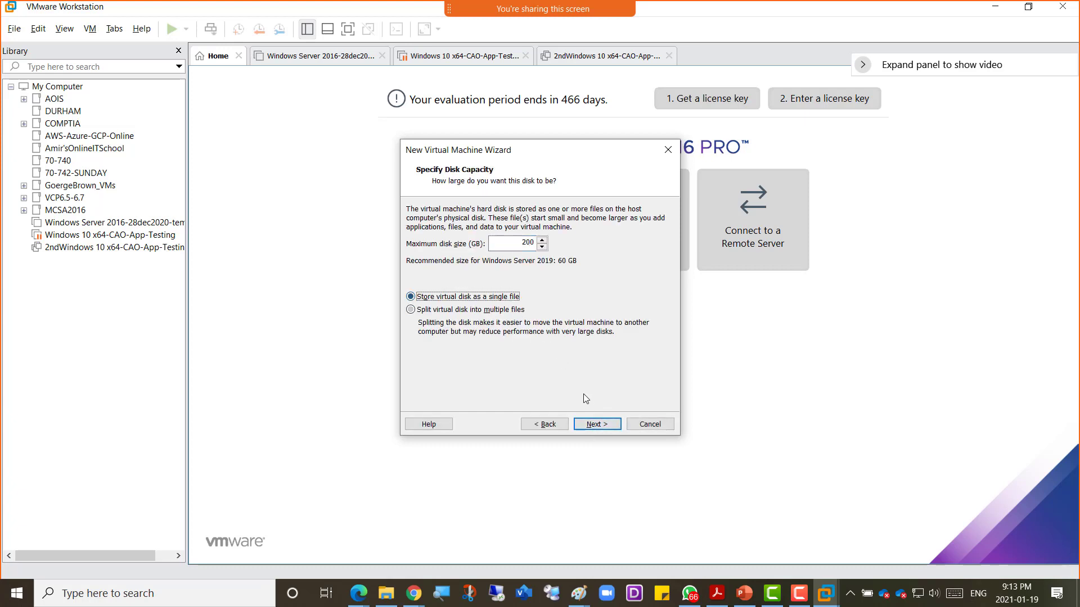
left_click(598, 424)
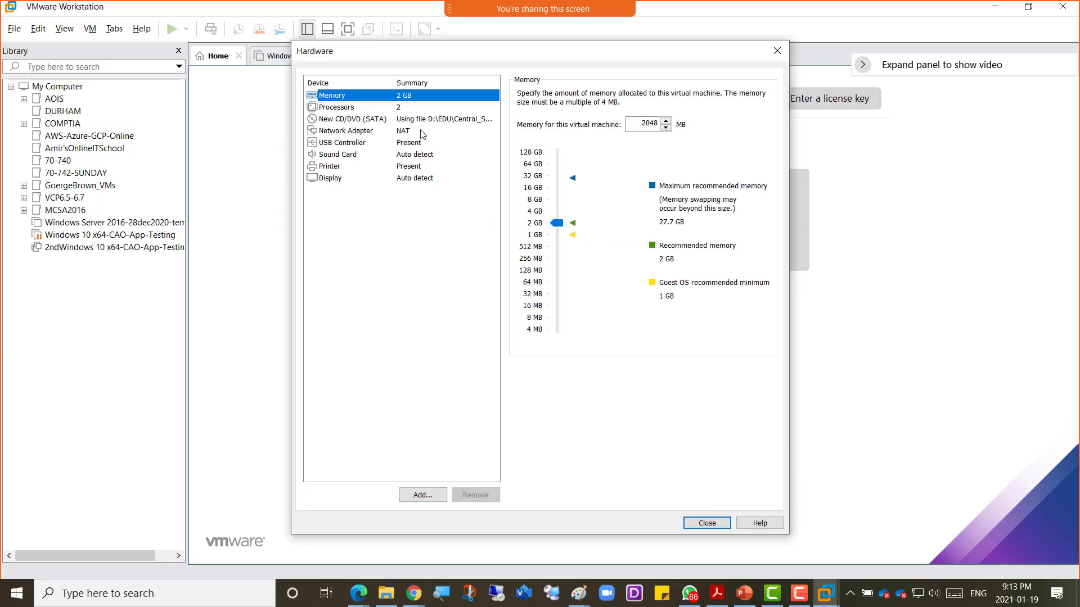
left_click(538, 199)
left_click(538, 189)
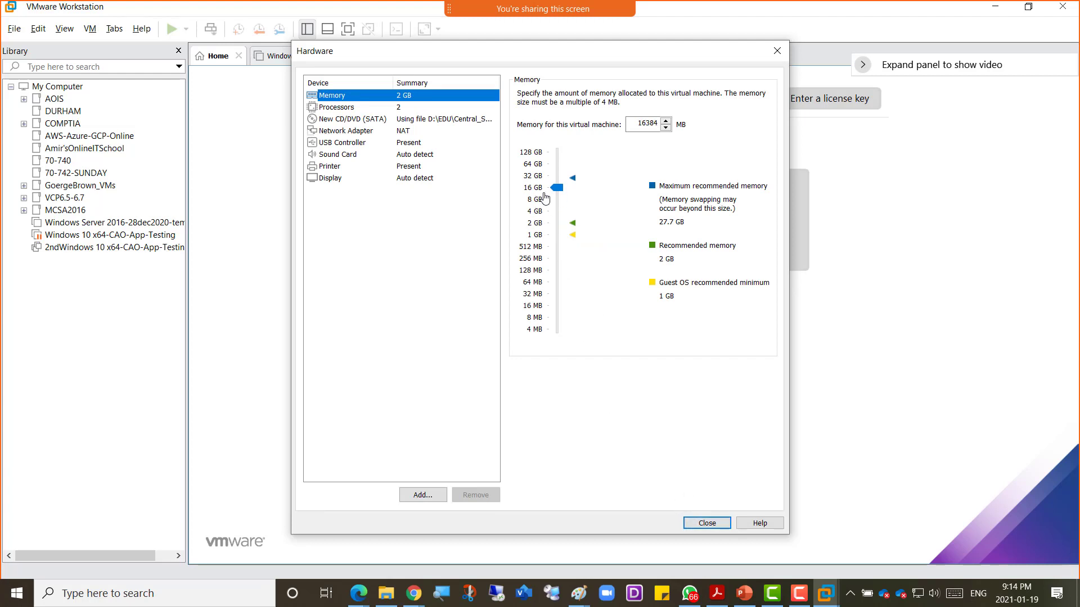
left_click(708, 524)
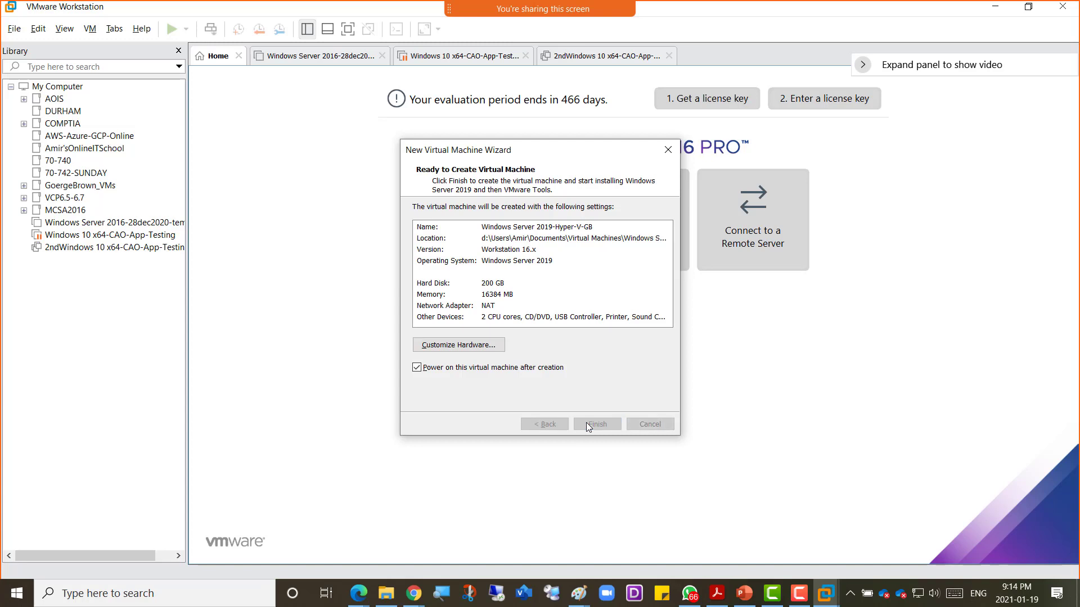
left_click(597, 424)
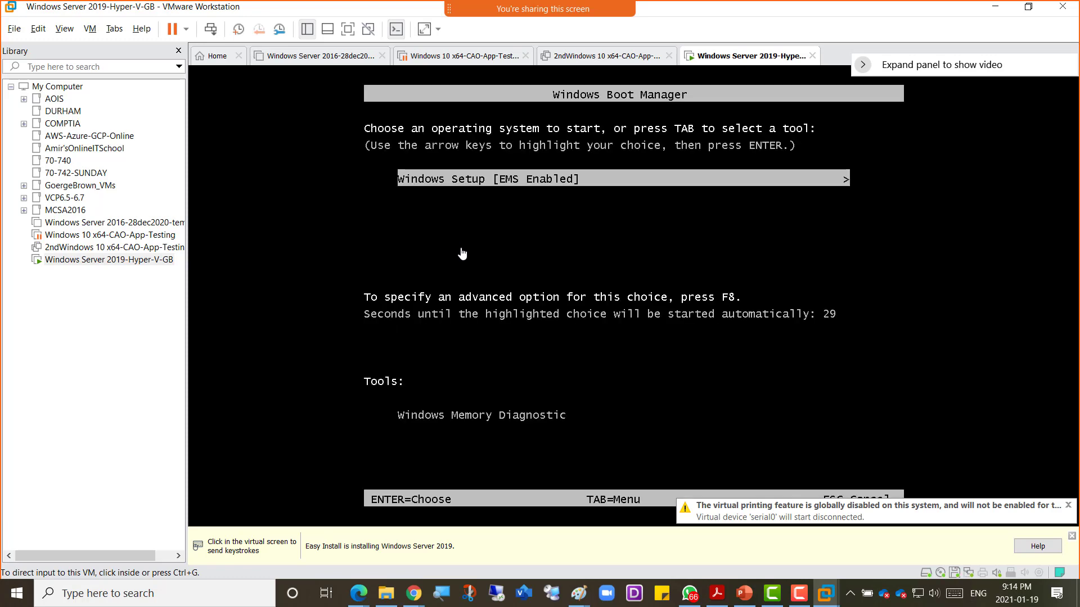
Step: Boot the VM into Windows Setup and choose the Datacenter Evaluation (Desktop Experience) edition
left_click(460, 250)
key("Return")
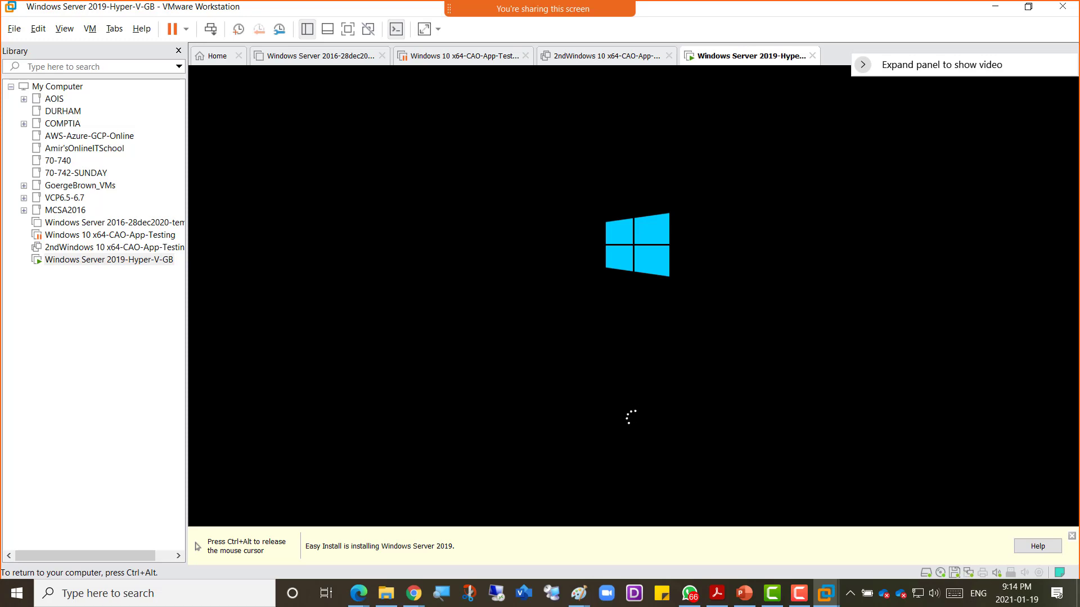
key("ctrl+alt")
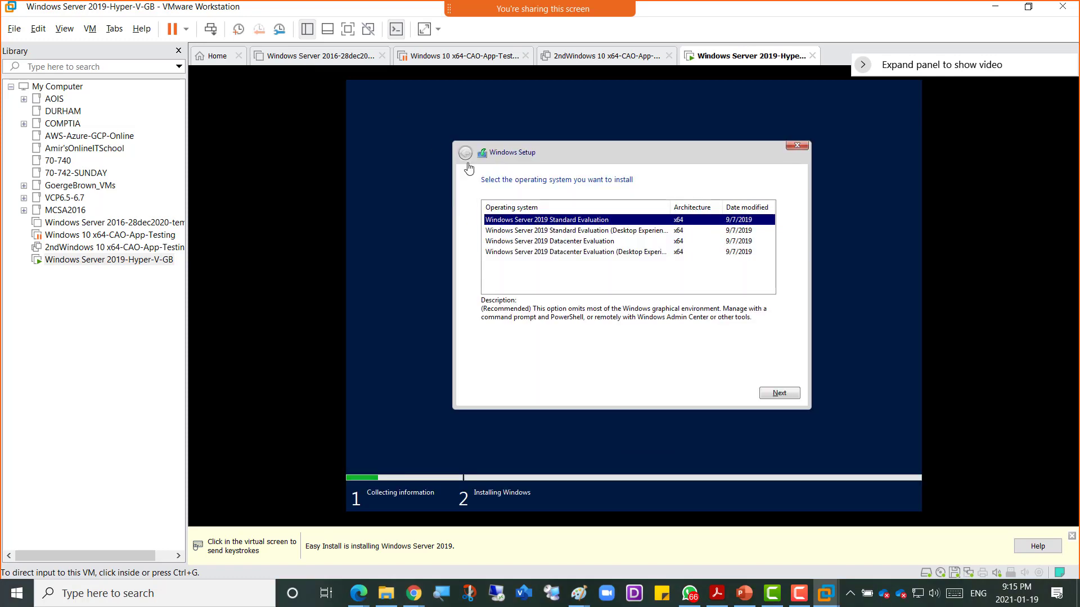
left_click(654, 268)
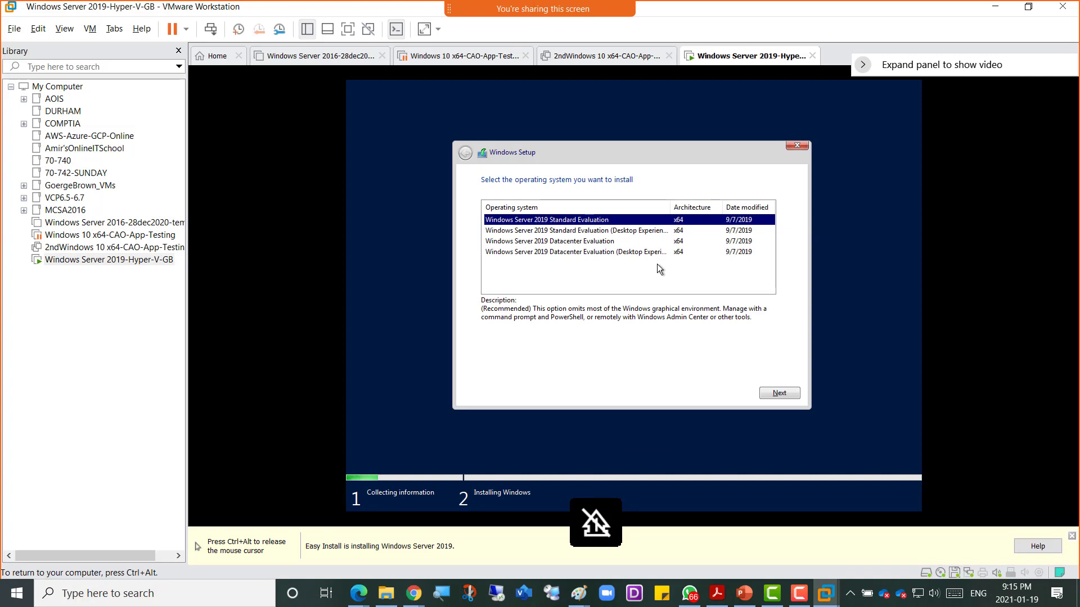
key("Down")
key("Down")
key("Down")
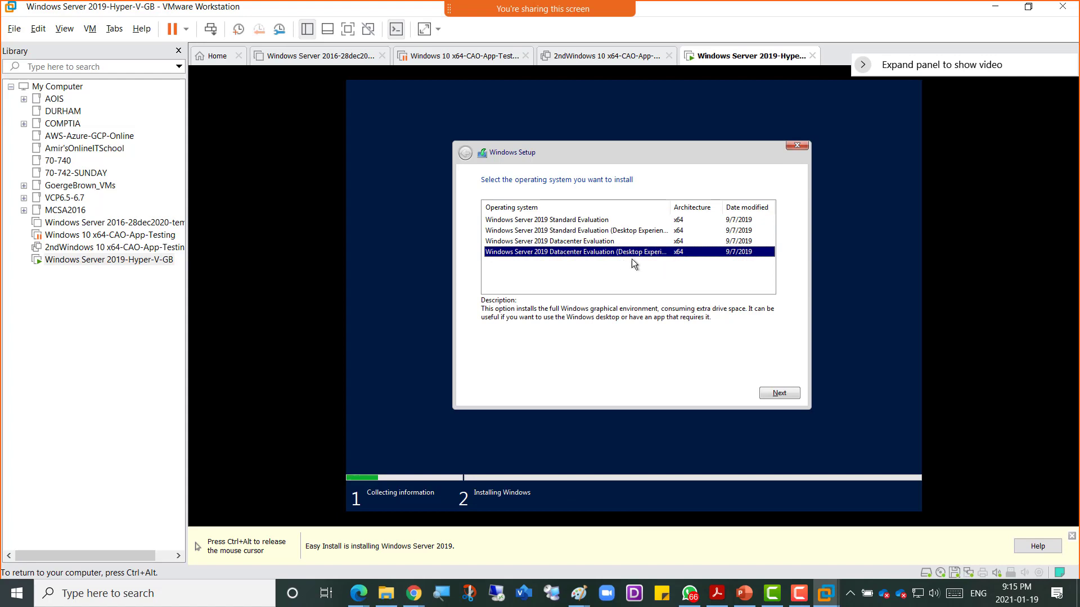
left_click(780, 392)
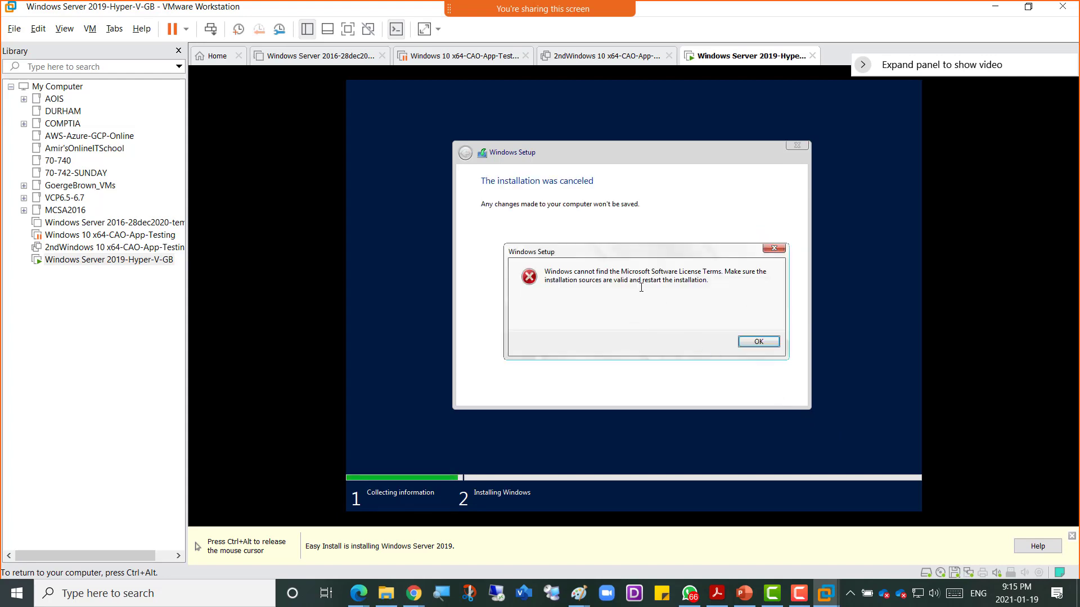
Step: Dismiss the license-terms error and power off the Windows Server 2019-Hyper-V-GB VM
left_click(757, 343)
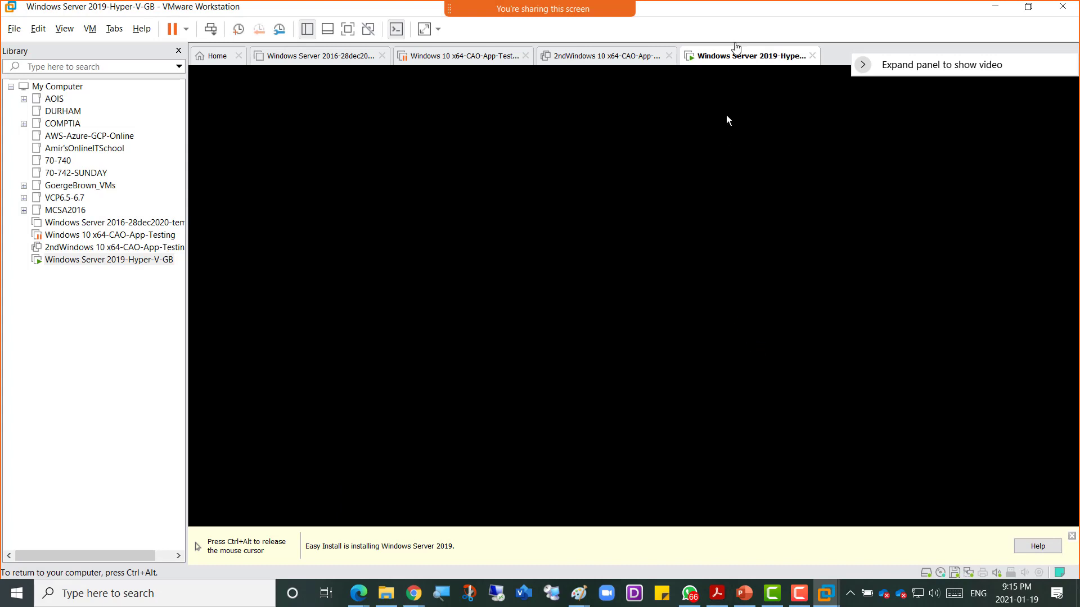
right_click(740, 61)
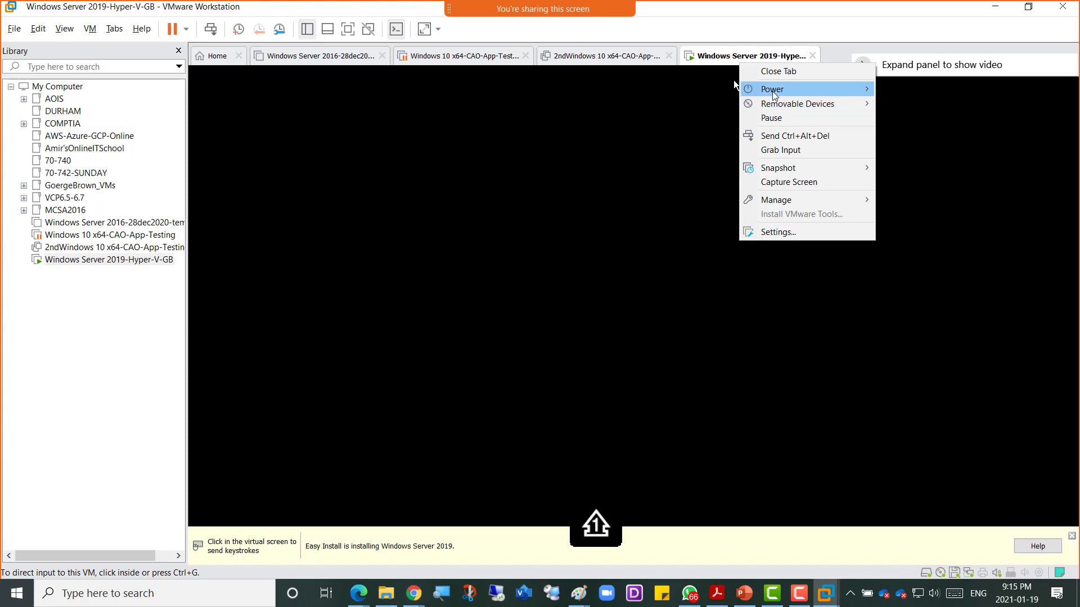
mouse_move(774, 90)
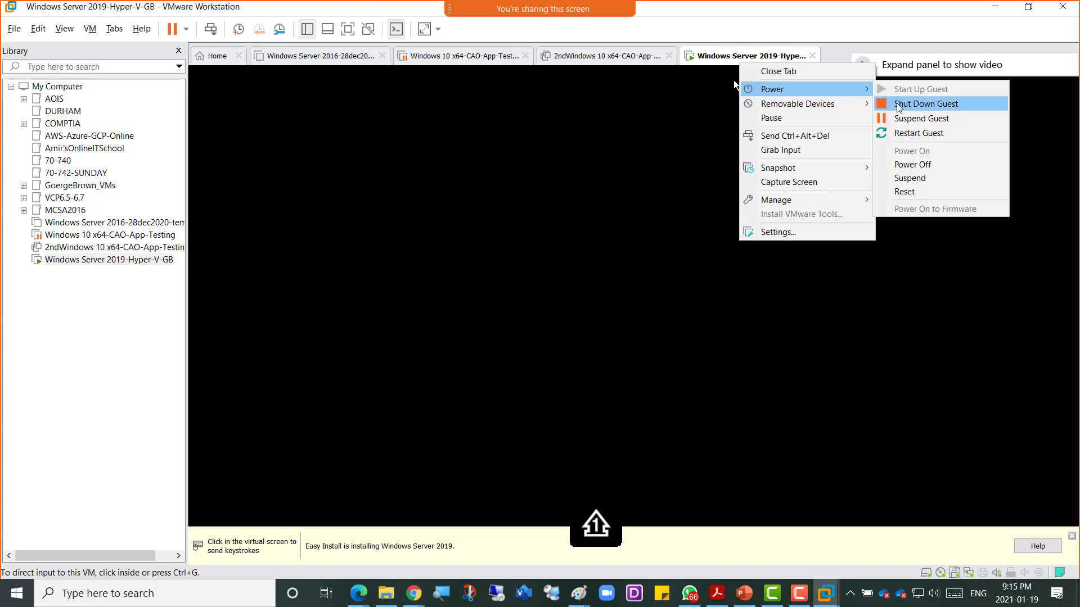
left_click(919, 164)
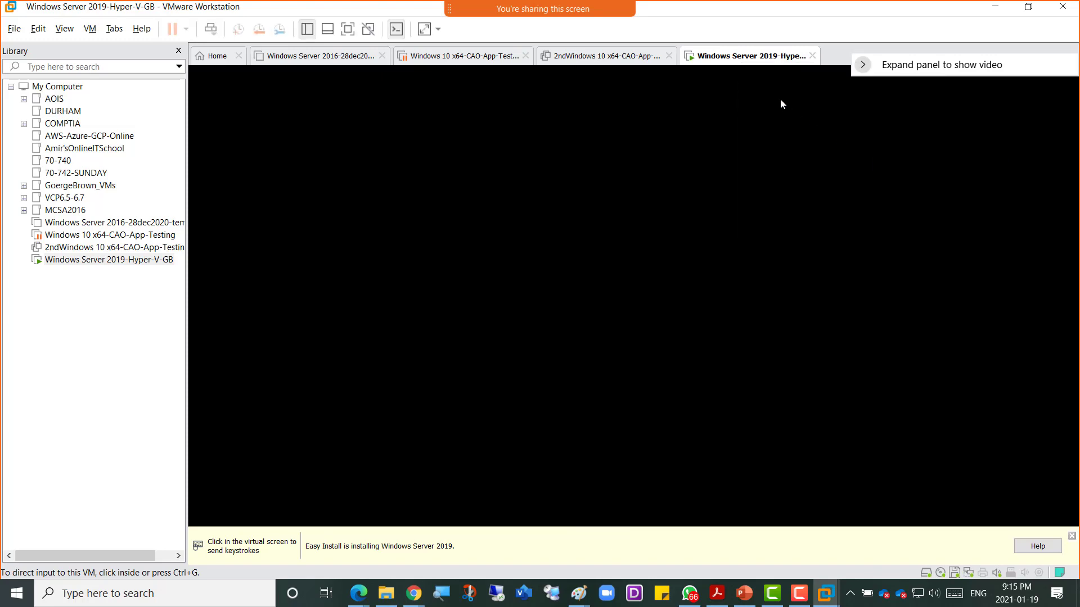
Step: Delete the Windows Server 2019-Hyper-V-GB VM from disk and confirm
right_click(725, 61)
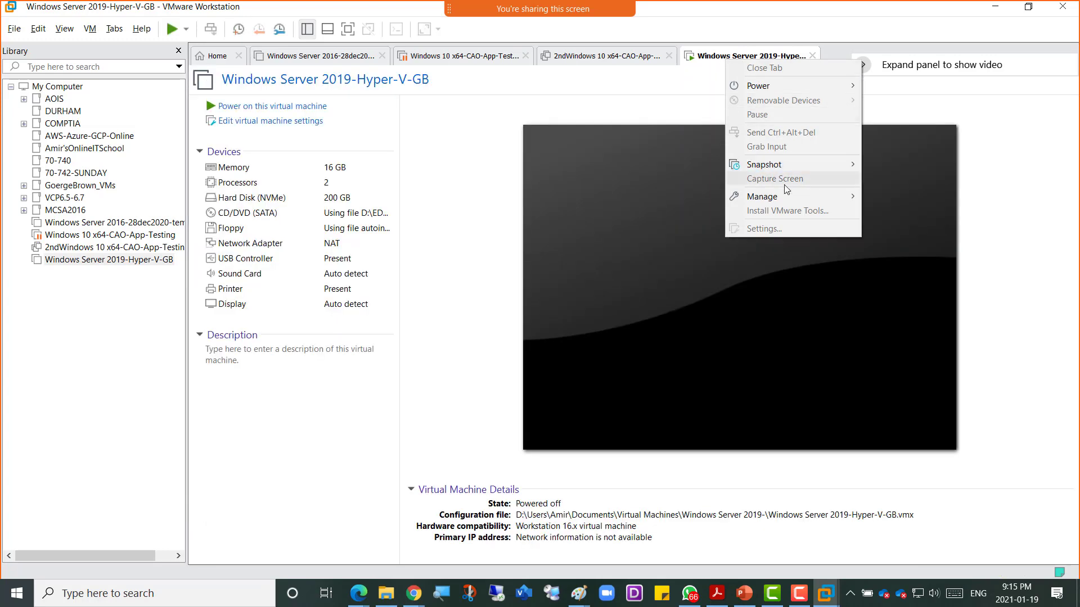
mouse_move(786, 198)
left_click(941, 274)
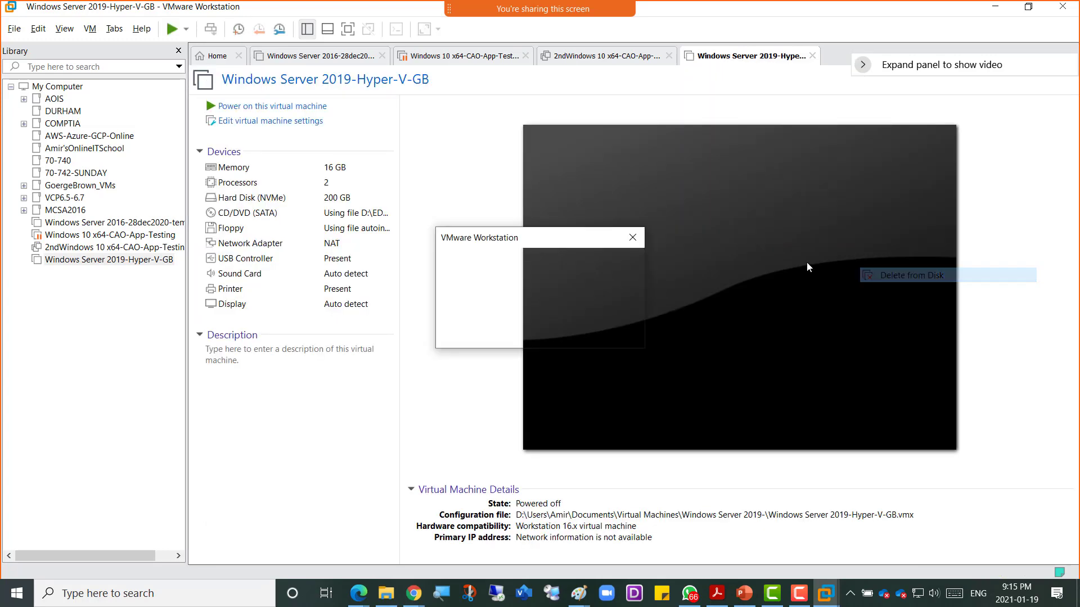
left_click(560, 326)
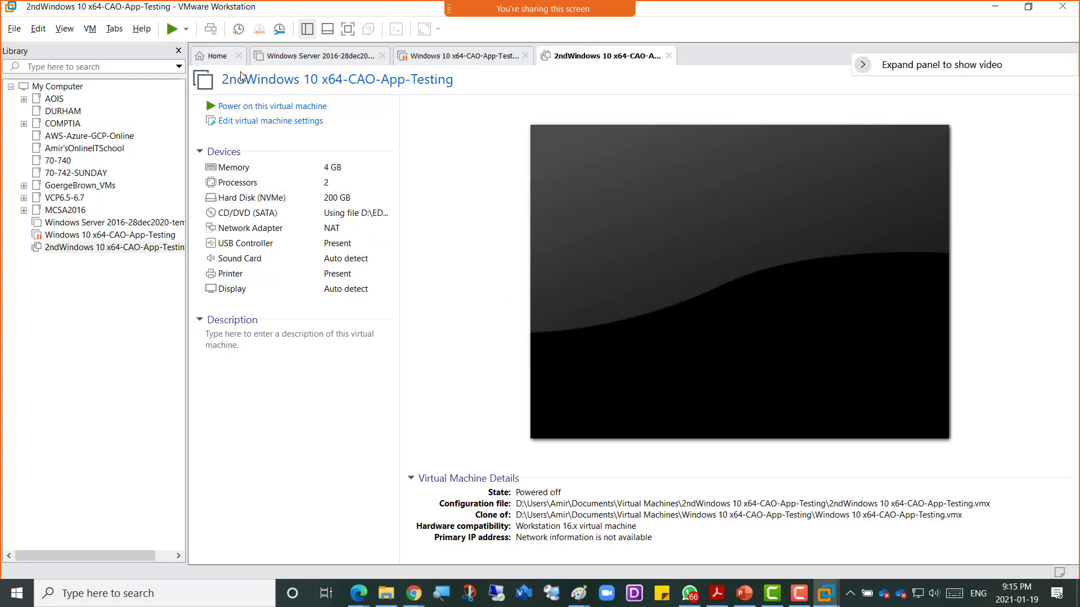
Step: From the Home page, begin a typical new VM that will have its operating system installed later
left_click(218, 64)
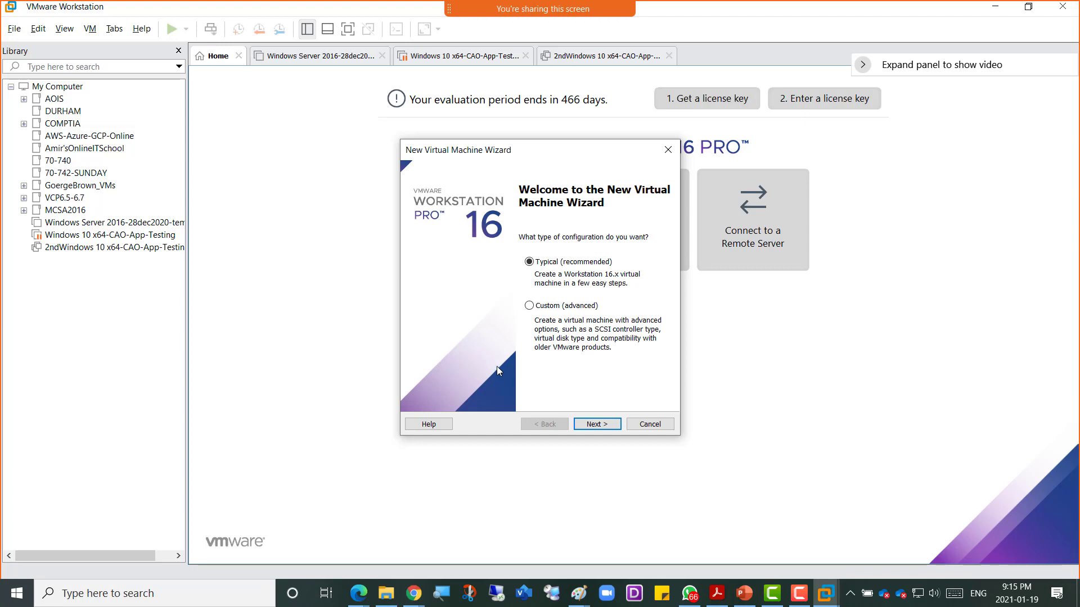
left_click(594, 424)
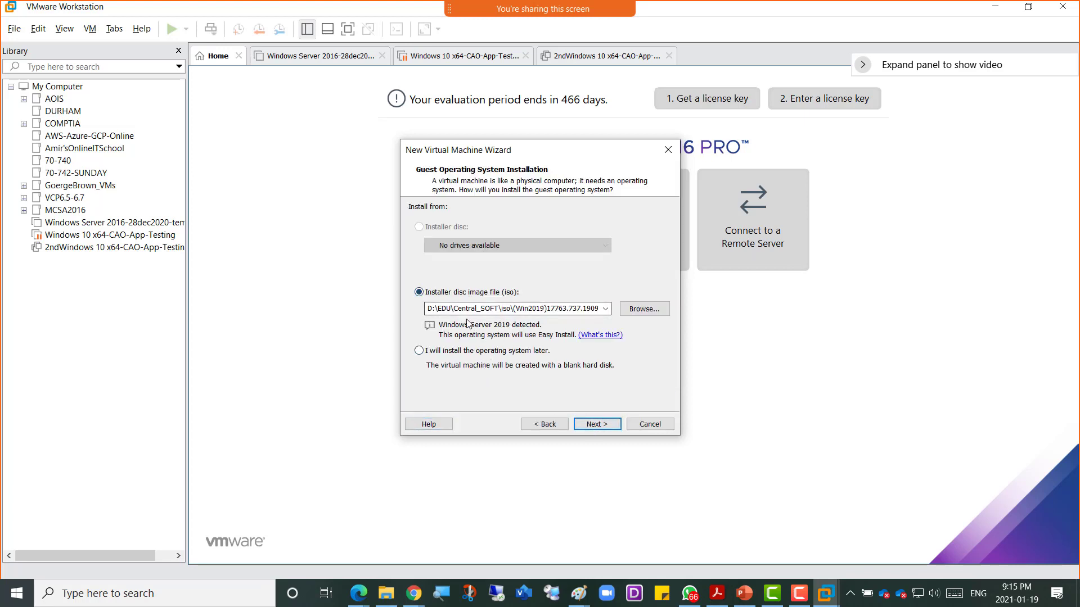
left_click(448, 353)
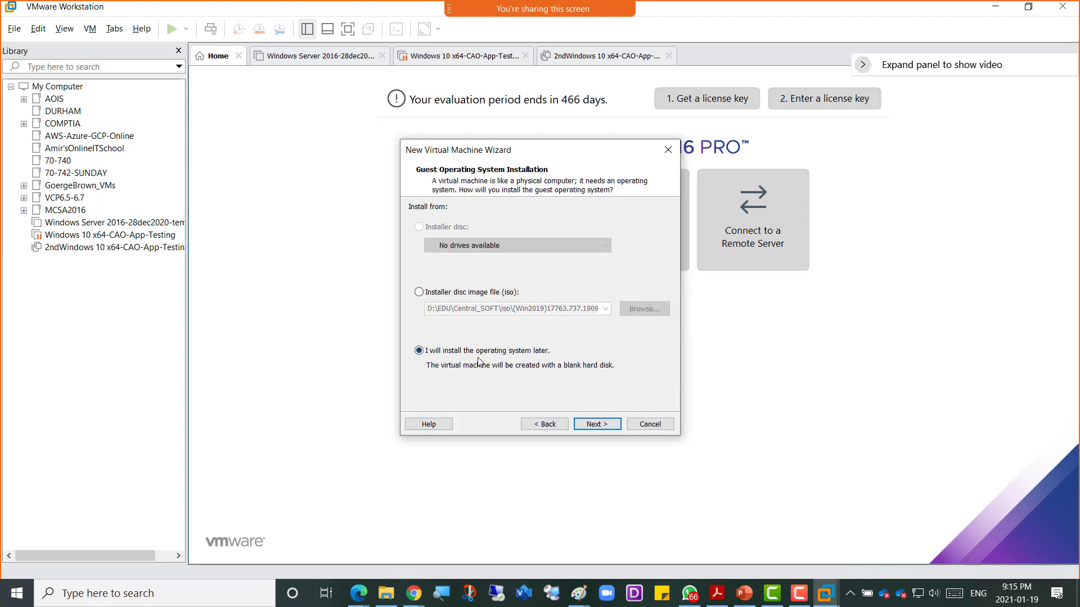
left_click(592, 426)
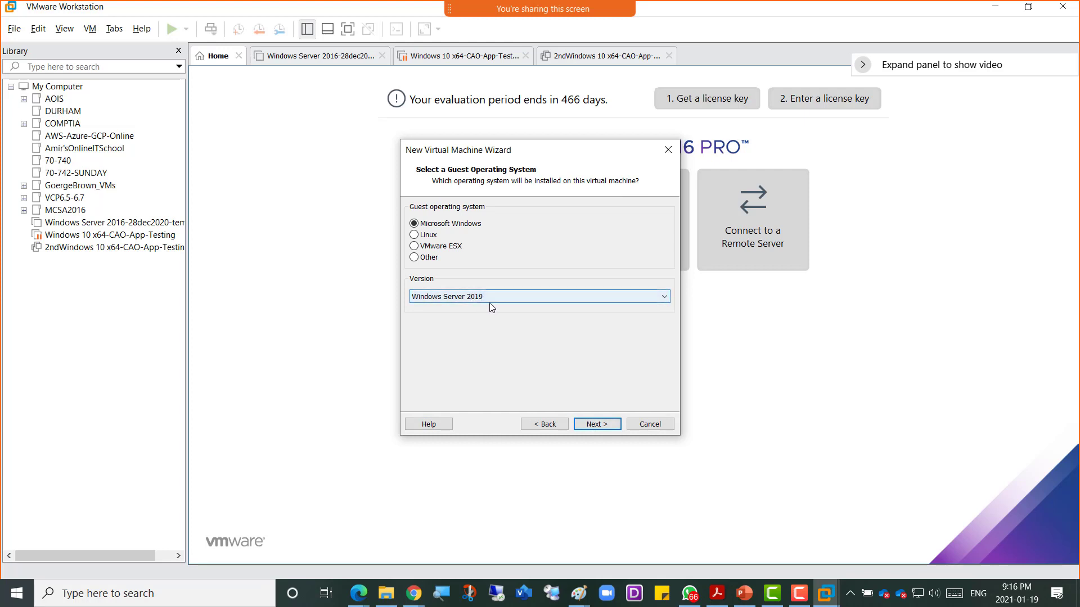
Step: Keep Windows Server 2019 as guest, name the VM 'Windows Server 2019-GB-19Jan2021', and adjust its location drive
left_click(597, 424)
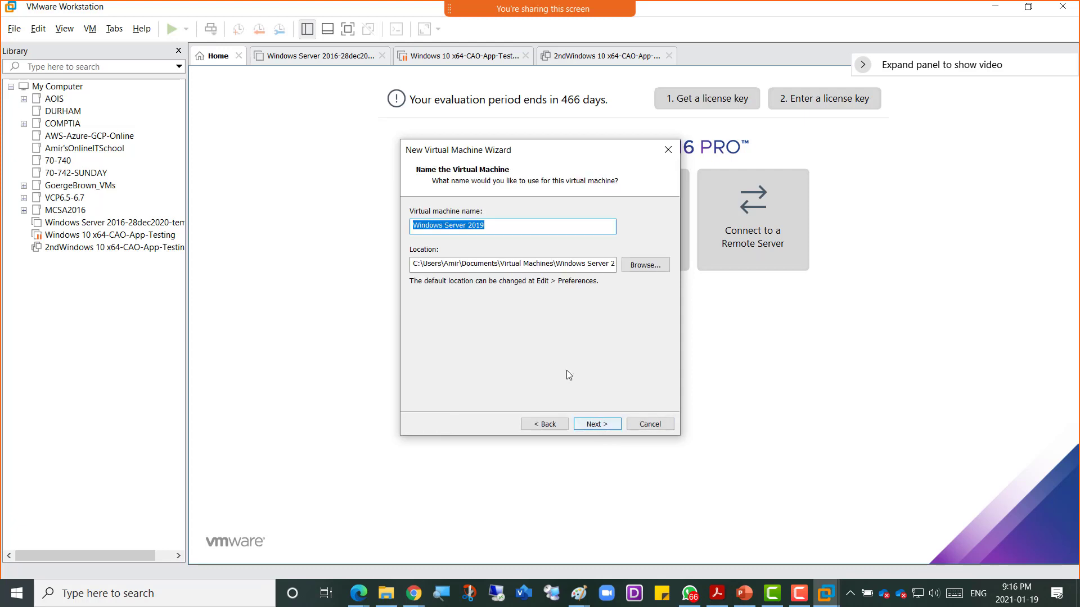
left_click(494, 225)
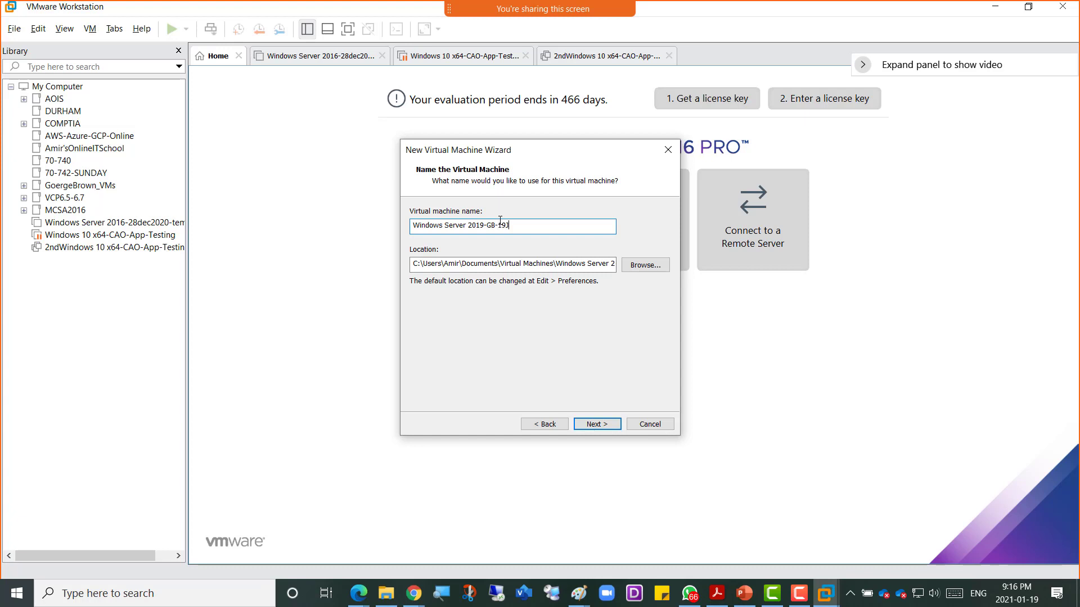
type("an2021")
left_click(446, 262)
left_click_drag(419, 263, 413, 264)
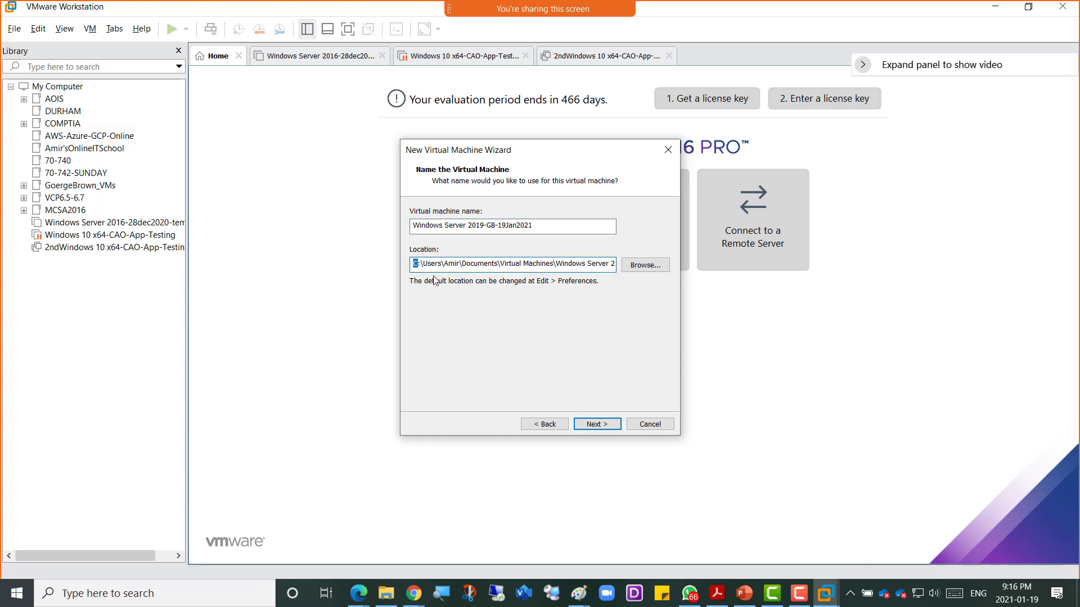
Step: Set a 200 GB maximum disk size stored as a single file
left_click(615, 426)
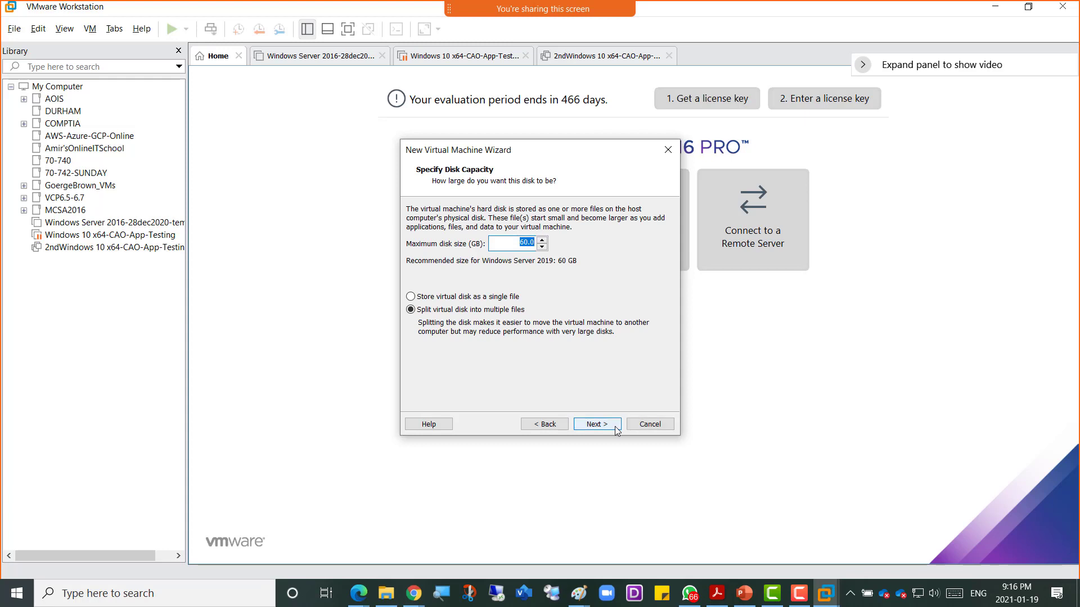
type("20")
left_click(493, 297)
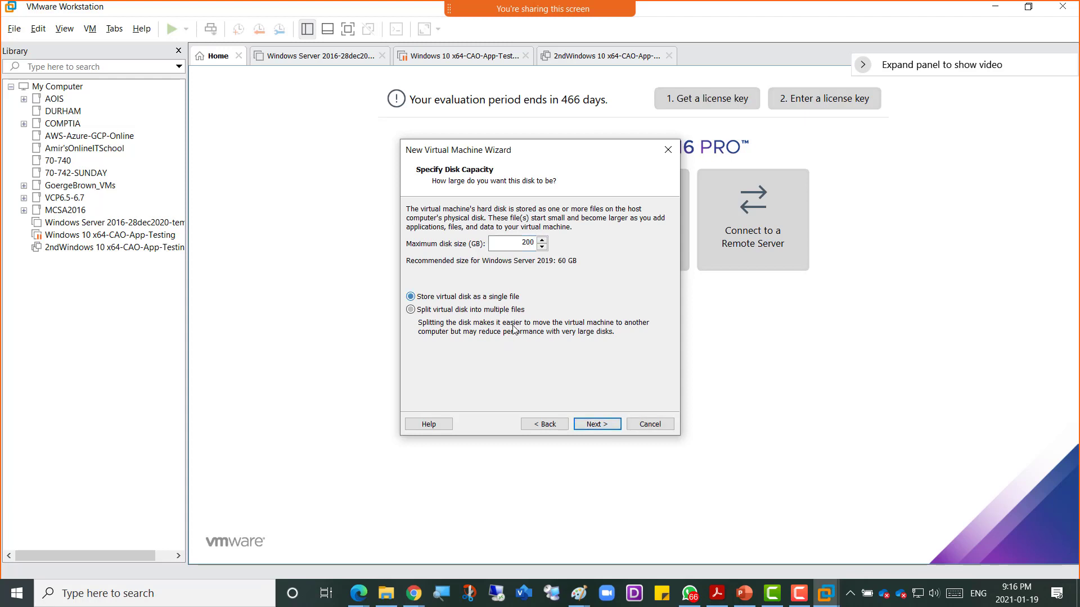
left_click(599, 426)
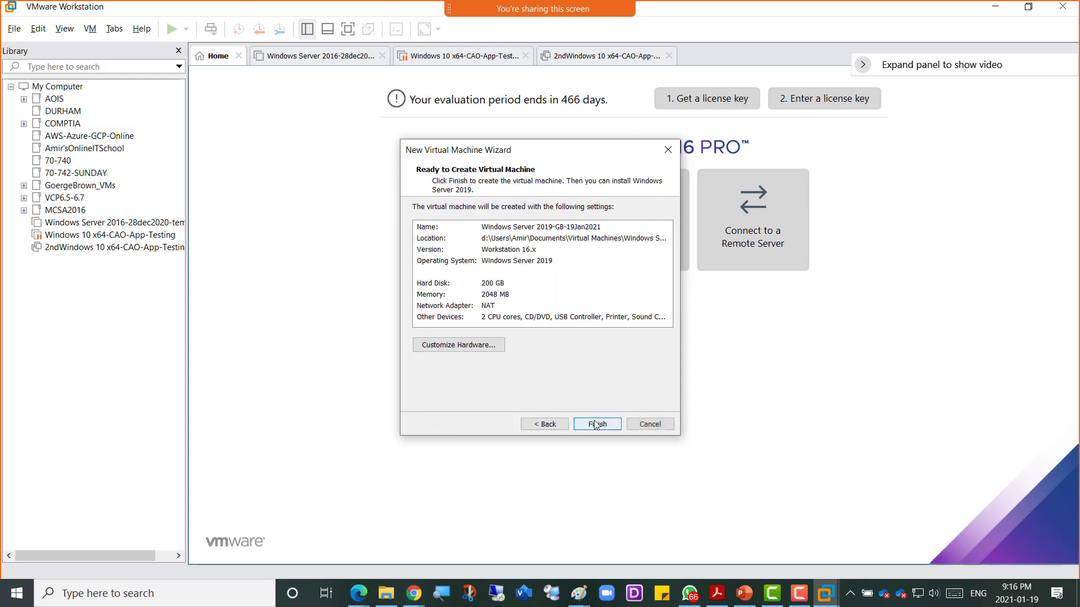
Step: Set memory to 16384 MB, create the VM, power it on, and decline the device reconnect prompt
left_click(481, 348)
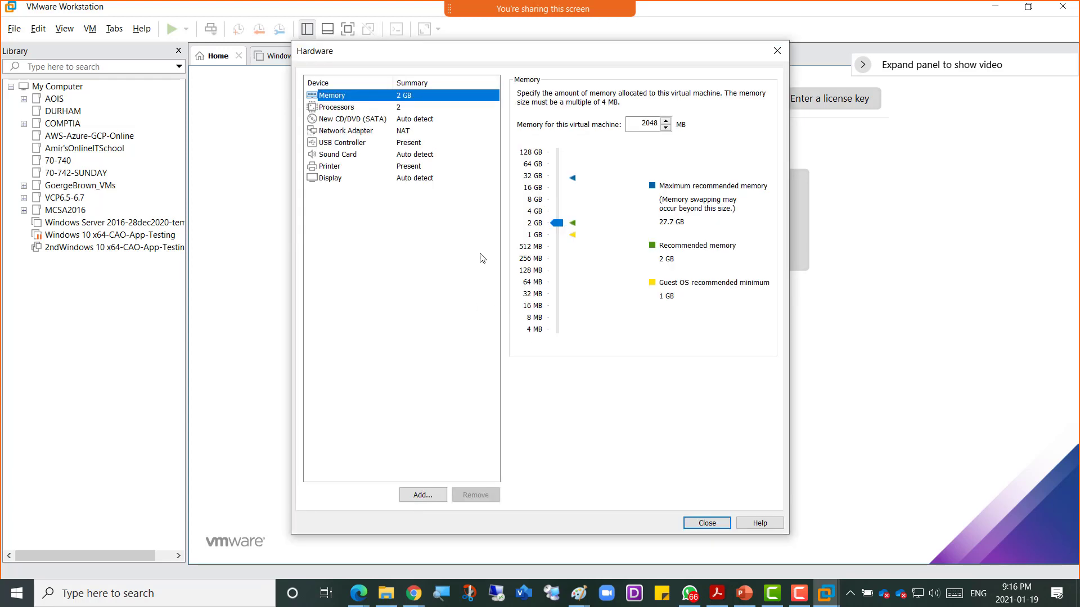
left_click(536, 189)
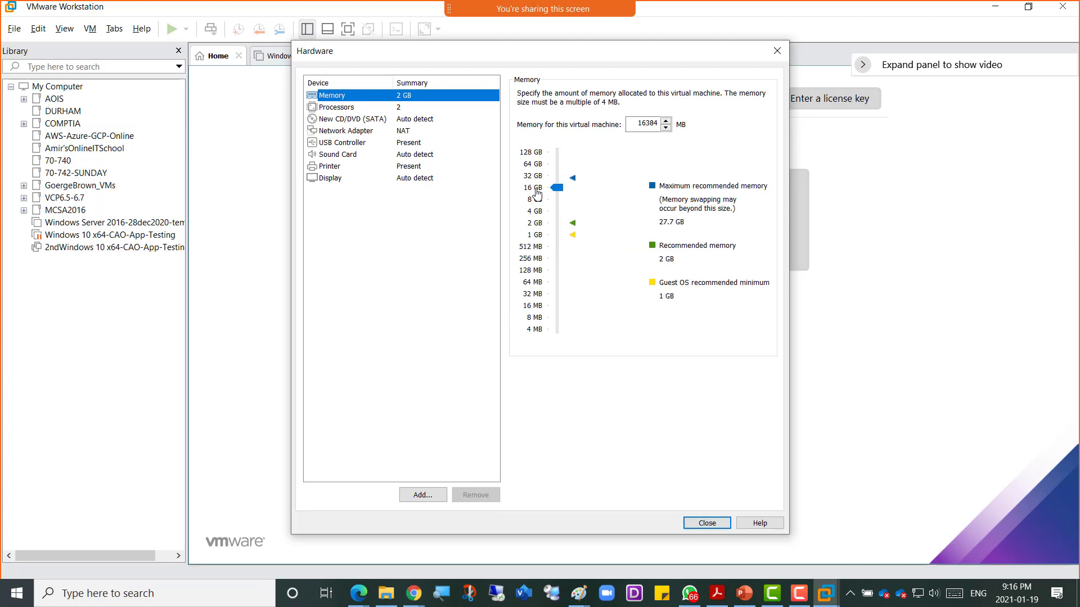
left_click(697, 525)
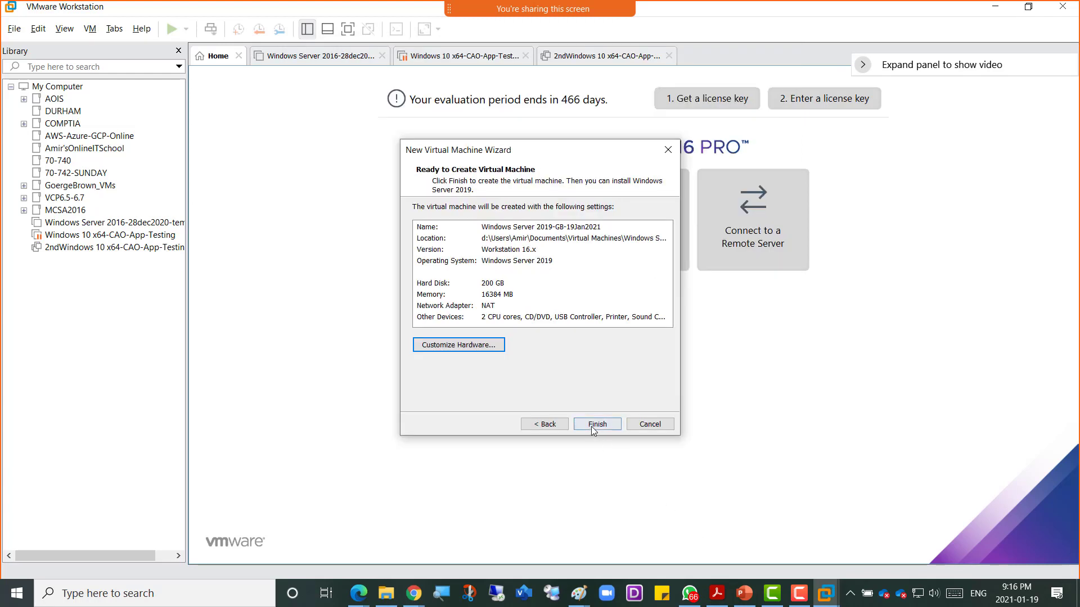
left_click(591, 424)
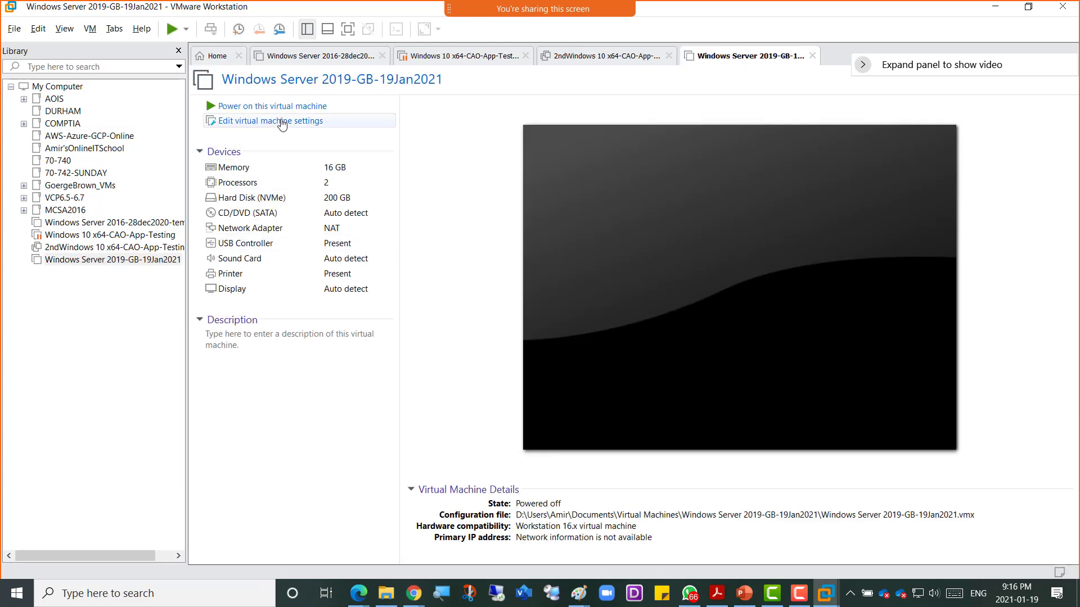
left_click(287, 107)
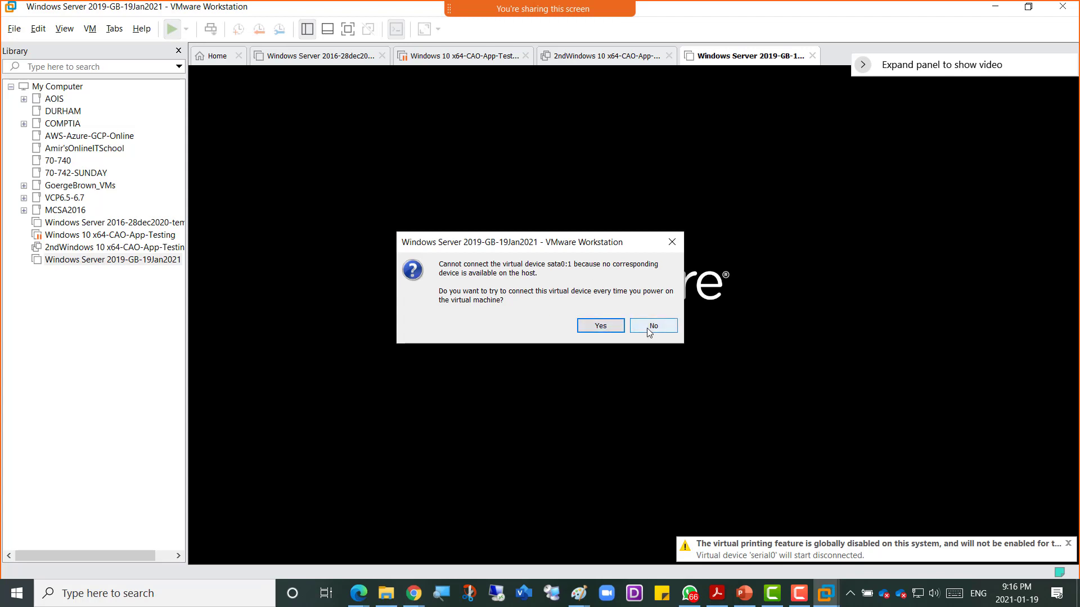
left_click(647, 328)
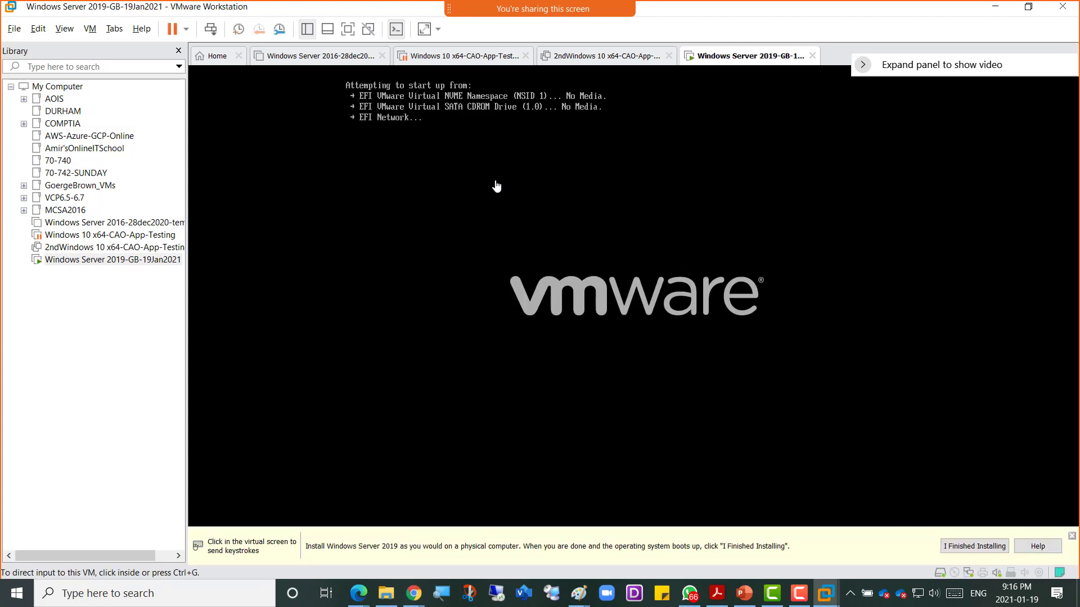
Step: In the VM's CD/DVD (SATA) settings, enable Connected, Connect at power on, and Use ISO image file
right_click(743, 61)
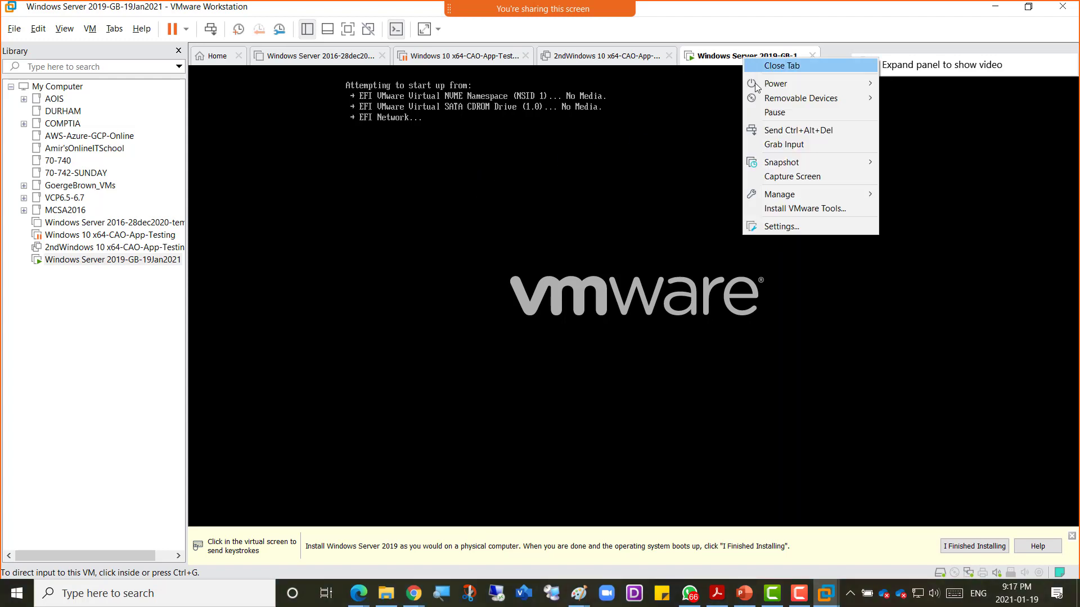
left_click(790, 227)
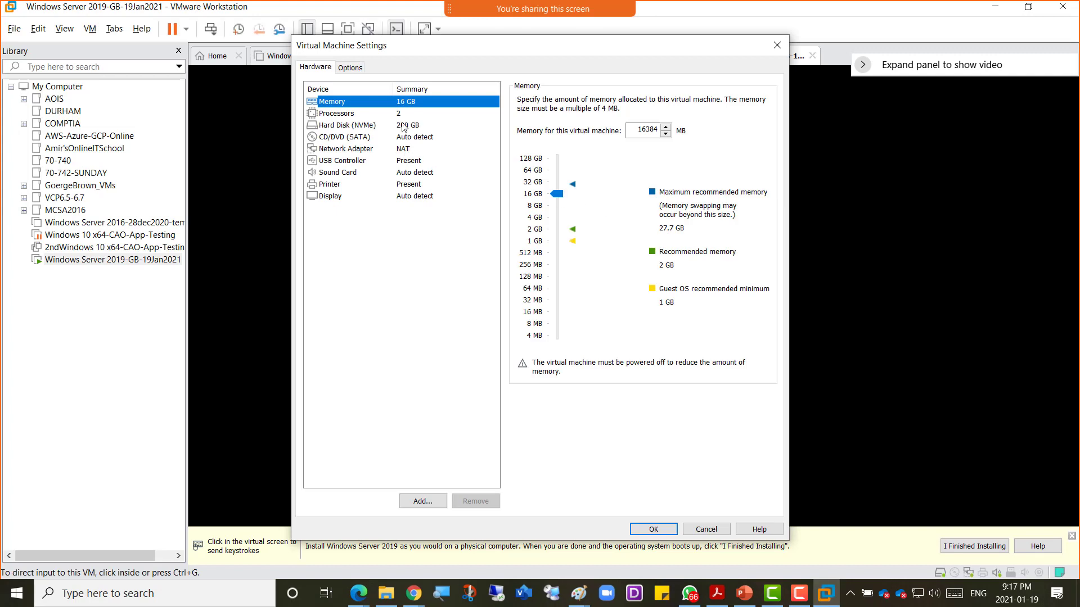
left_click(371, 137)
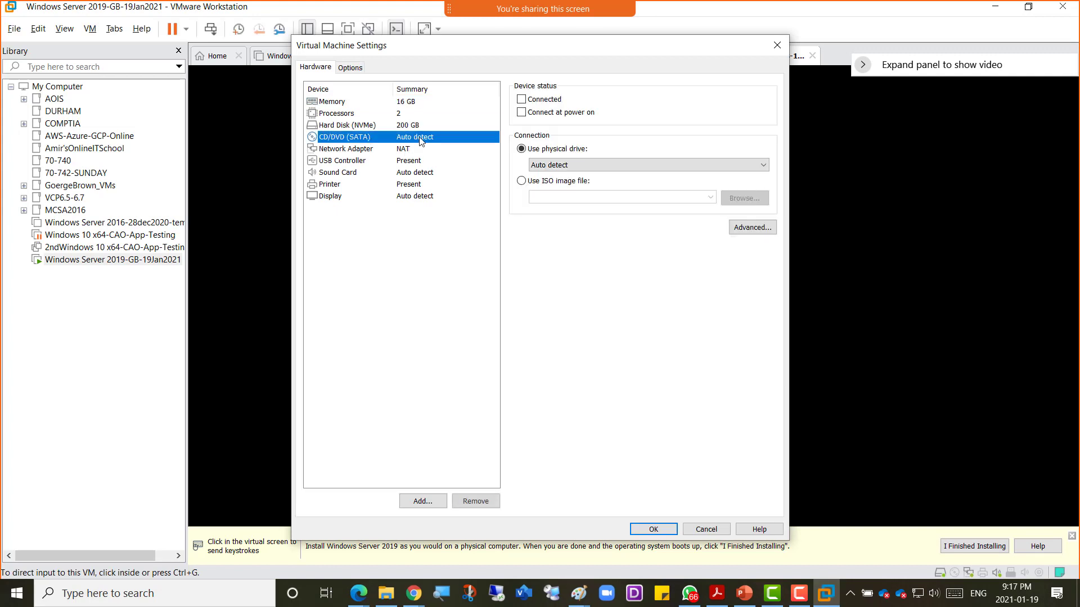
left_click(521, 100)
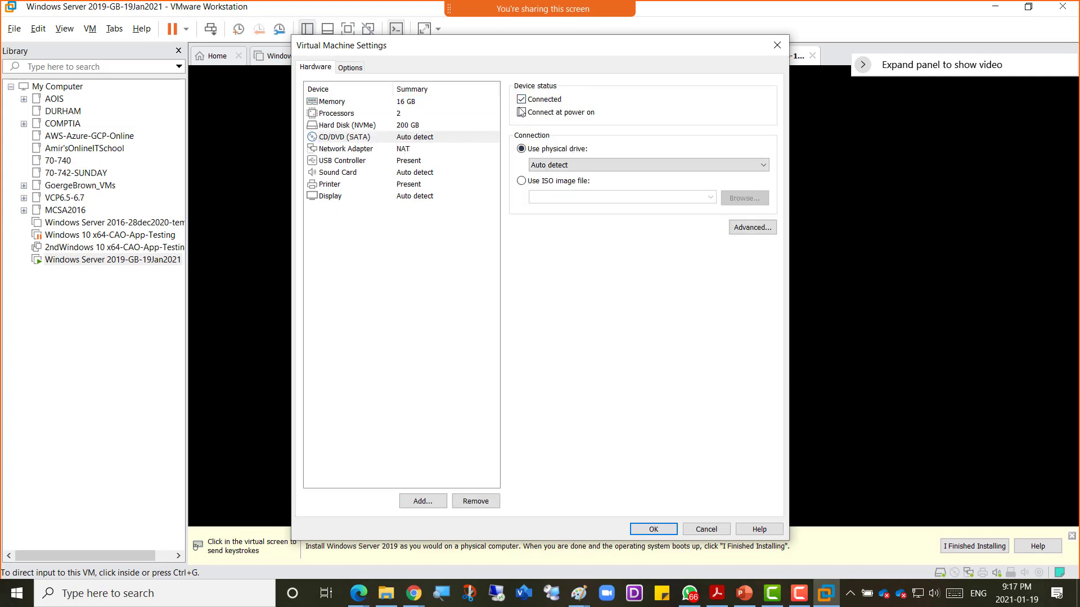
left_click(520, 113)
left_click(522, 181)
Step: Pick the Win2019 ISO from D:\EDU\Central_SOFT\iso and apply the settings
left_click(745, 198)
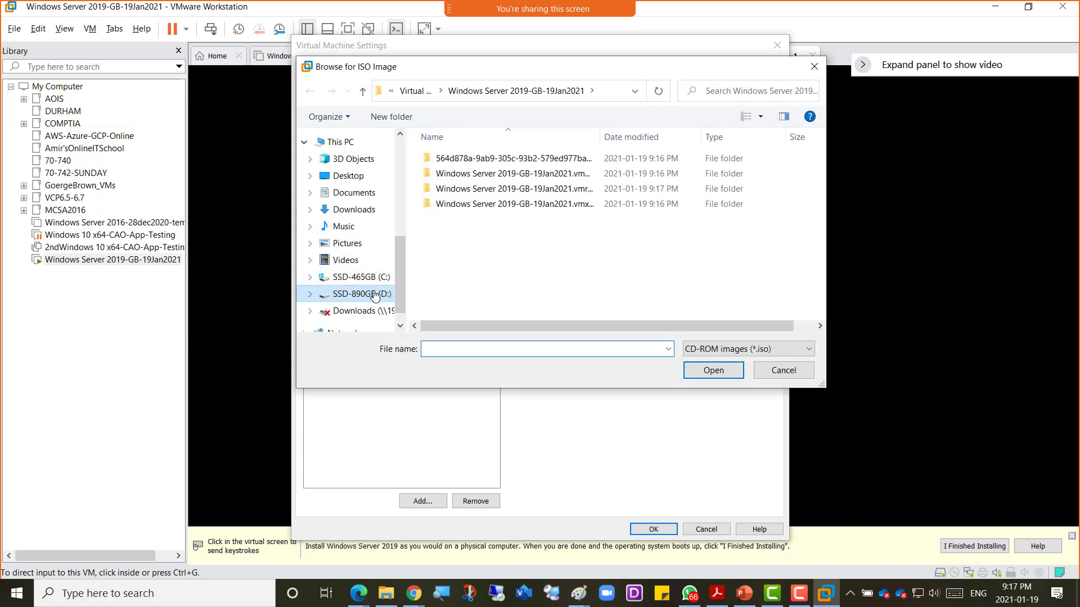
left_click(374, 294)
double_click(442, 168)
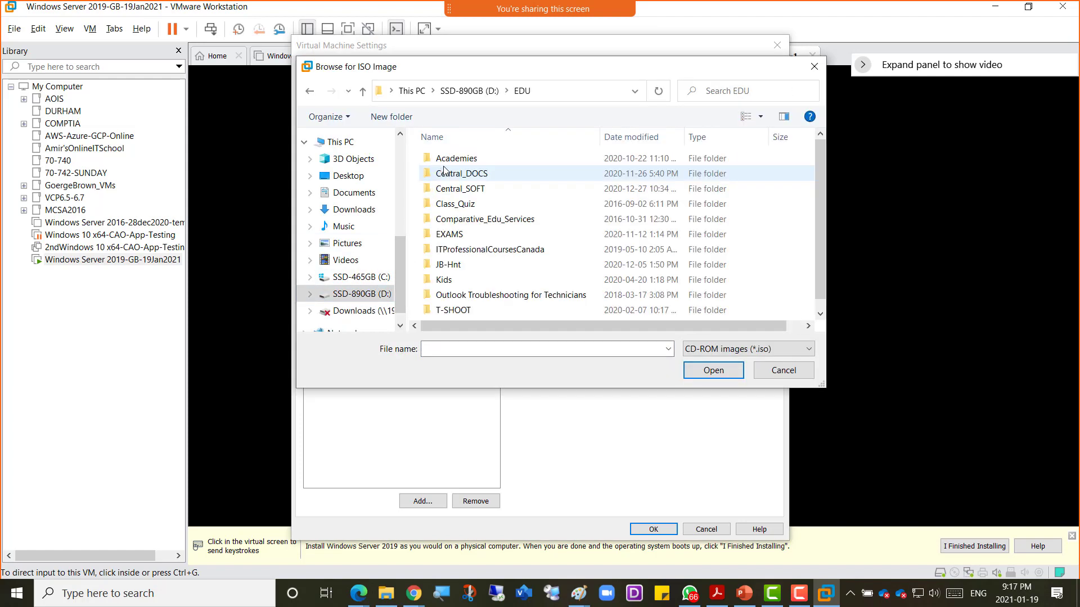
double_click(452, 189)
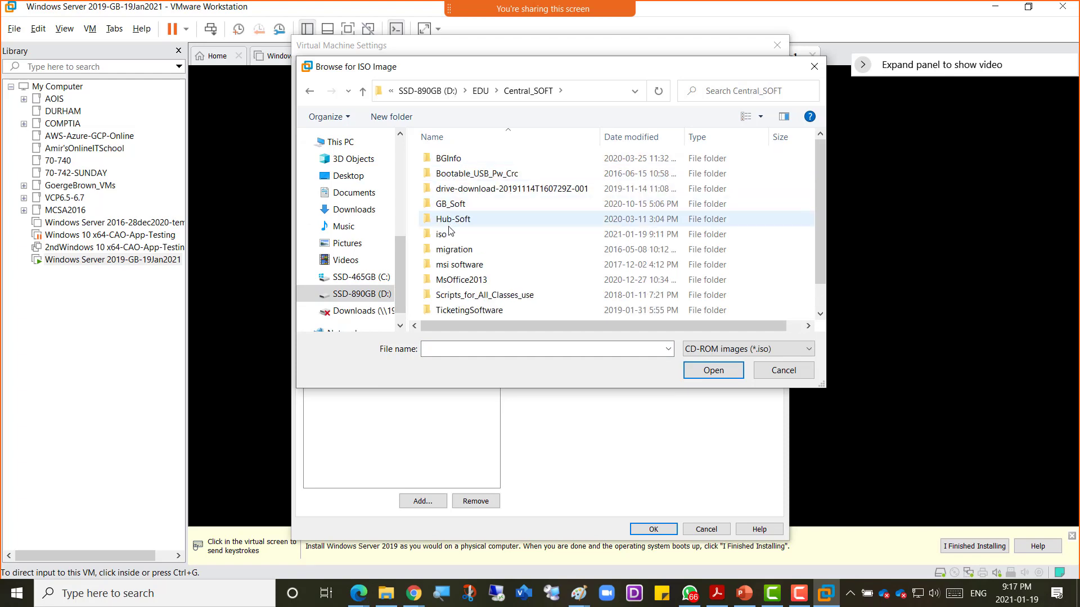
left_click(447, 235)
left_click(453, 158)
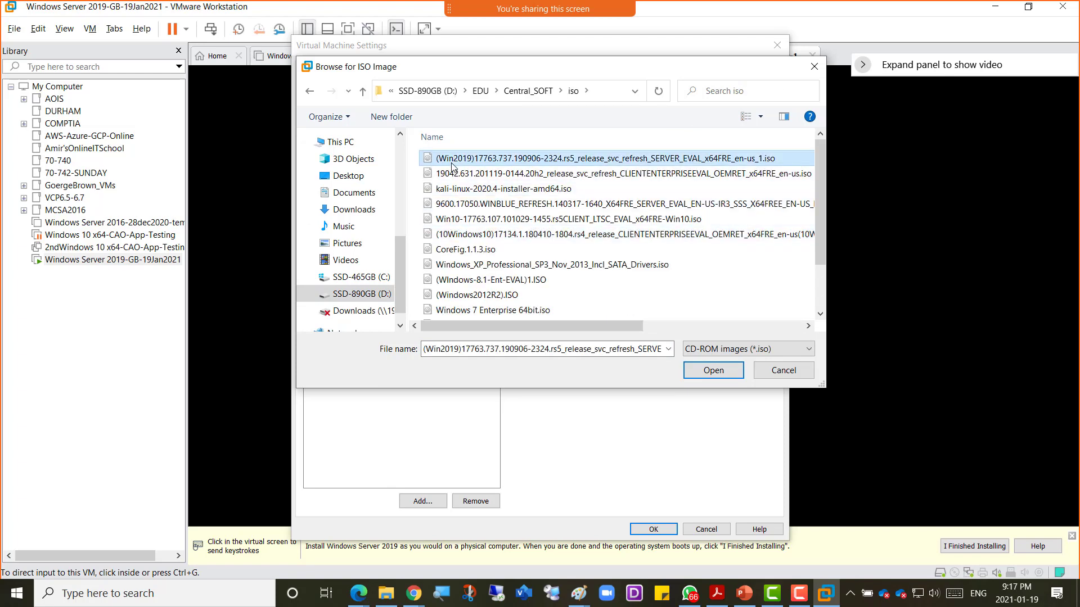
left_click(713, 370)
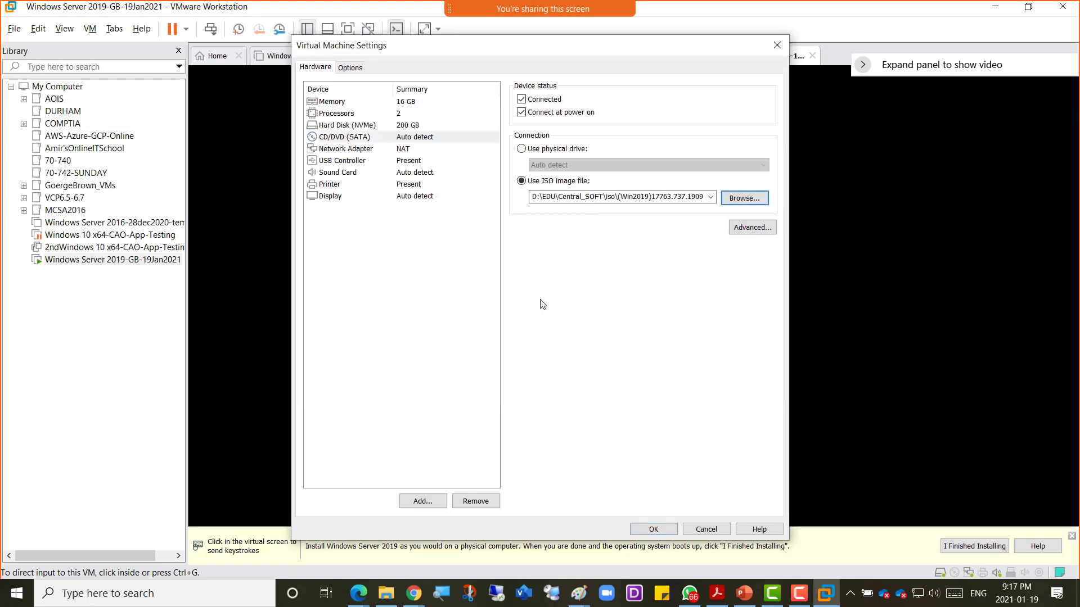
left_click(654, 529)
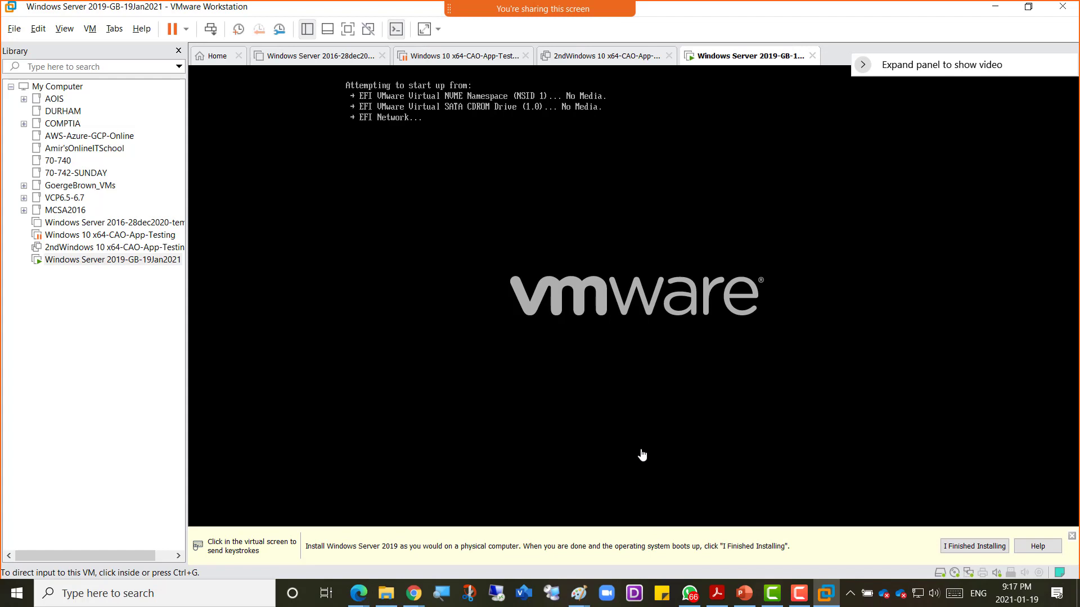
Step: Restart the guest from the VM tab's Power menu so it can boot from the ISO
left_click(475, 220)
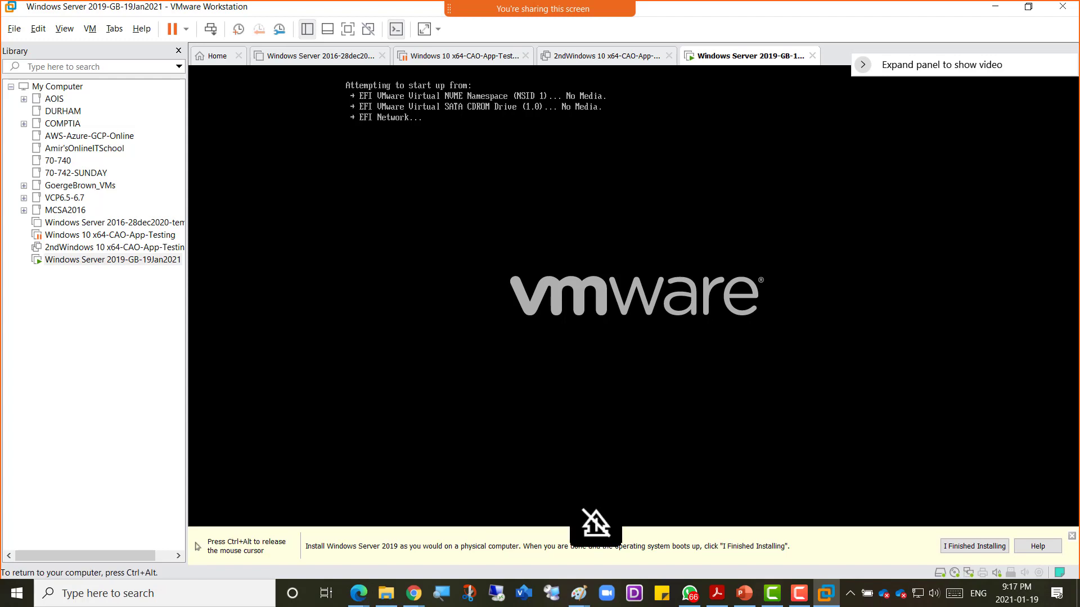
key("ctrl+alt")
right_click(736, 59)
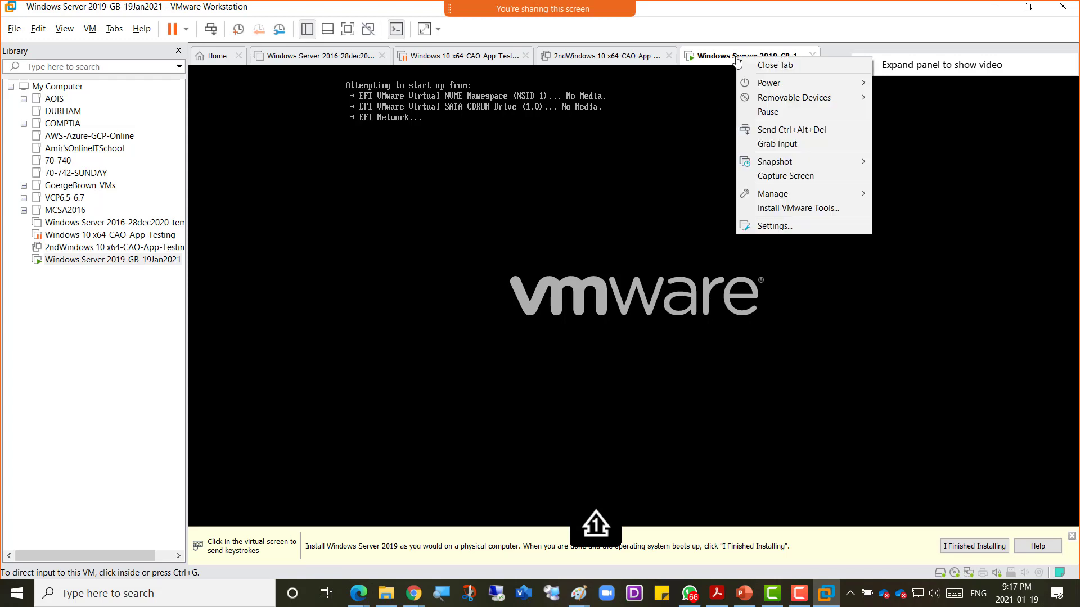
mouse_move(765, 85)
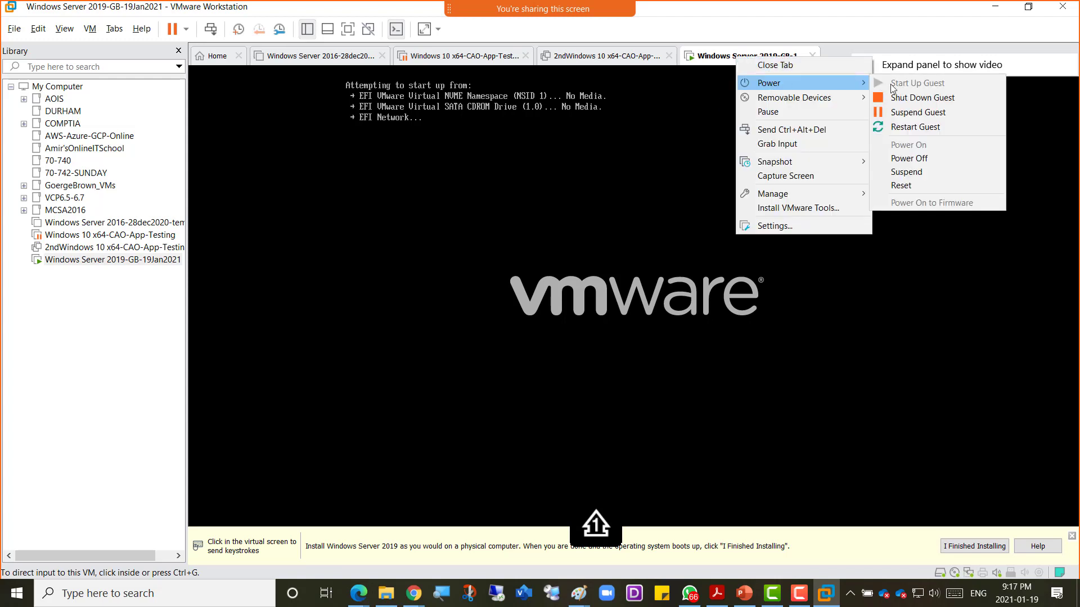
left_click(917, 128)
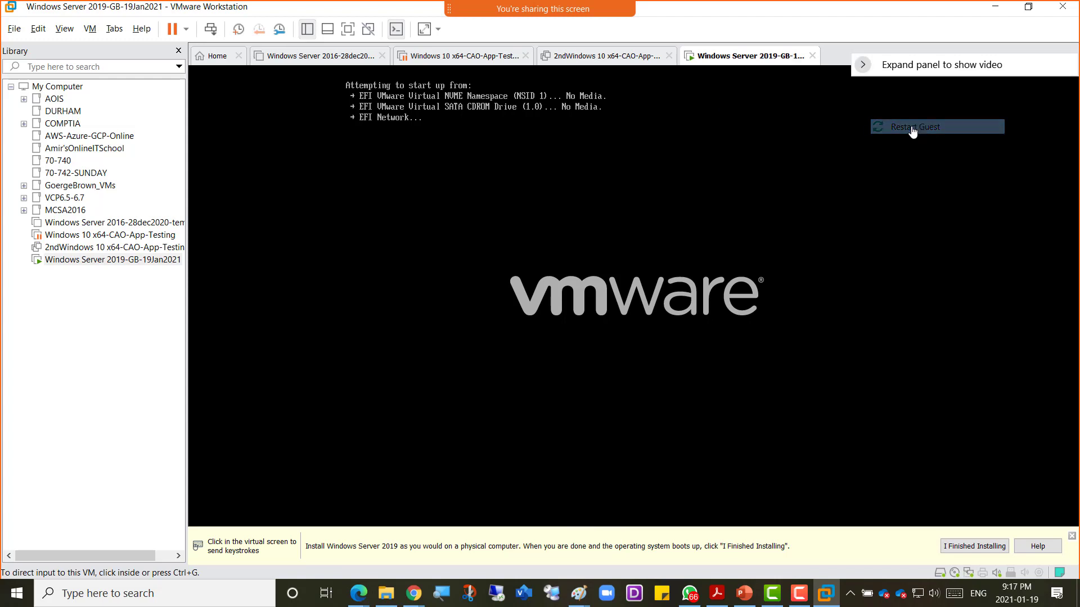
Step: Restart the guest again and press Enter to boot from the installation disc
left_click(464, 161)
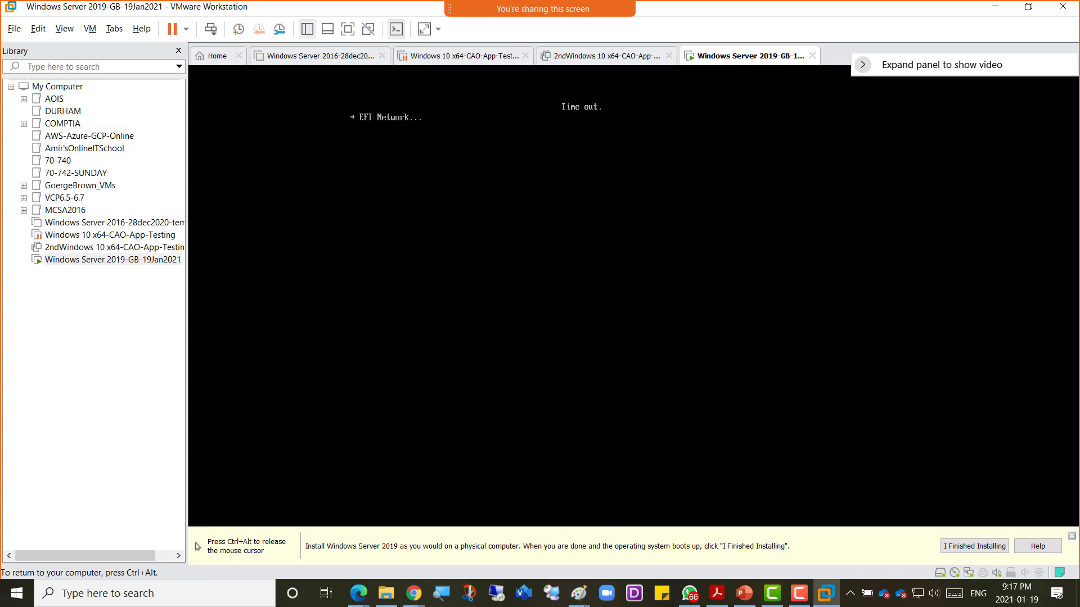
key("ctrl+alt")
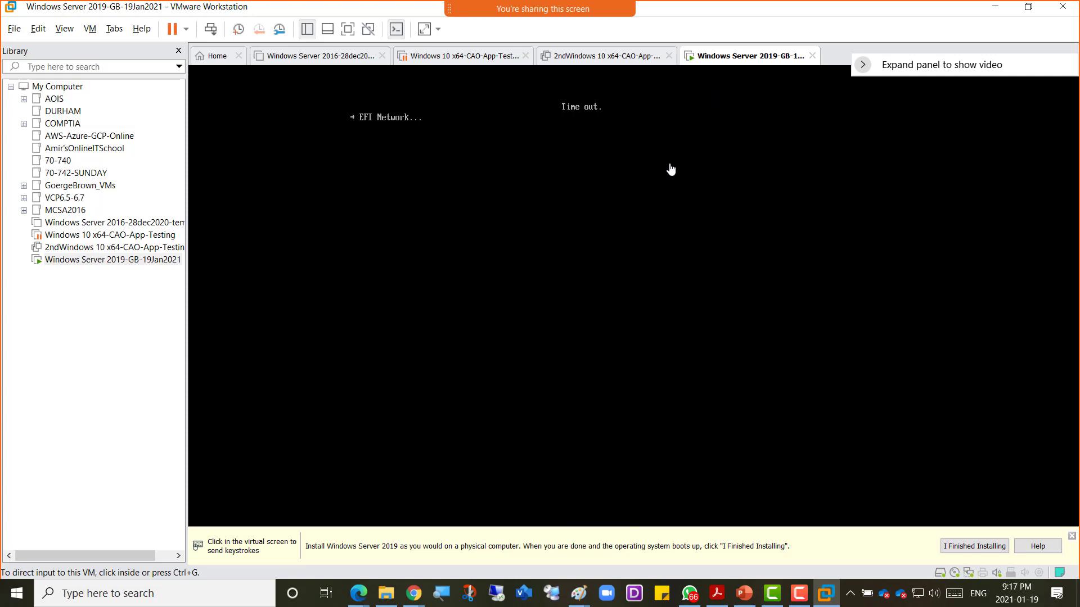
right_click(745, 60)
mouse_move(798, 82)
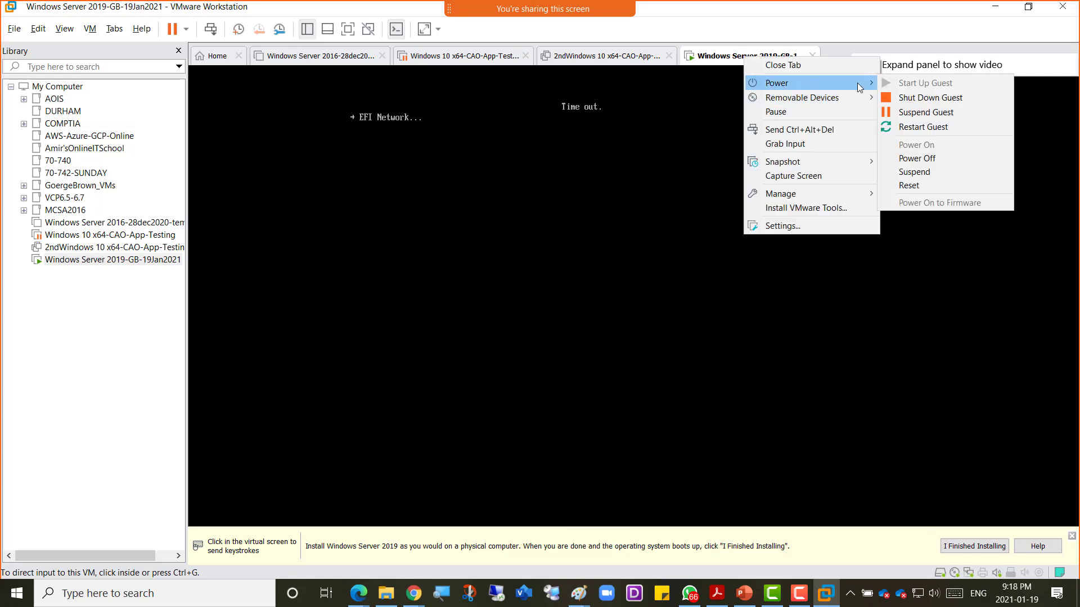
left_click(936, 128)
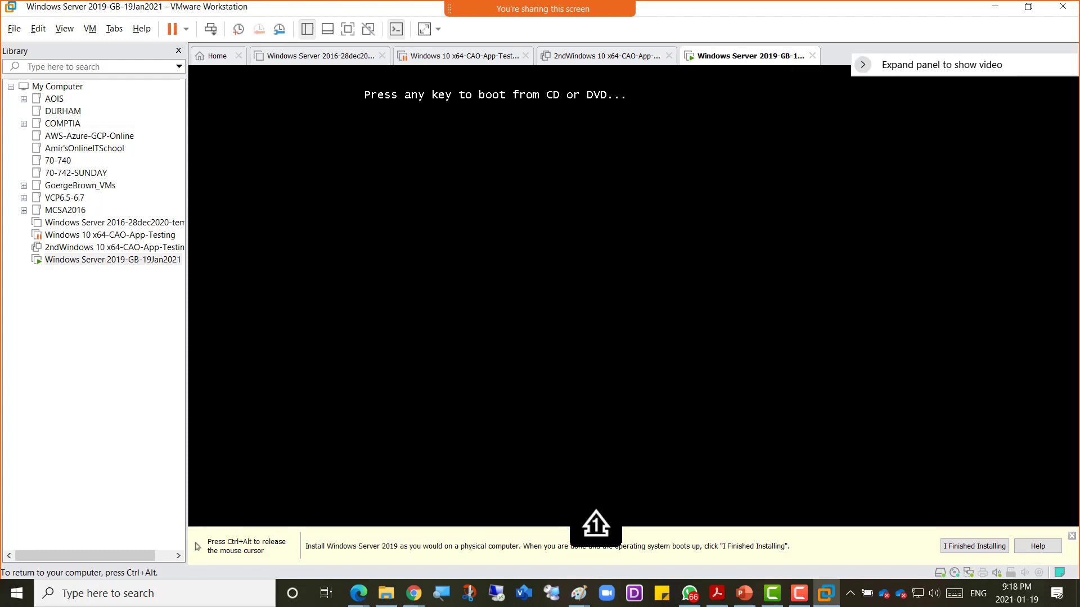
key("Return")
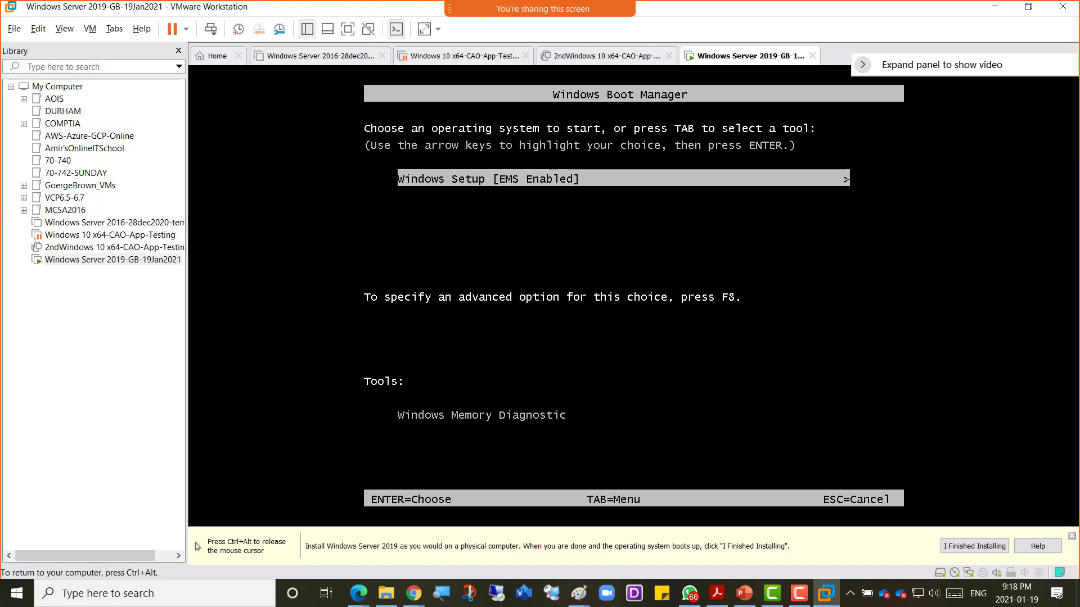
Step: Start Windows Setup, choose English (Canada) as the time and currency format, and continue
key("Return")
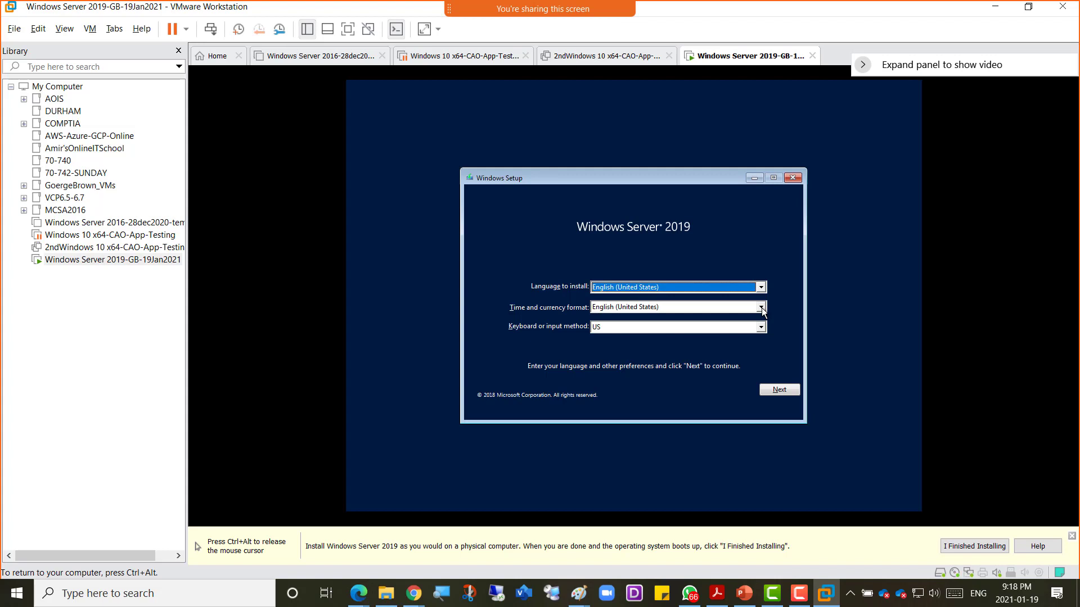
left_click(761, 309)
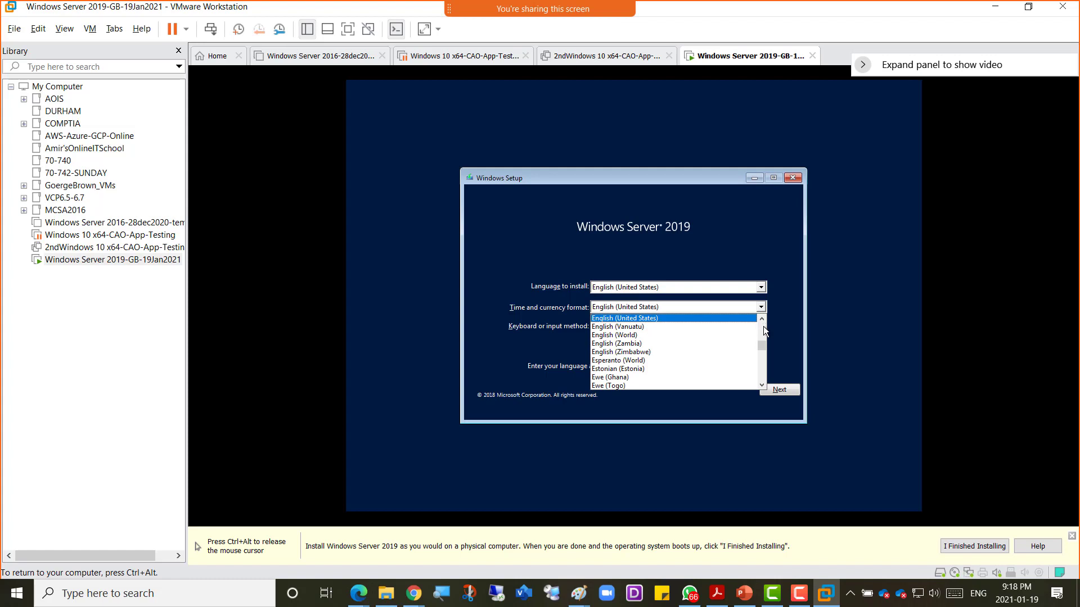
scroll(764, 326, "up", 5)
scroll(764, 326, "up", 14)
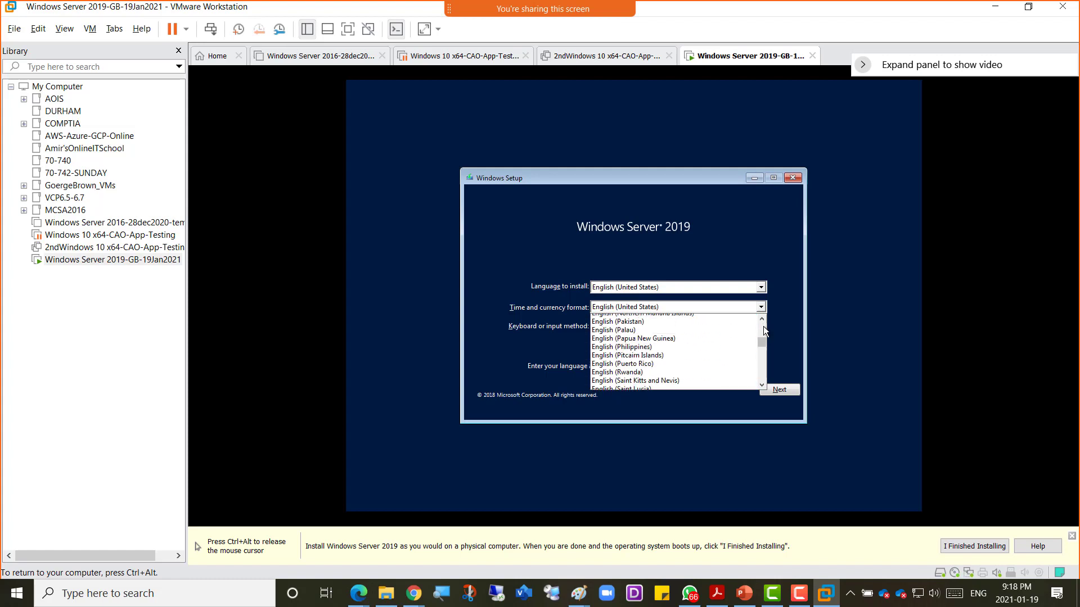
scroll(763, 326, "up", 8)
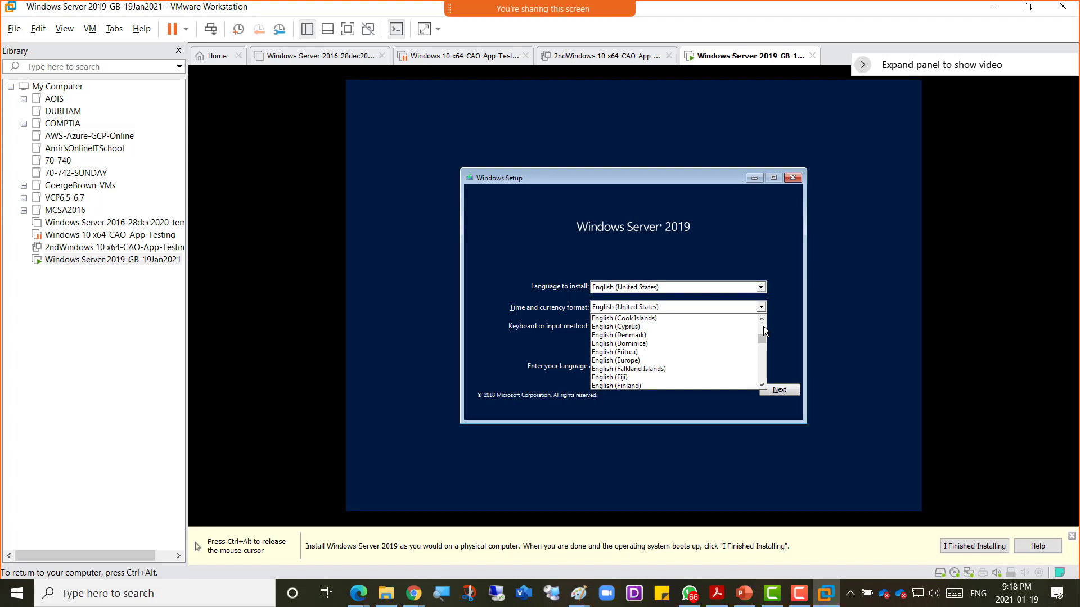
left_click(765, 318)
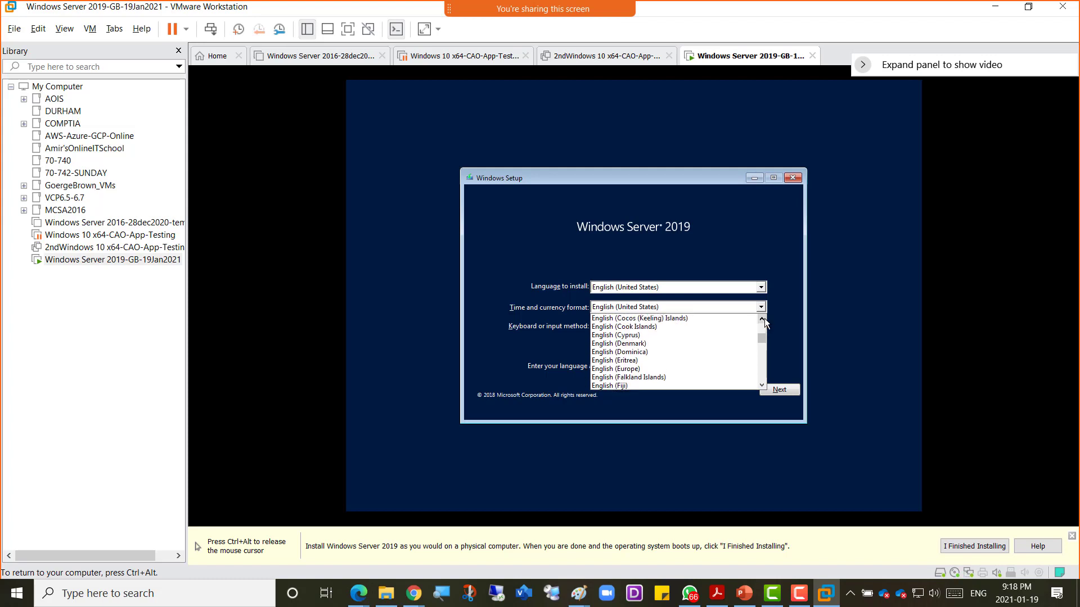
left_click(765, 318)
left_click(764, 318)
left_click(764, 318)
left_click(764, 318)
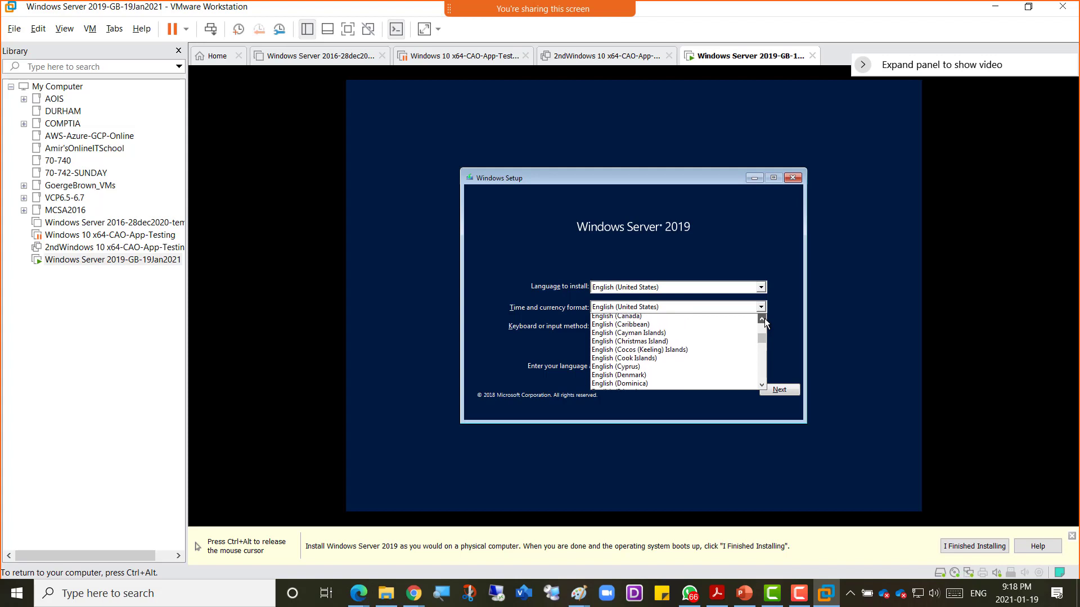
left_click(764, 318)
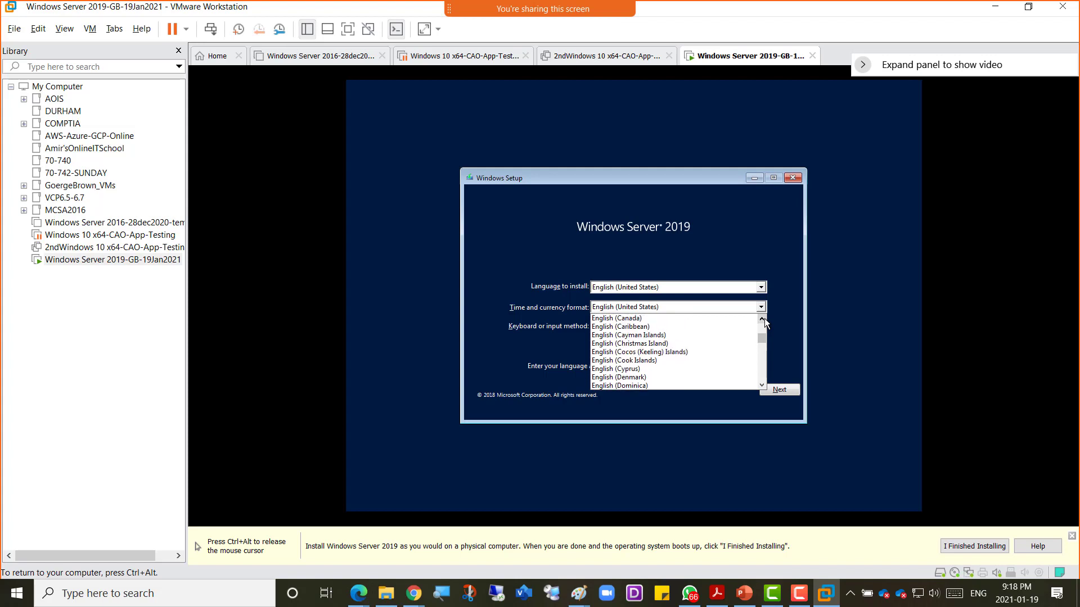
left_click(694, 319)
left_click(788, 393)
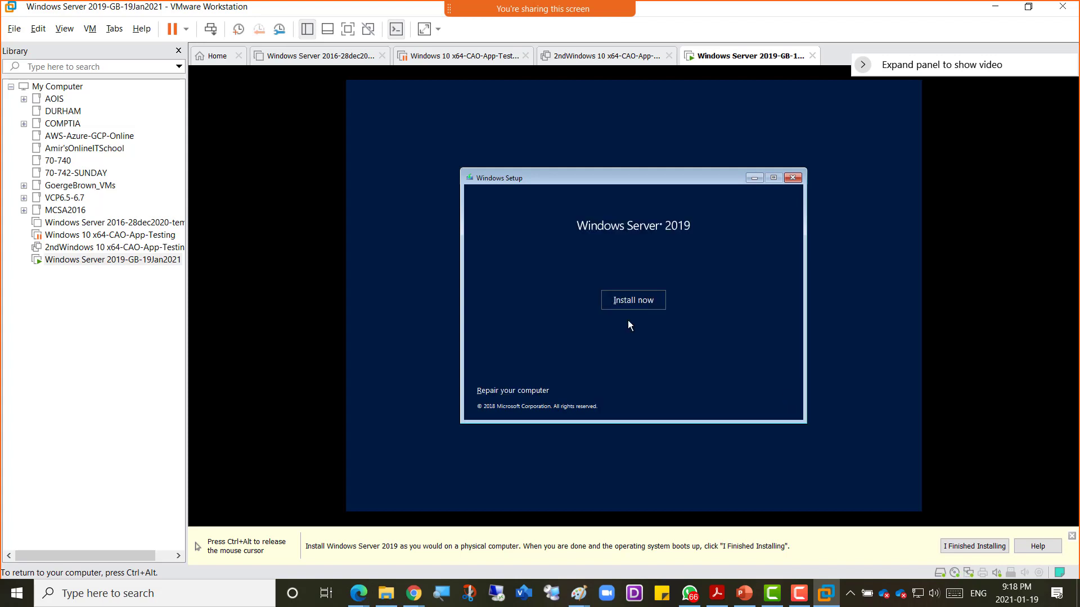
Step: Choose Datacenter Evaluation (Desktop Experience), accept the license, and custom-install onto the 200 GB drive
left_click(606, 300)
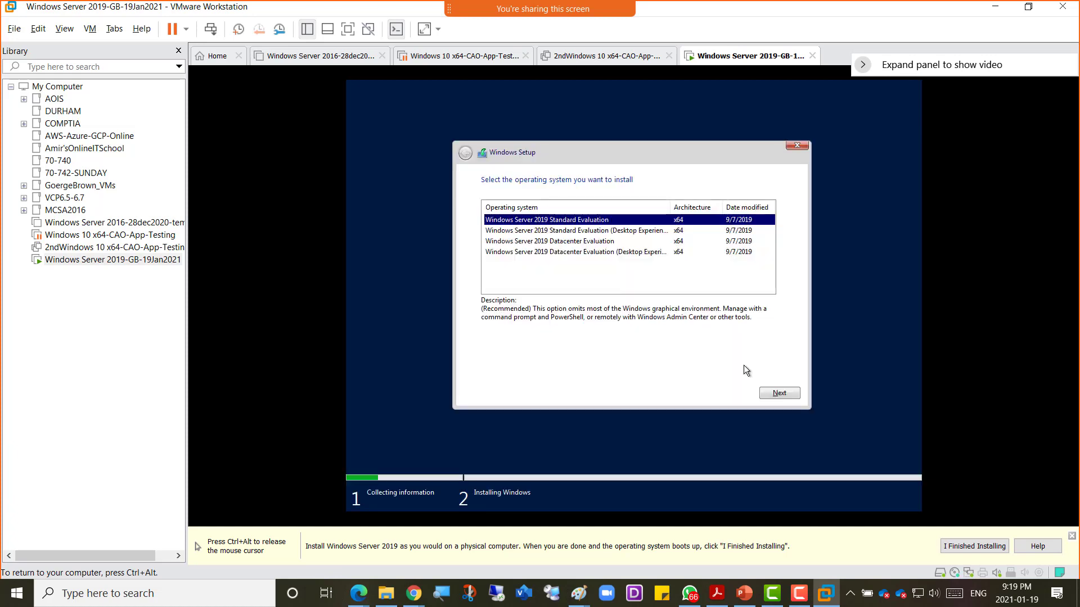
left_click(622, 252)
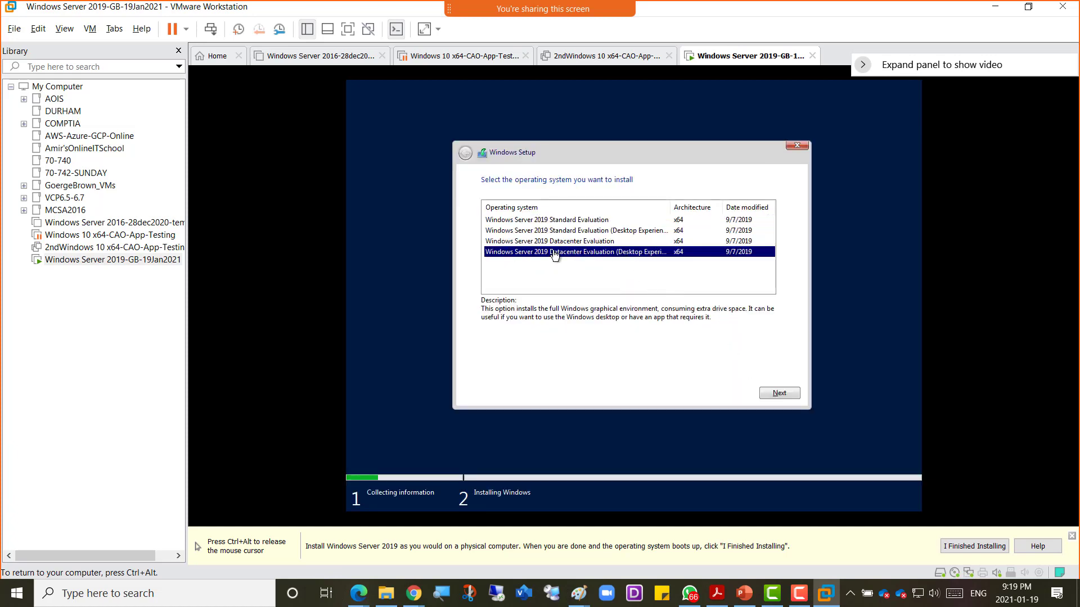
left_click(777, 394)
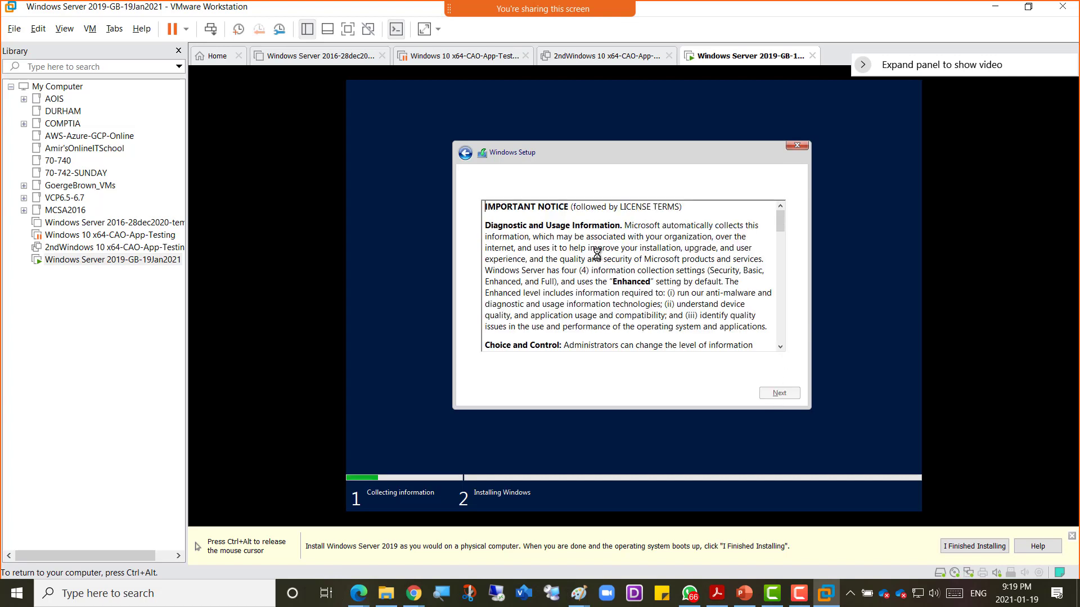
left_click(538, 370)
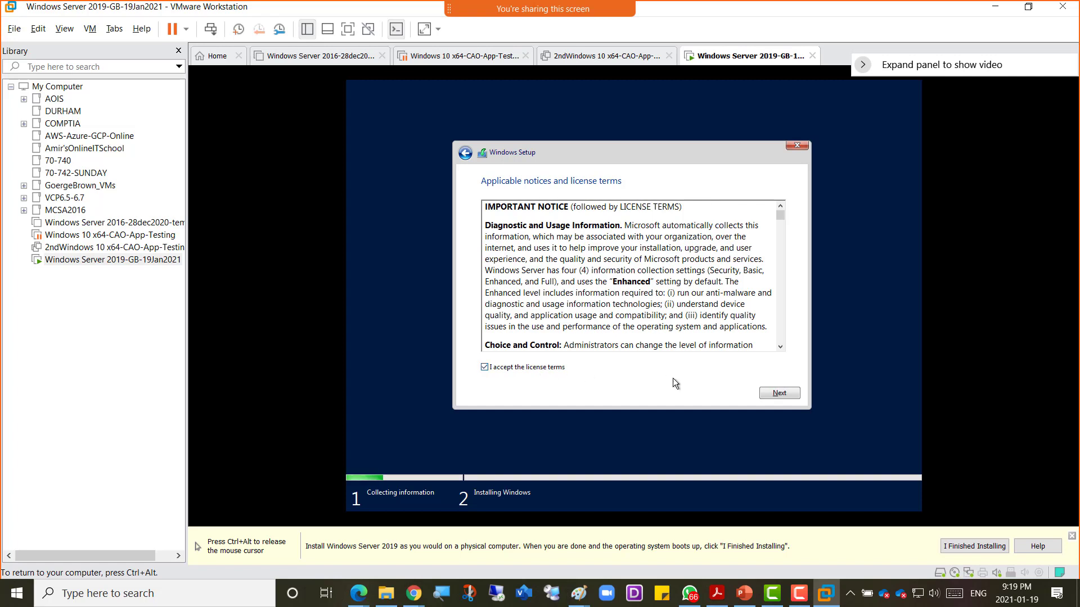
left_click(776, 393)
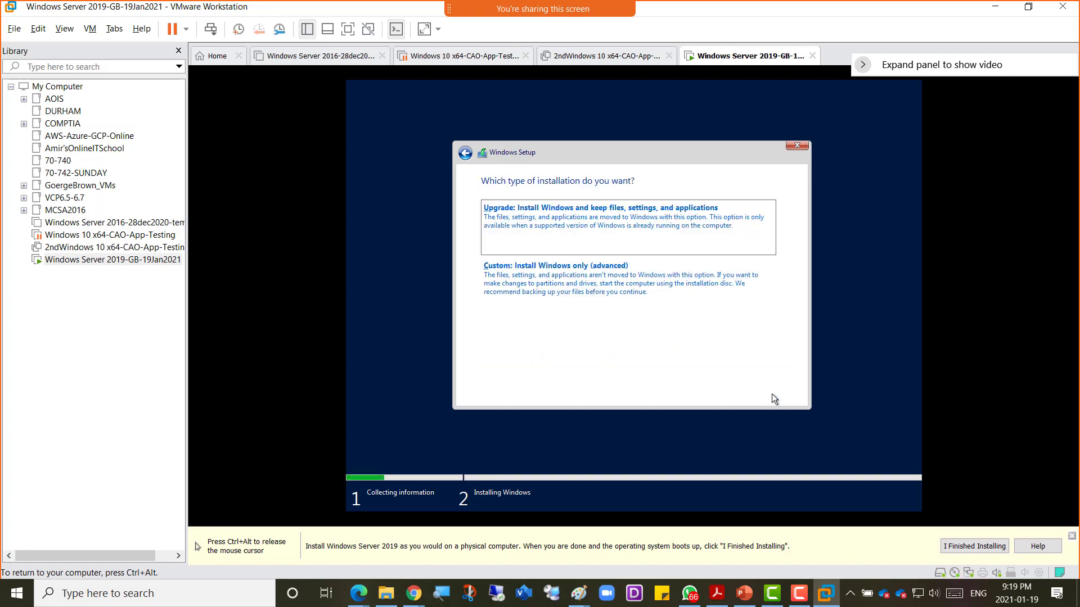
left_click(608, 302)
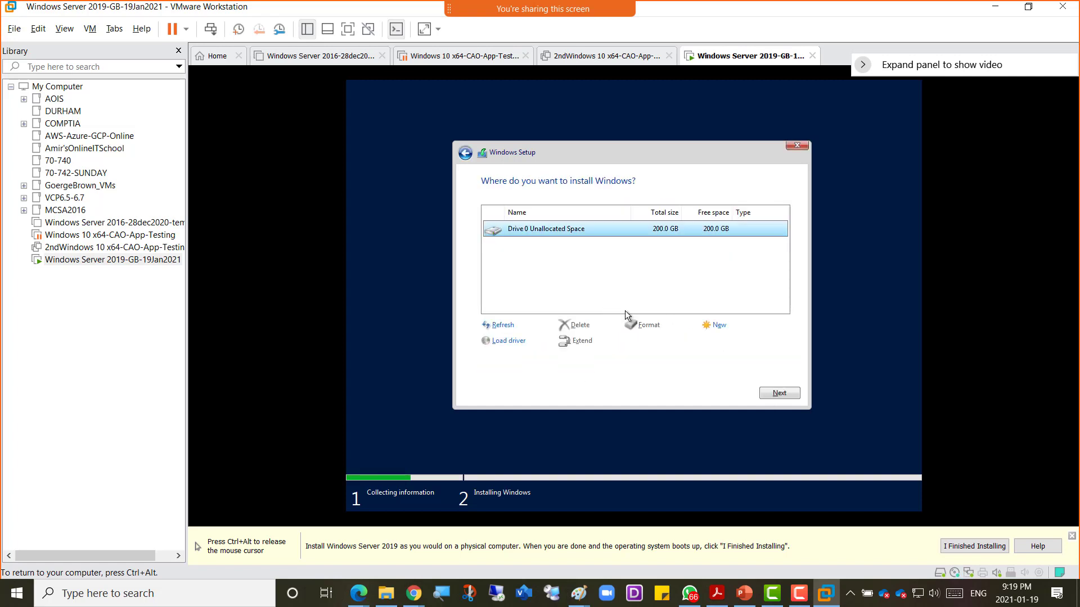
left_click(777, 392)
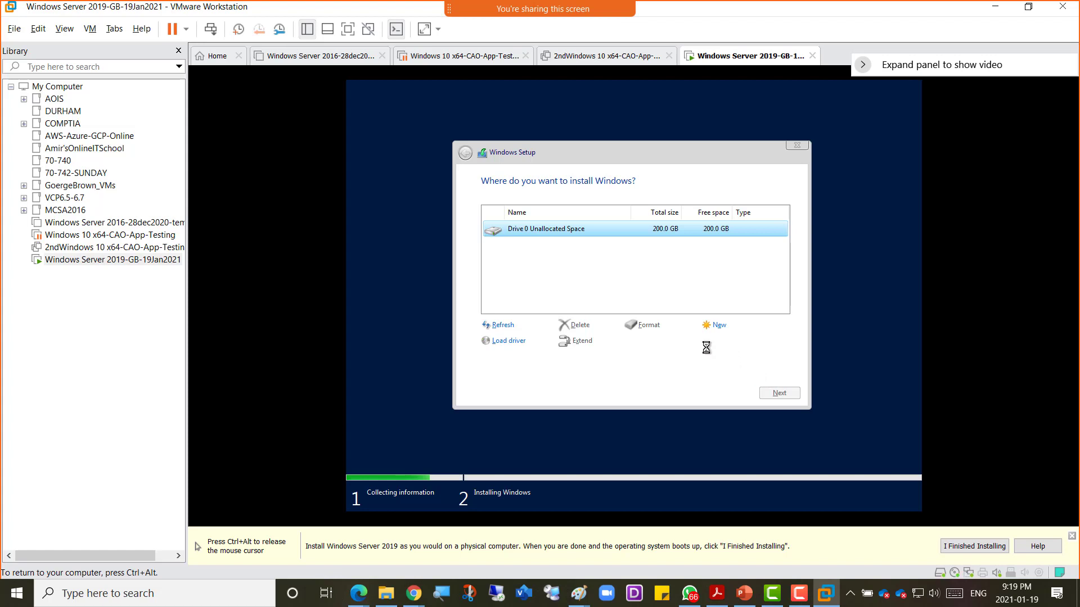
Step: Release input to the host with Ctrl+Alt while Windows Setup copies files
key("ctrl+alt")
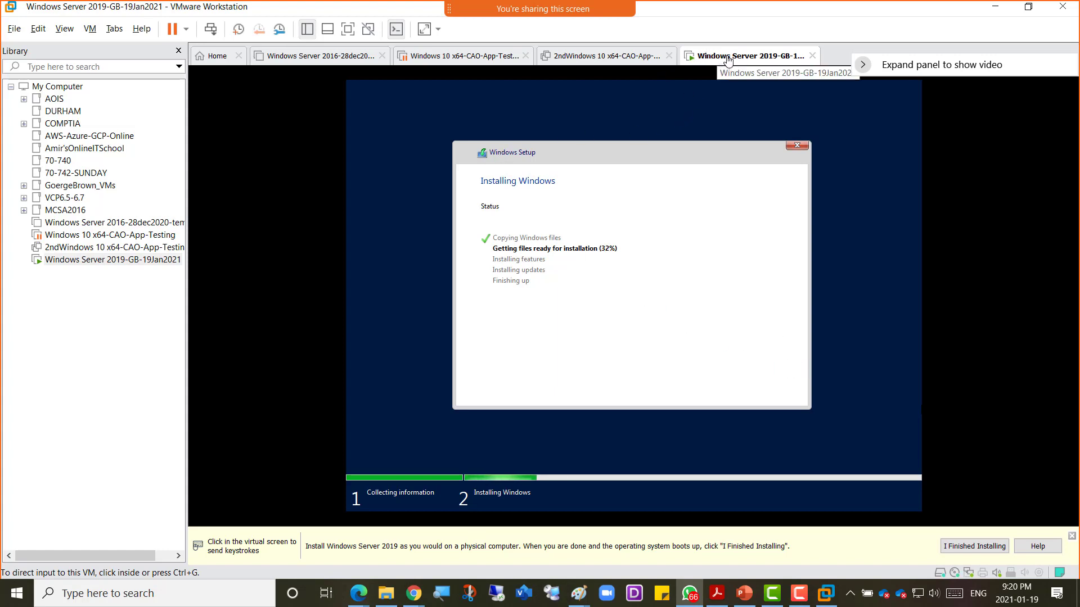
Step: Review the VM's 2-processor settings, then start and cancel a screen snip
right_click(719, 56)
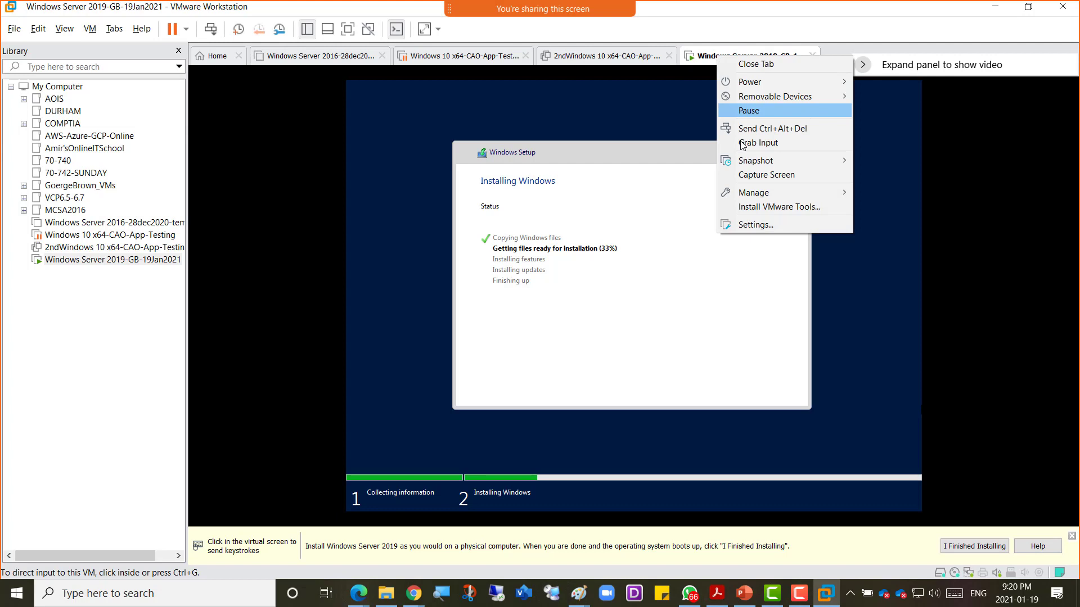
left_click(765, 223)
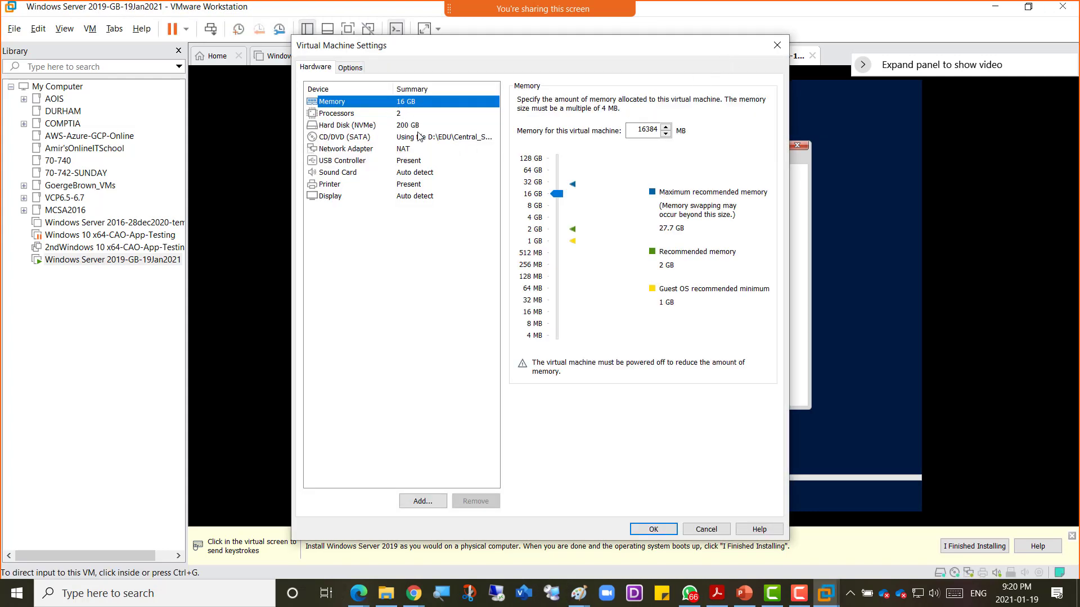
left_click(341, 115)
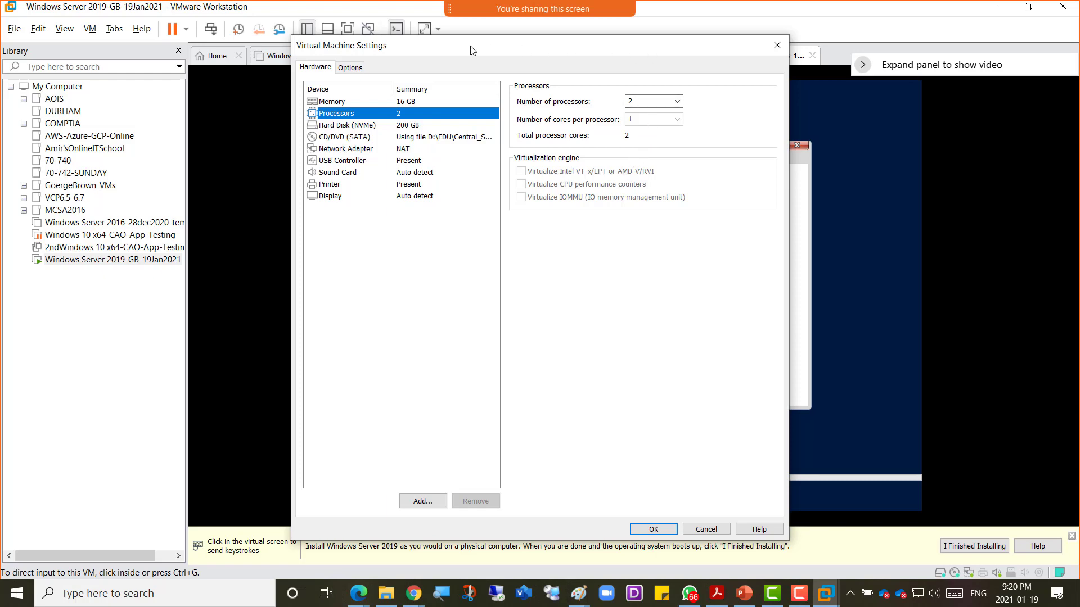
key("super+shift+s")
key("Escape")
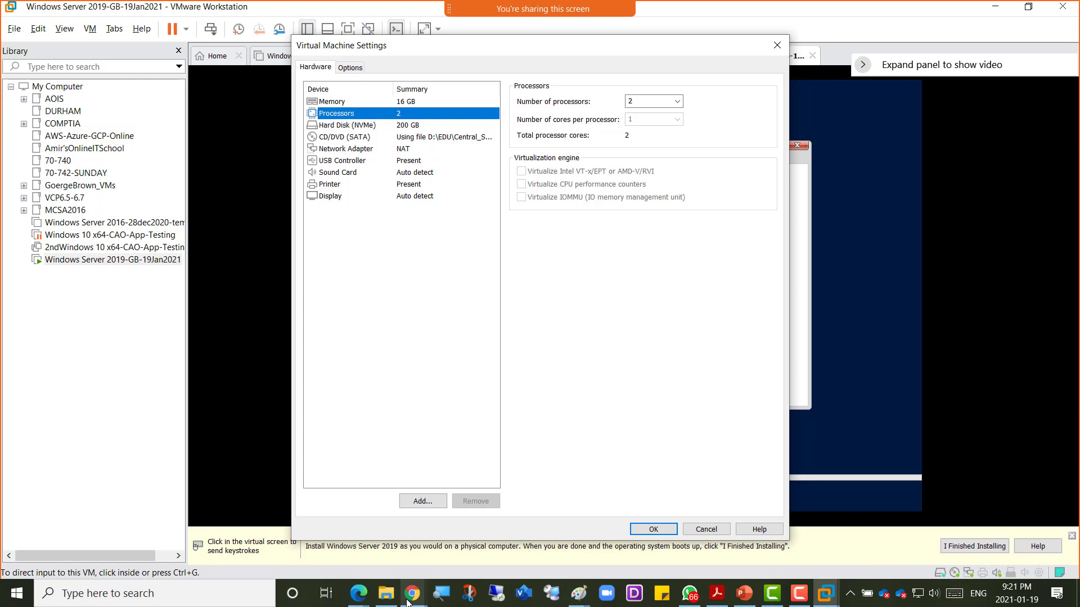
Step: Bring up the Windows Server 2019 evaluation page, then switch to the class notebook in OneNote
mouse_move(409, 600)
left_click(523, 548)
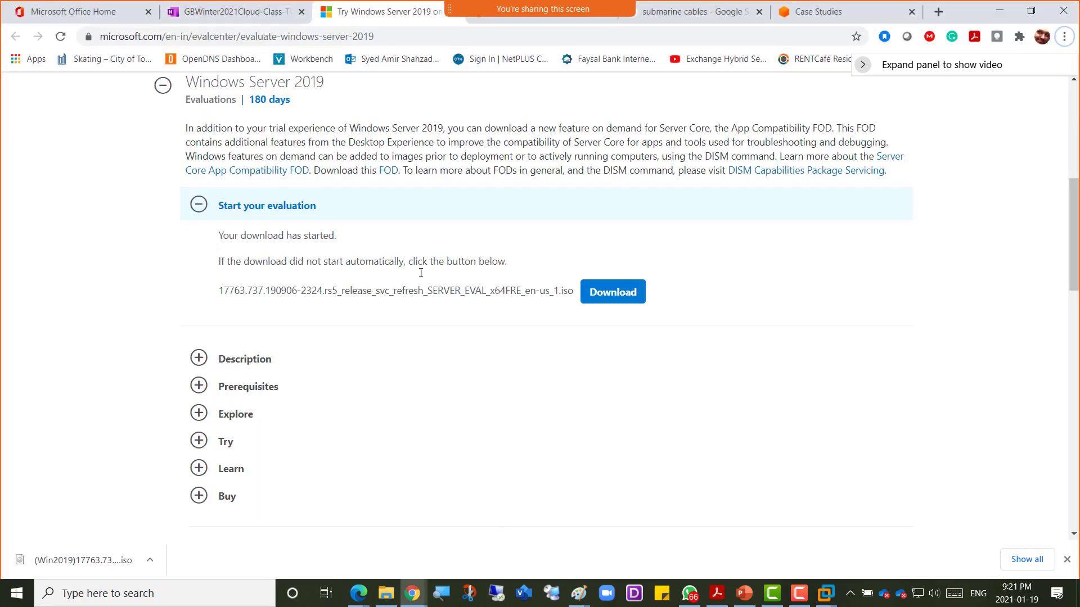
left_click(248, 16)
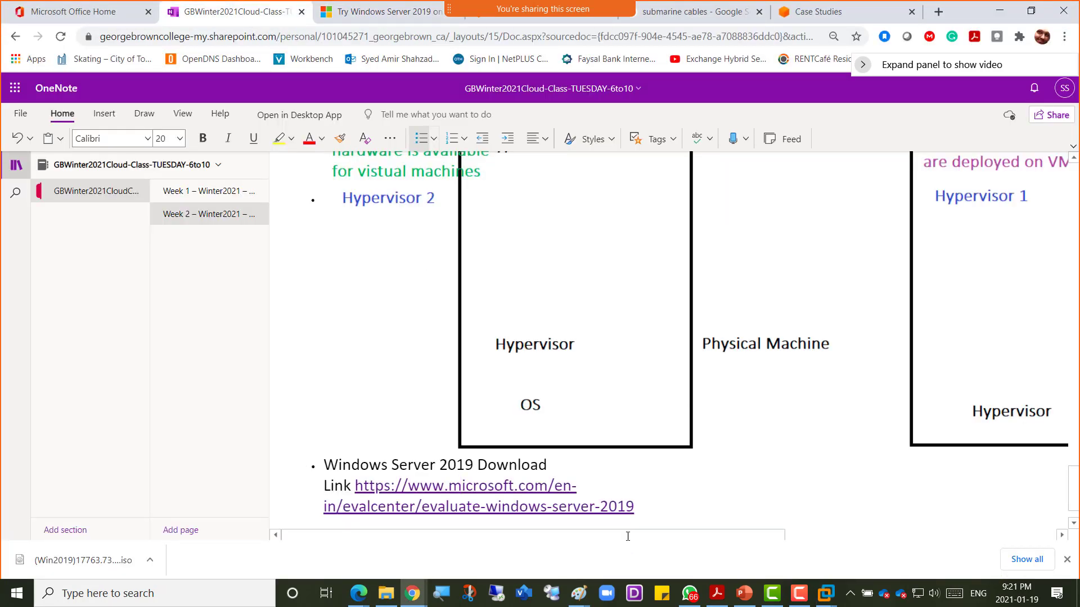
scroll(647, 523, "down", 1)
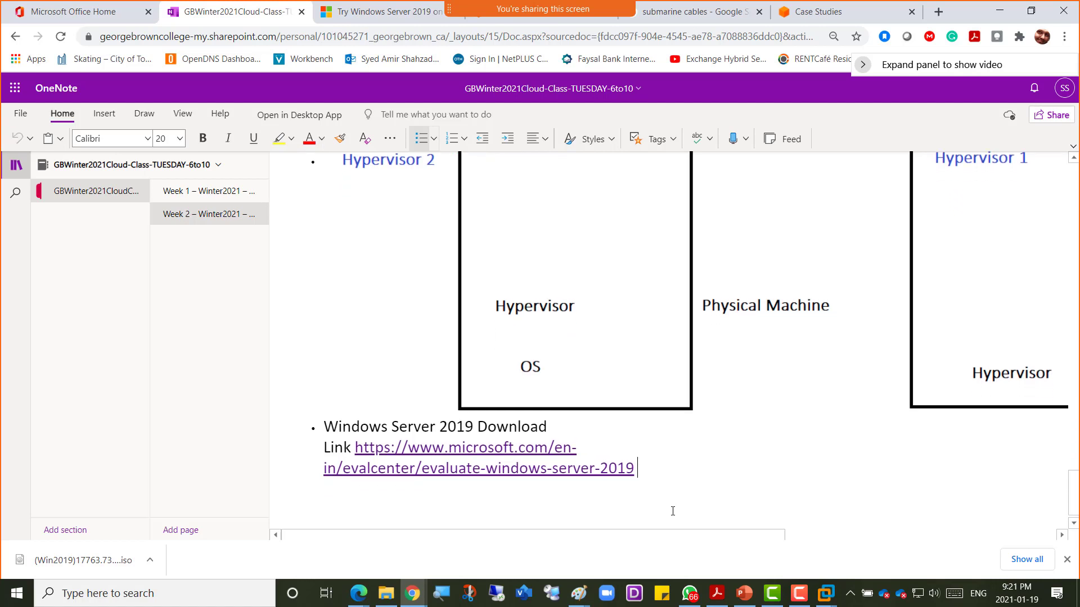
Step: Add the bullet 'Make sure Inte-vt option is checked for Processor of Virtual machine' and paste an image below
key("Return")
type("Make s")
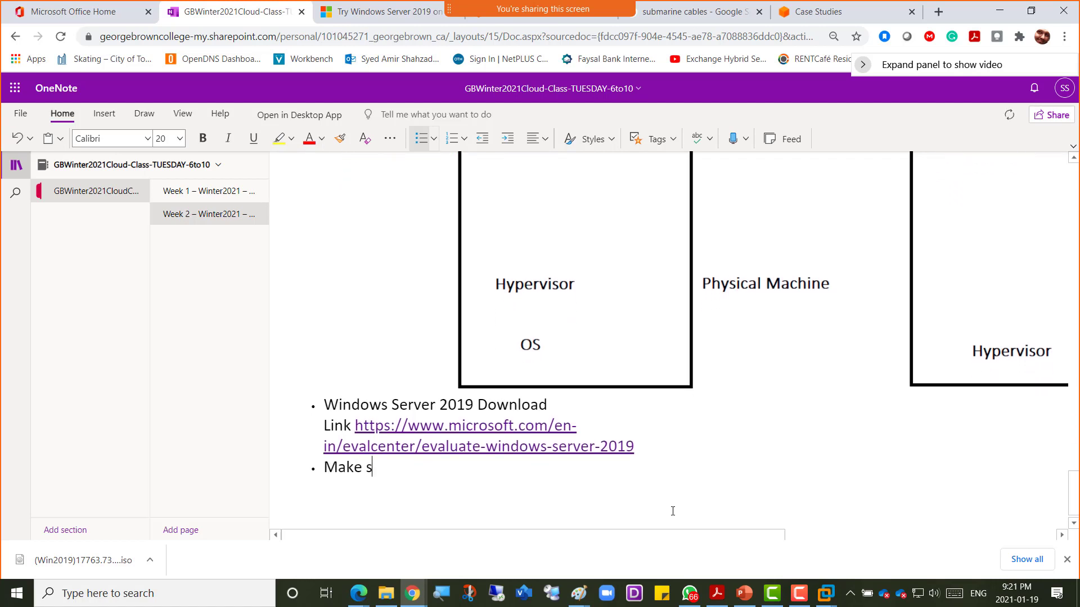
type("ure Inte-vt option is")
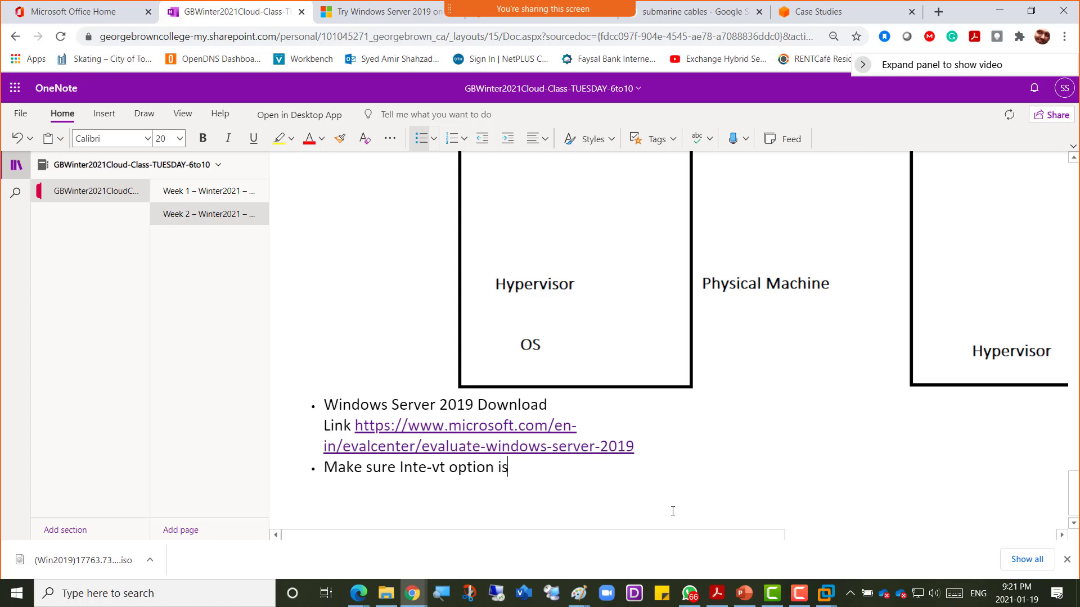
type(" checked for Processor")
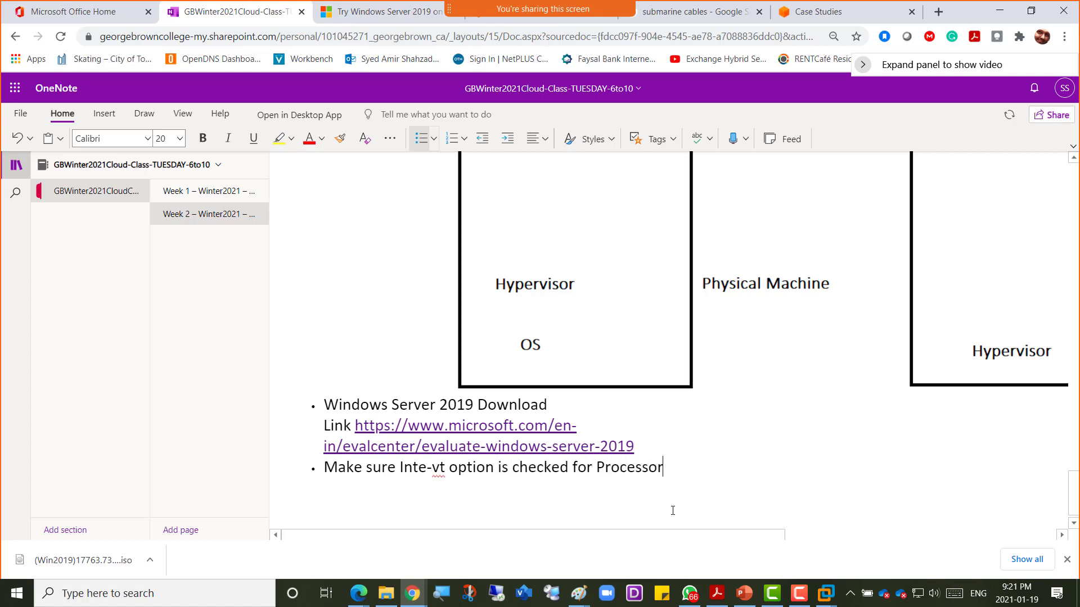
type(" of Vi")
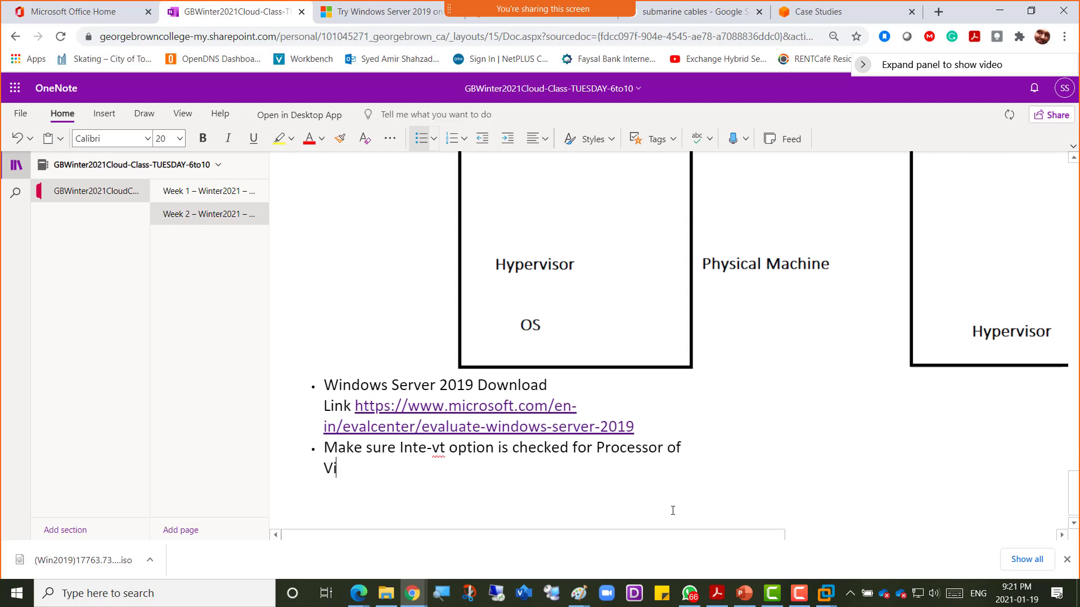
type("rtual machine")
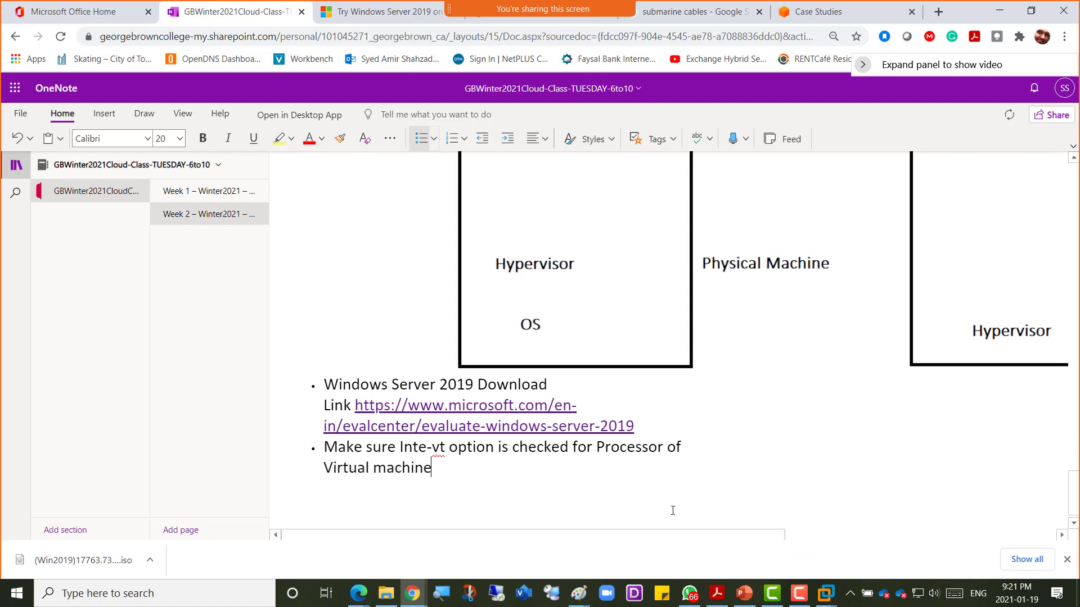
key("Return")
key("ctrl+v")
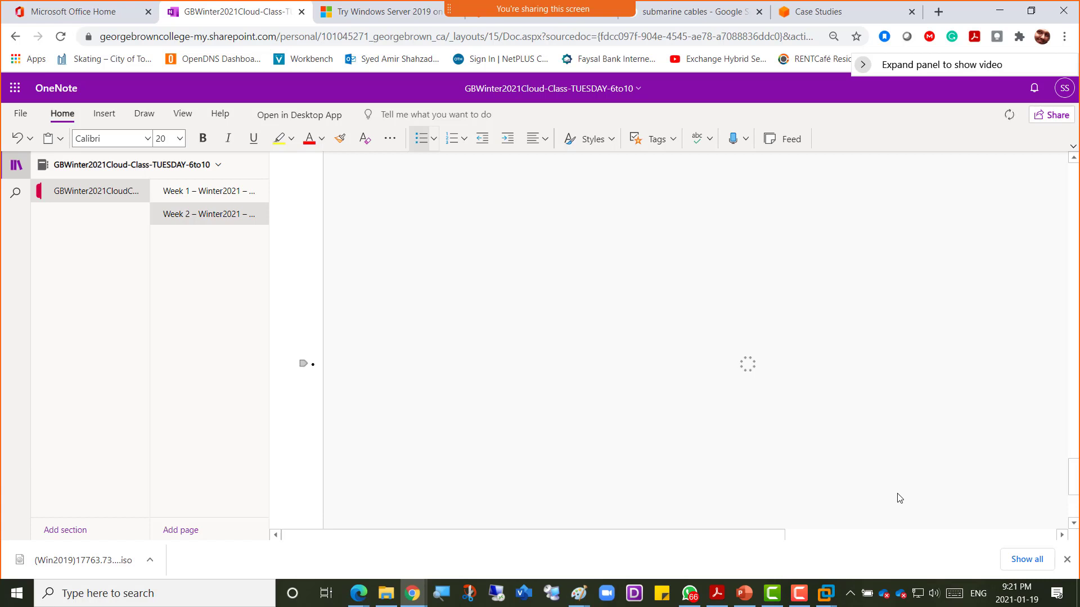
key("alt+Tab")
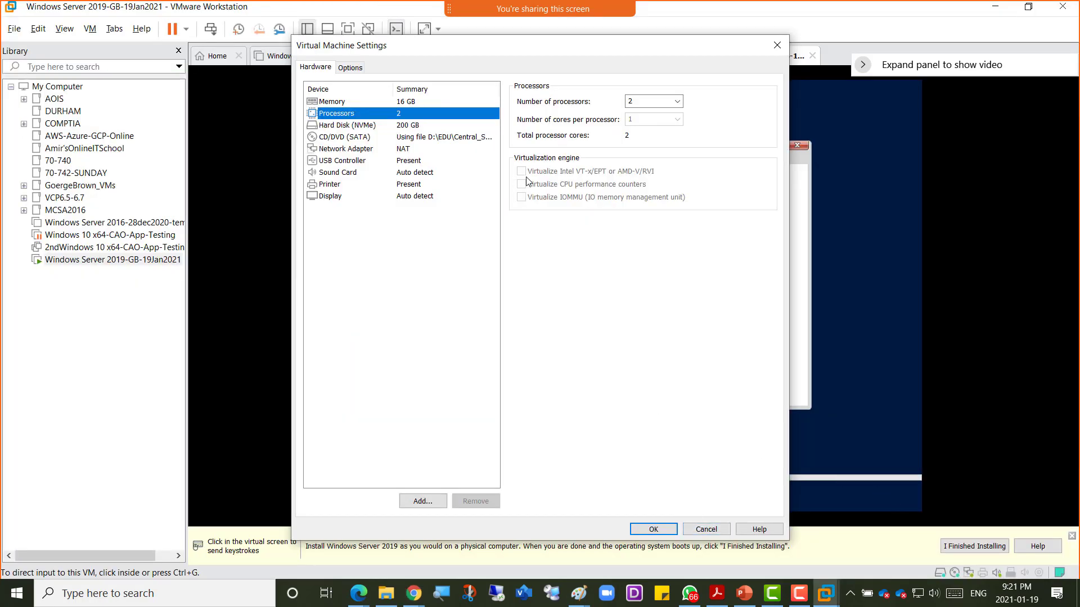
Step: Cancel Virtual Machine Settings and click into the VM while setup installs
left_click(706, 529)
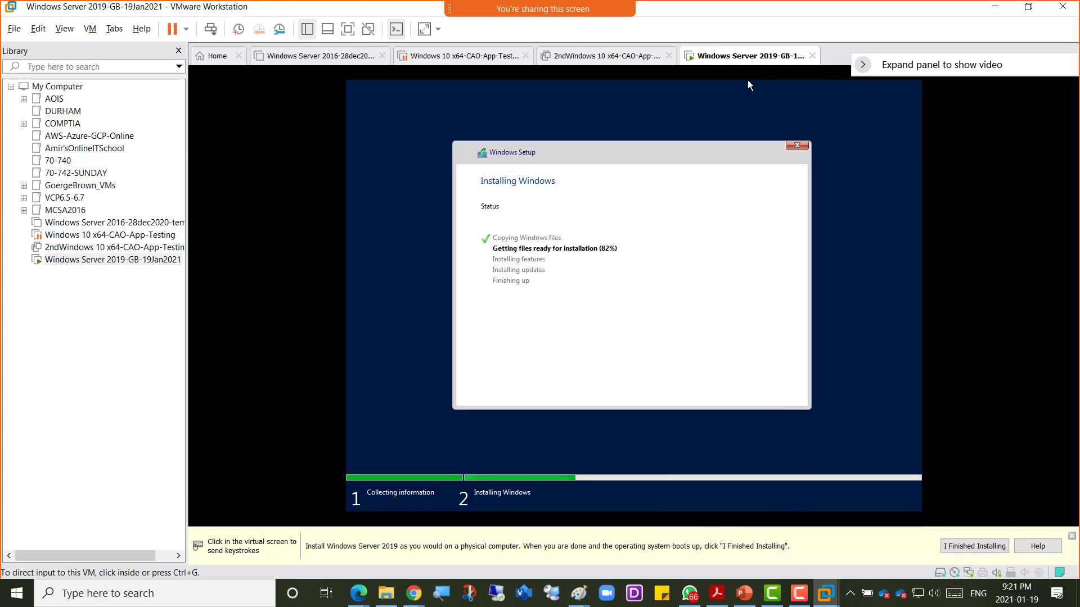
left_click(747, 84)
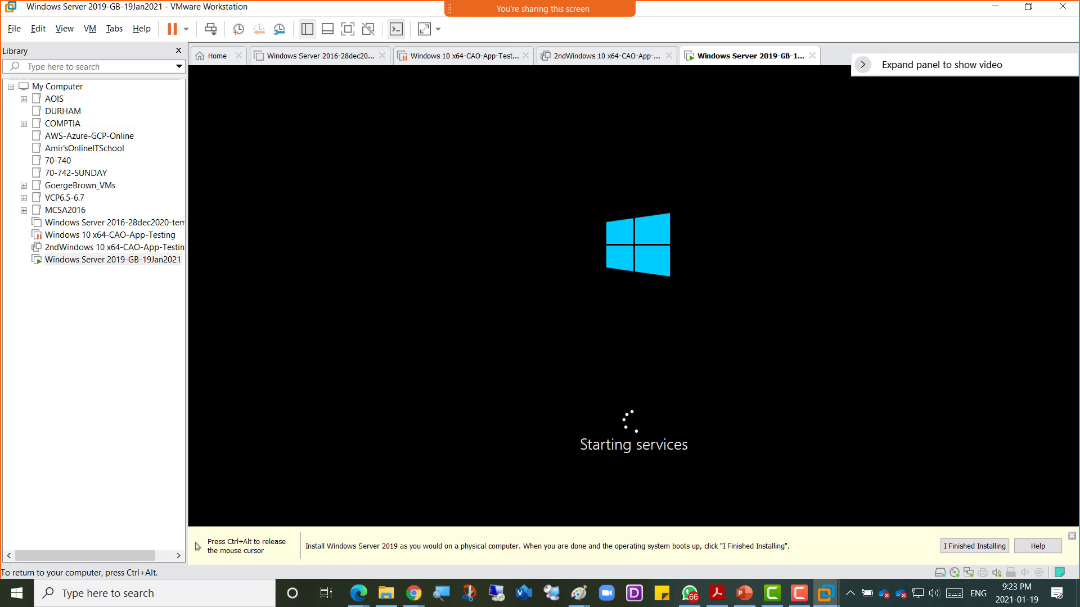
Step: Release input from the VM while it boots to the Administrator password prompt
key("ctrl+alt")
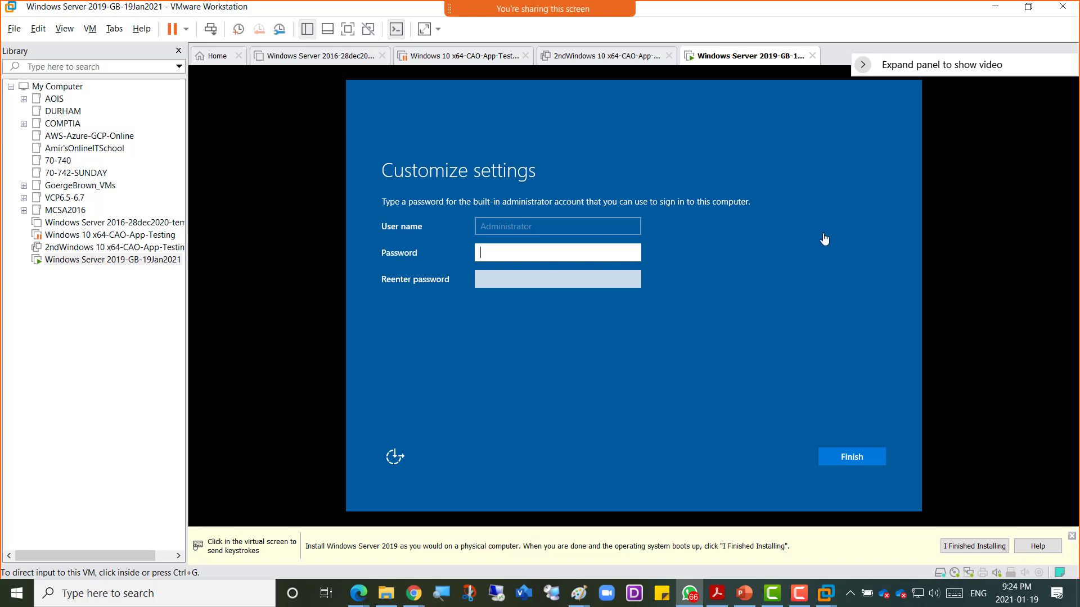
Step: Enter and confirm a new built-in Administrator password, then submit it
left_click(545, 251)
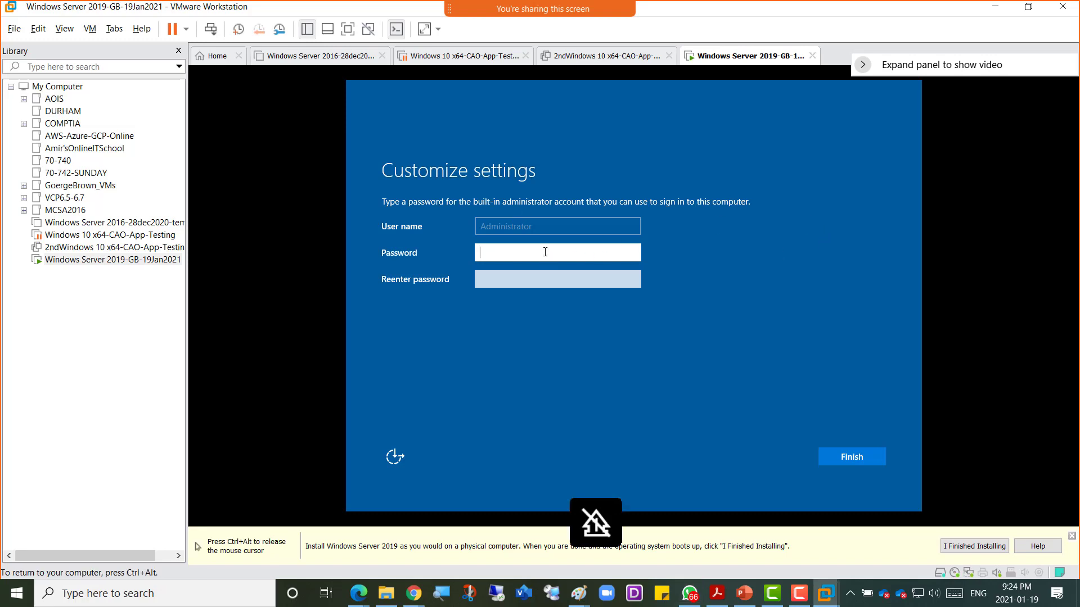
type("Pa$$w0rd")
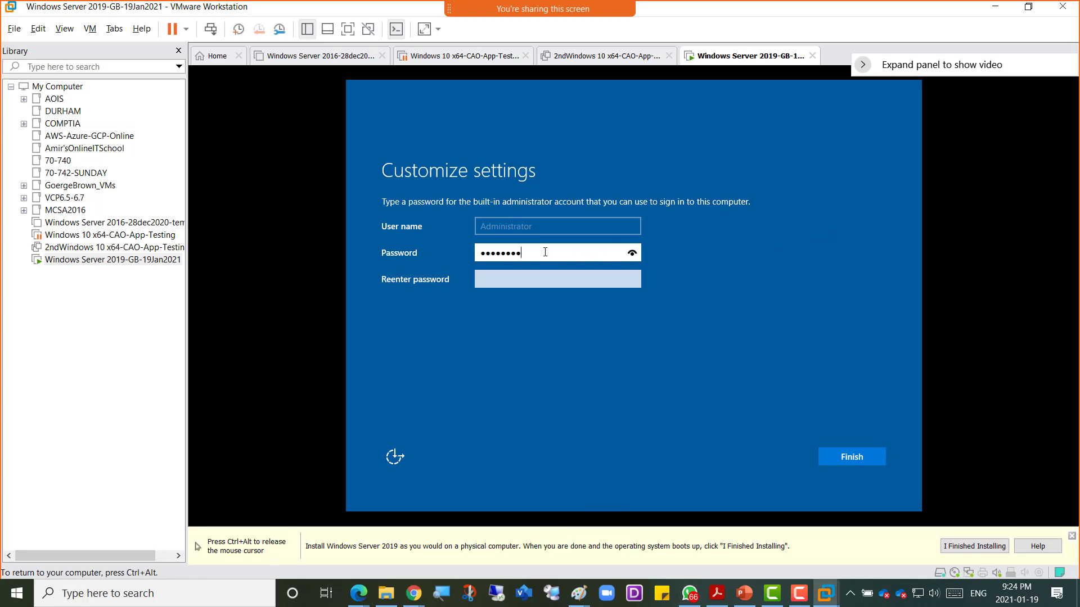
type("1234")
key("BackSpace")
key("BackSpace")
key("BackSpace")
key("BackSpace")
key("BackSpace")
key("BackSpace")
key("BackSpace")
key("BackSpace")
key("BackSpace")
key("BackSpace")
key("BackSpace")
key("BackSpace")
type("Pa$$w0rd1234")
key("Tab")
type("P")
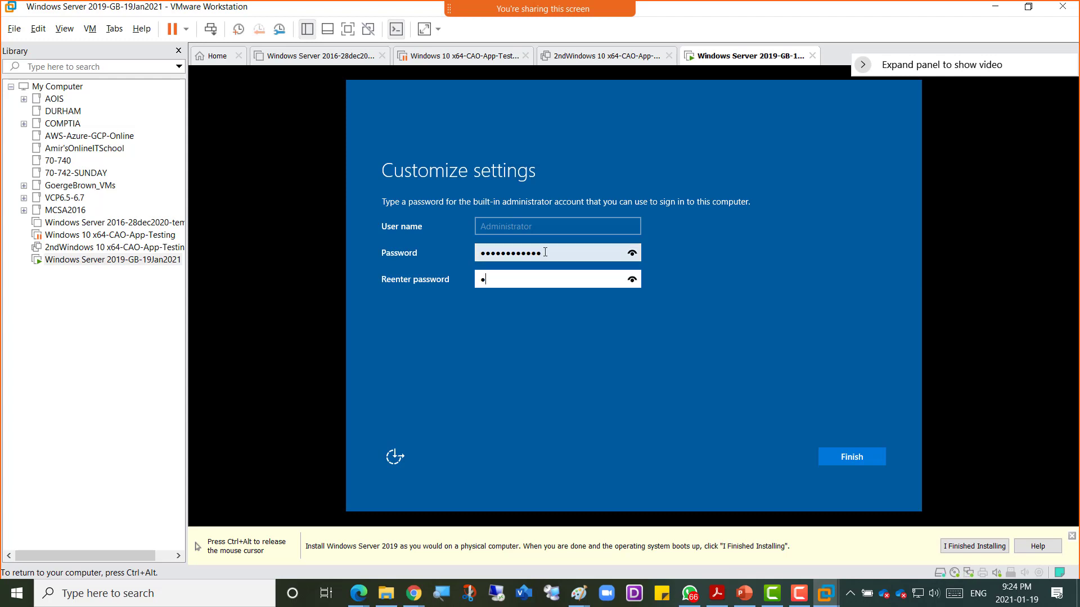
type("a$$w0rd1")
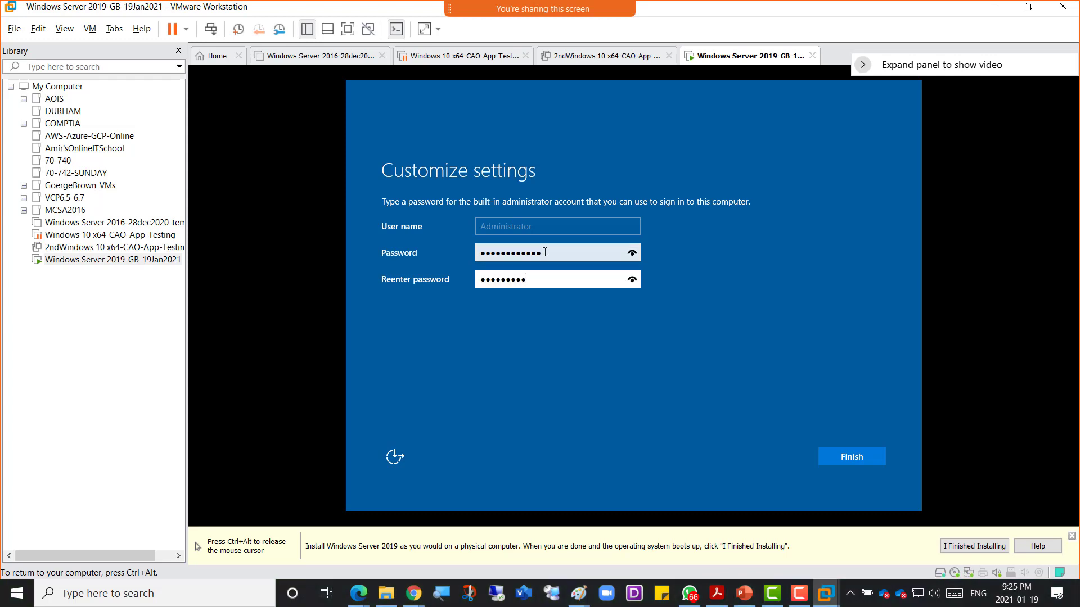
type("234")
key("Return")
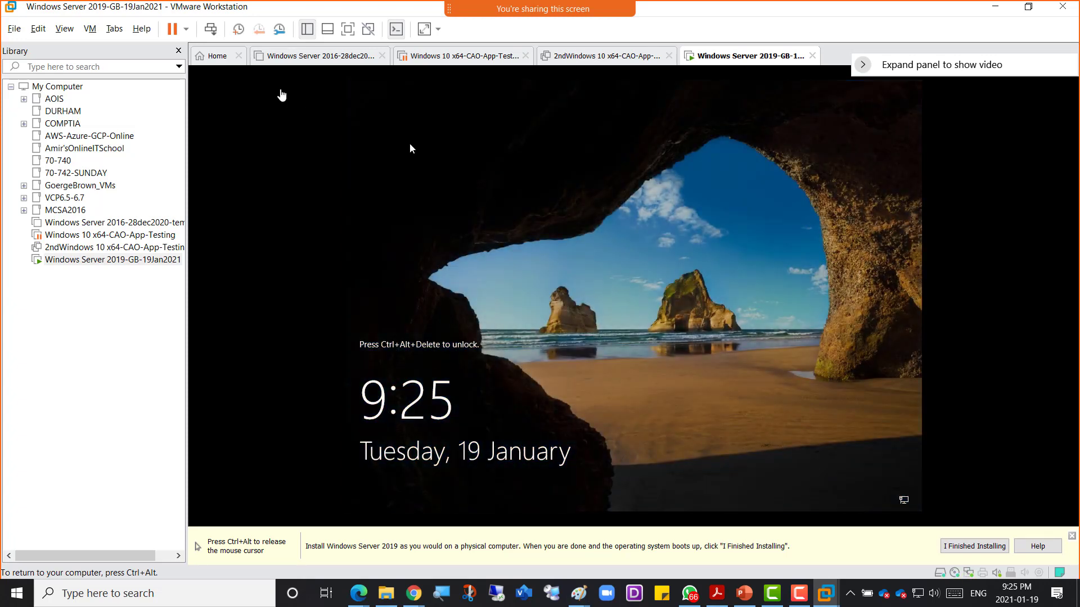
Step: Sign in to the guest as Administrator with the new password
left_click(210, 28)
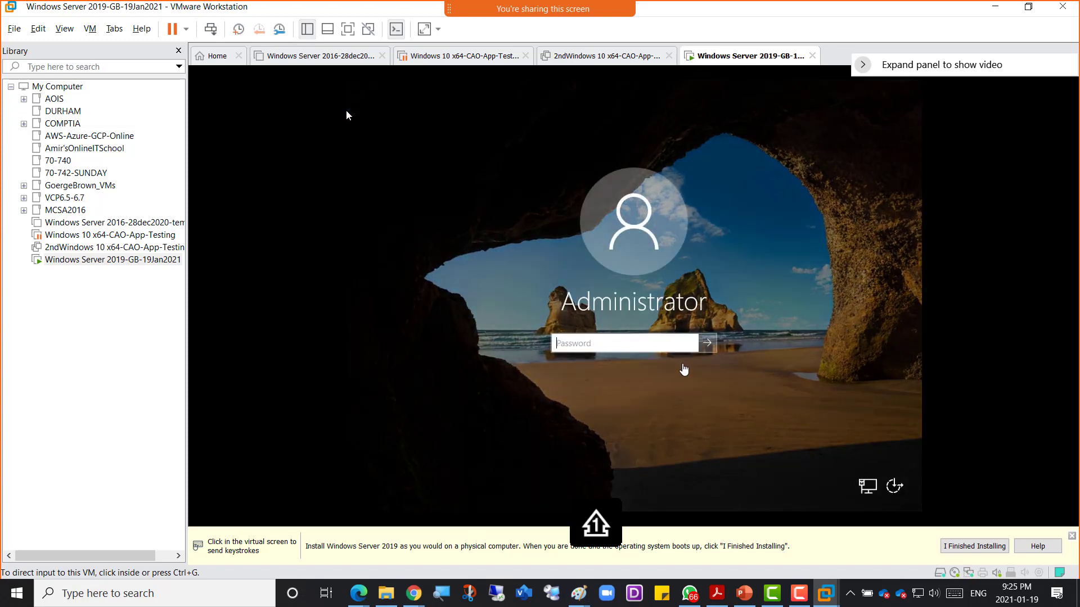
left_click(346, 114)
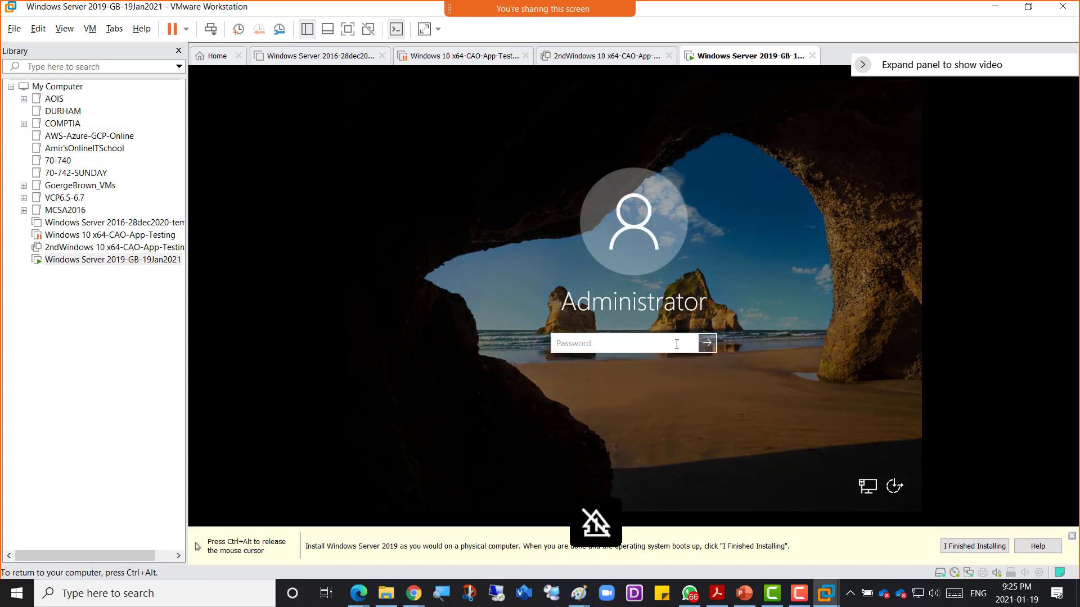
type("************")
key("Return")
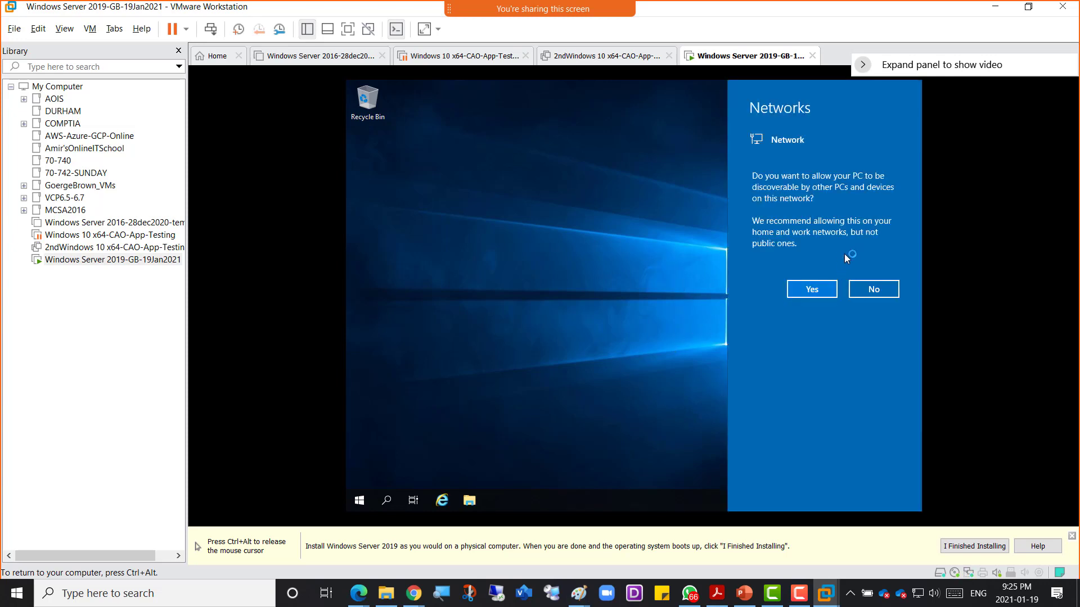
Step: Answer Yes in the Networks panel so the server is discoverable, then release the mouse from the VM
left_click(805, 290)
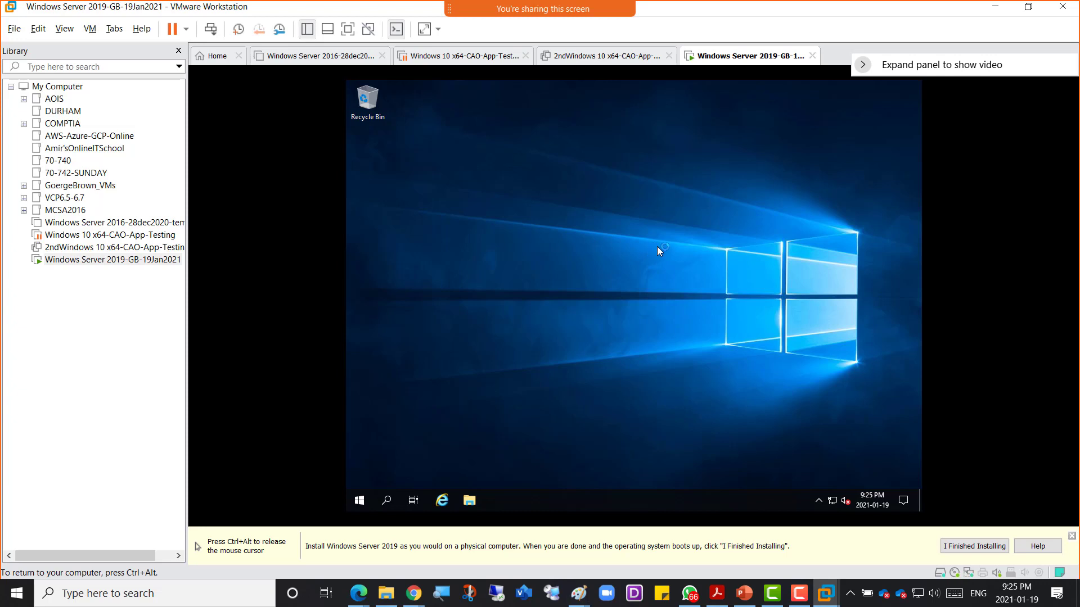
key("ctrl+alt")
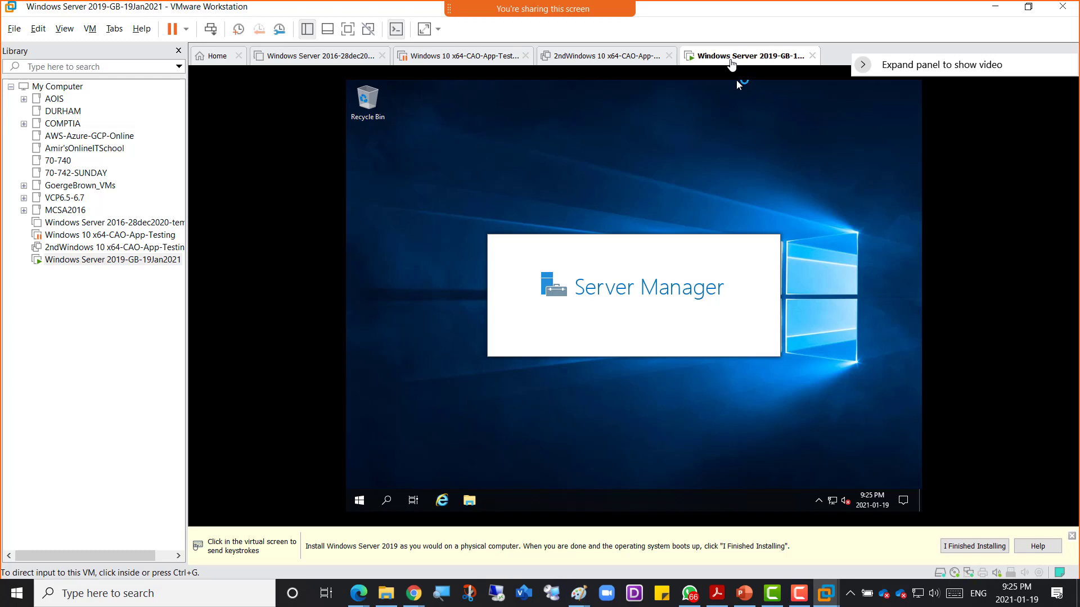
Step: Look over the VM's Processors settings and cancel without changing anything
right_click(731, 64)
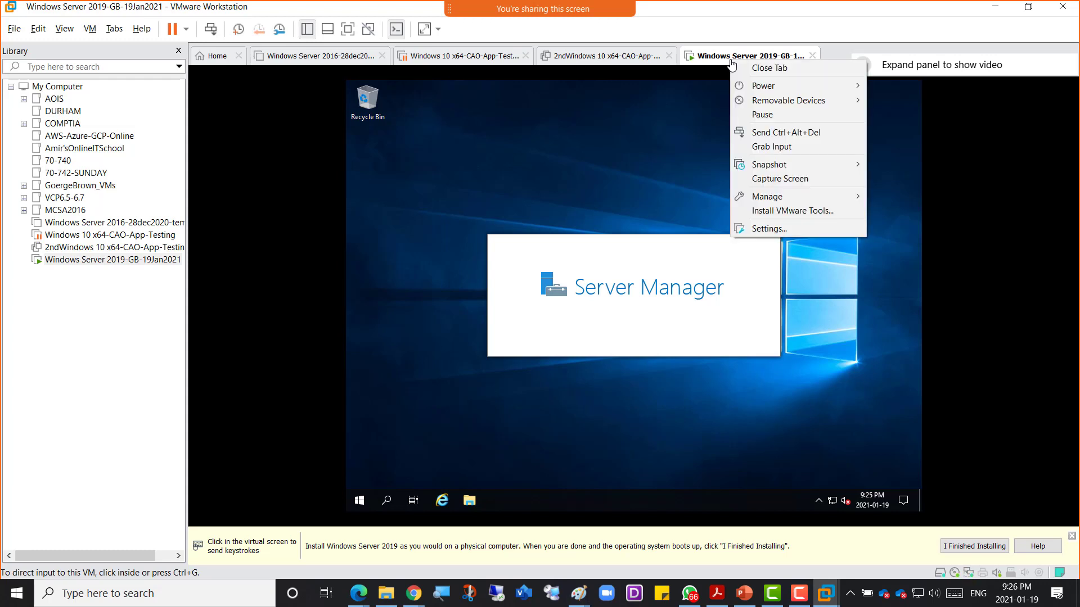
left_click(800, 233)
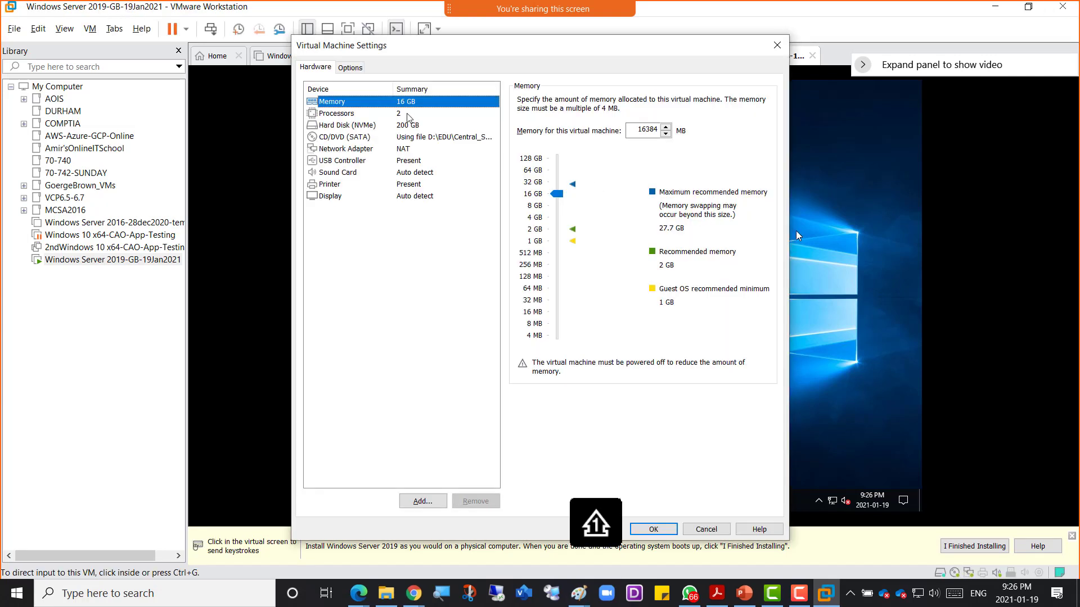
left_click(373, 113)
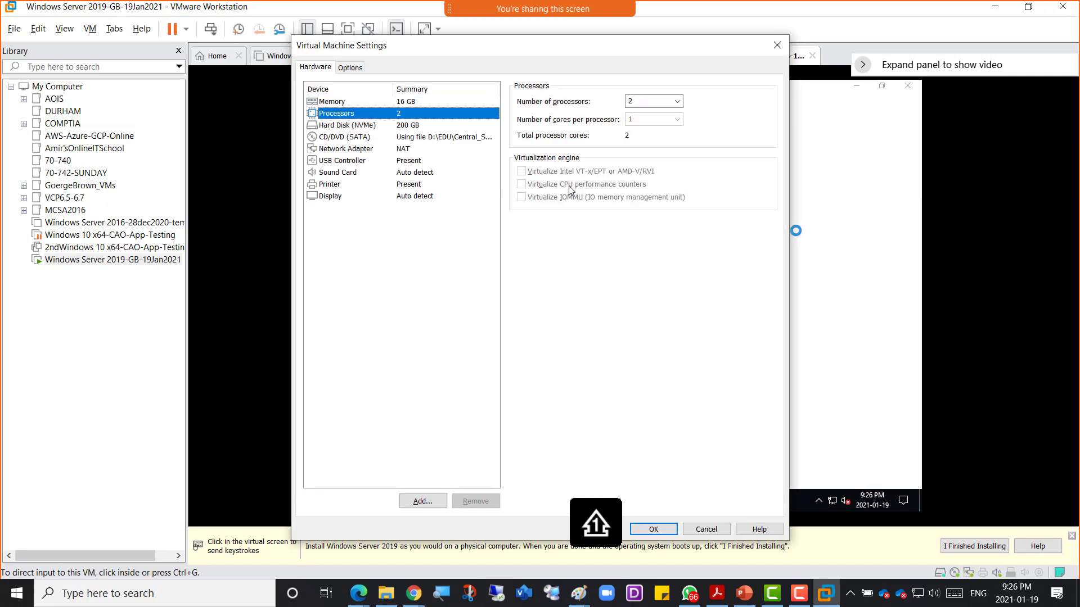
left_click(700, 531)
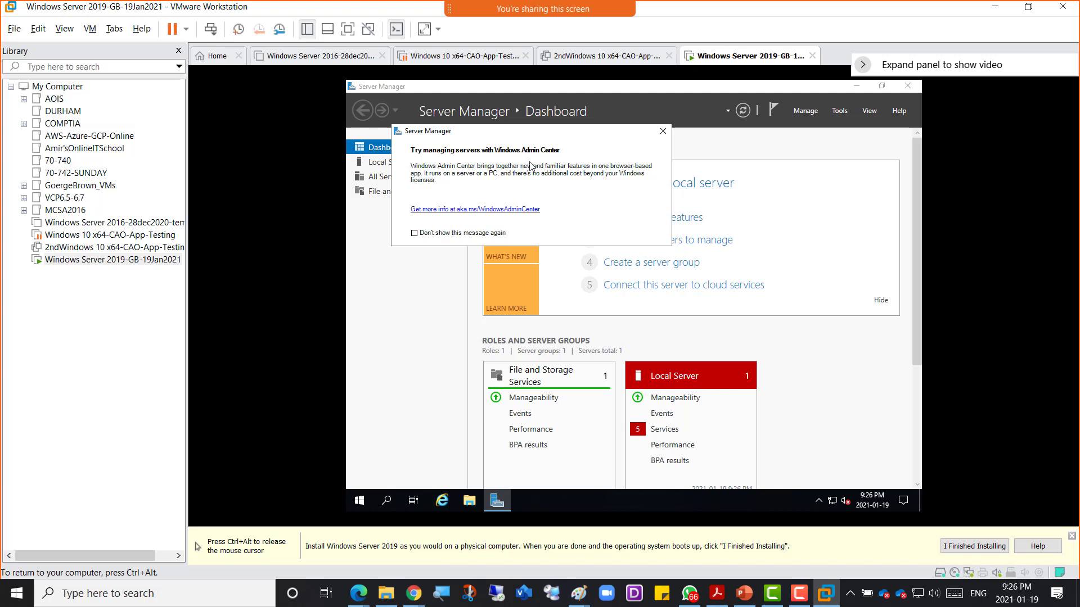
Step: Dismiss the Windows Admin Center notice and close Server Manager's Tools list
left_click(661, 133)
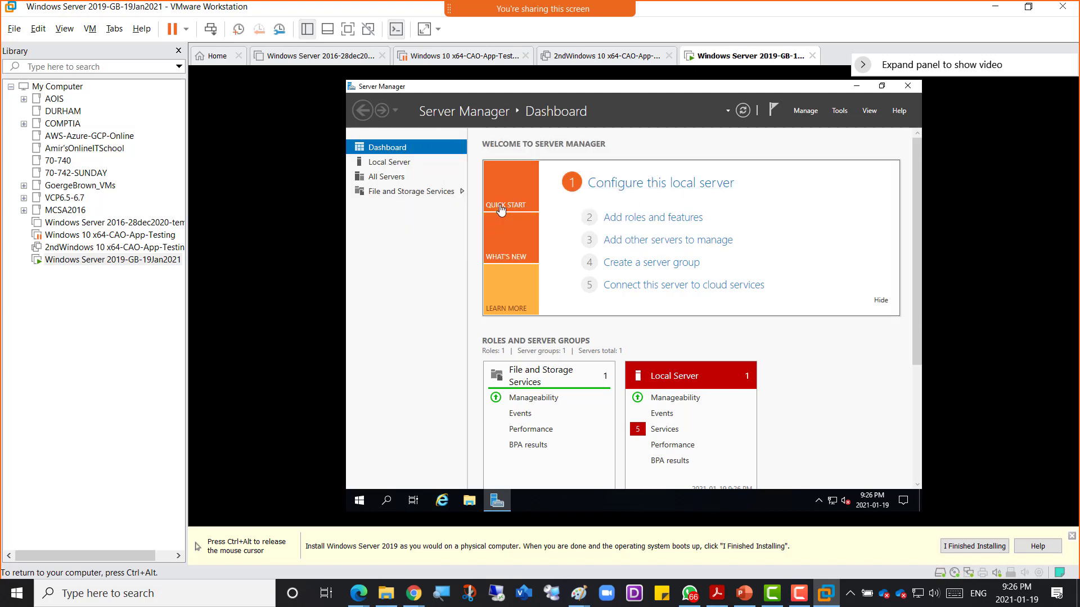
left_click(840, 112)
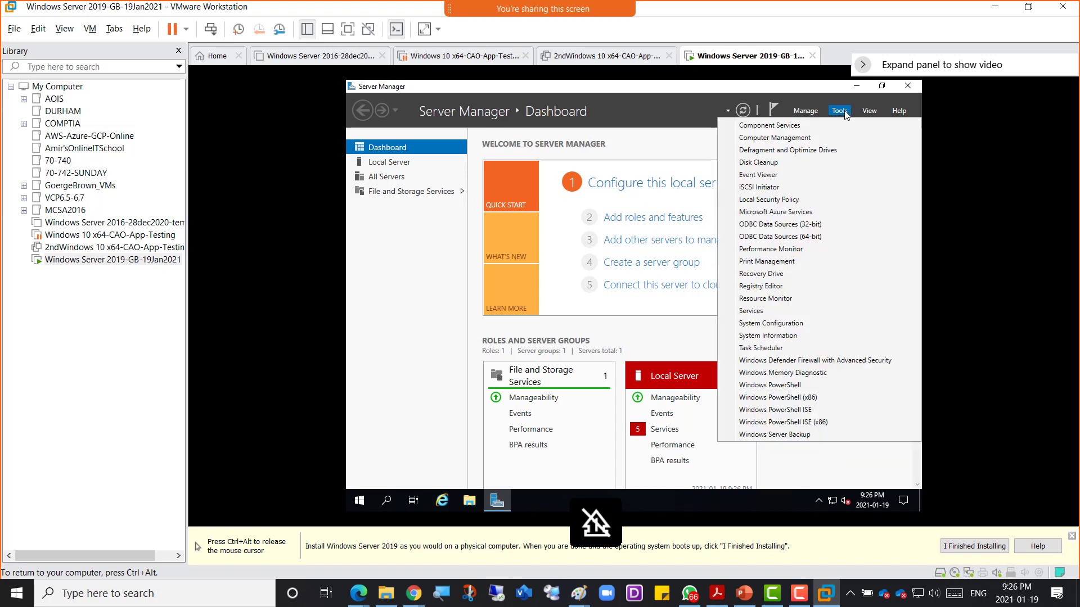
left_click(394, 283)
Step: Choose Install VMware Tools from the VM tab's menu and release input to the host
key("ctrl+alt")
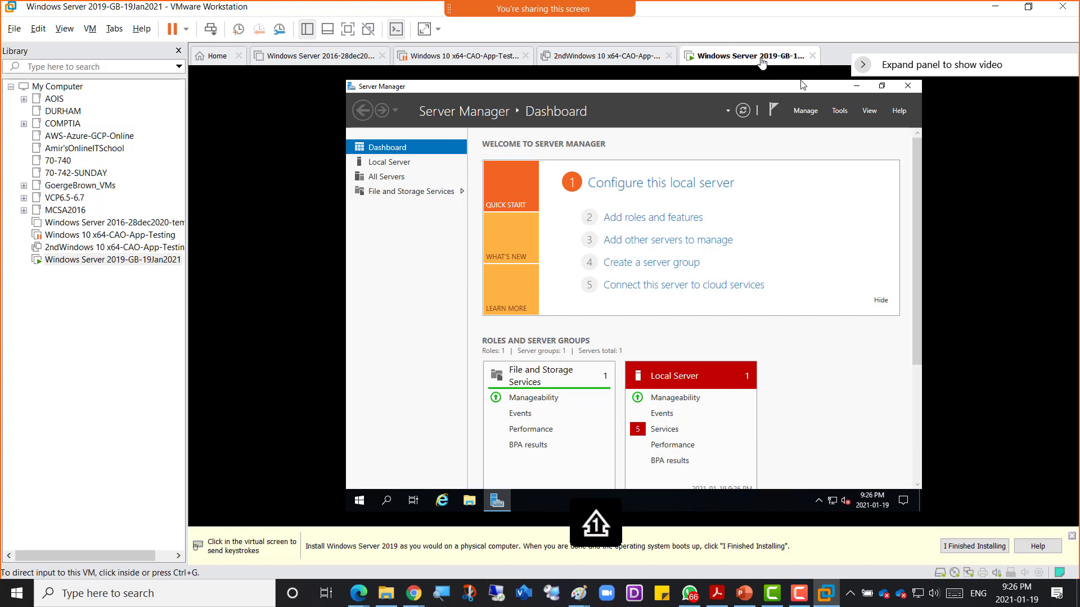
right_click(751, 59)
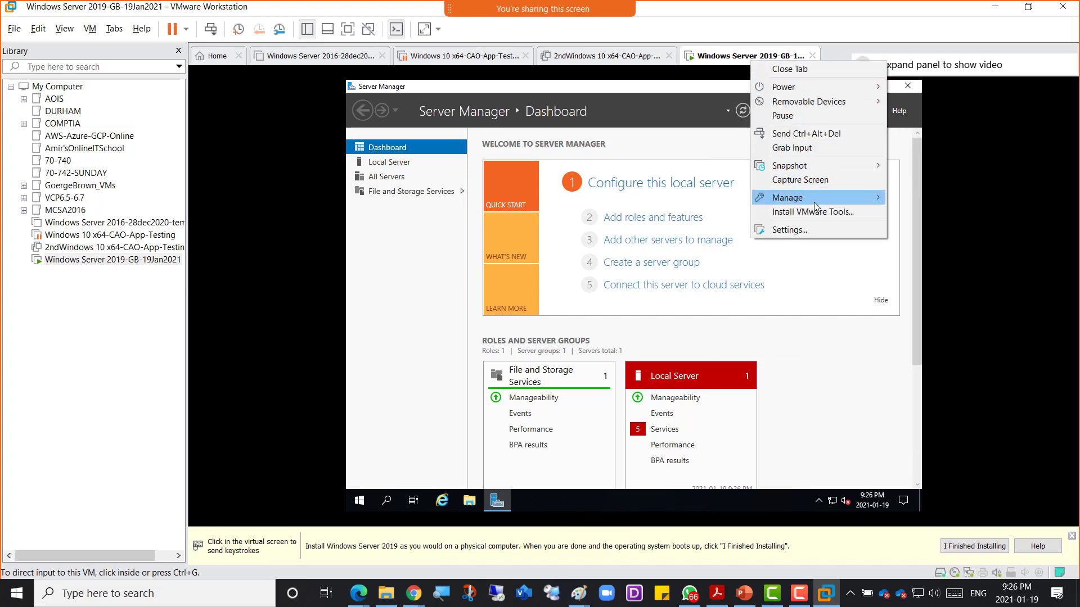
left_click(816, 212)
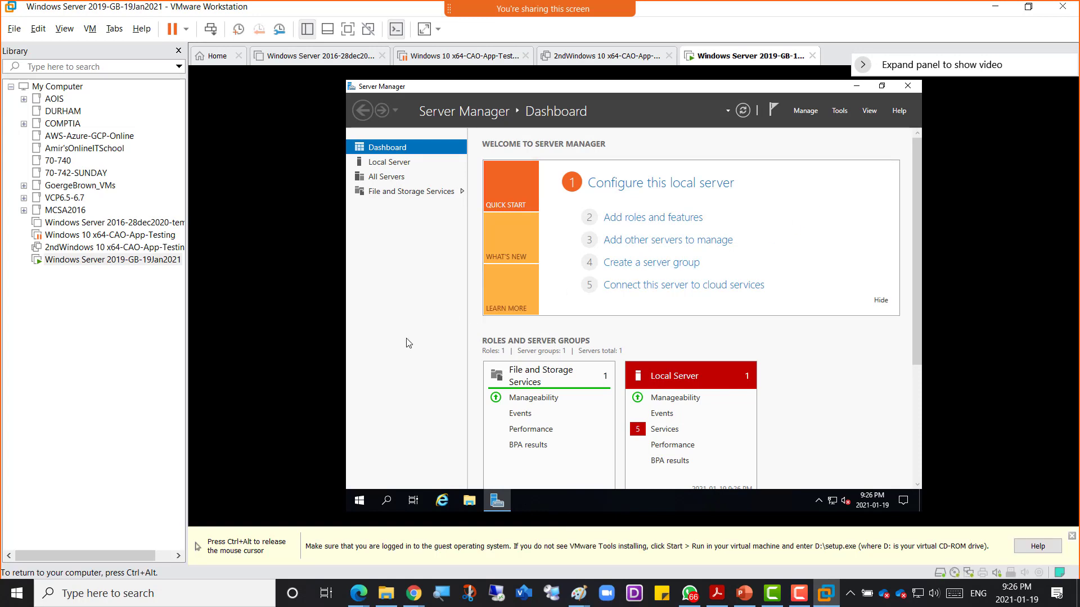
key("ctrl+alt")
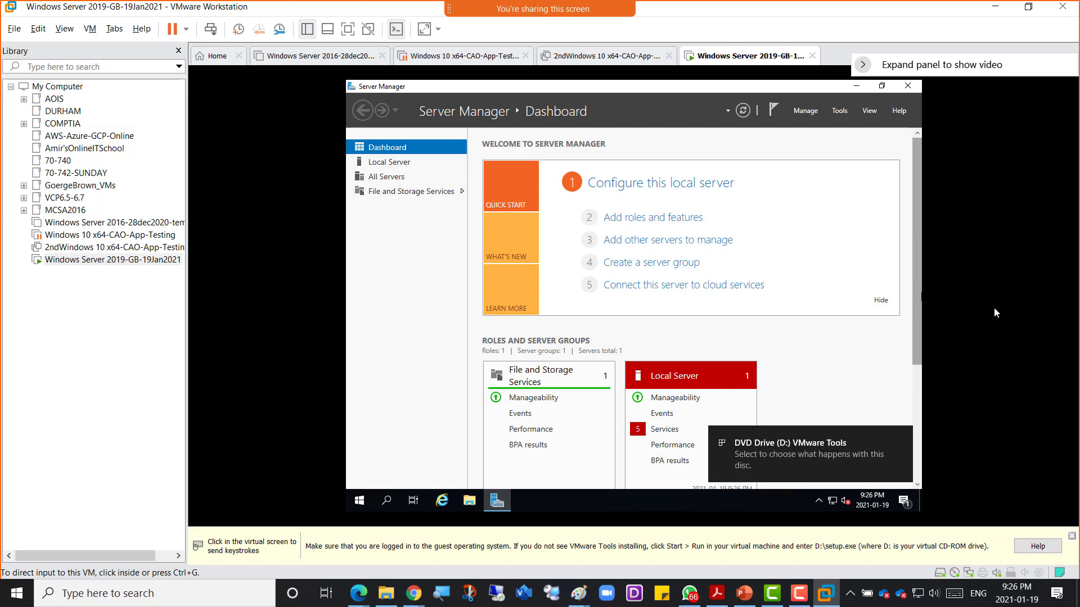
Step: In the guest's File Explorer, run the installer from This PC's DVD Drive (D:) VMware Tools
left_click(952, 267)
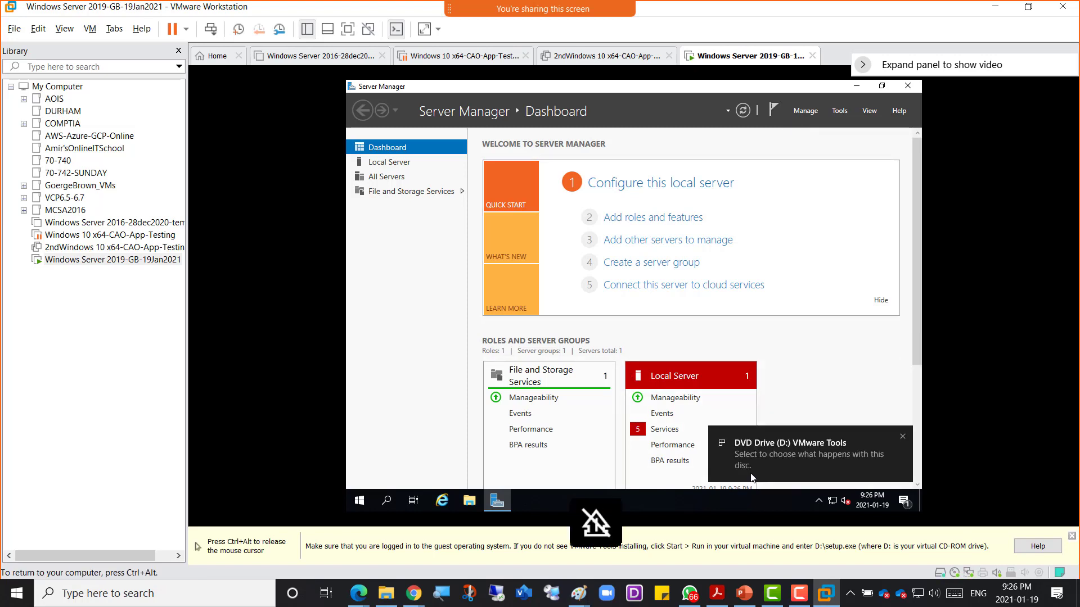
left_click(470, 502)
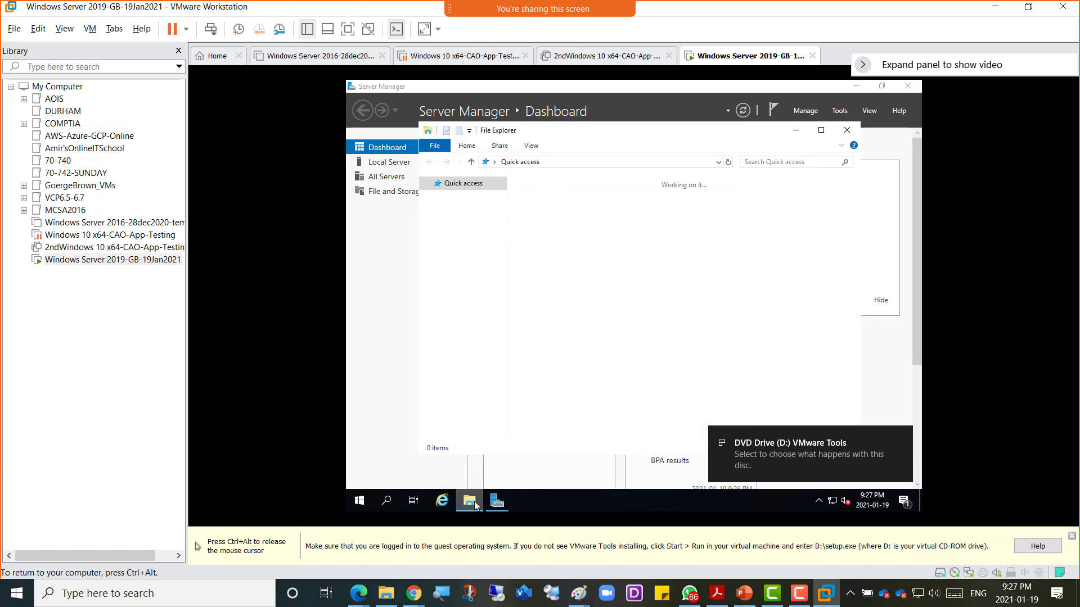
left_click(456, 260)
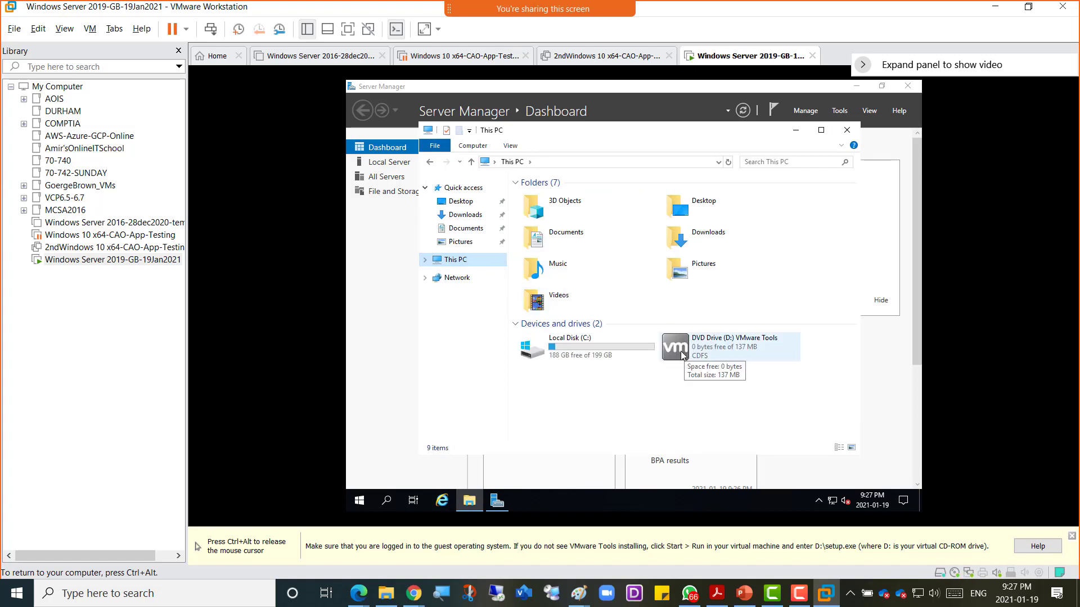
double_click(682, 353)
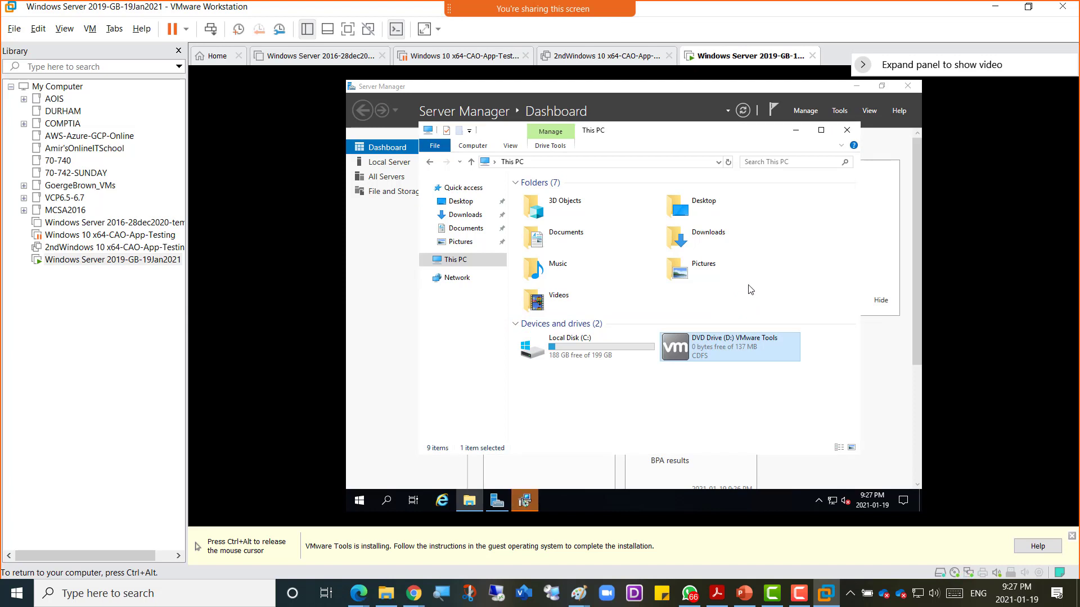
Step: Start a Typical VMware Tools installation from the setup wizard
left_click(526, 505)
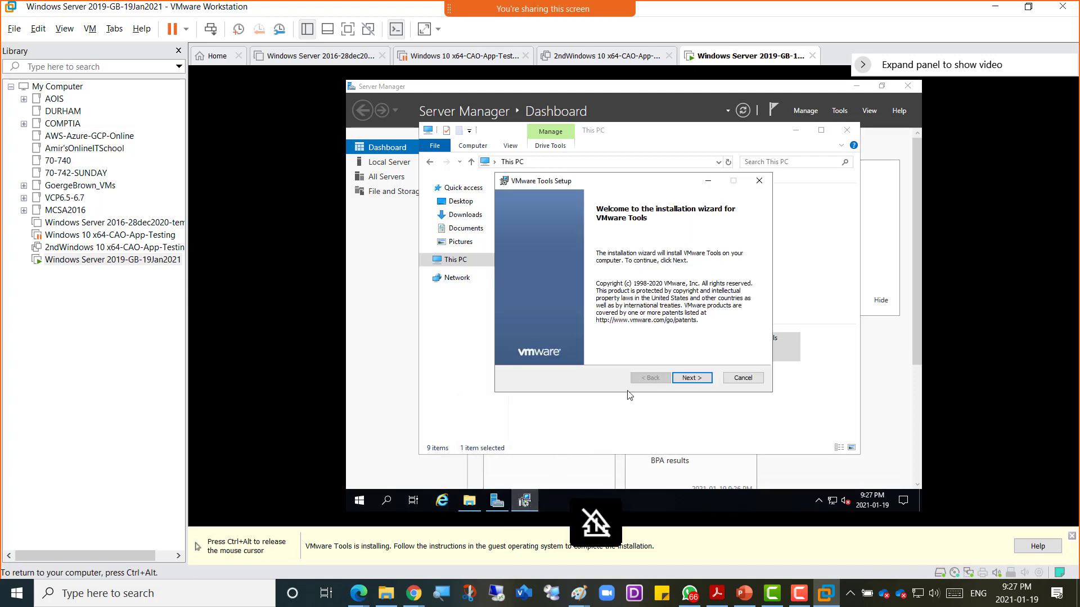
left_click(691, 378)
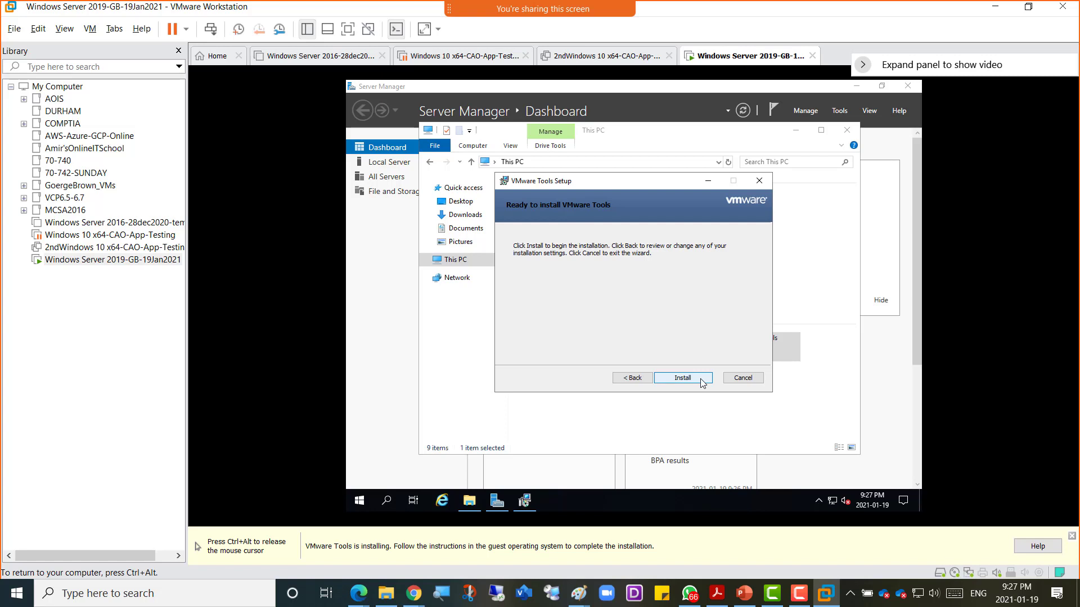
left_click(700, 381)
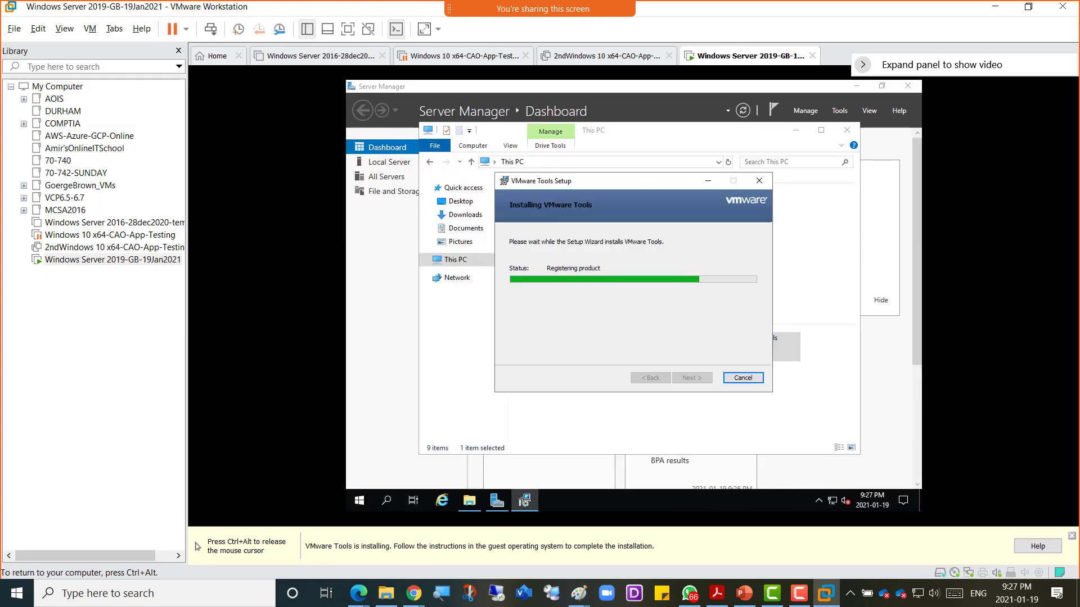
Step: Once the VMware Tools install completes, click Finish in the setup wizard
key("ctrl+alt")
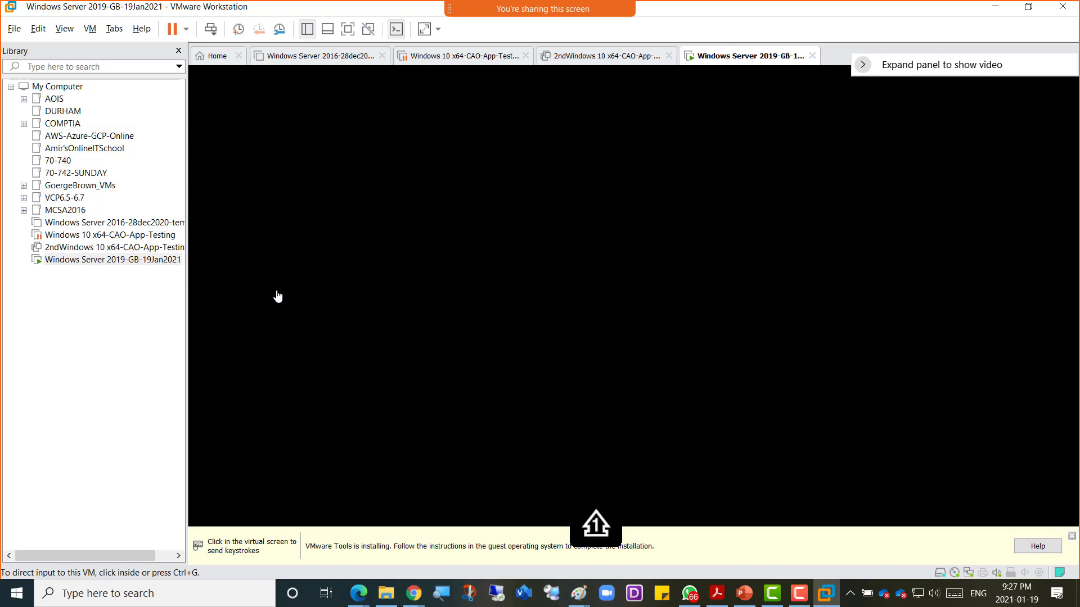
left_click(275, 294)
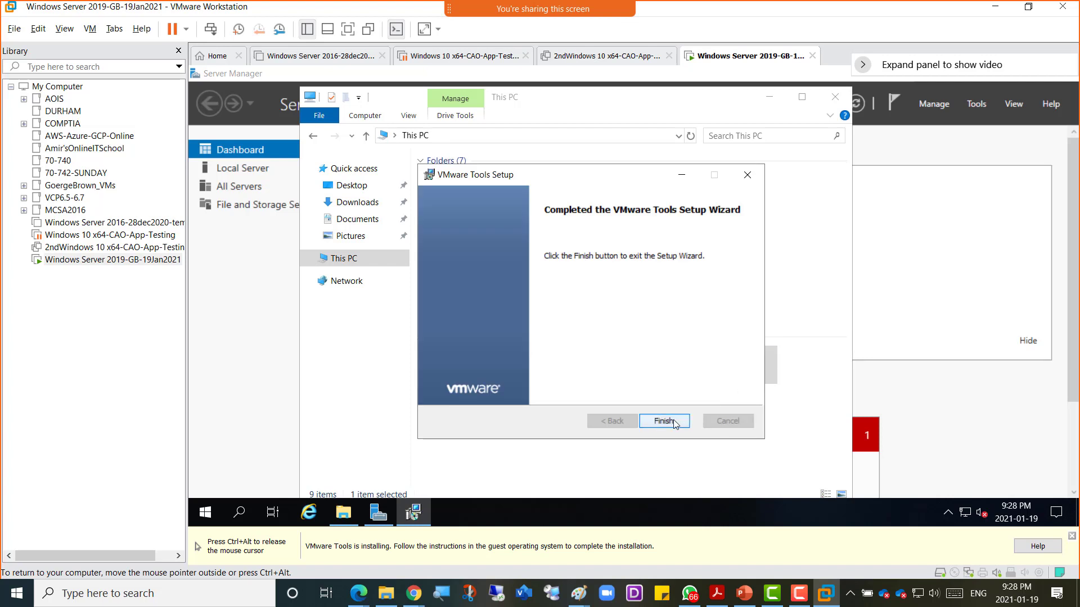
left_click(665, 421)
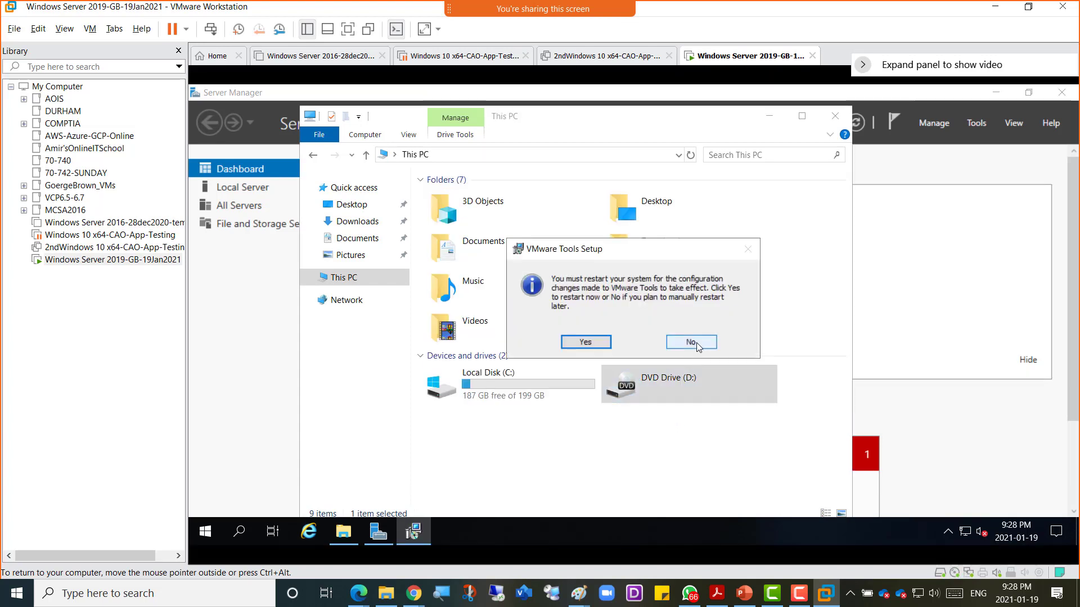
Step: Decline the restart and shut down the guest from the Start menu, confirming with Continue
left_click(696, 344)
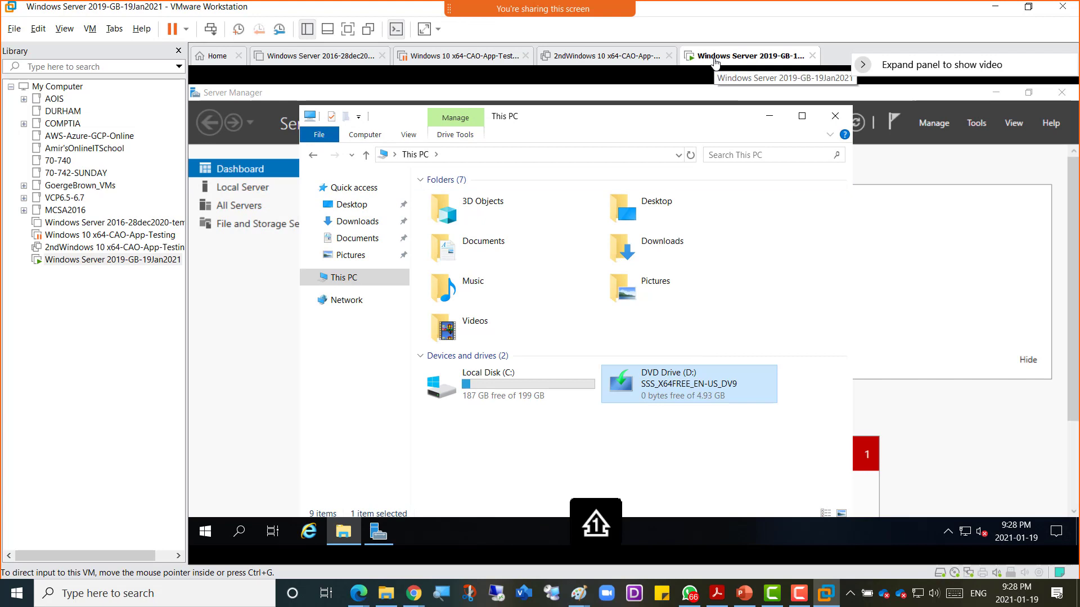
right_click(207, 532)
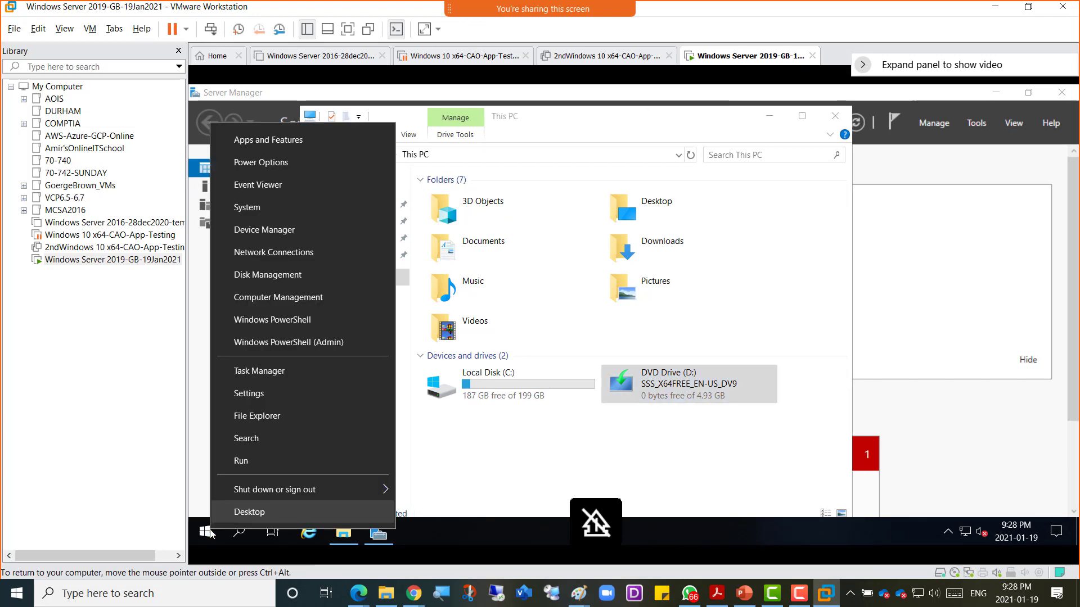
mouse_move(296, 491)
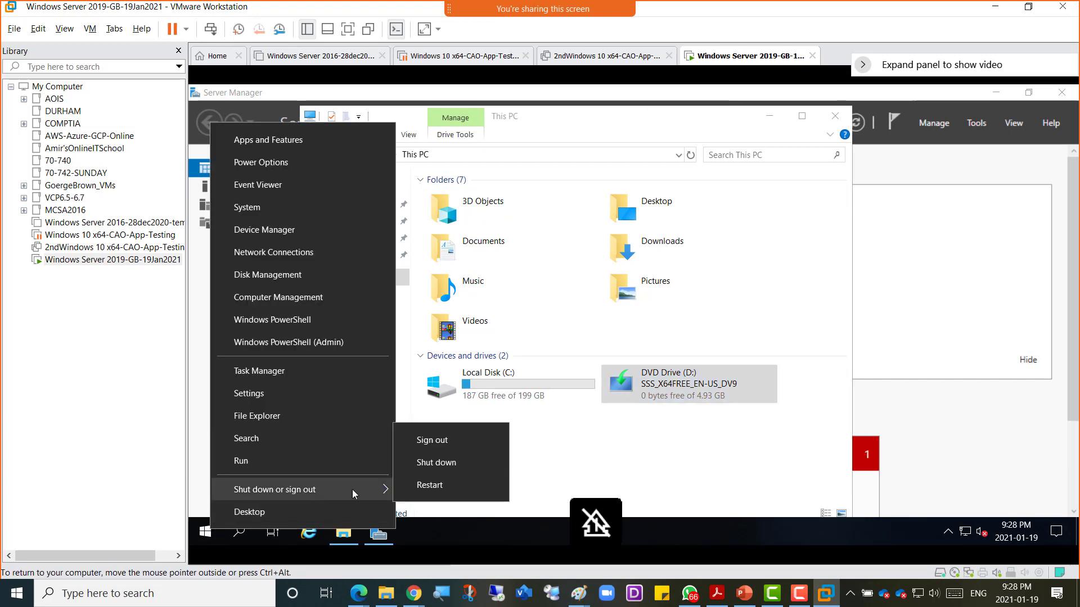
left_click(442, 464)
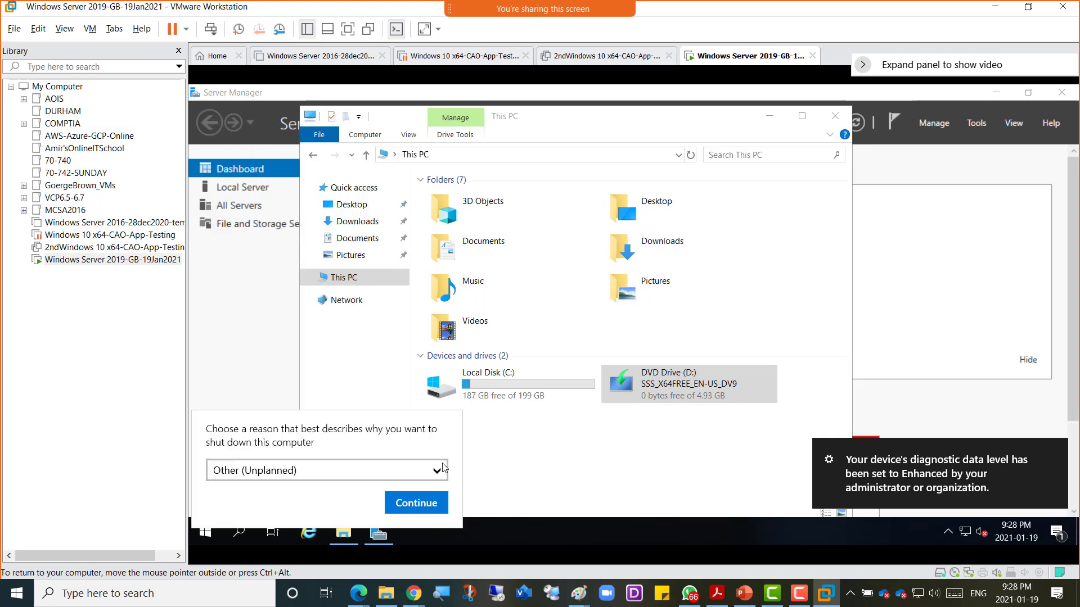
left_click(416, 502)
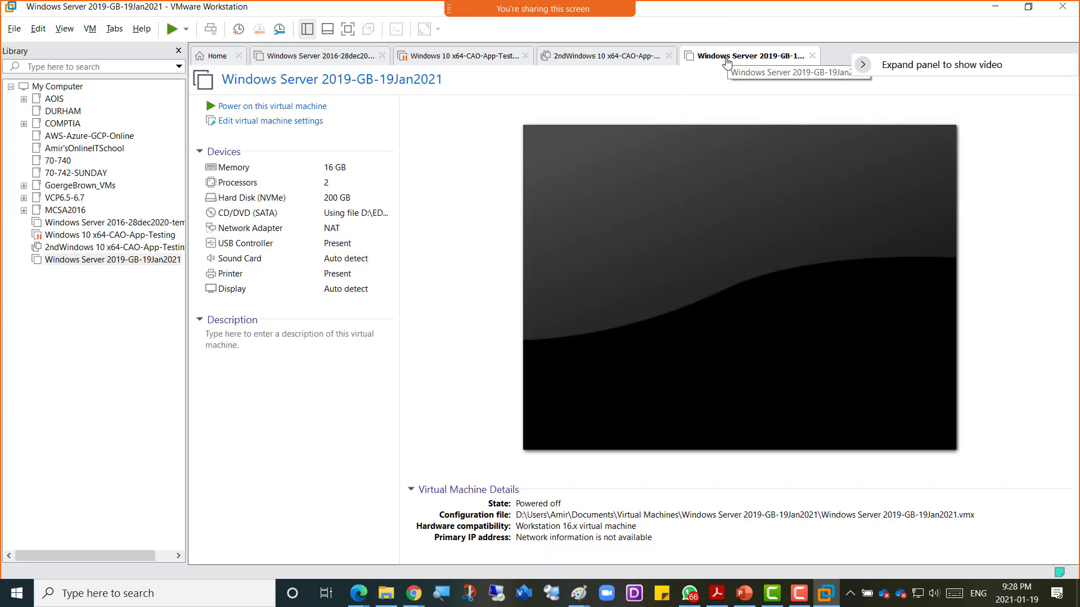
Step: Tick Virtualize Intel VT-x/EPT or AMD-V/RVI in the VM's Processors settings and save with OK
right_click(727, 60)
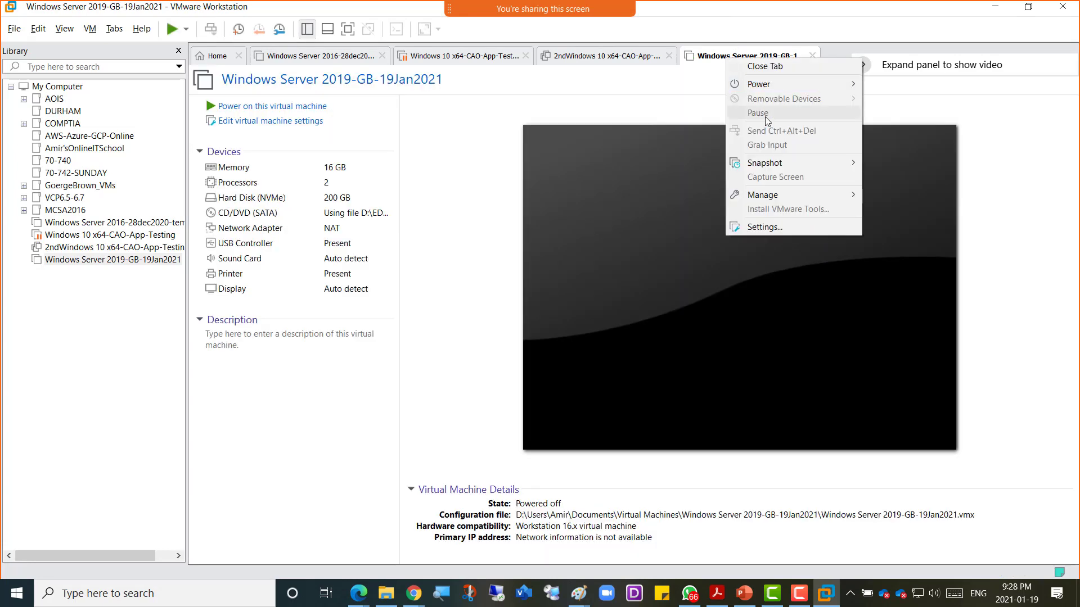
left_click(790, 227)
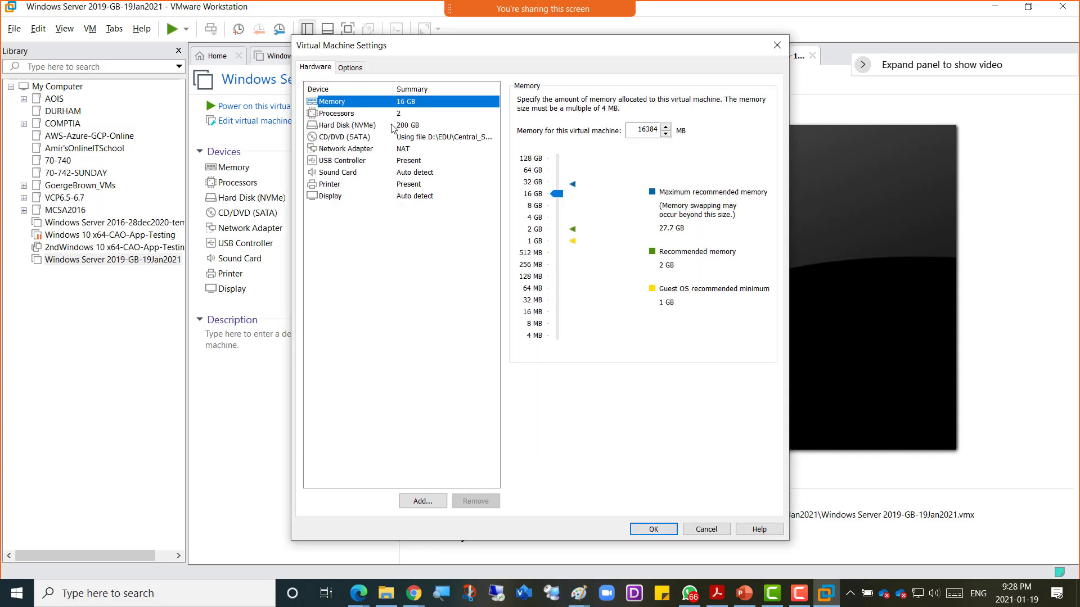
left_click(369, 117)
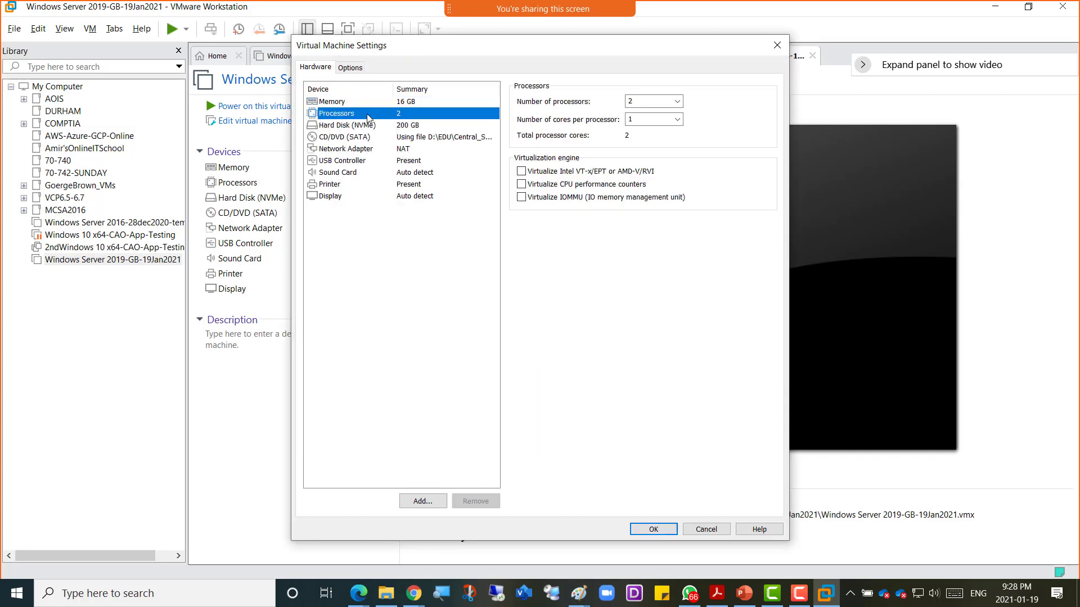
left_click(522, 173)
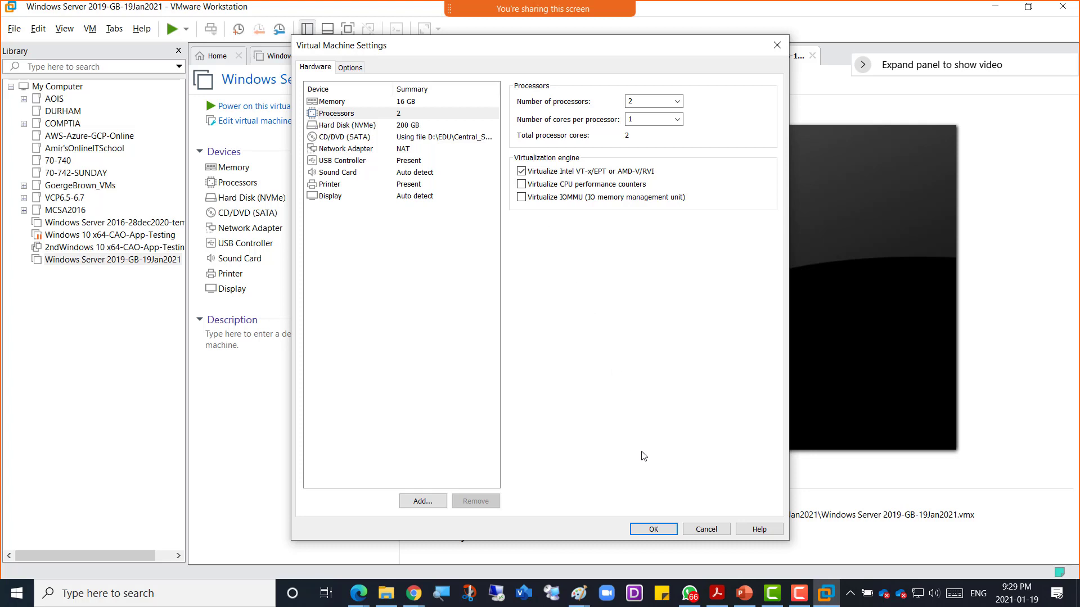
left_click(655, 530)
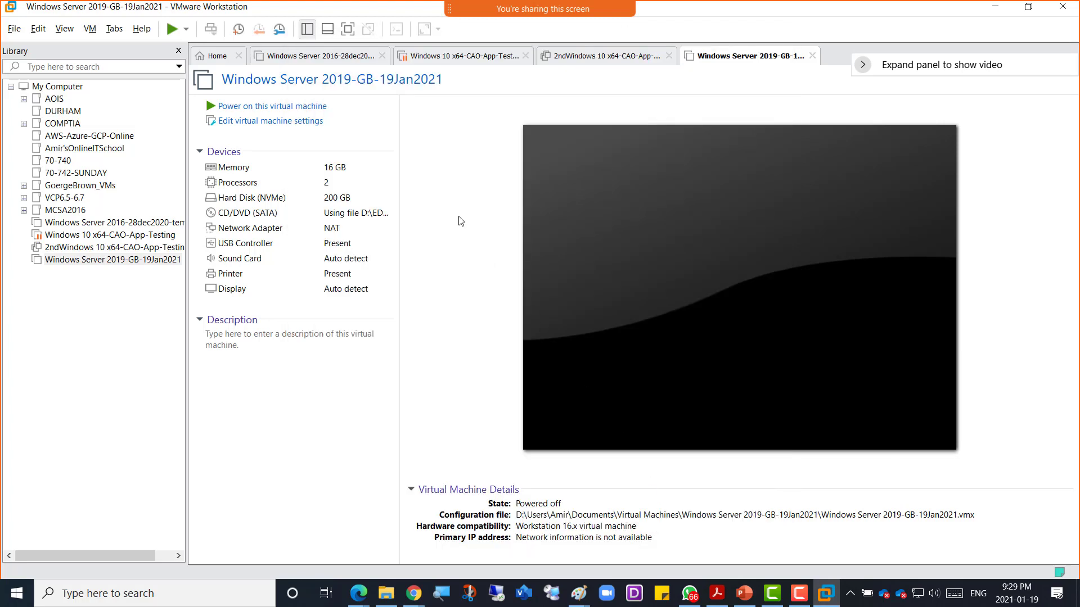
Step: Power on the VM, send Ctrl+Alt+Del, and sign in with the Administrator password
left_click(276, 107)
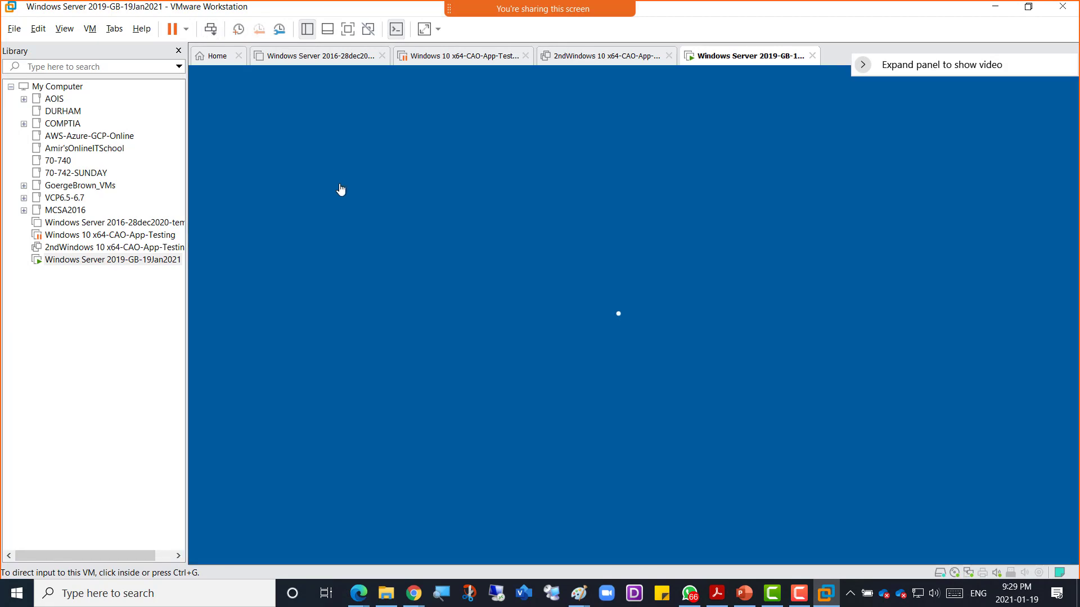
left_click(210, 29)
left_click(647, 384)
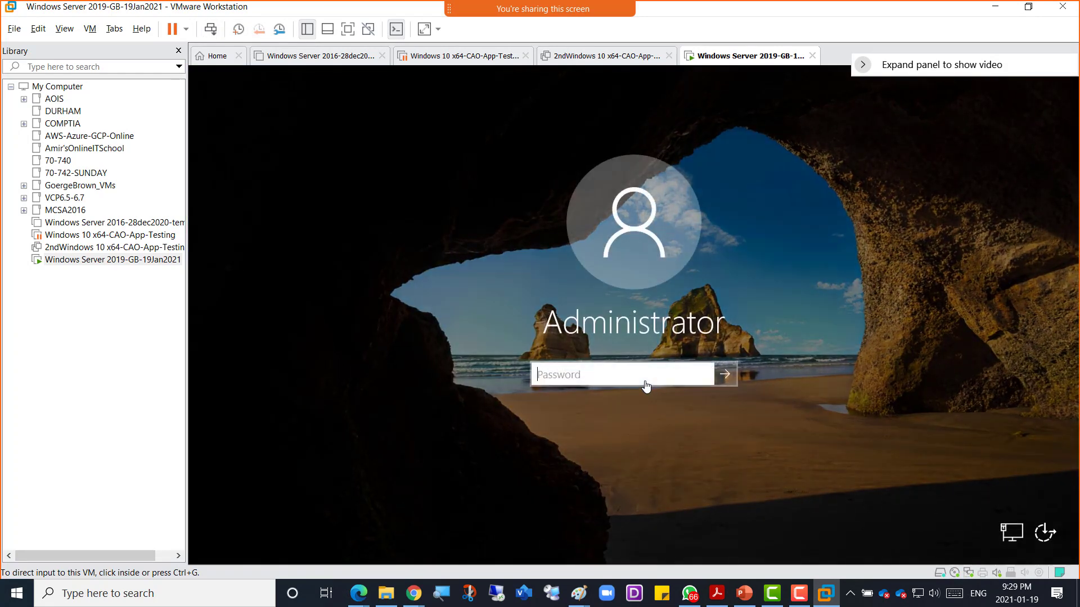
type("•••")
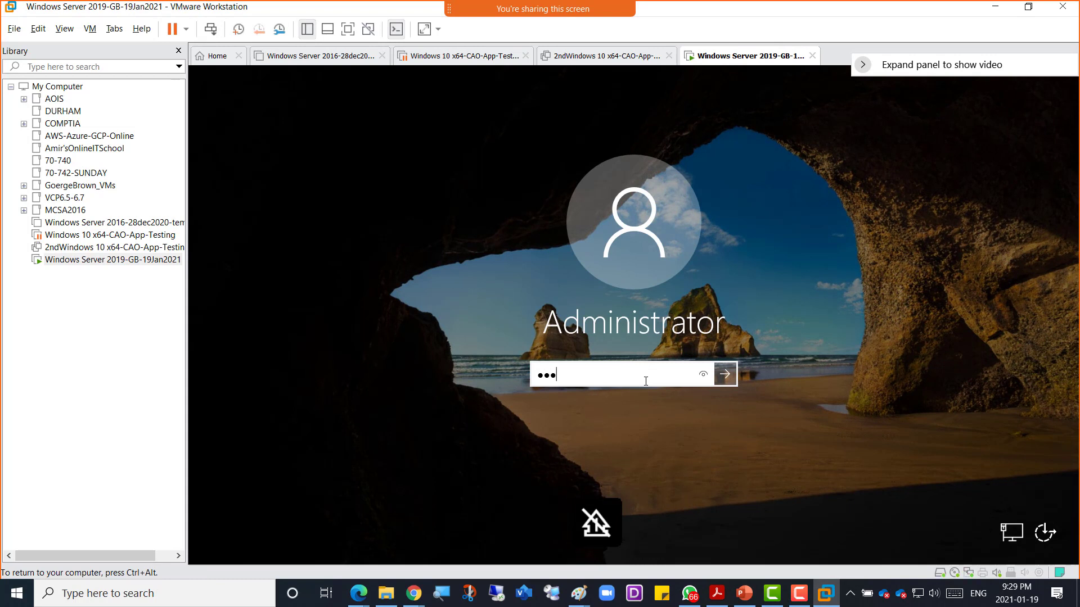
type("••••••")
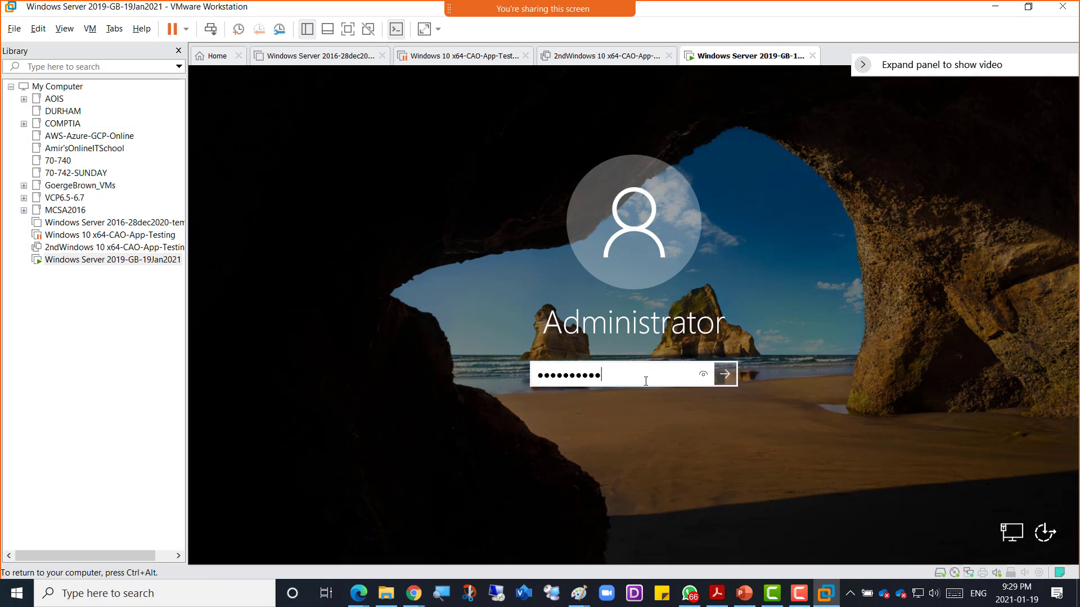
key("Return")
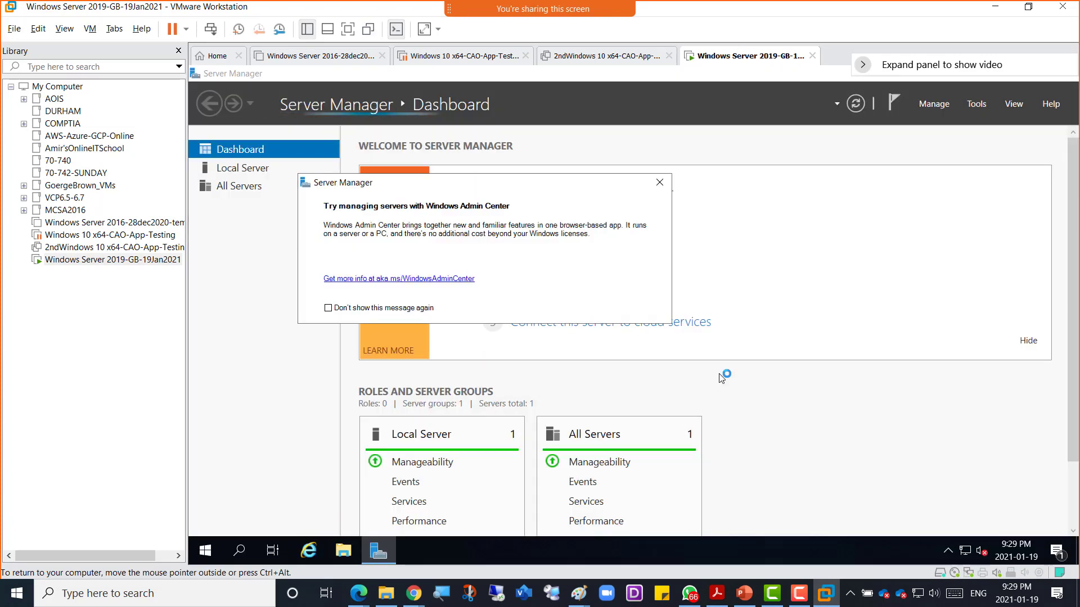
Step: Run Add Roles and Features with role-based installation on the local server, up to Server Roles
left_click(664, 187)
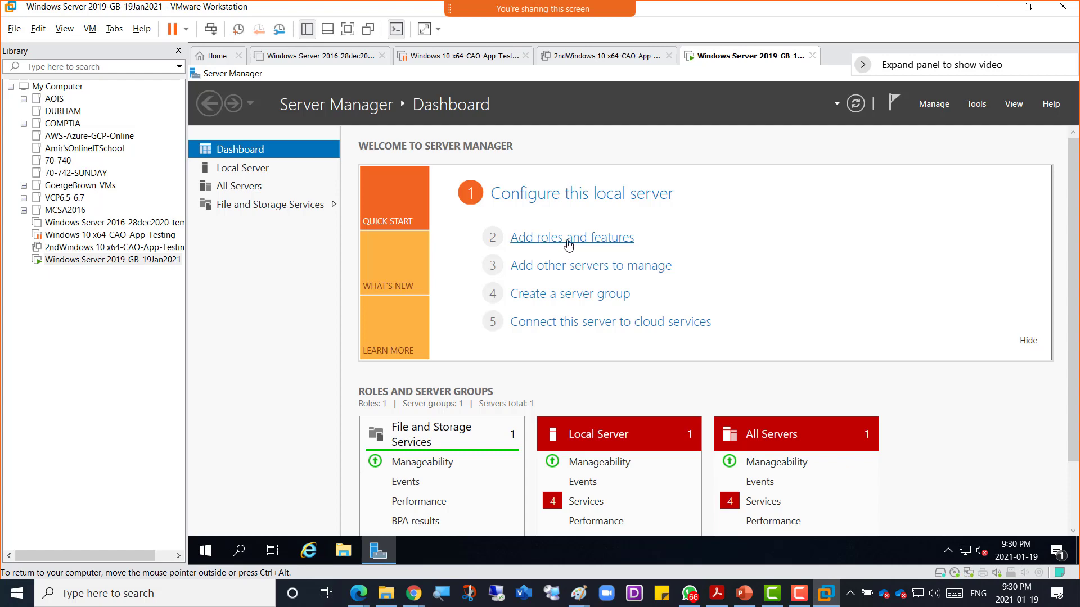
left_click(569, 245)
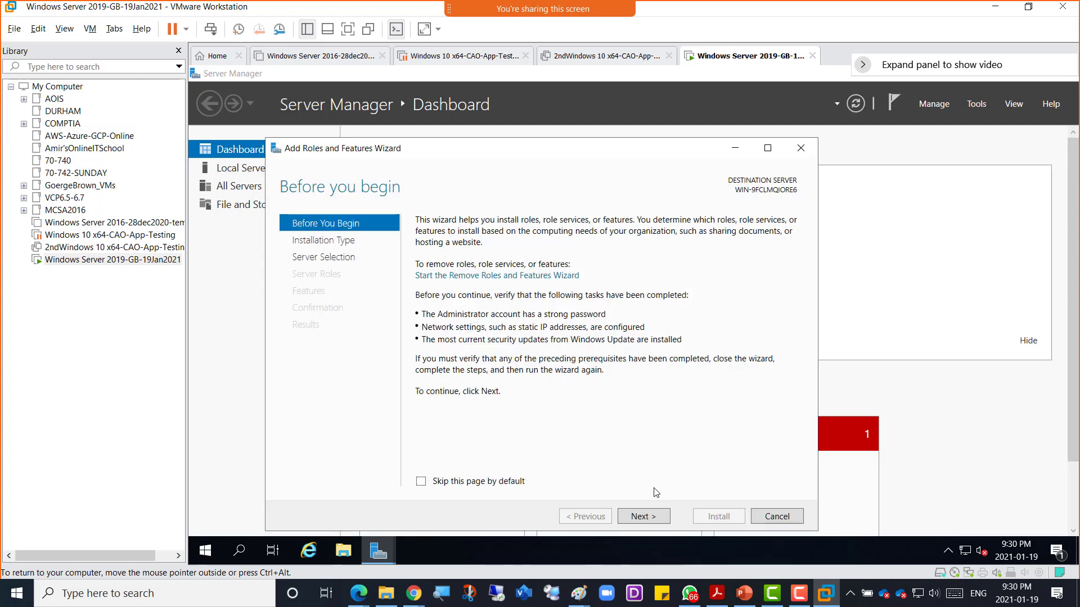
left_click(648, 523)
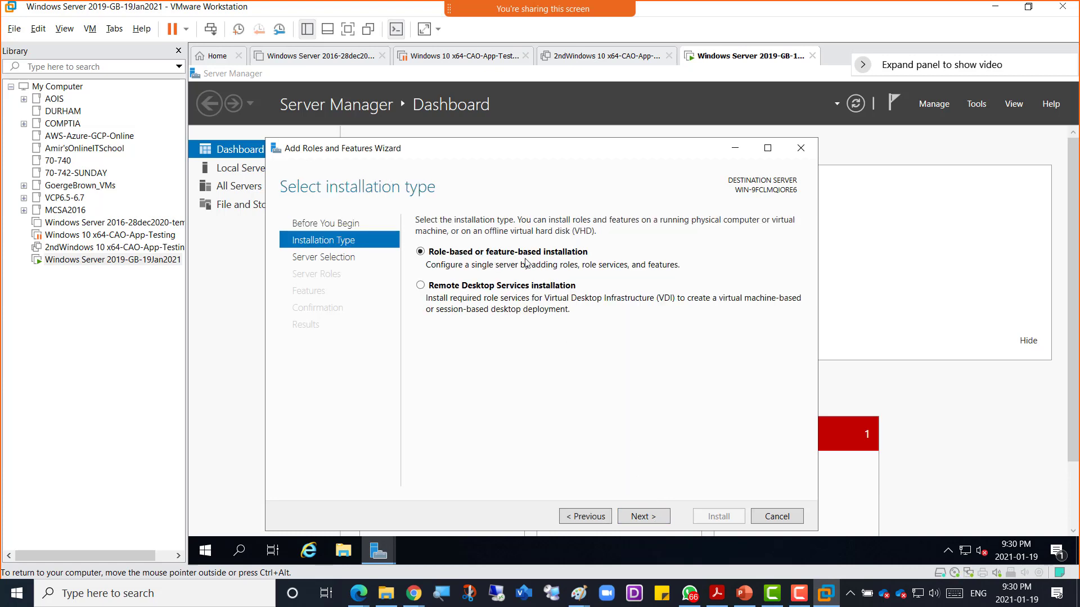
left_click(650, 520)
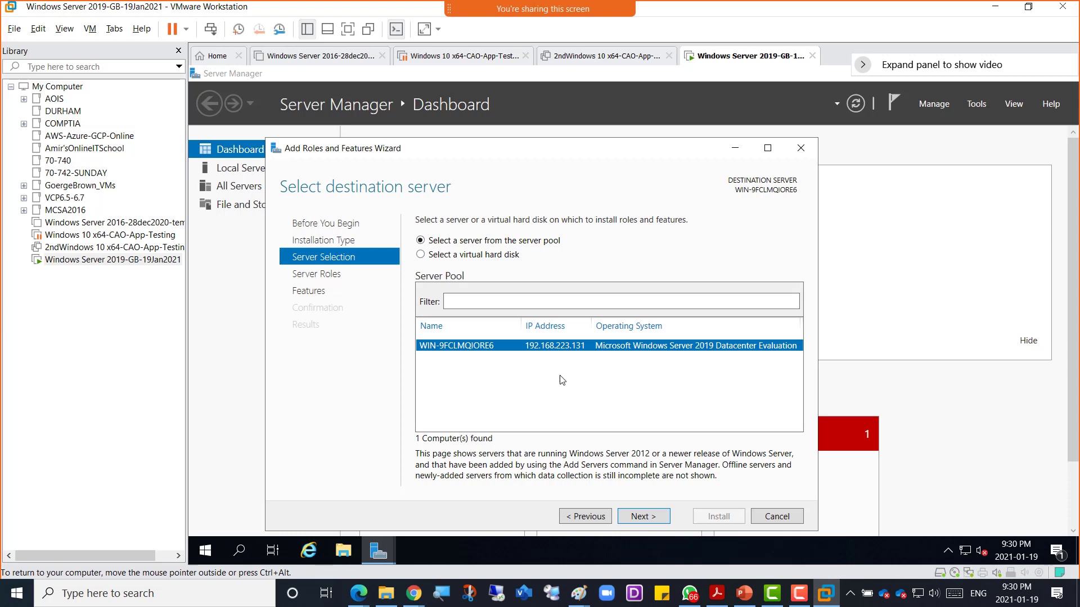
left_click(660, 519)
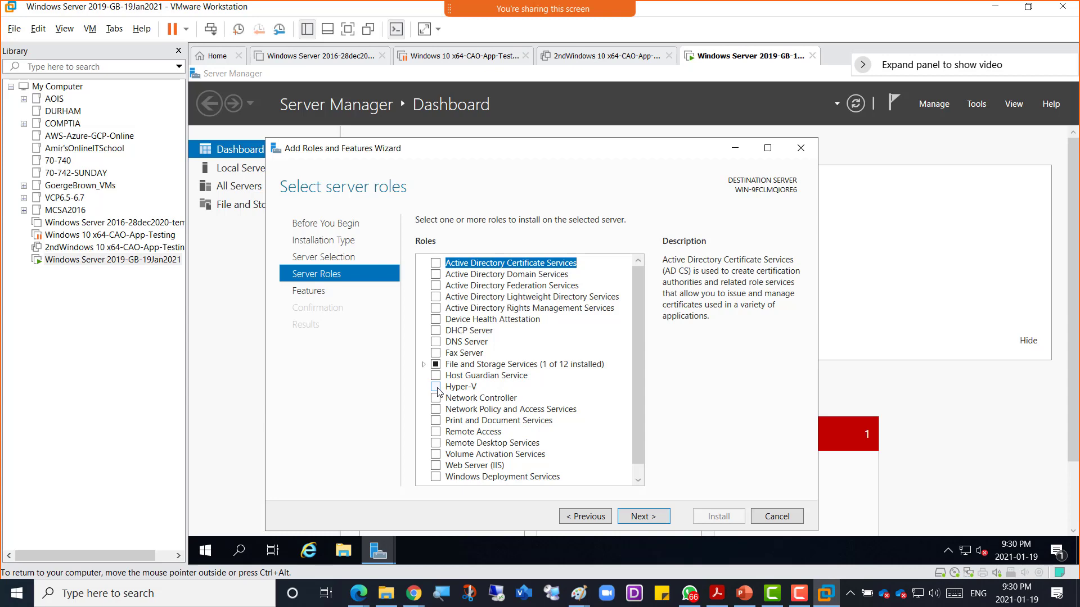
Step: Tick Hyper-V with its management tools and advance past Features and Hyper-V to Create Virtual Switches
left_click(437, 388)
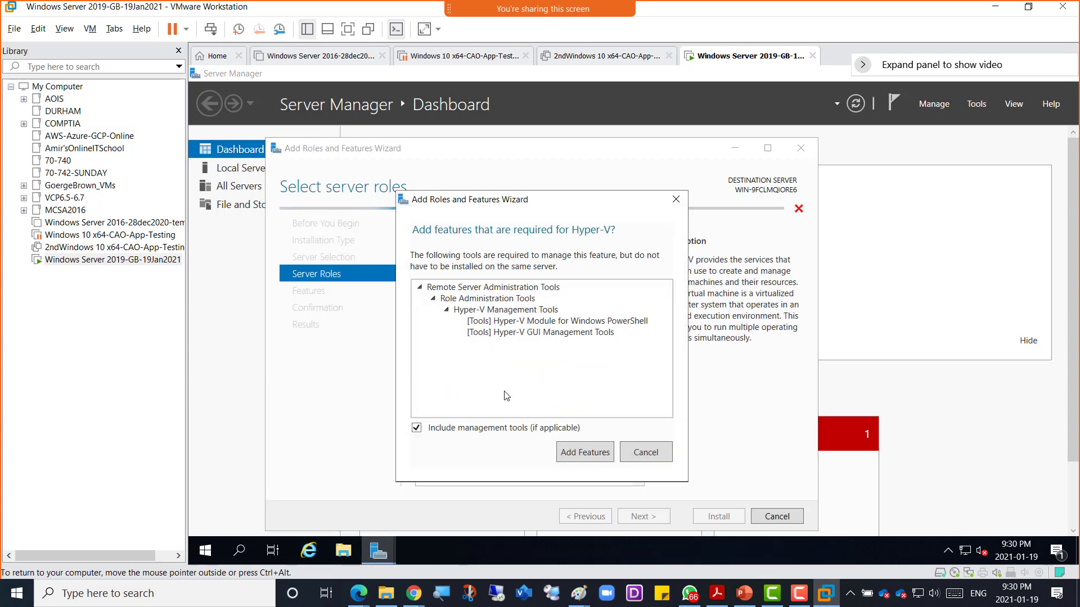
left_click(580, 456)
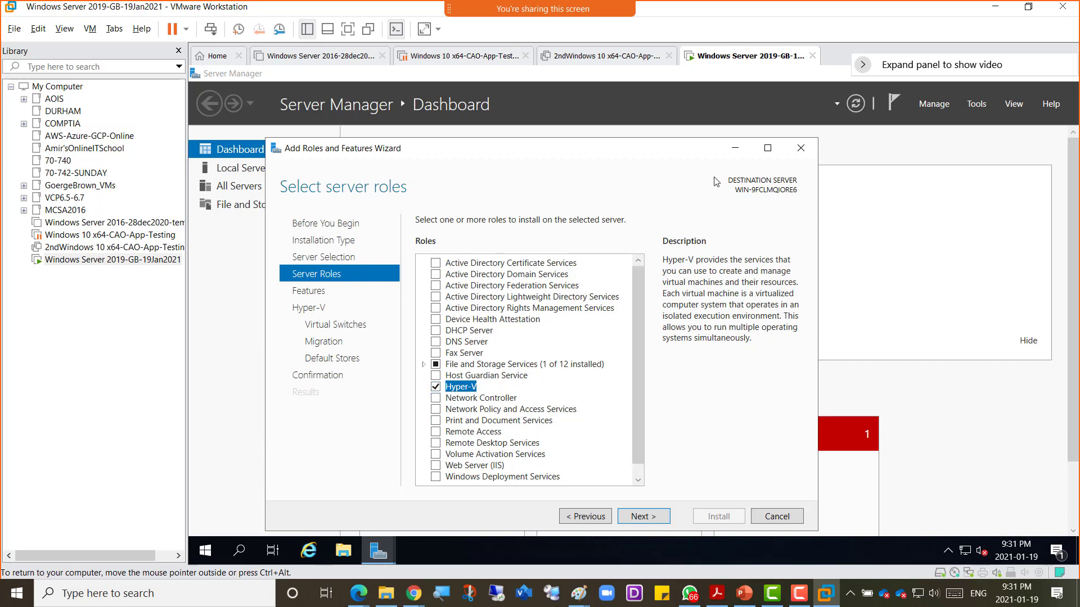
left_click(654, 519)
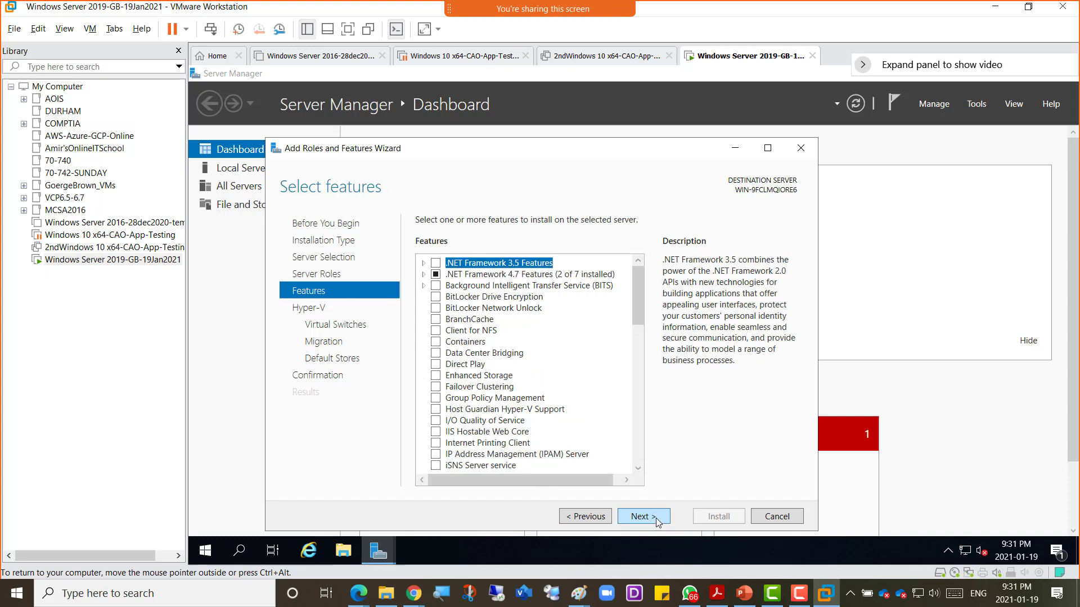
left_click(646, 523)
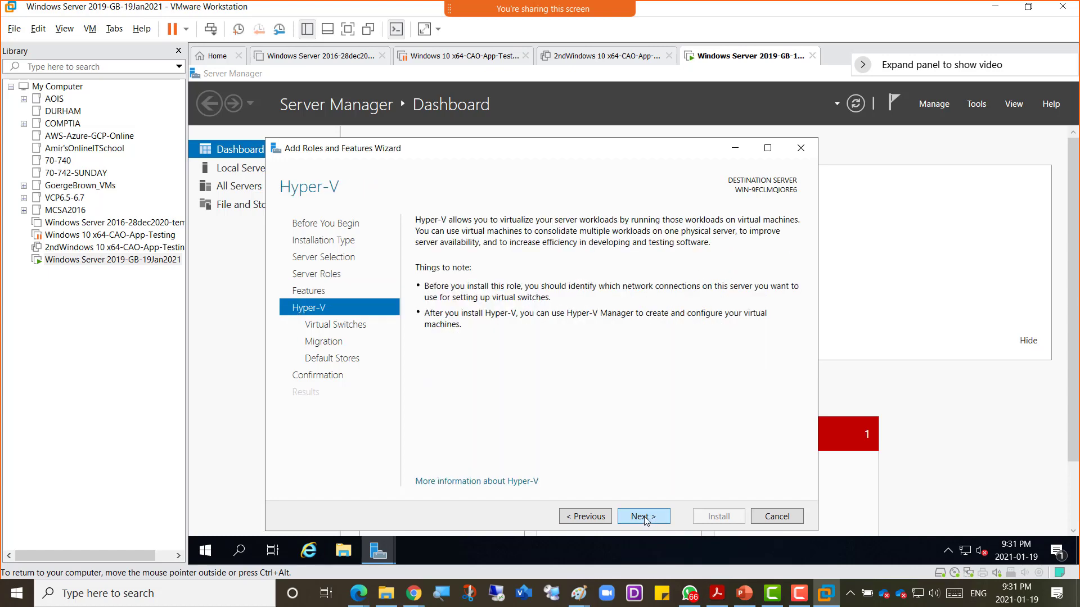
left_click(645, 516)
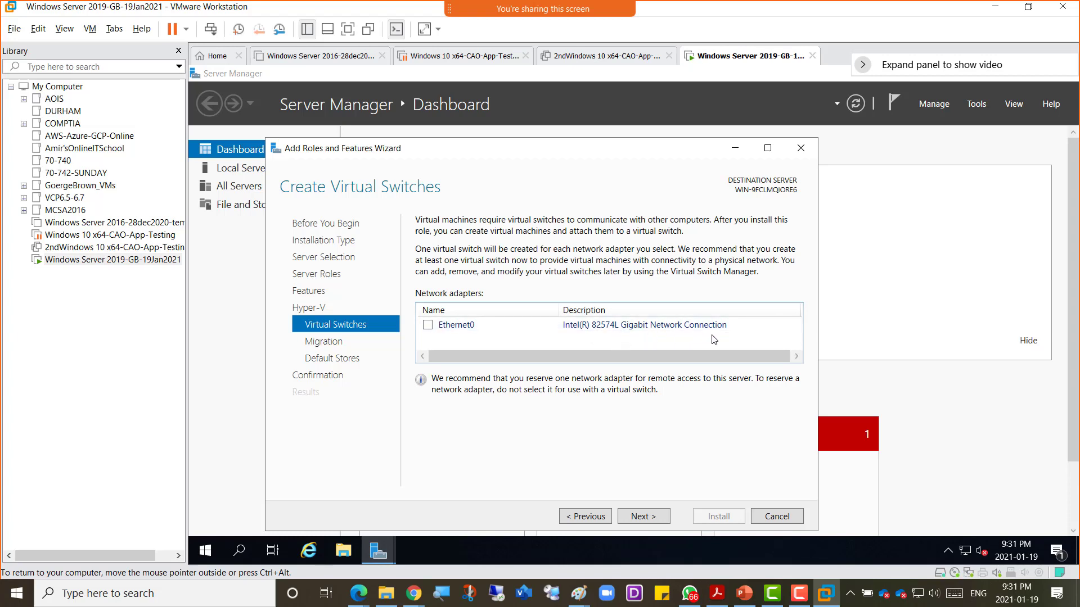
key("Caps_Lock")
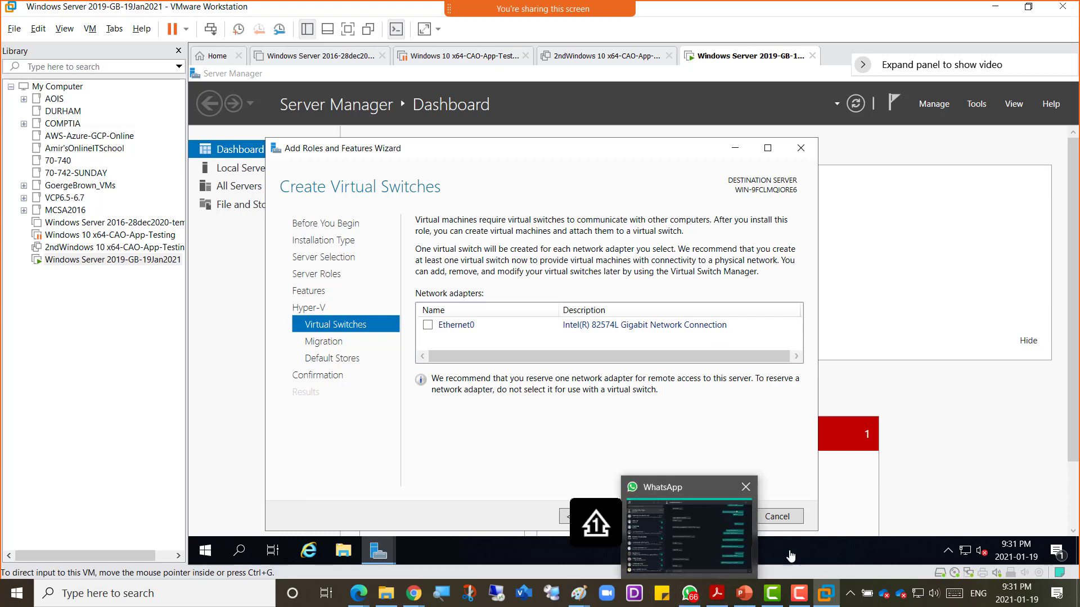
Step: In Paint, finish the HYper-V label and add an 'OS Windows Server 2019' label below the rectangle
mouse_move(583, 595)
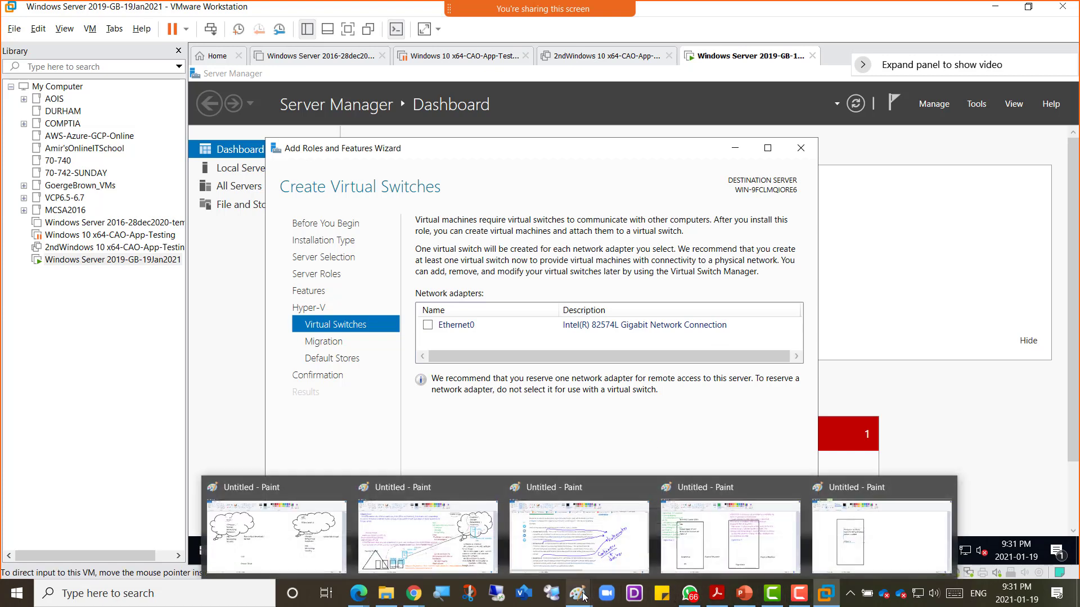
left_click(855, 549)
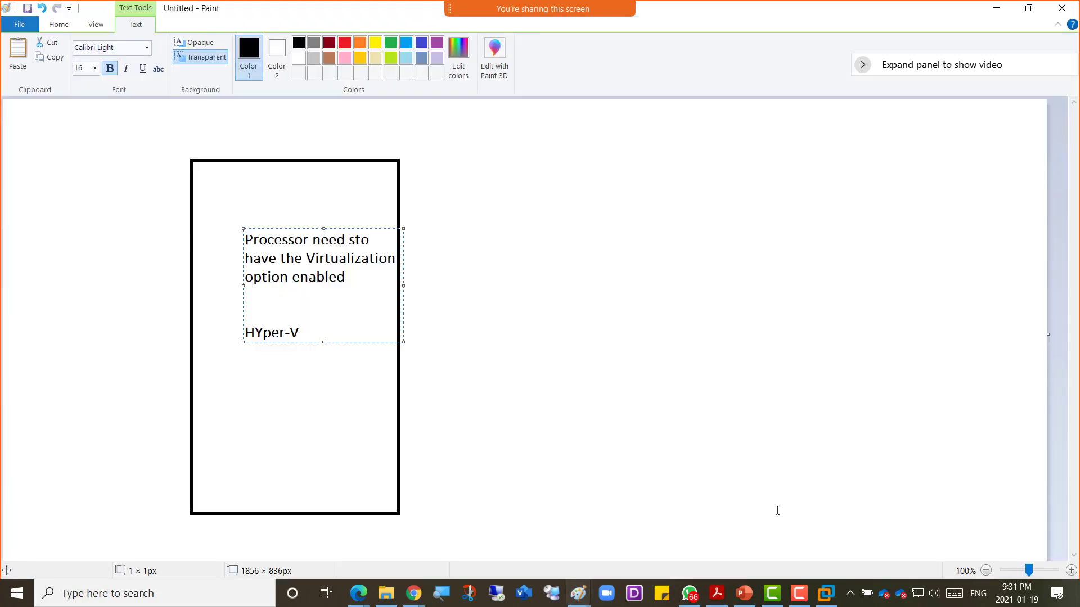
left_click(311, 389)
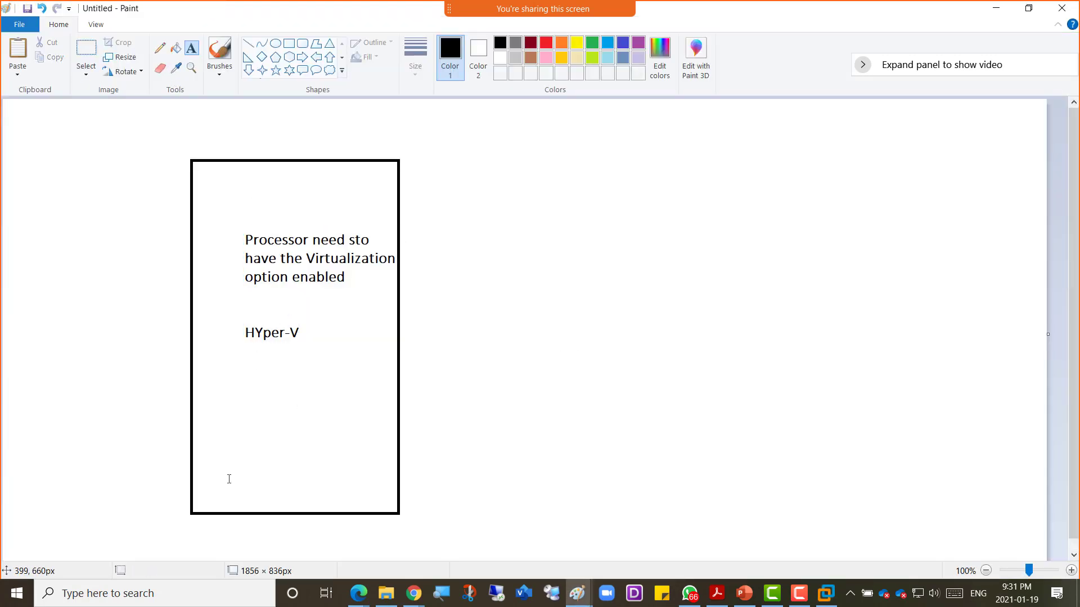
left_click(240, 467)
type("OS ")
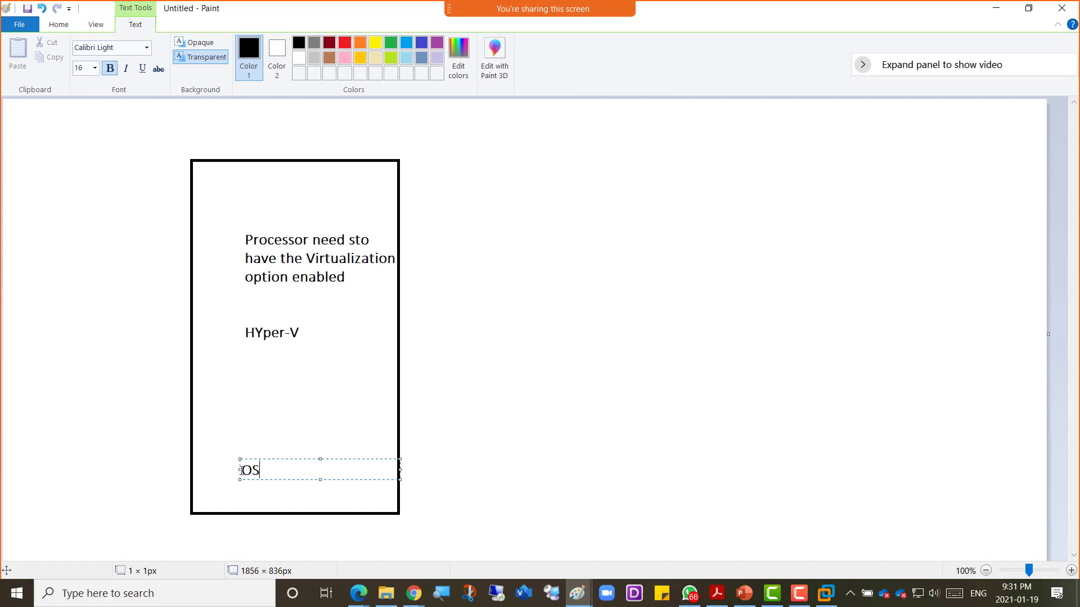
type("Windows Server ")
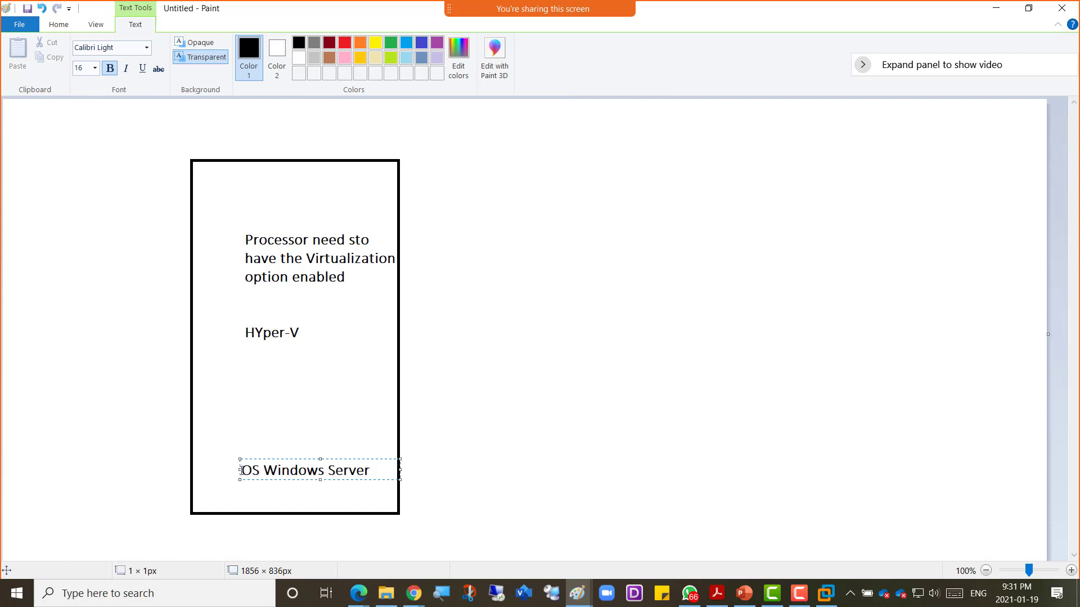
type("2019")
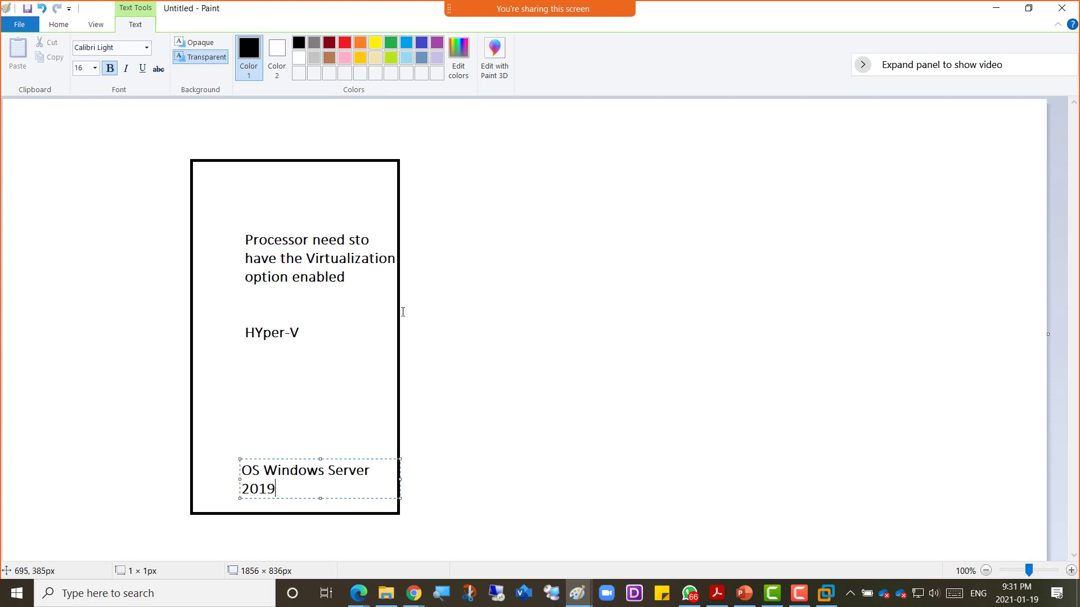
left_click(429, 306)
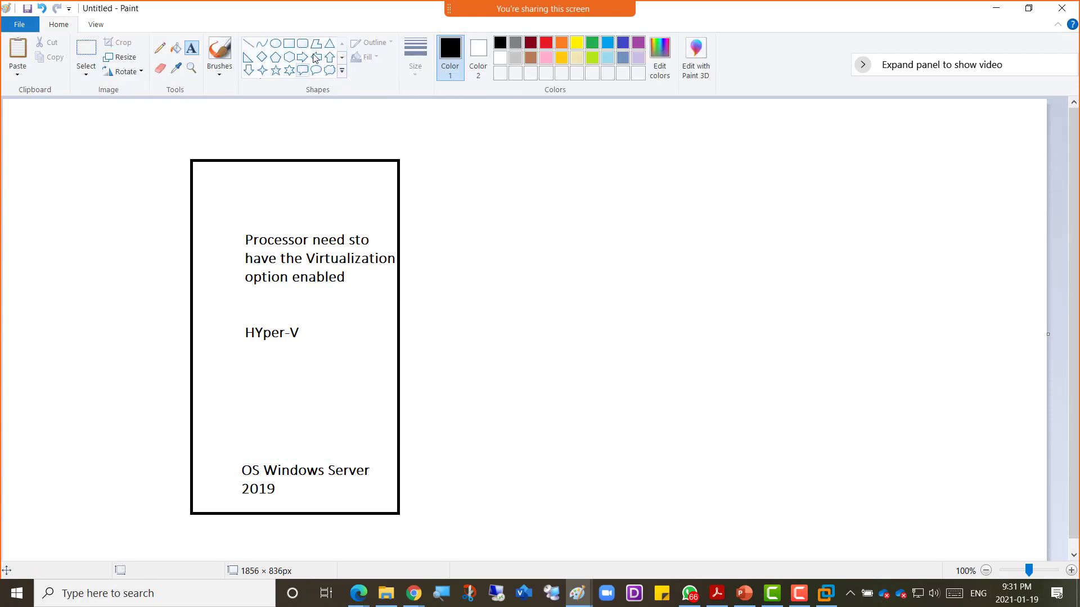
Step: Draw a dark-red right triangle below the rectangle and label it 'PhyNic'
left_click(530, 43)
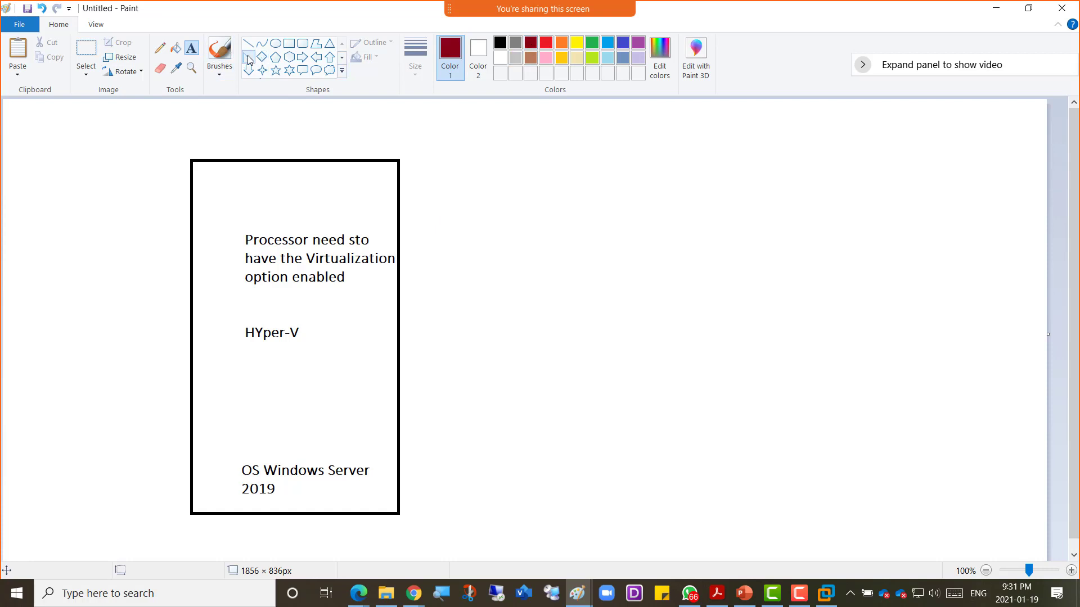
left_click(247, 58)
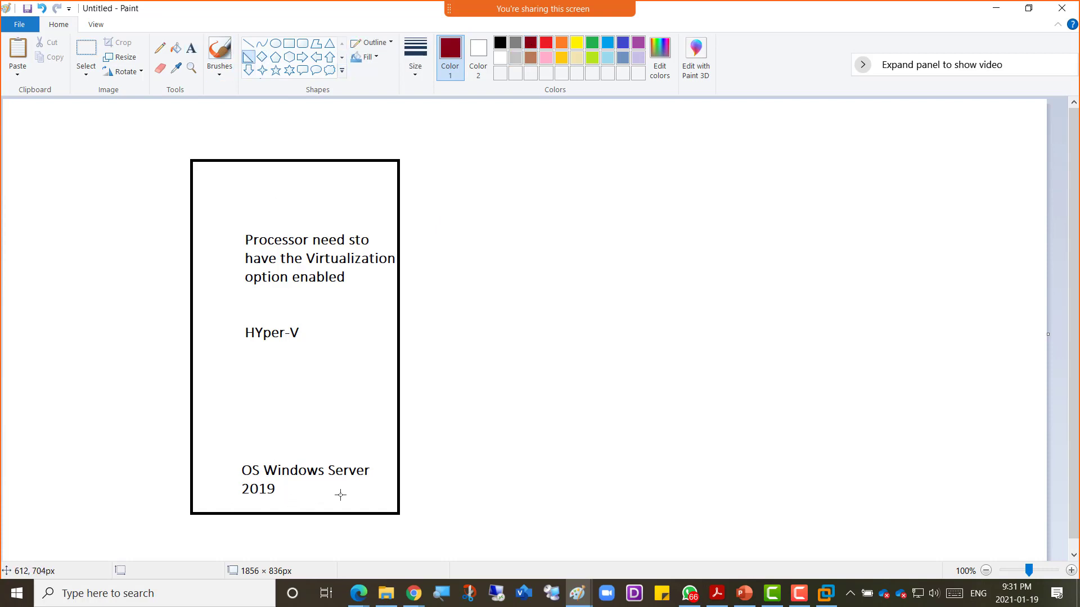
left_click_drag(346, 486, 379, 544)
left_click(411, 523)
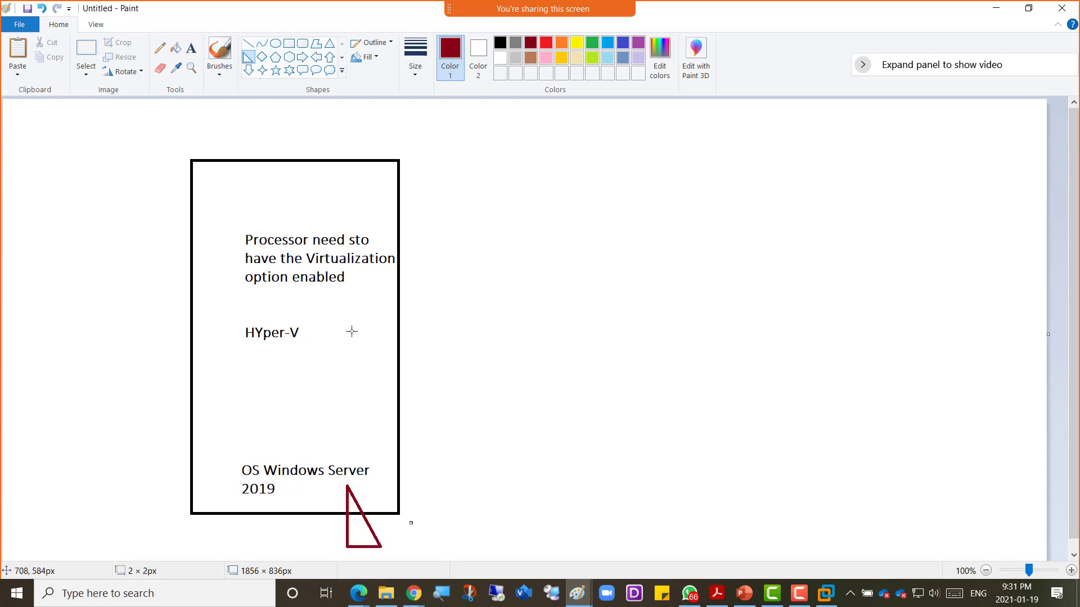
left_click(191, 48)
left_click(396, 527)
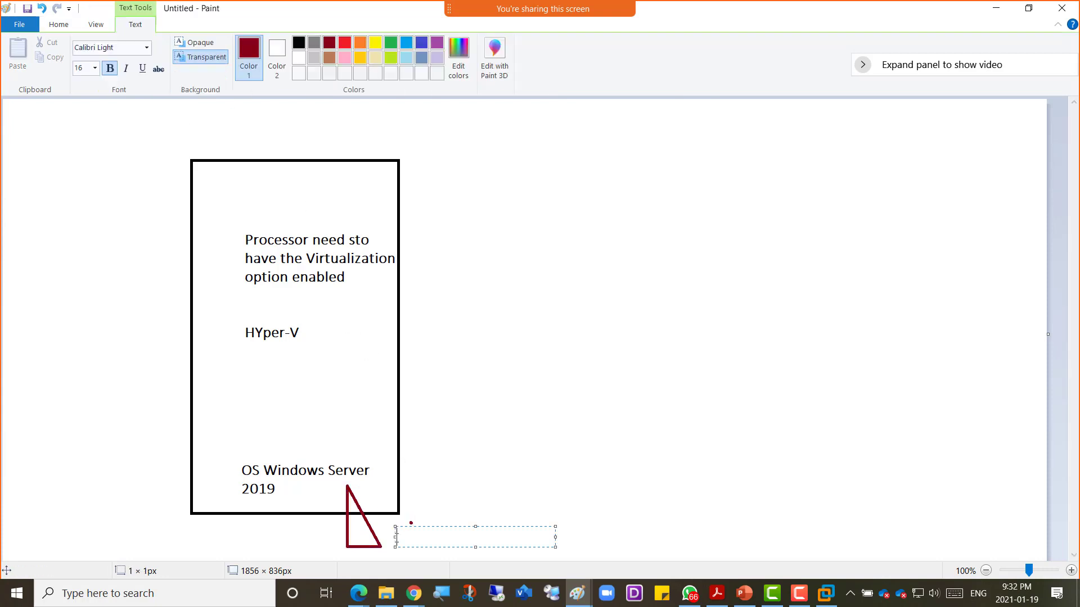
type("PhyNic")
left_click(458, 442)
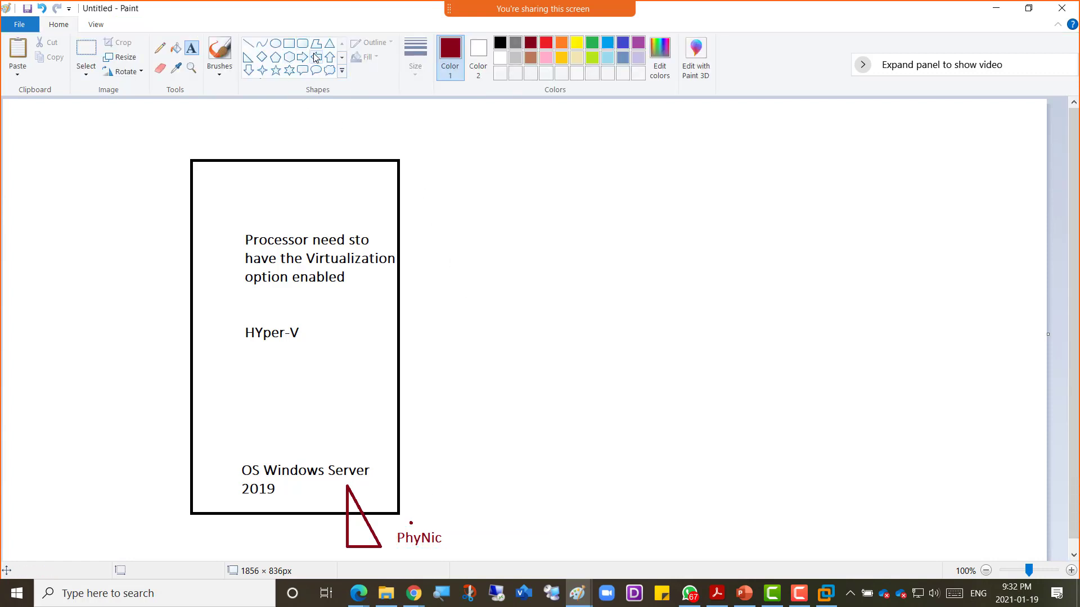
Step: Draw an orange hexagon on the rectangle's right edge labelled 'Virtual Switch' / '- External Switch'
left_click(288, 58)
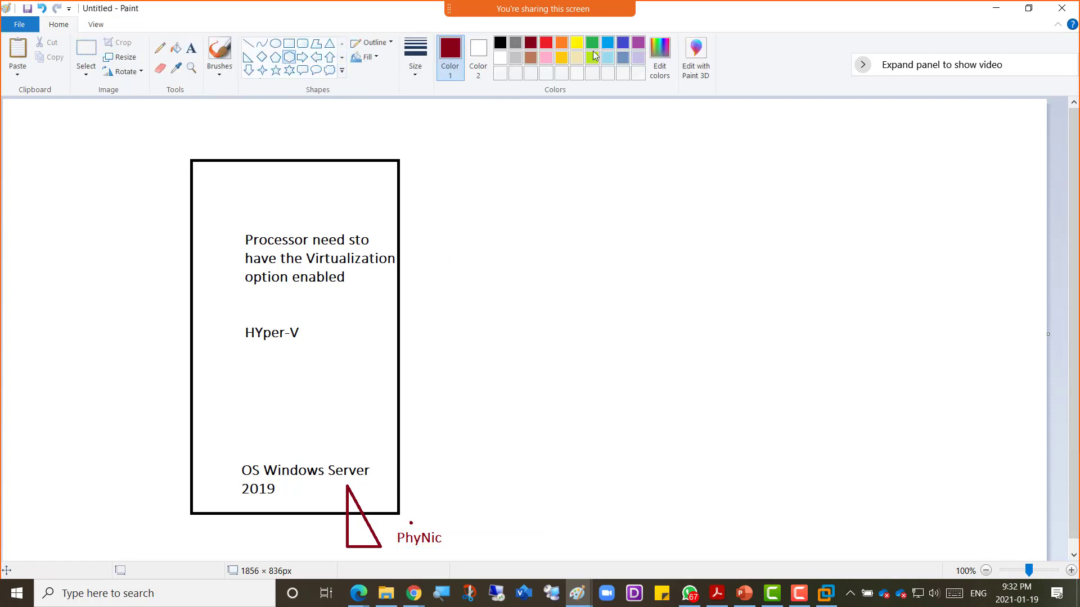
left_click(561, 45)
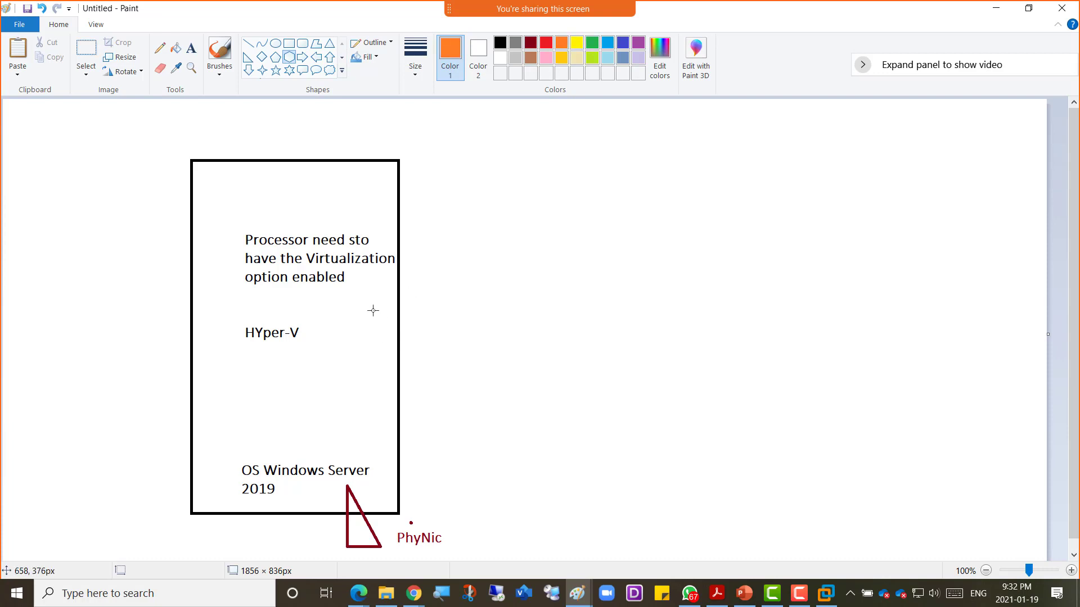
left_click_drag(372, 310, 432, 372)
left_click(191, 48)
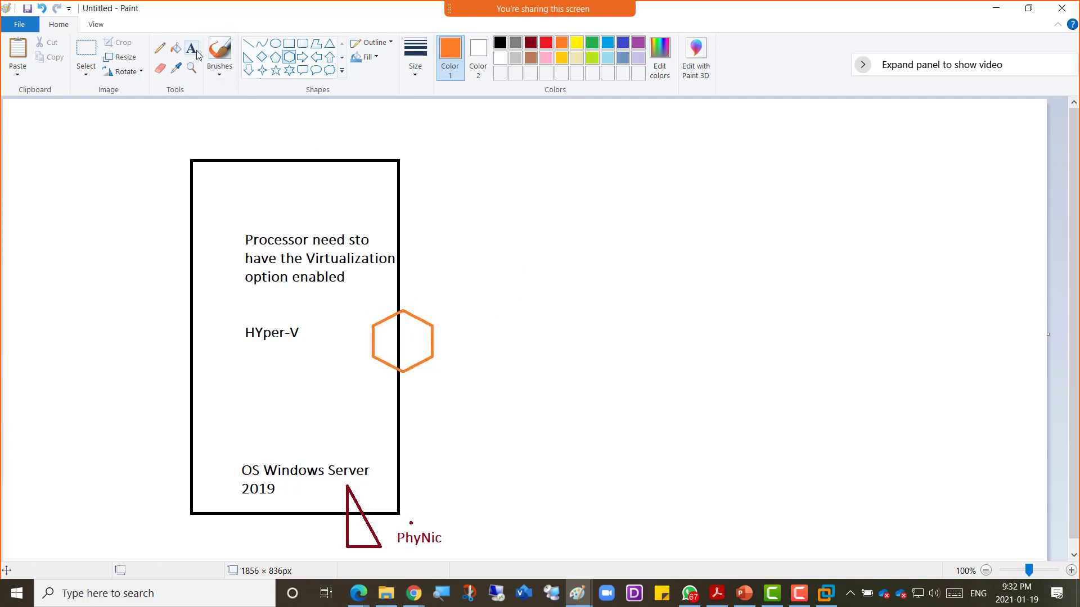
left_click(422, 293)
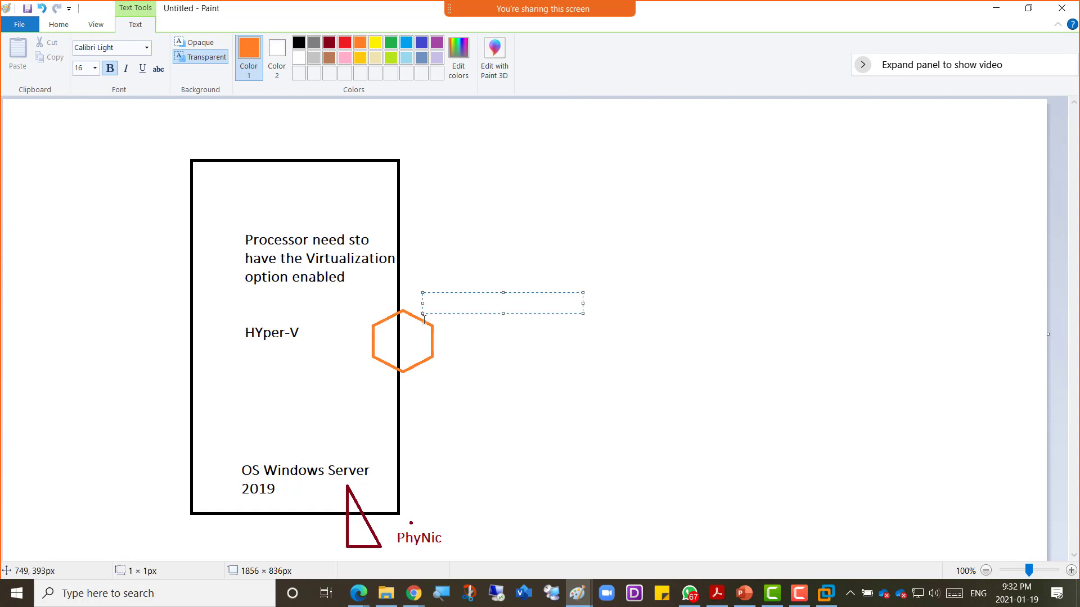
type("Virtual Switch")
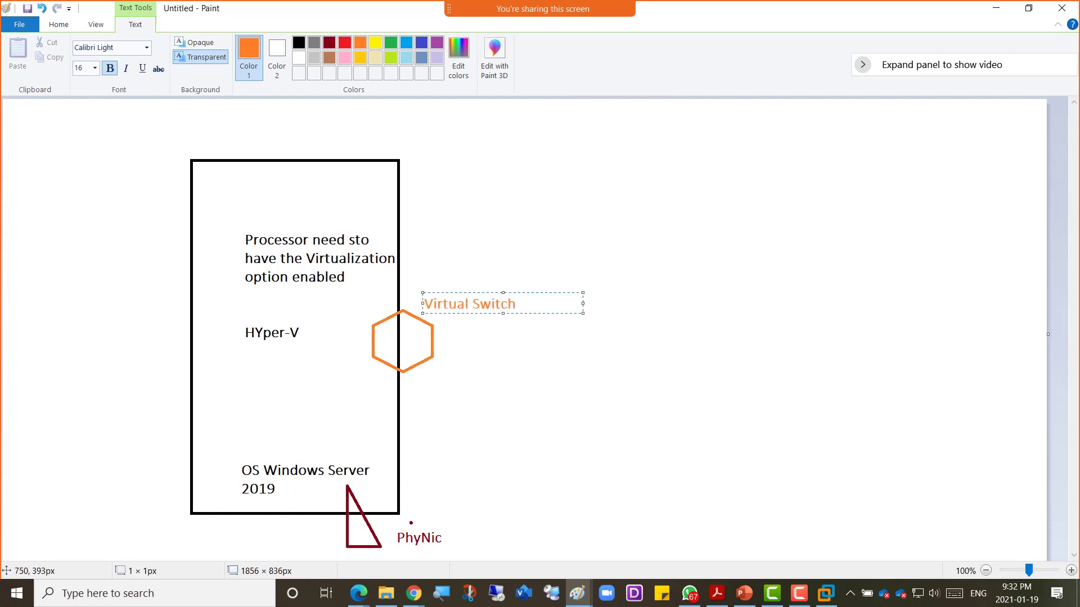
key("Return")
type("- Exte")
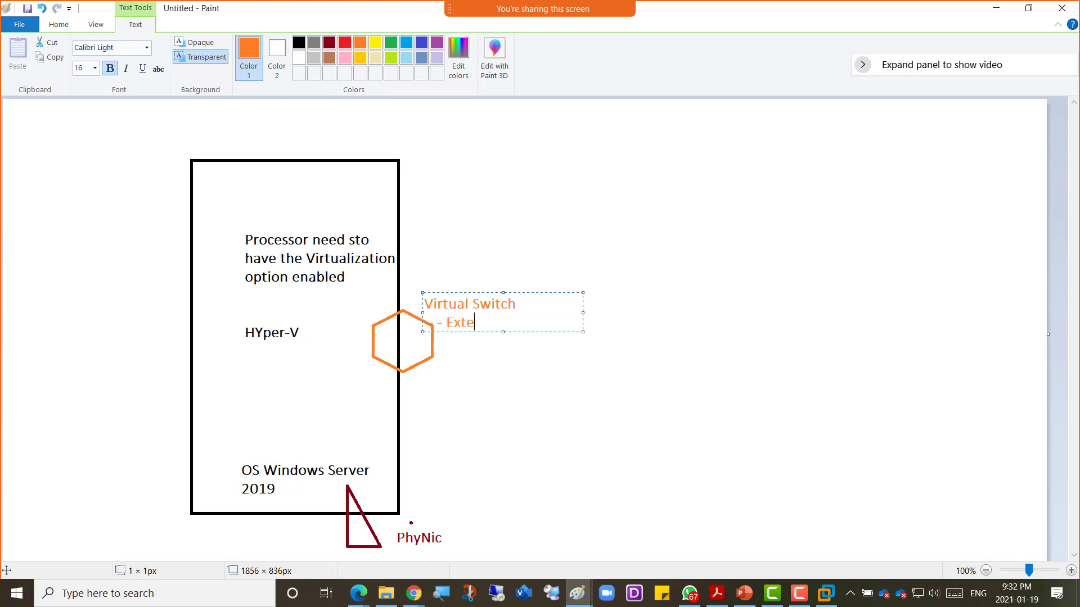
type("rnal Switch")
left_click(317, 188)
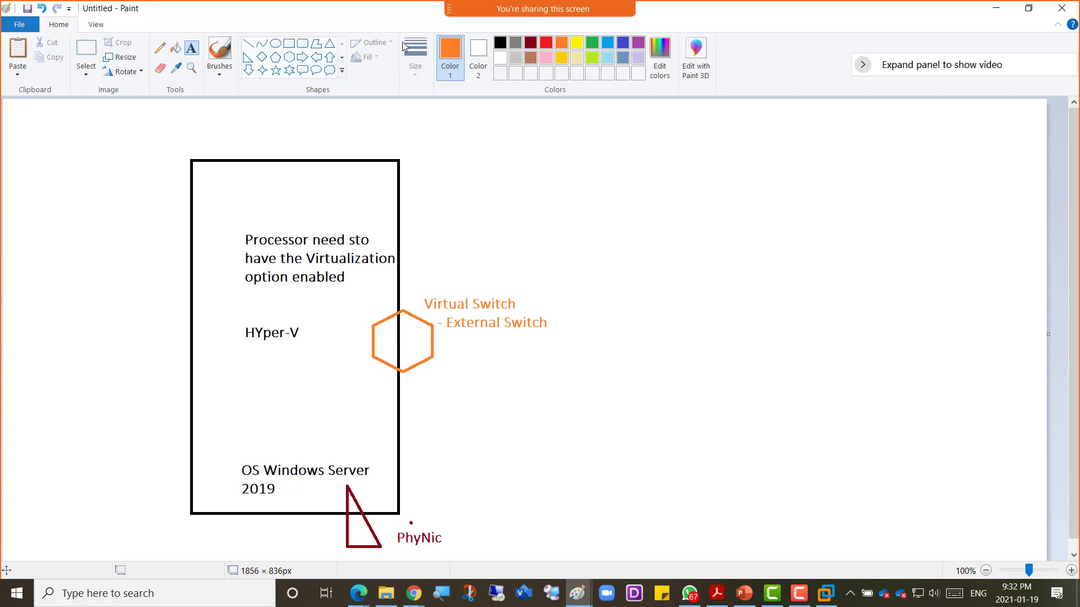
Step: Connect the hexagon to the PhyNic triangle with a grey line
left_click(515, 43)
left_click_drag(393, 348, 354, 507)
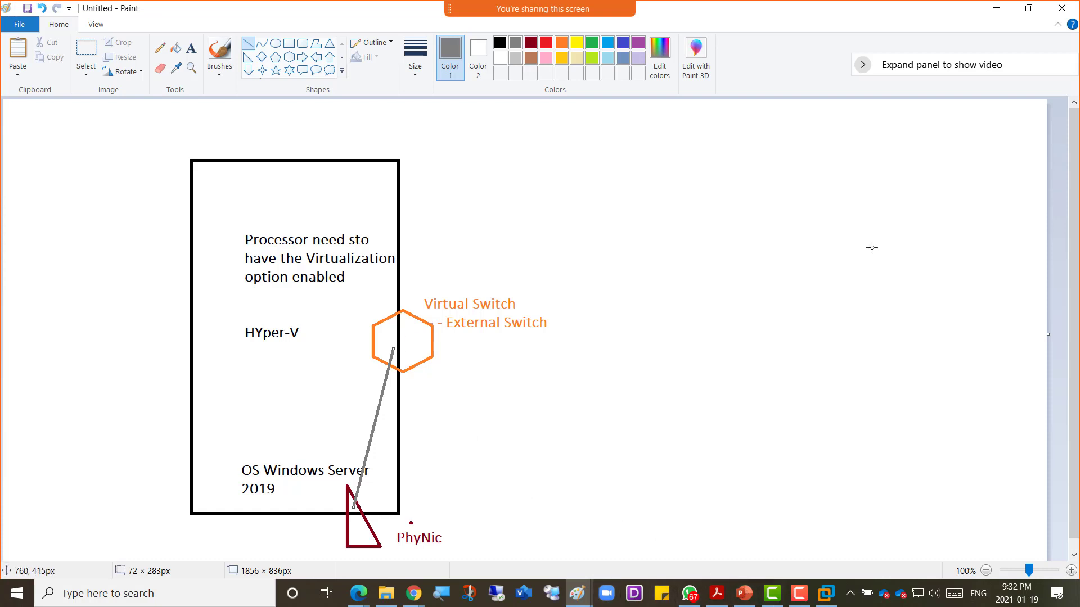
left_click(690, 593)
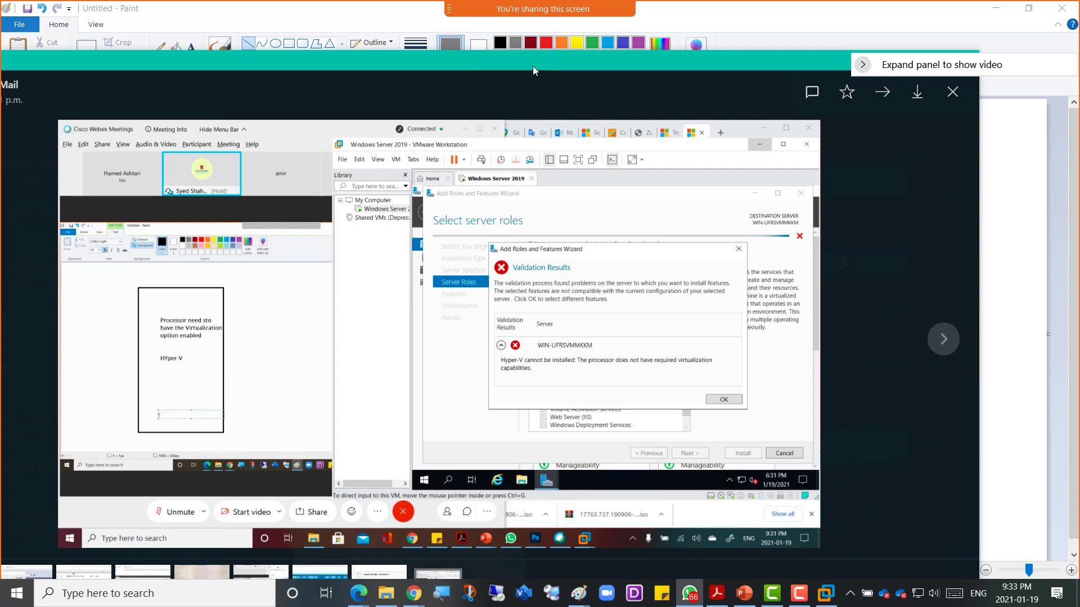
Step: Close the validation screenshot preview and return to the Windows Server 2019 VM
key("Escape")
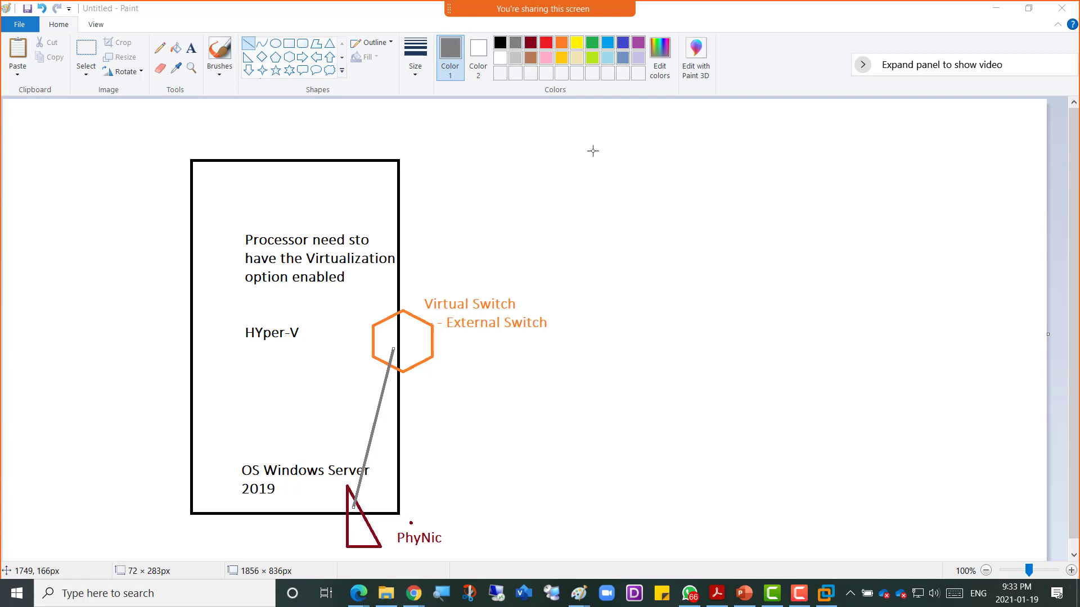
left_click(825, 593)
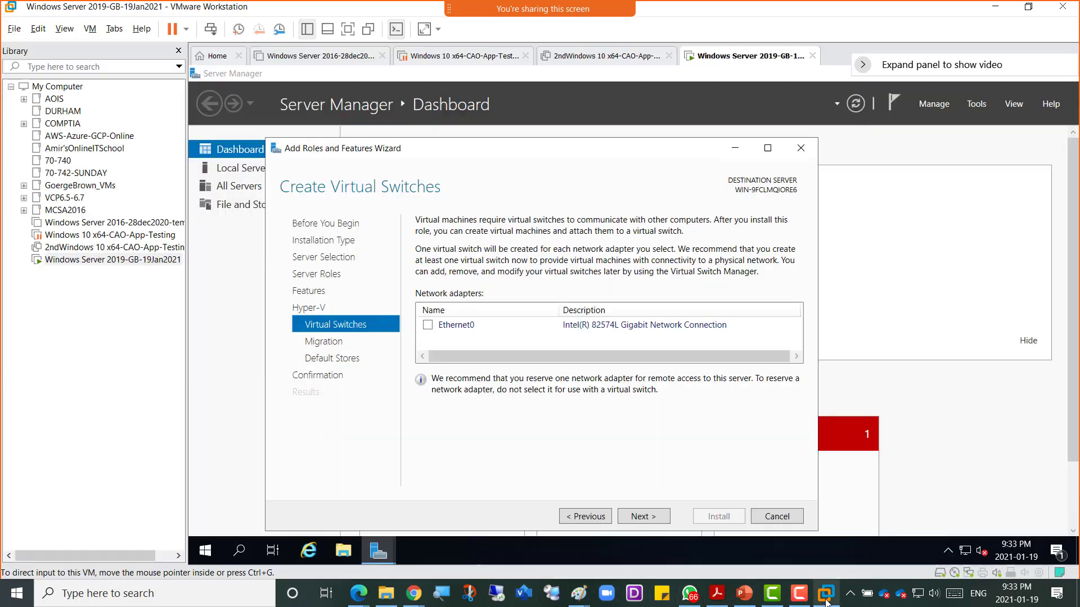
right_click(720, 59)
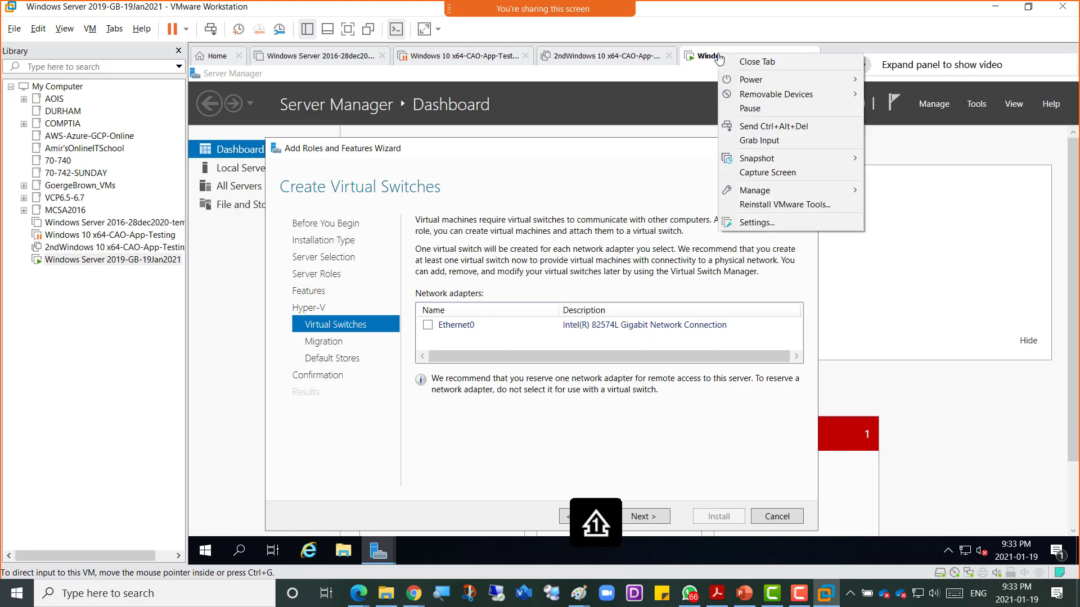
left_click(794, 223)
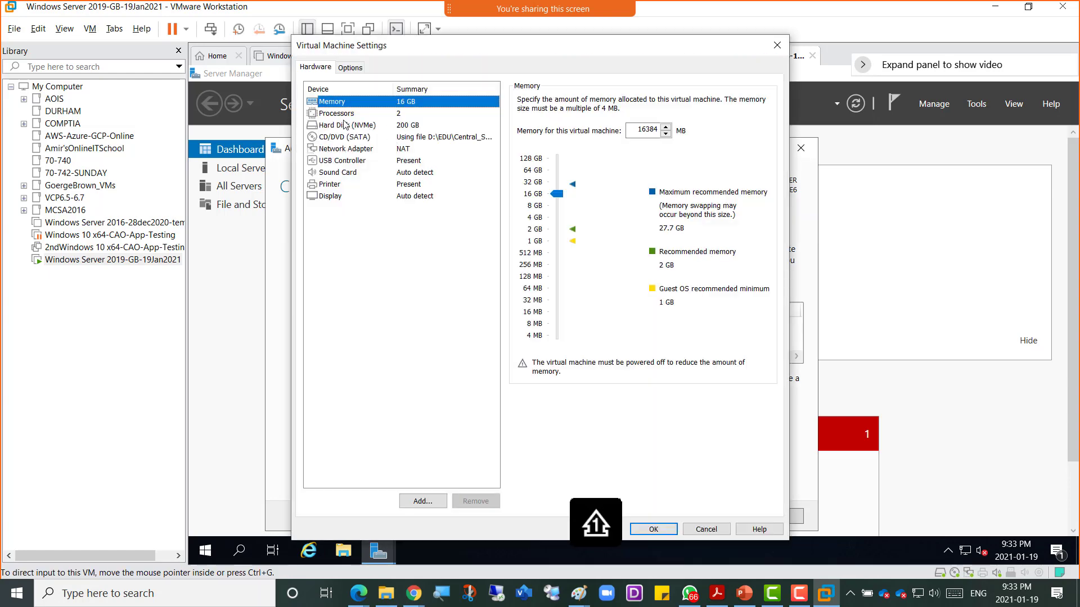
left_click(350, 114)
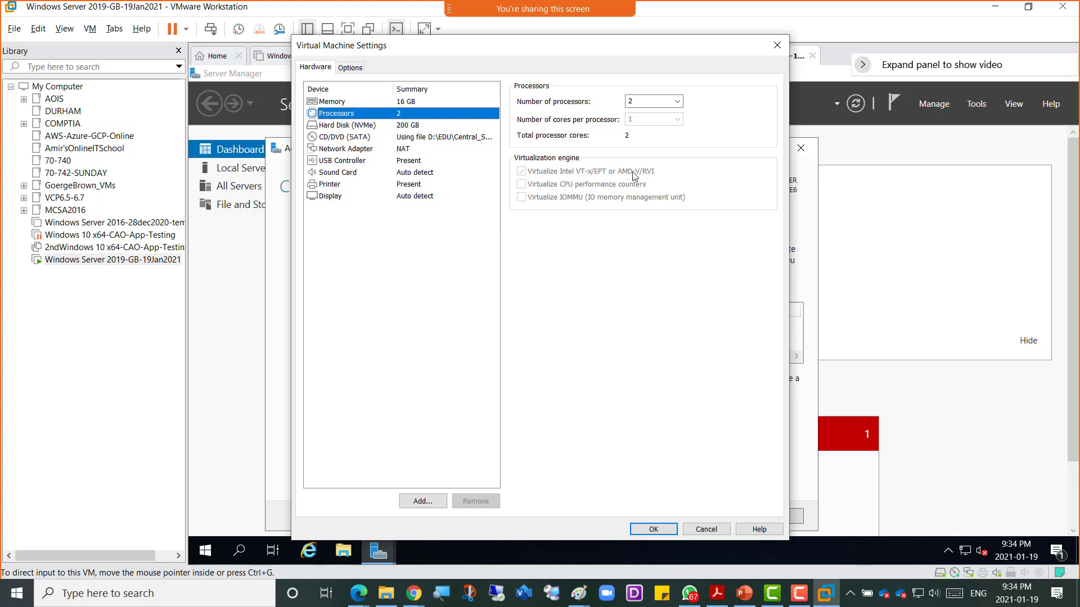
left_click(706, 529)
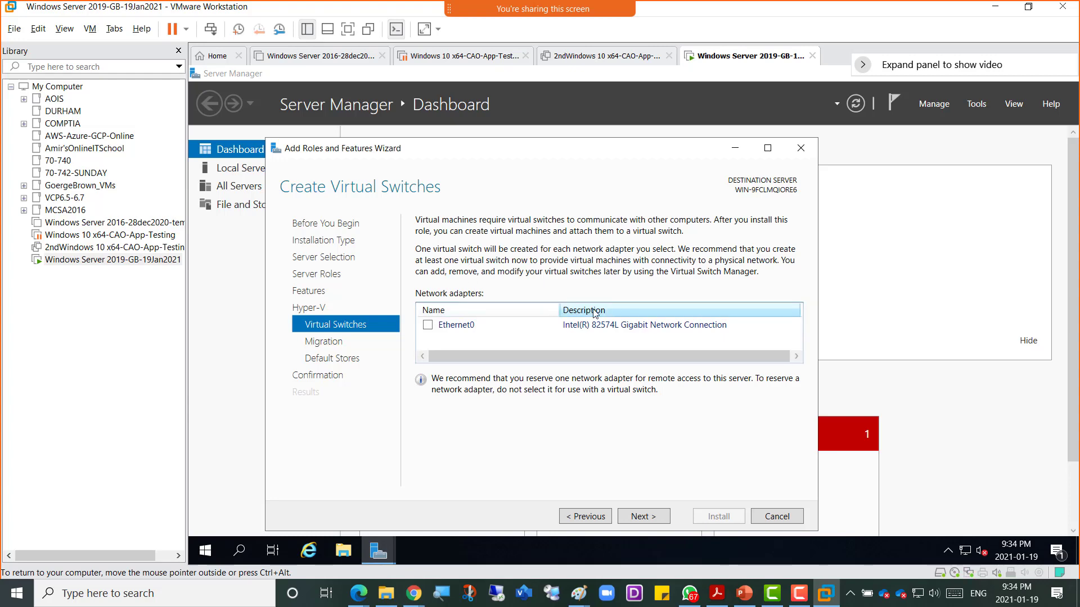
Step: Draw two blue boxes side by side over the top-left of the server rectangle
mouse_move(577, 594)
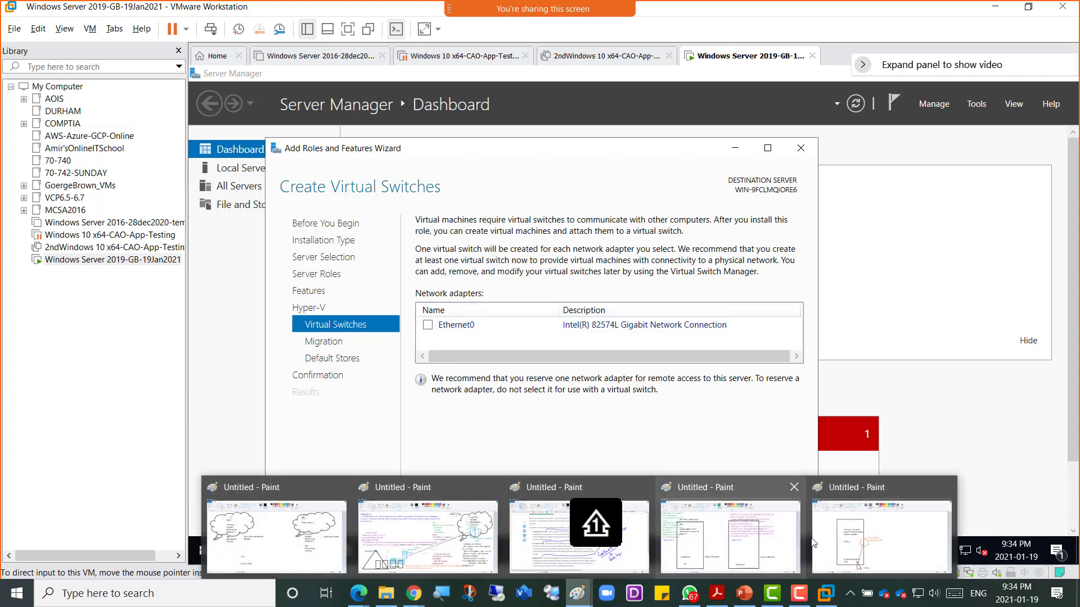
left_click(829, 518)
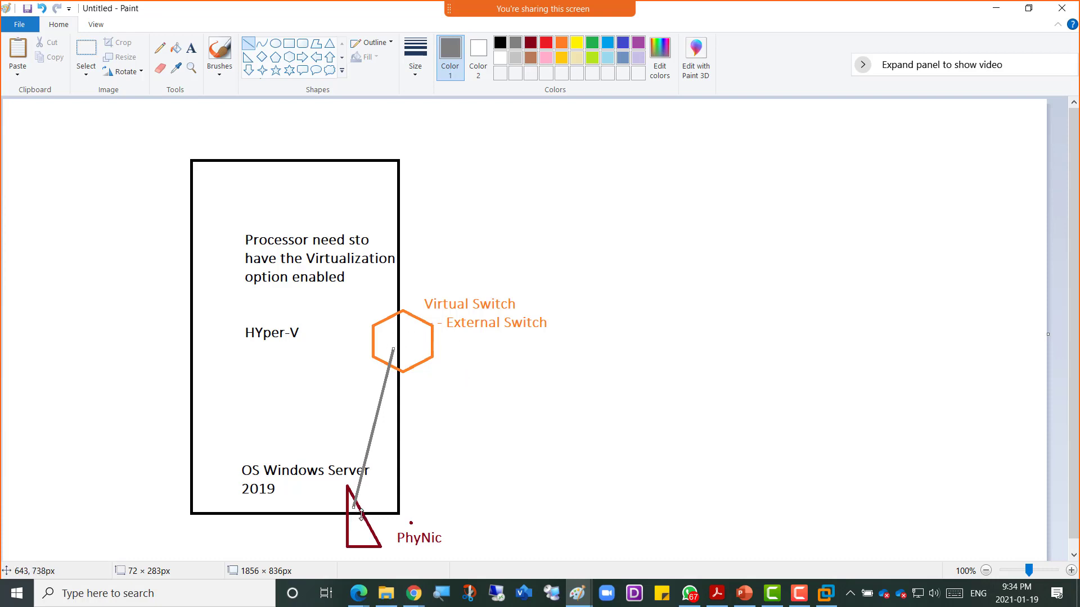
left_click(629, 247)
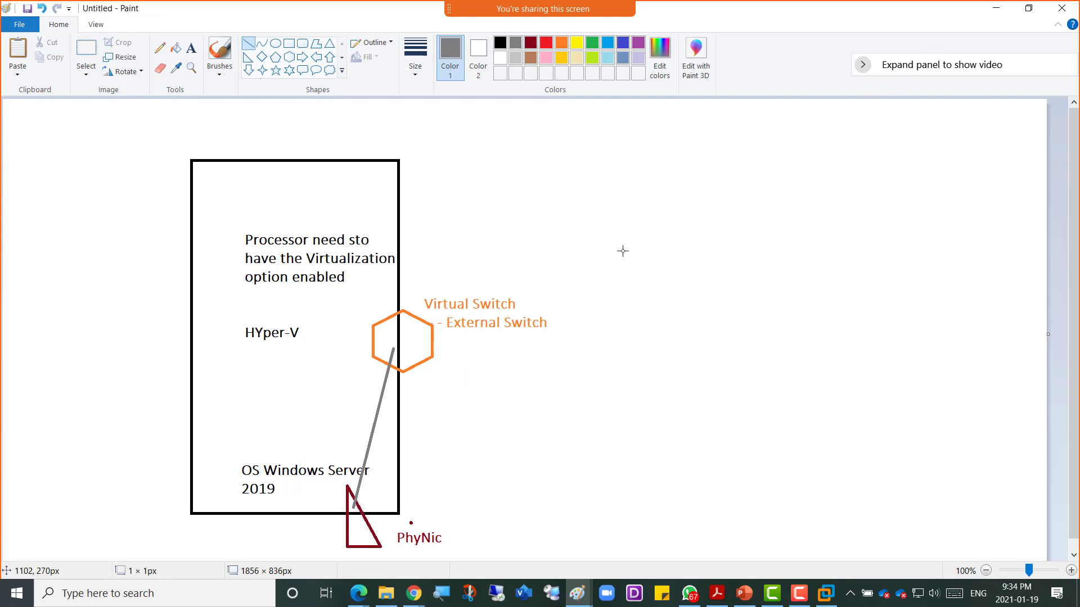
left_click(288, 43)
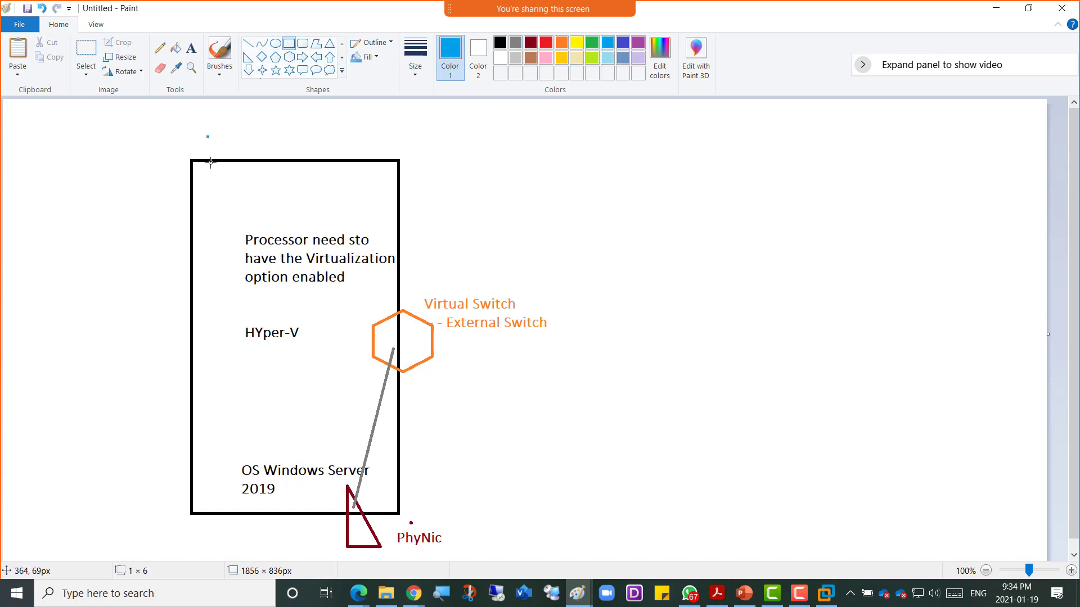
left_click_drag(207, 136, 237, 208)
left_click_drag(252, 136, 282, 209)
left_click(484, 183)
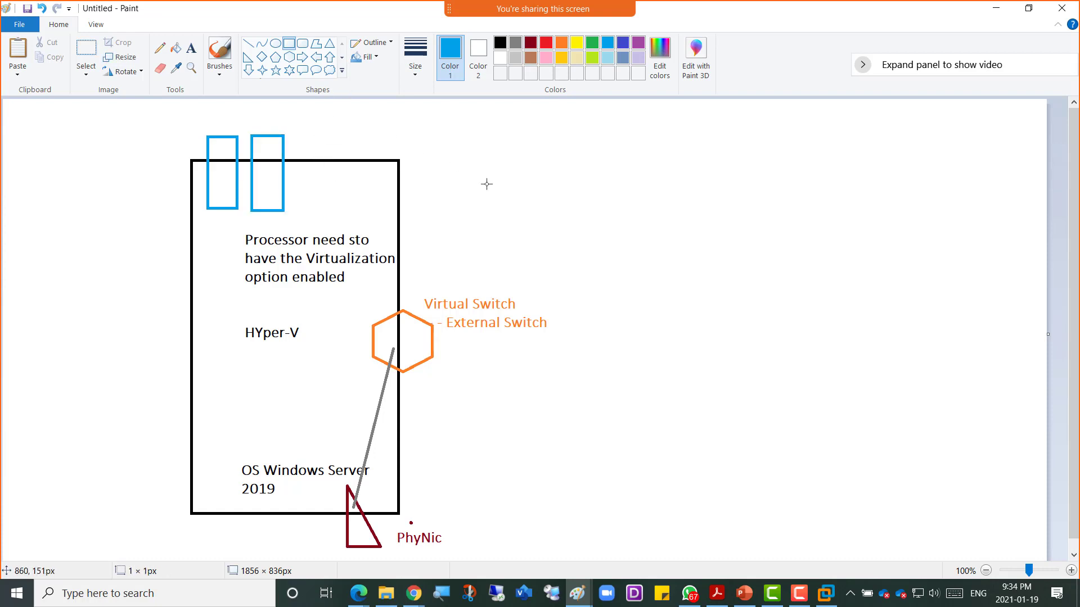
Step: Place a small dark-red right triangle inside each blue box
left_click(530, 44)
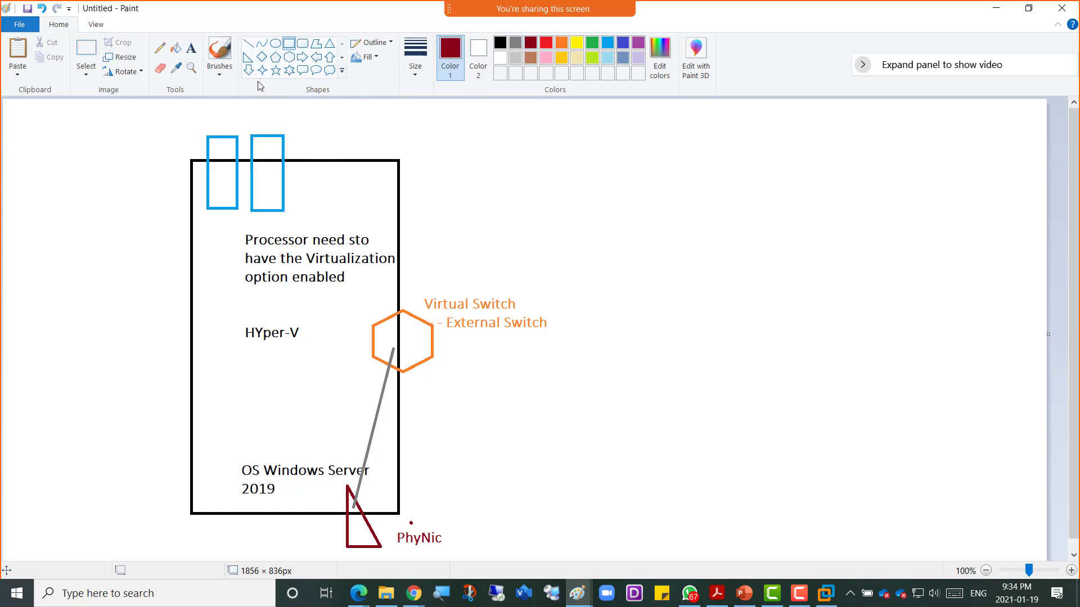
left_click(248, 57)
left_click_drag(213, 196, 267, 219)
left_click(258, 200)
left_click(322, 191)
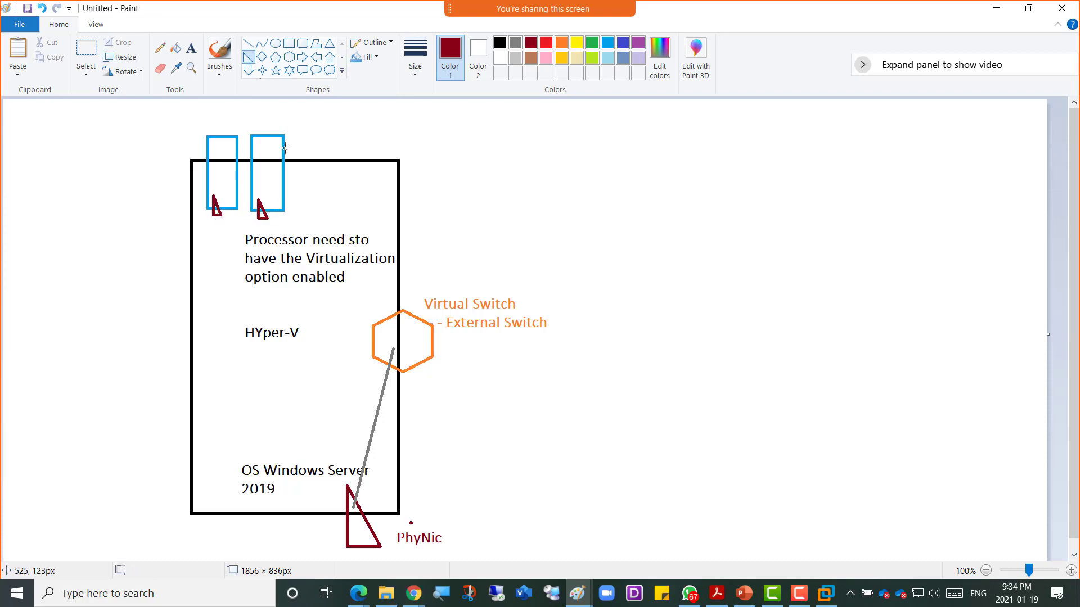
Step: Link both red triangles to the hexagon with grey lines, then minimise Paint
left_click(248, 44)
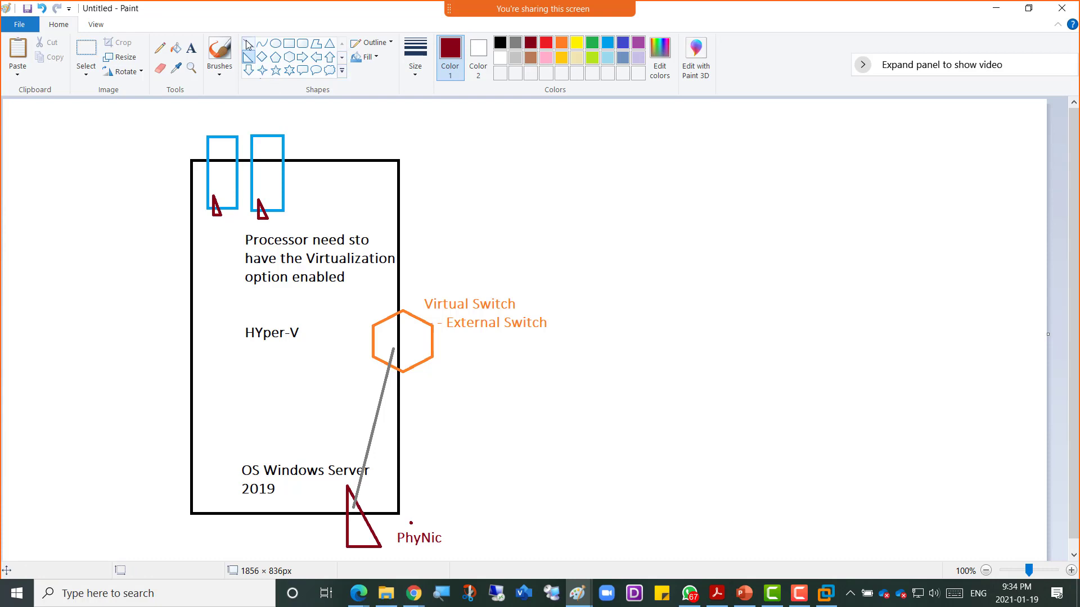
left_click(515, 42)
mouse_move(261, 212)
left_mouse_down()
mouse_move(351, 280)
mouse_move(392, 332)
left_mouse_up()
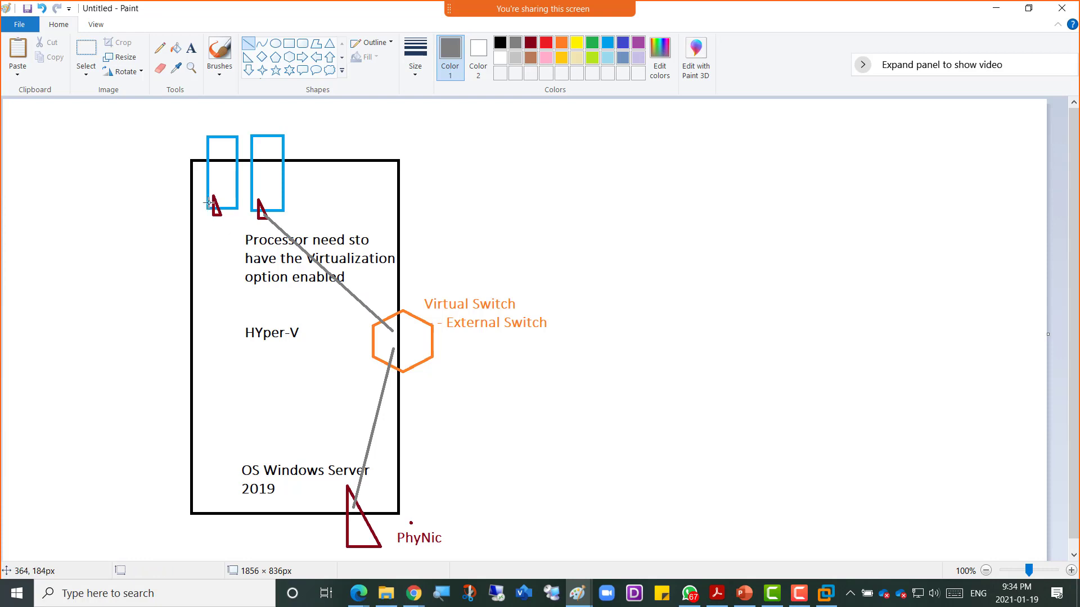
mouse_move(213, 209)
left_mouse_down()
mouse_move(226, 242)
mouse_move(363, 340)
mouse_move(380, 339)
left_mouse_up()
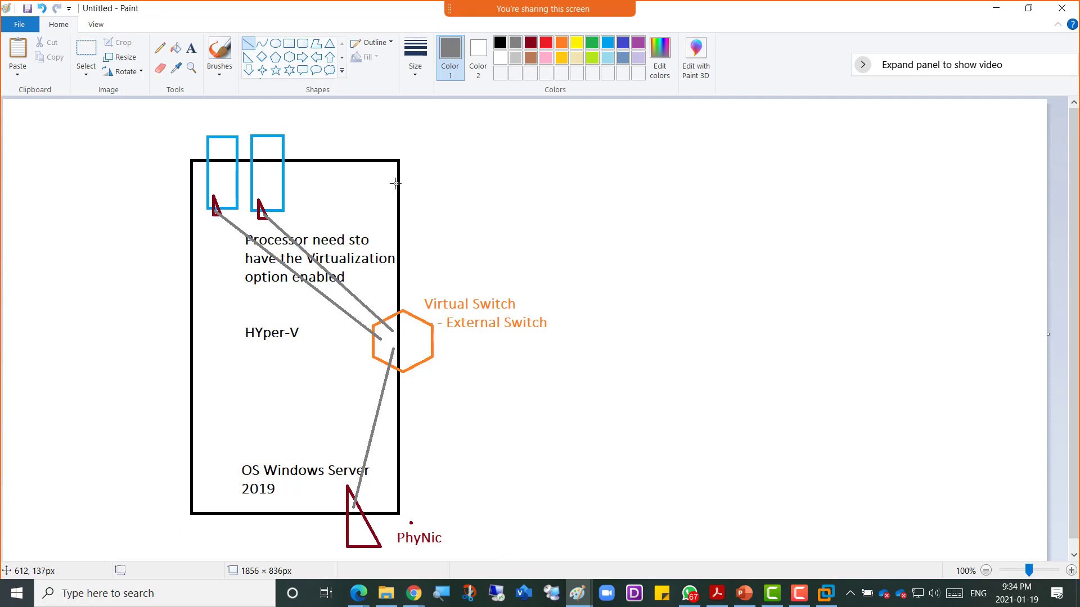
left_click(996, 8)
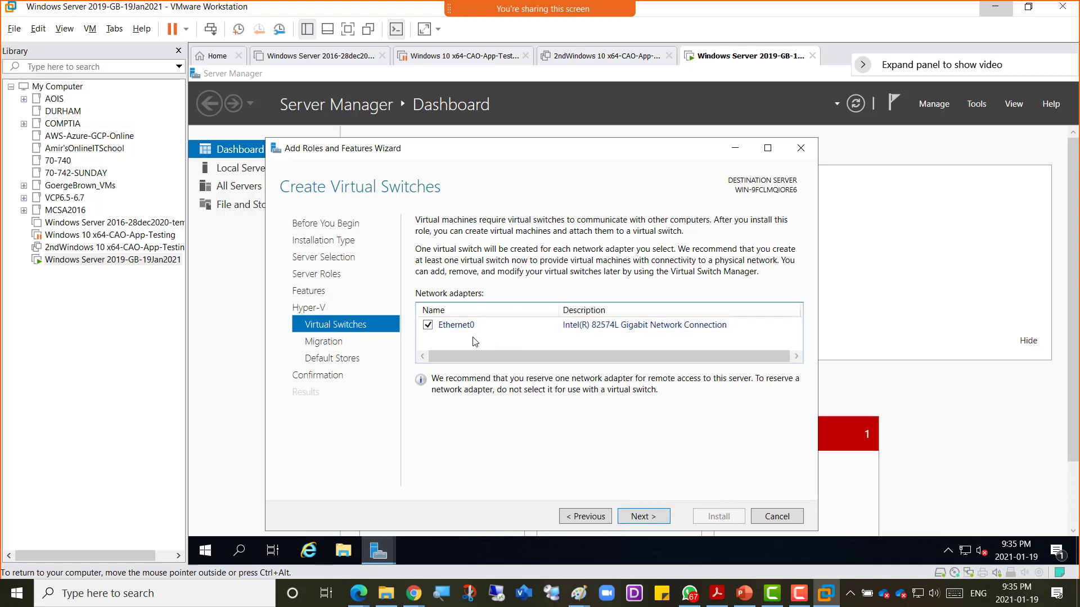
Step: Confirm Ethernet0 for the virtual switch and continue to Virtual Machine Migration
left_click(649, 521)
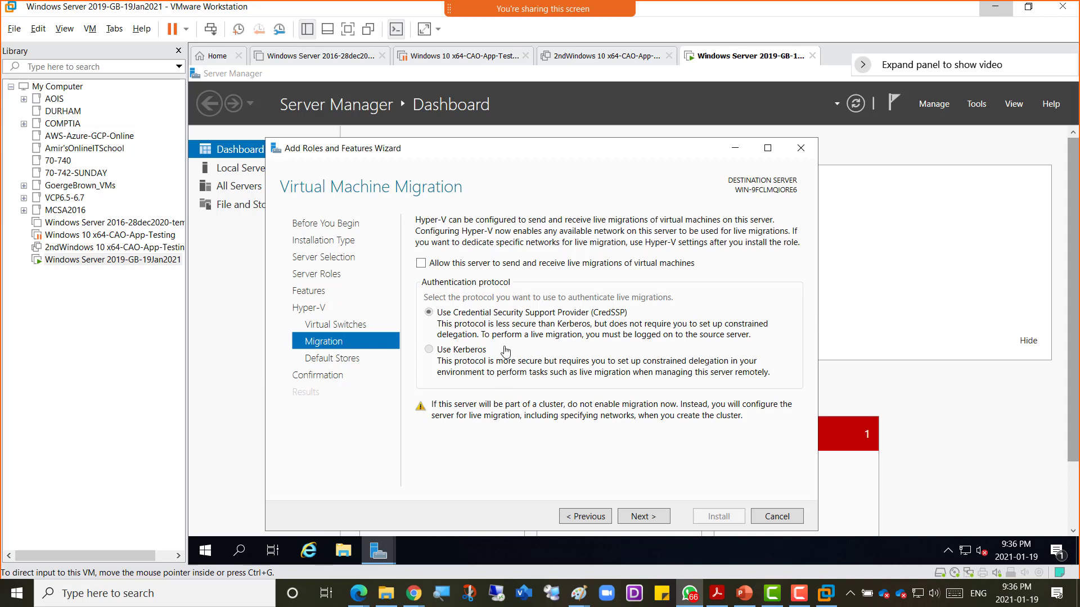
Step: Keep live migration off and default stores, allow automatic restart, and start the Hyper-V install
left_click(643, 516)
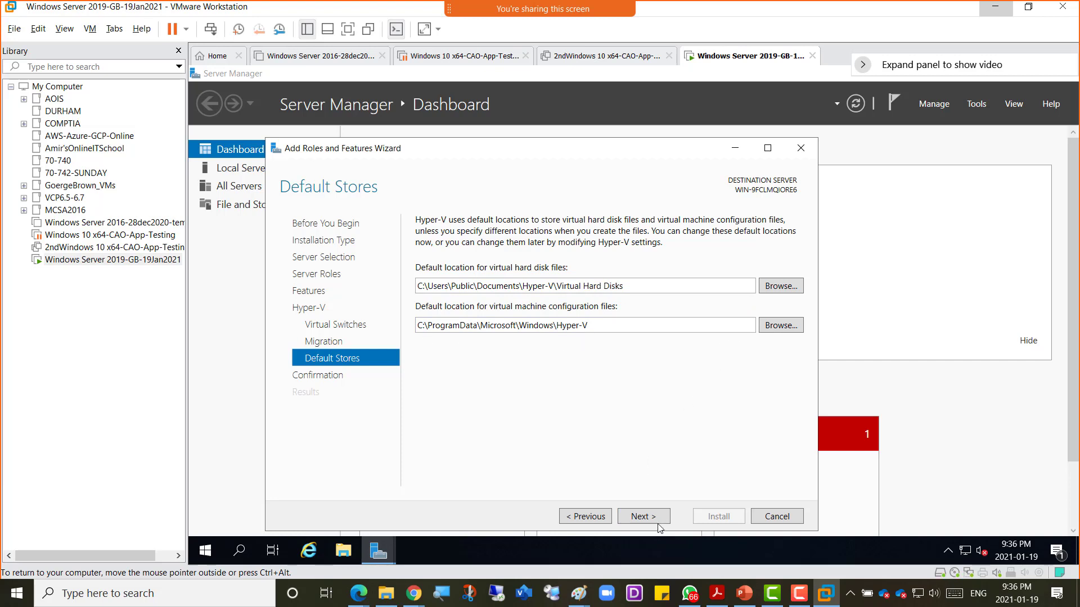
left_click(642, 516)
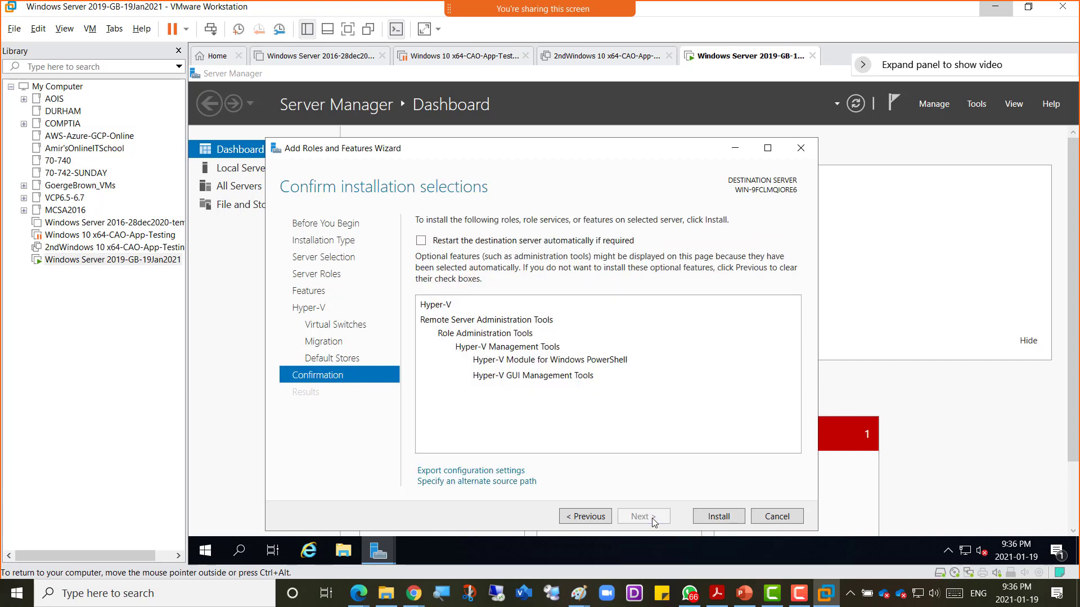
left_click(421, 240)
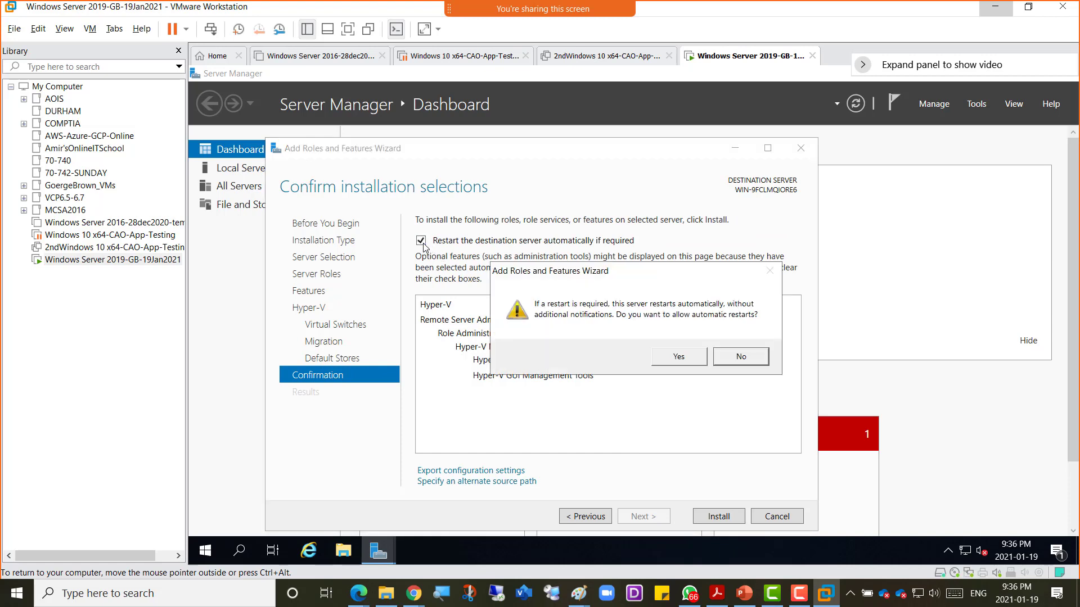
left_click(684, 364)
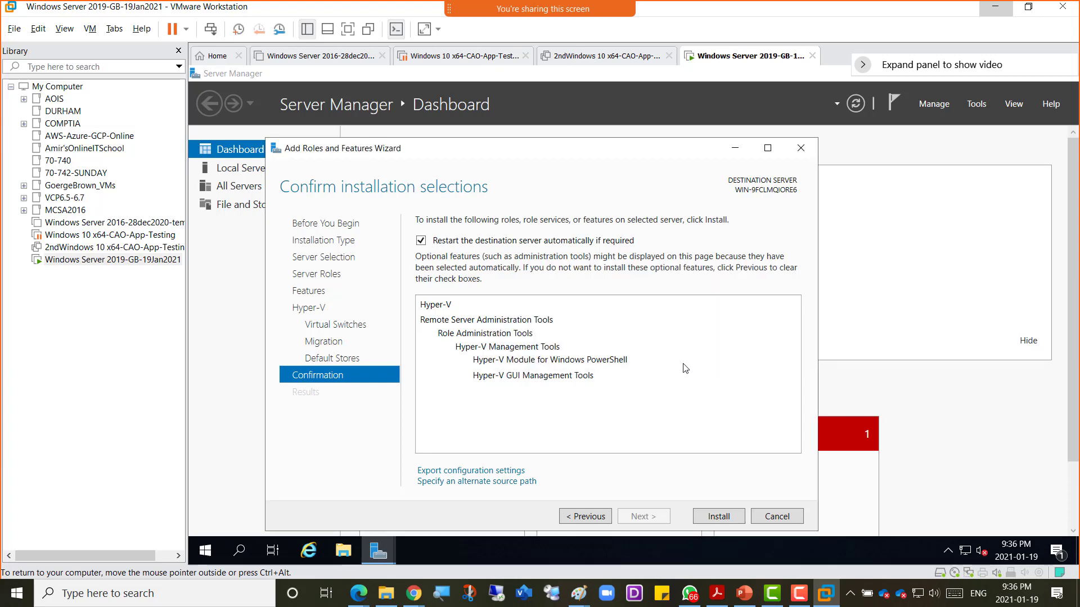
left_click(722, 520)
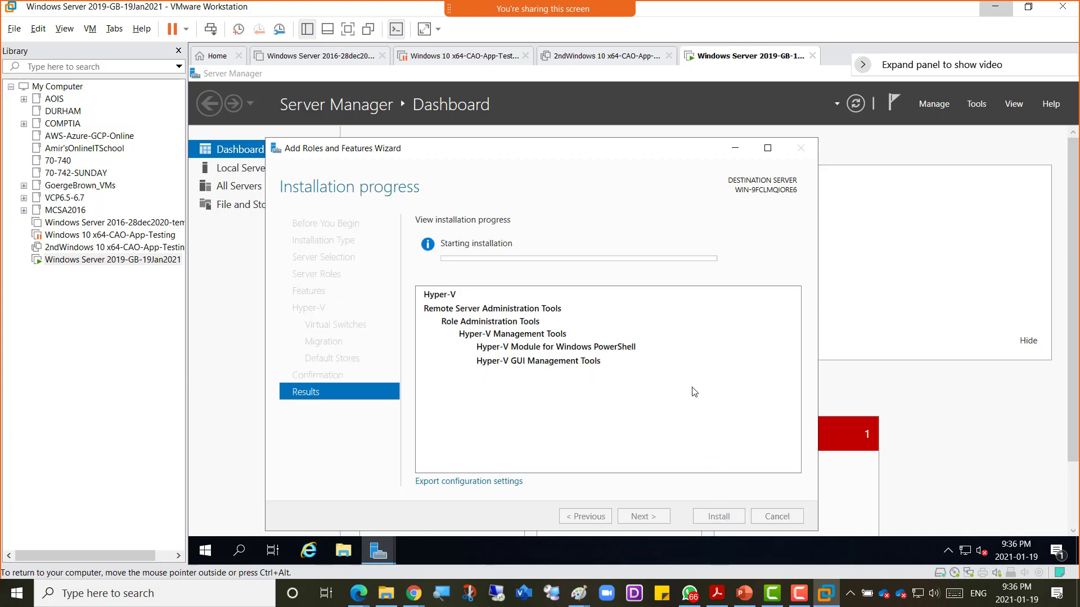
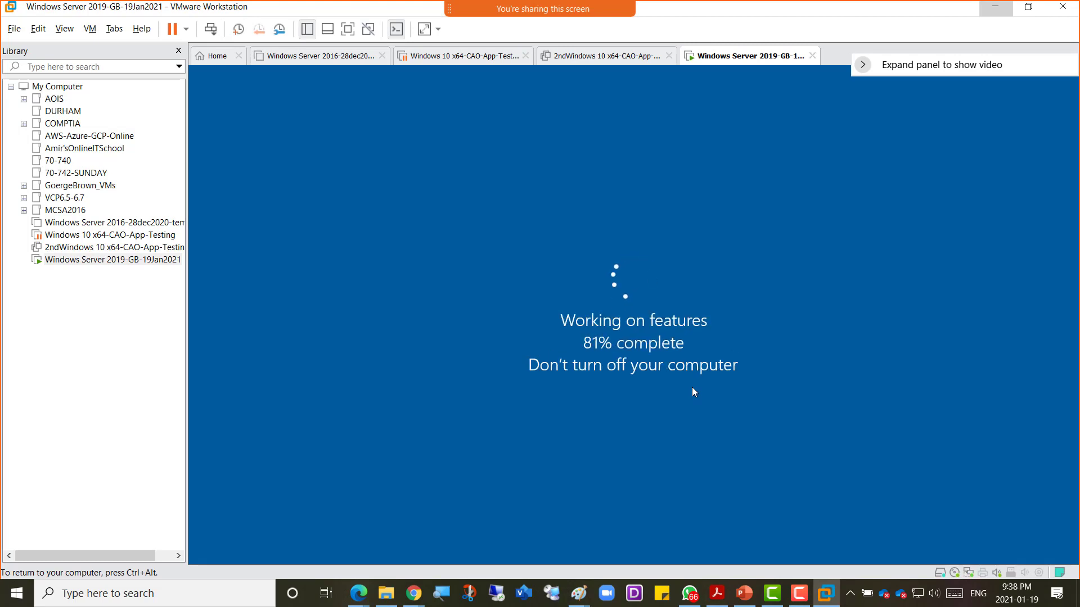
Step: Wait for the VM to finish 'Working on features' and reboot, then direct input back into it
key("ctrl+alt")
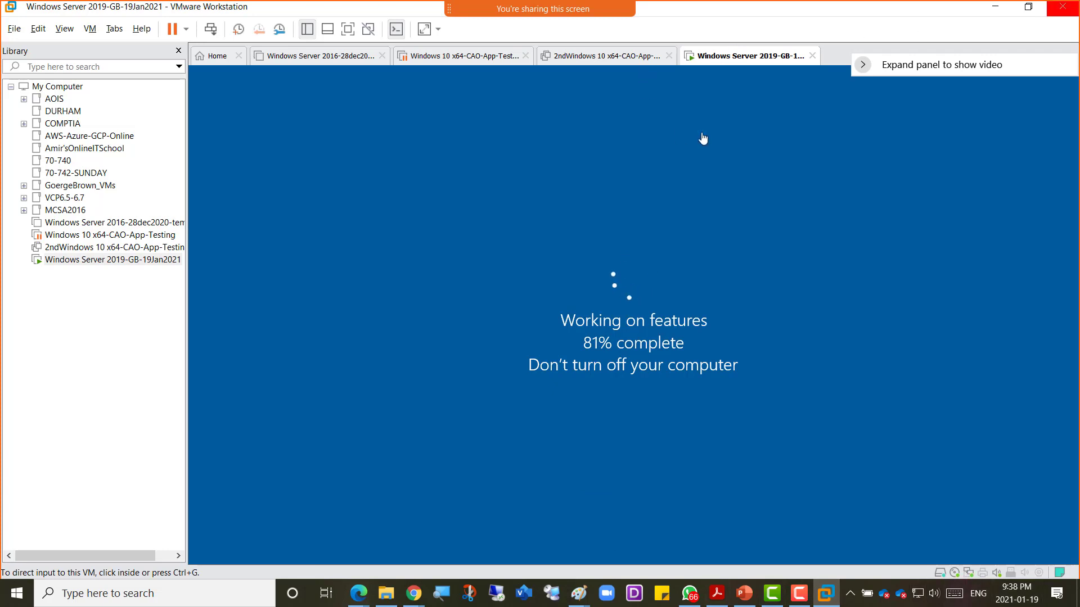
left_click(658, 263)
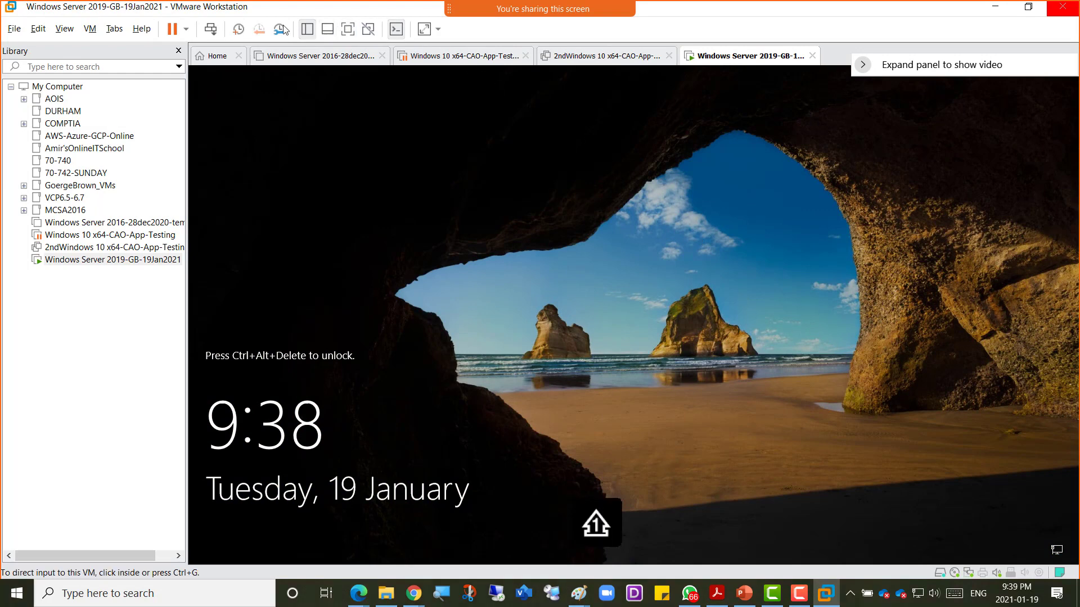
Step: Unlock with Ctrl+Alt+Del and enter the Administrator password, retrying after the wrong-password error
left_click(210, 29)
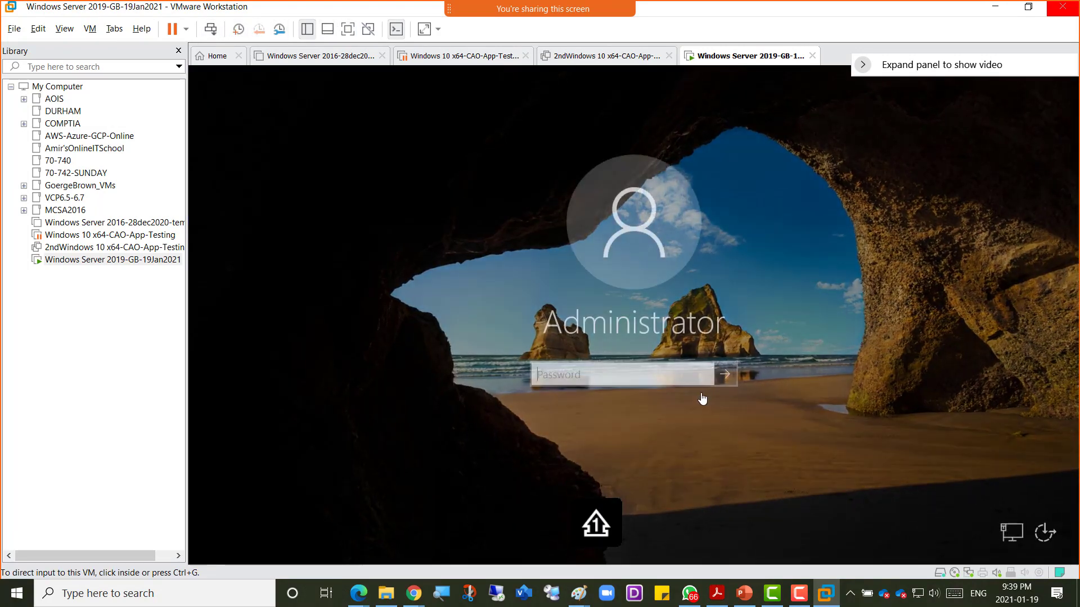
left_click(680, 375)
type("••••••••••")
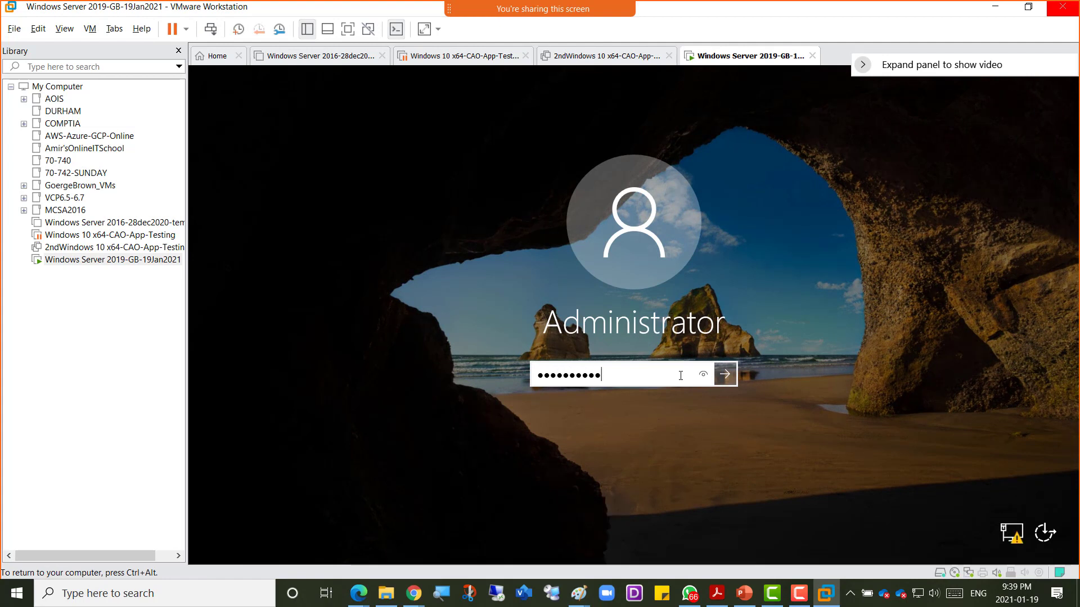
type("•••")
key("Return")
key("Return")
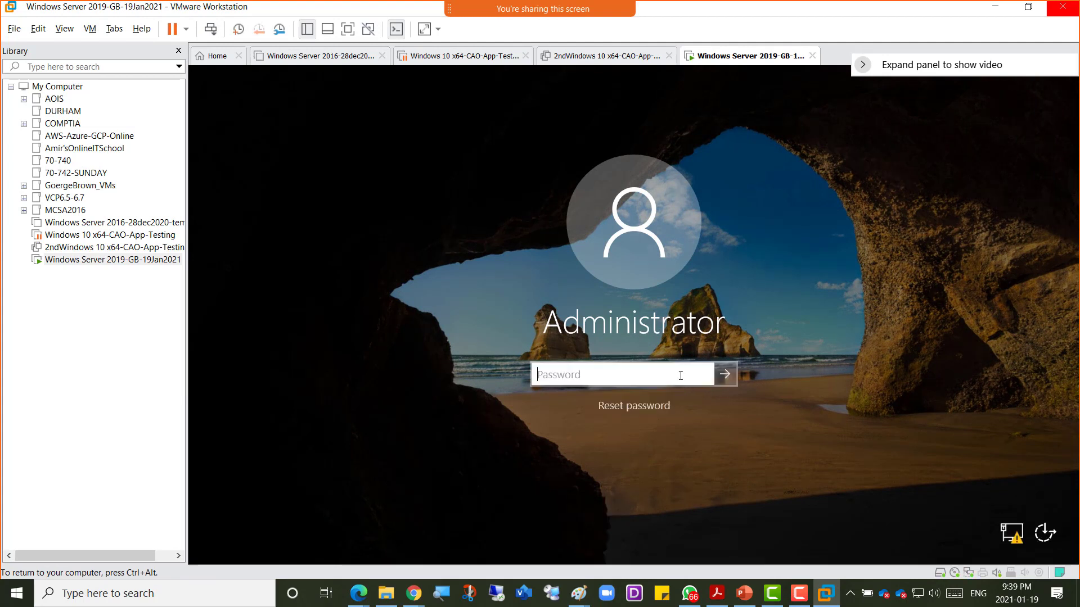
type("•••••••••••")
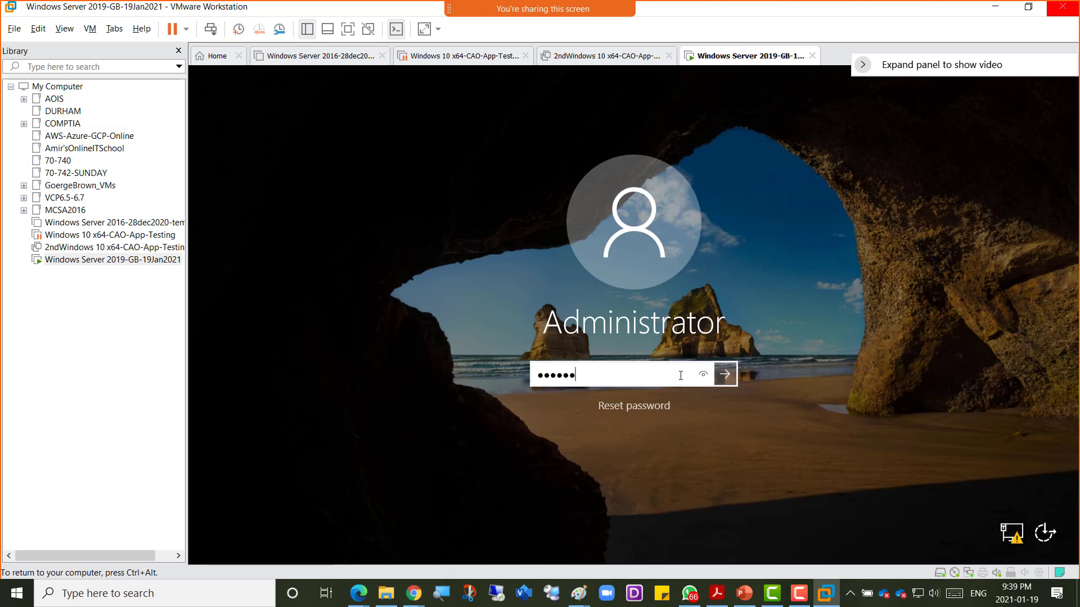
key("Return")
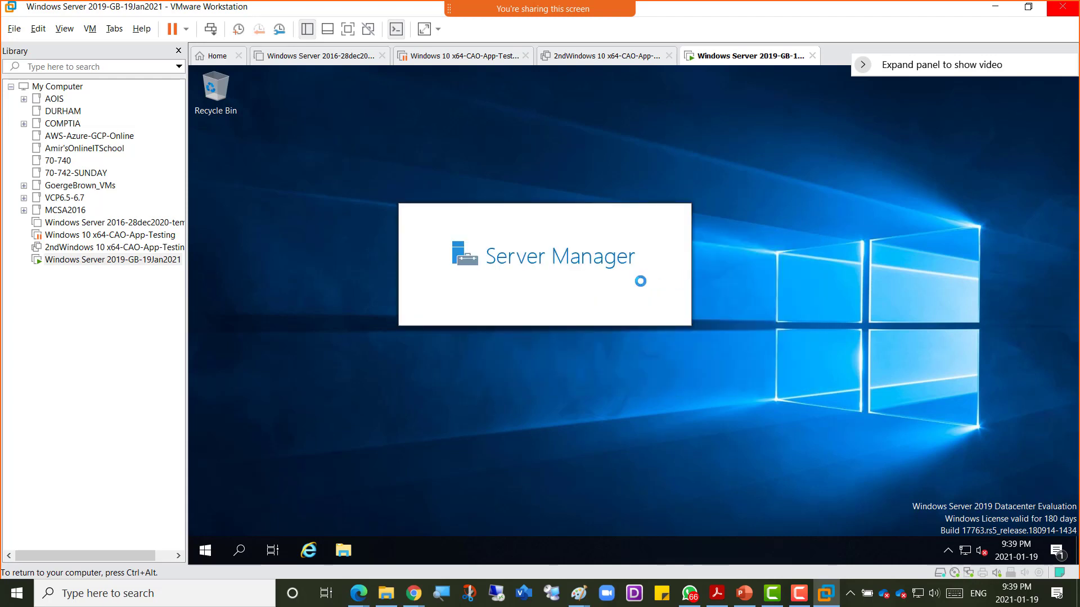
Step: Dismiss the Windows Admin Center notice and close the finished Hyper-V installation wizard
key("ctrl+alt")
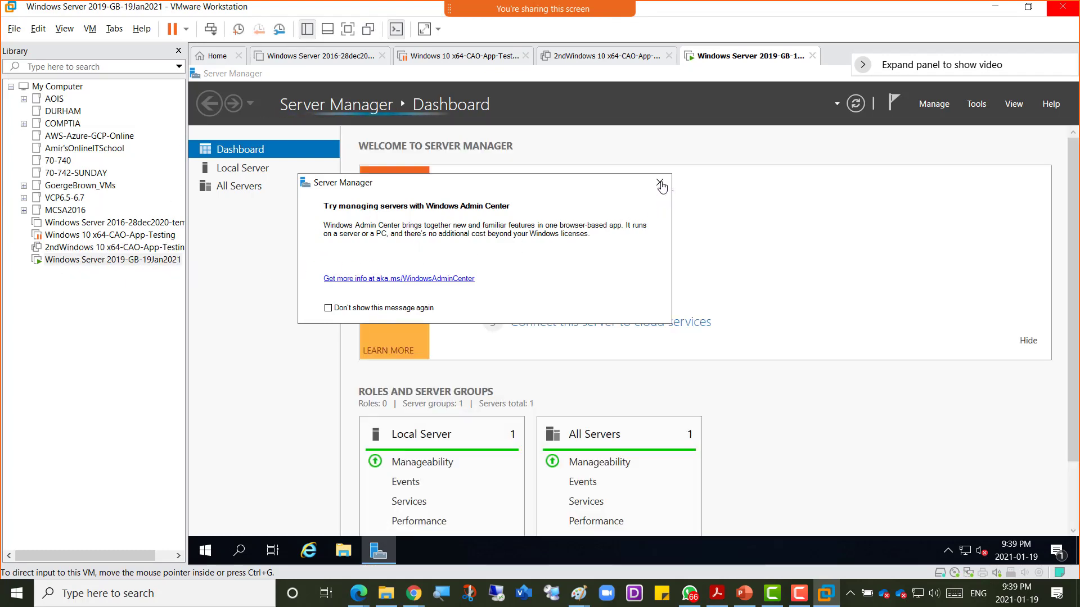
left_click(659, 182)
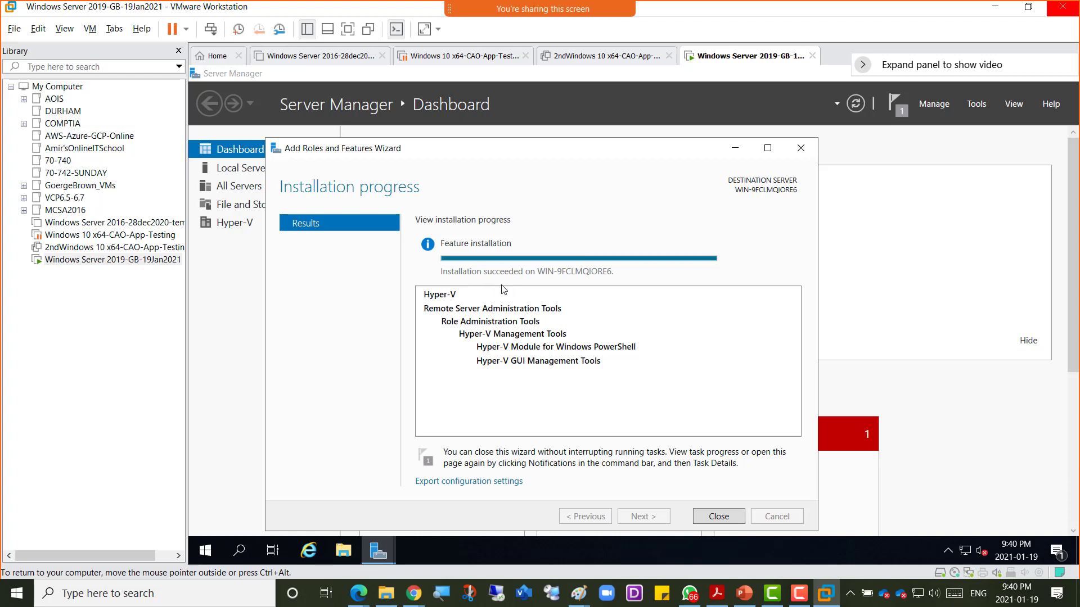
left_click(719, 516)
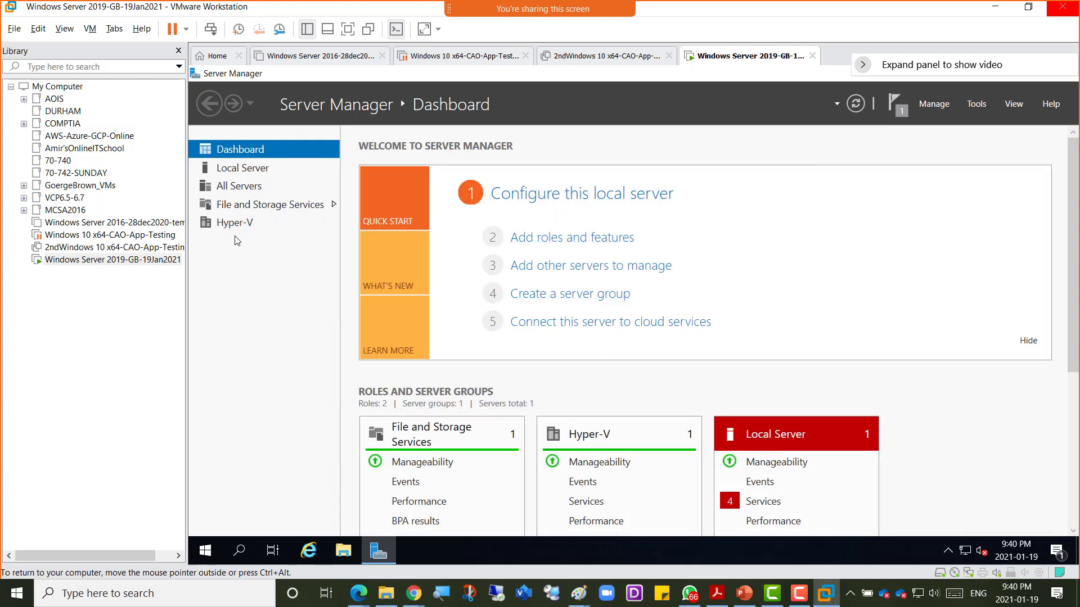
Step: Launch Hyper-V Manager from Server Manager's Tools menu, then release input to the host
left_click(985, 105)
left_click(919, 201)
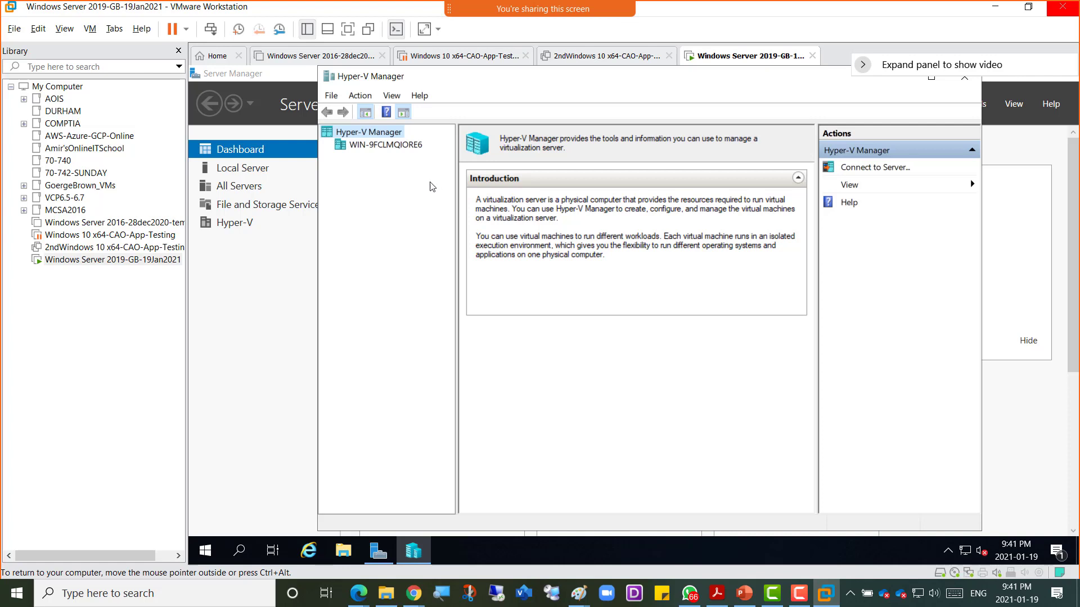
key("ctrl+alt")
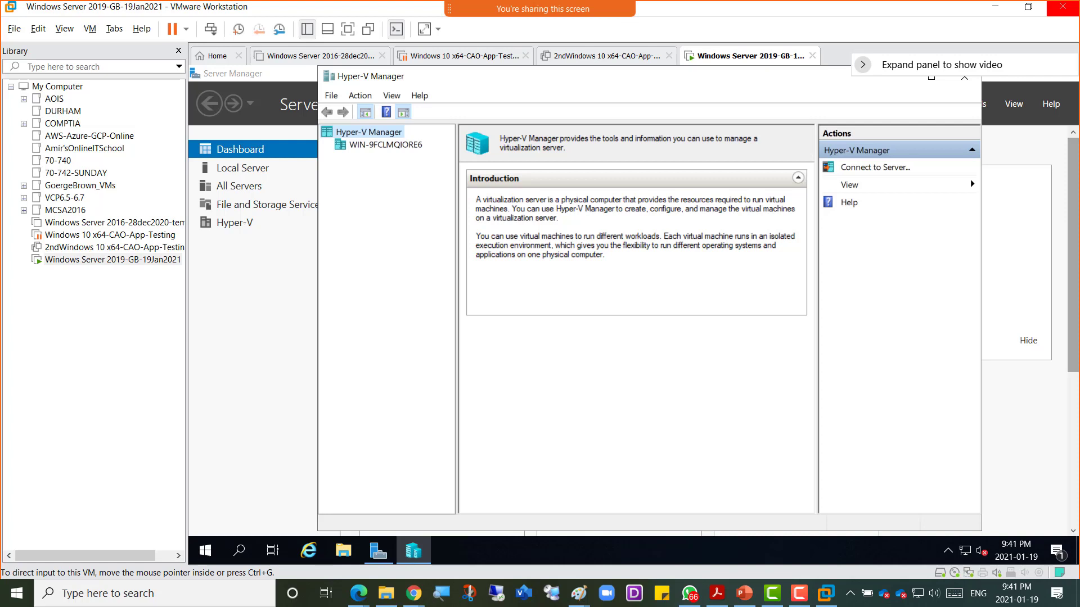
Step: Suspend the Windows Server 2019-GB-19Jan2021 VM using the tab's Power > Suspend Guest
right_click(720, 58)
mouse_move(749, 82)
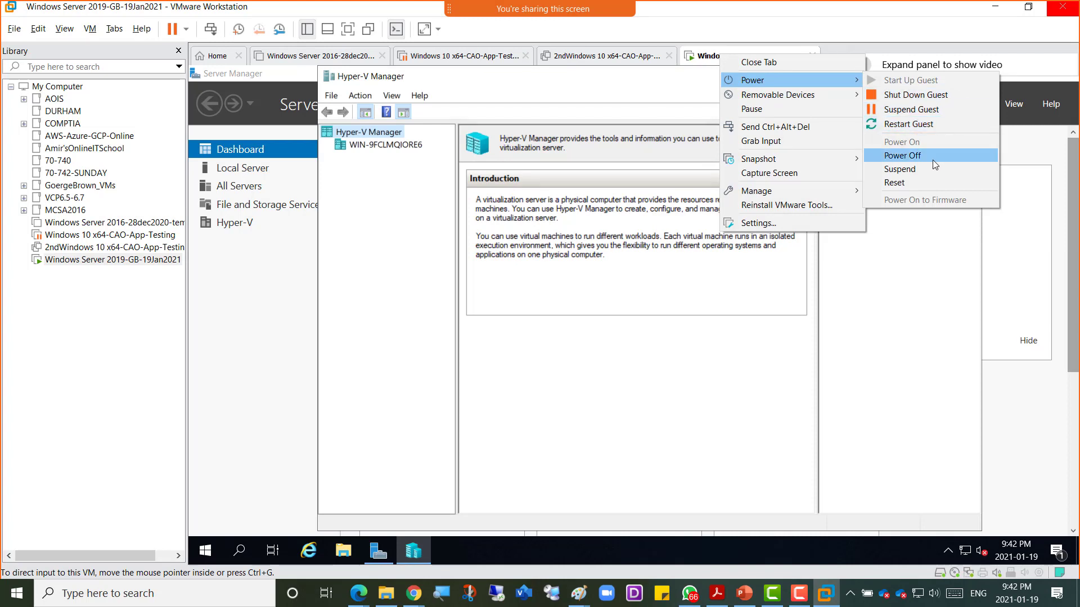
left_click(942, 108)
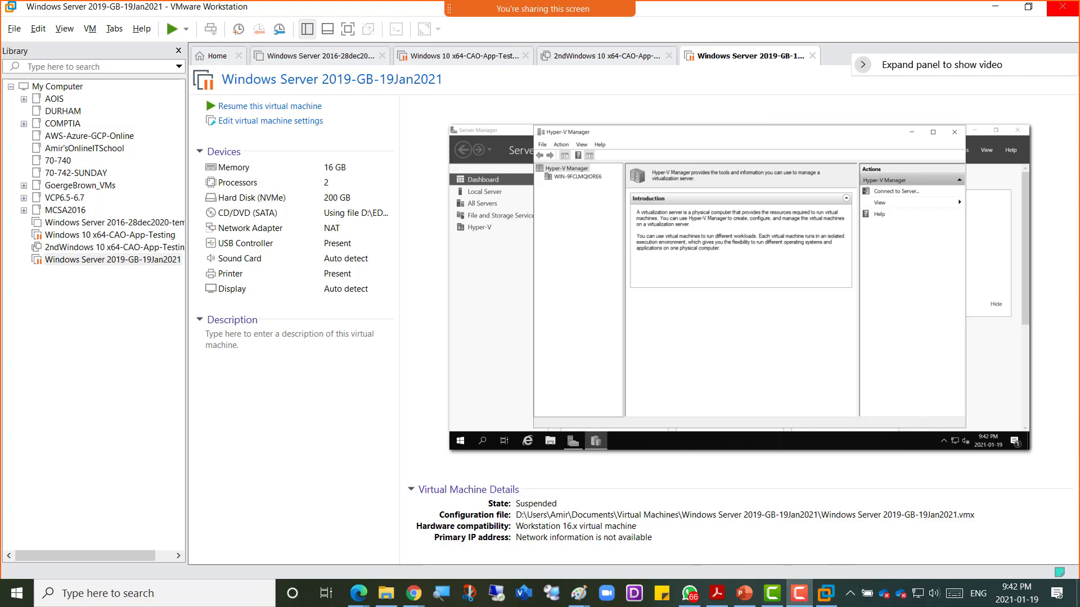
left_click_drag(898, 386, 695, 208)
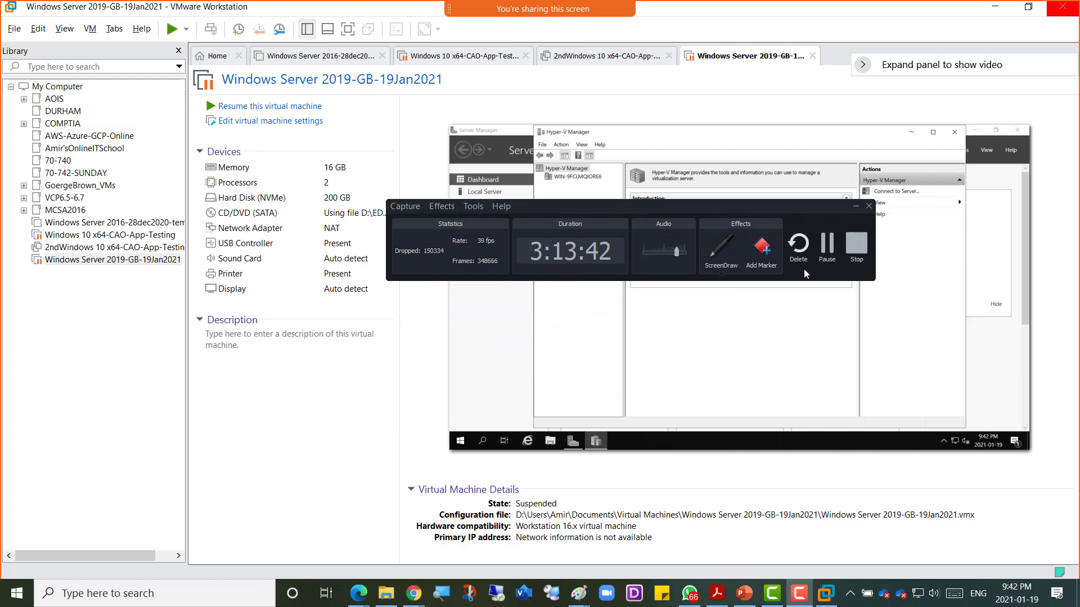